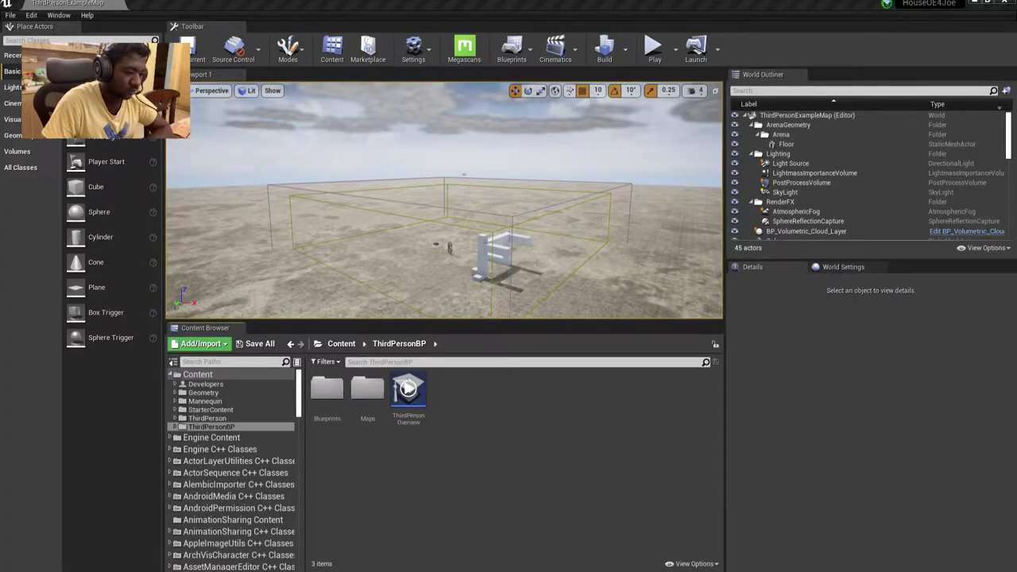
Fly the camera from above the arena to ground level and tilt up at the cloudy sky
mouse_move(520, 213)
right_mouse_down()
mouse_move(507, 170)
mouse_move(408, 200)
mouse_move(269, 93)
mouse_move(268, 111)
mouse_move(445, 127)
mouse_move(445, 207)
mouse_move(385, 137)
right_mouse_up()
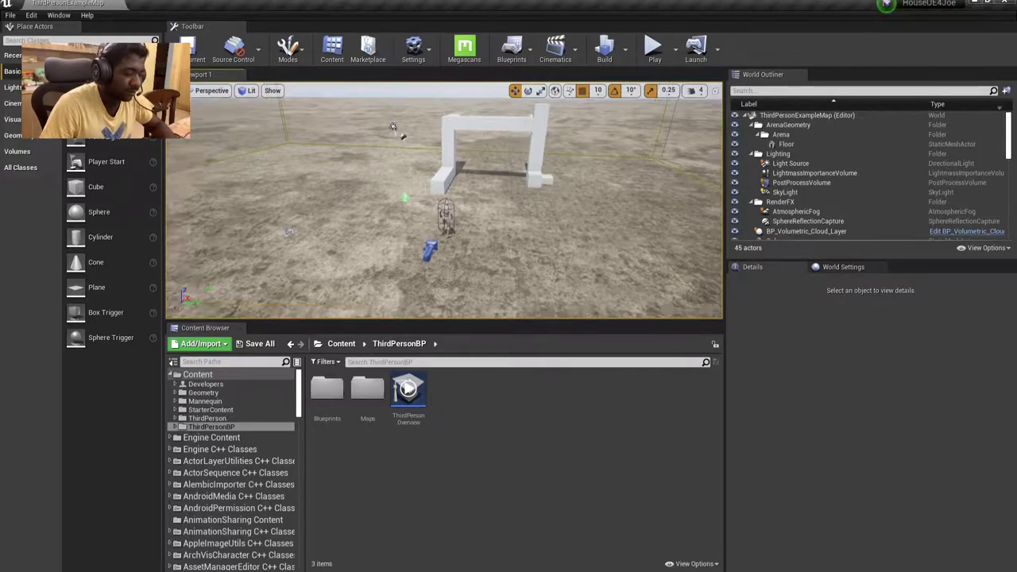
mouse_move(385, 138)
right_mouse_down()
mouse_move(384, 104)
mouse_move(445, 159)
mouse_move(413, 135)
mouse_move(445, 151)
mouse_move(196, 216)
mouse_move(239, 159)
mouse_move(238, 206)
right_mouse_up()
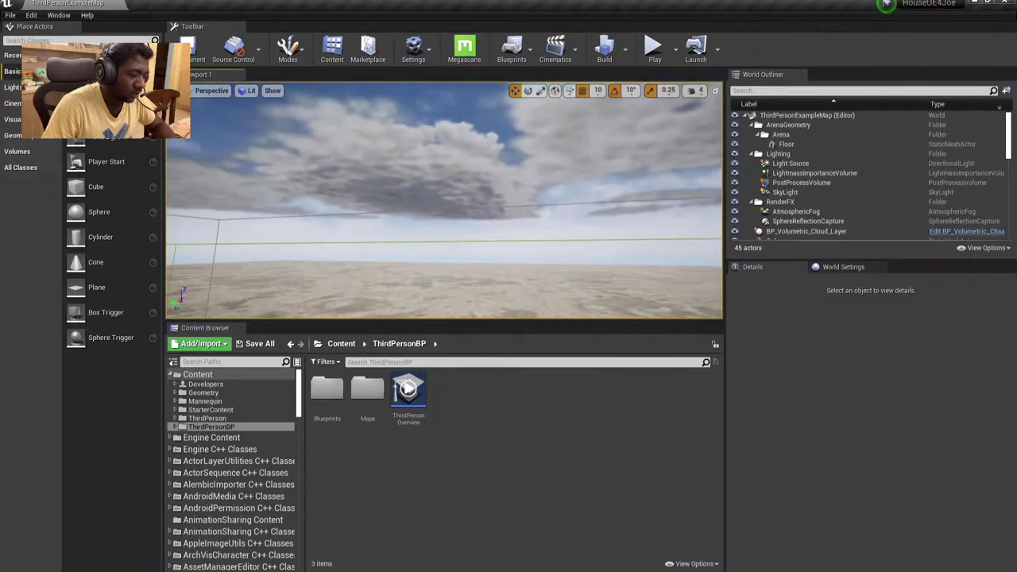
Inspect the SkySphereBlueprint and VolumetricCloud settings while orbiting the view toward the clouds
scroll(740, 210, "down", 10)
left_click(795, 215)
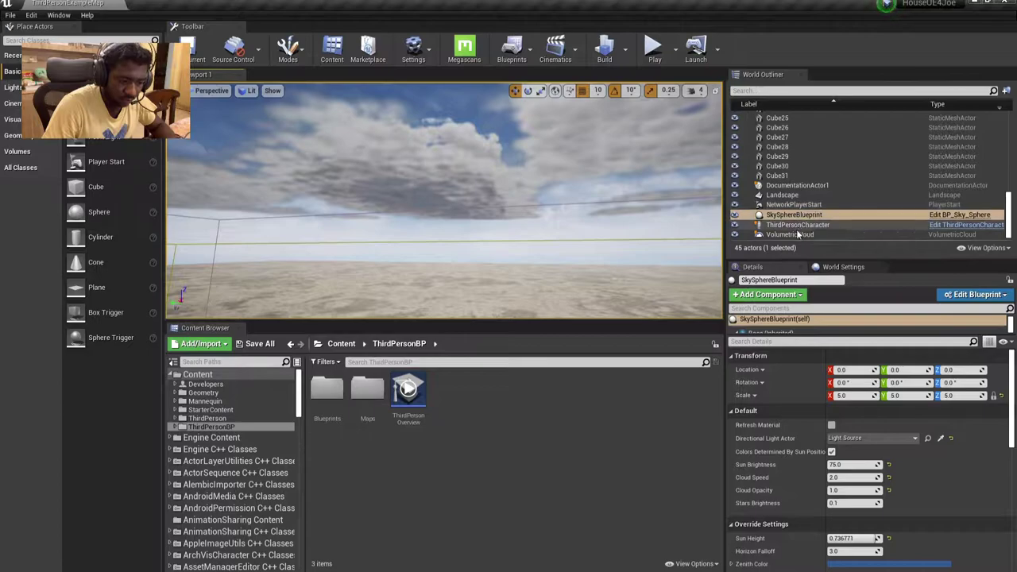
left_click(799, 235)
right_click_drag(541, 230, 548, 199)
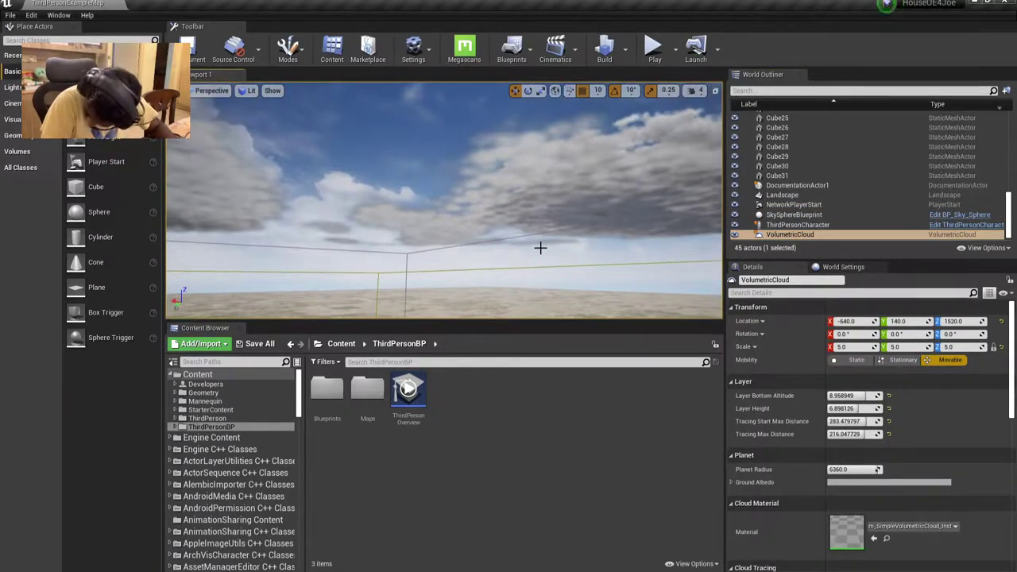
mouse_move(555, 239)
right_mouse_down()
mouse_move(556, 199)
mouse_move(556, 255)
mouse_move(557, 214)
right_mouse_up()
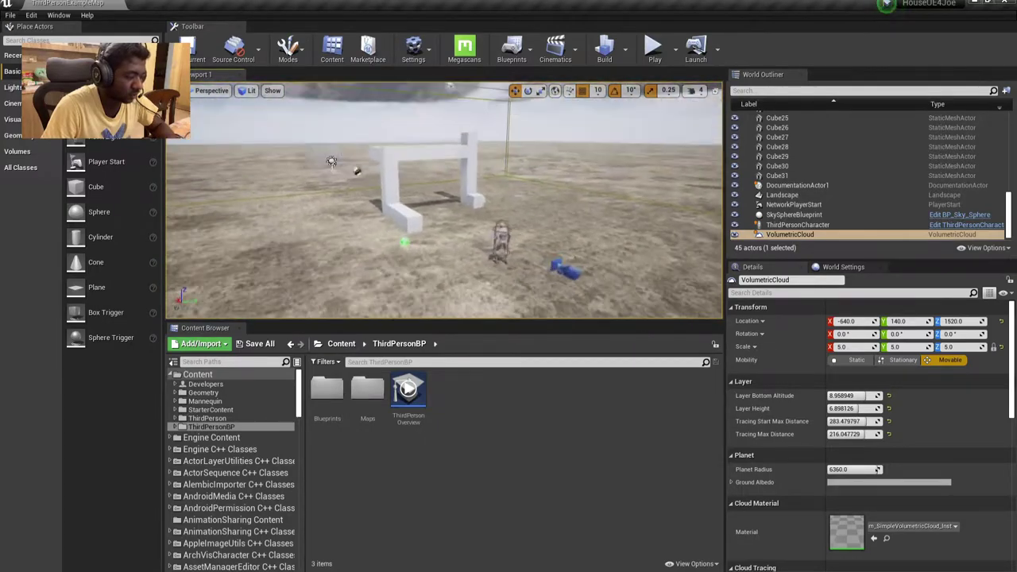
right_click_drag(500, 238, 500, 249)
left_click(430, 185)
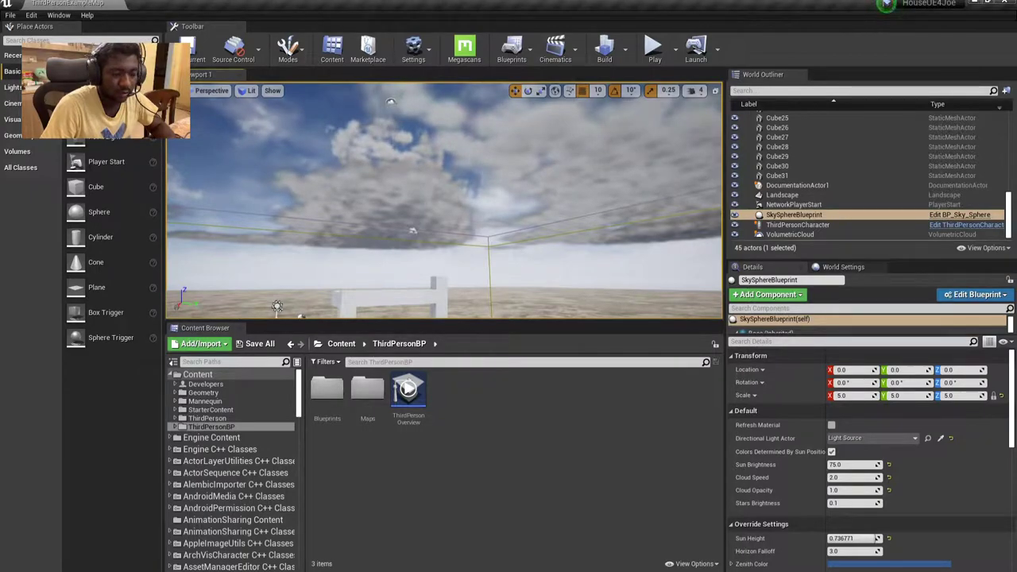
left_click(802, 235)
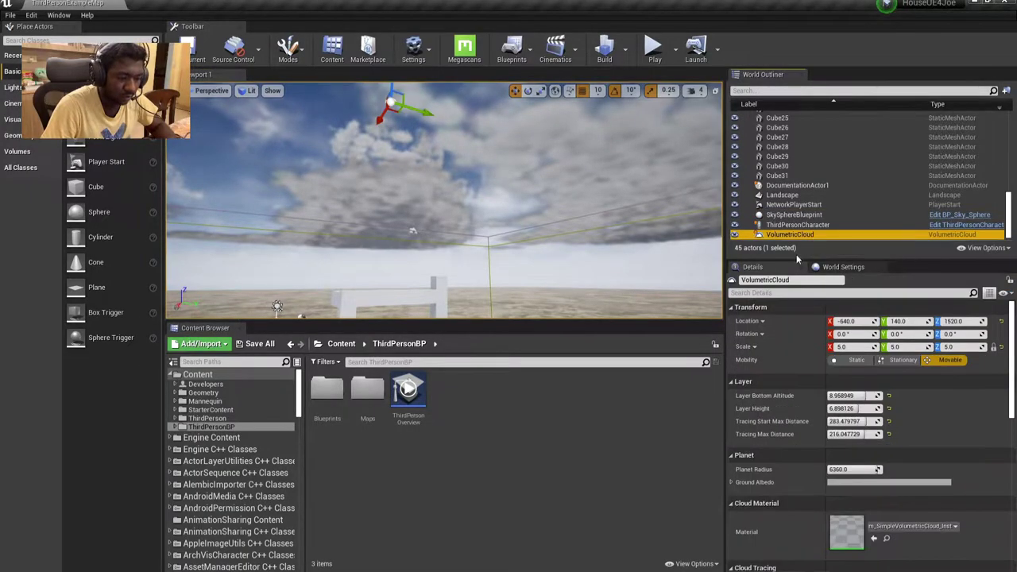
Open the StarterContent folder in the Content Browser and scroll through it
left_click(213, 410)
scroll(255, 469, "down", 3)
scroll(260, 483, "down", 3)
scroll(262, 483, "down", 3)
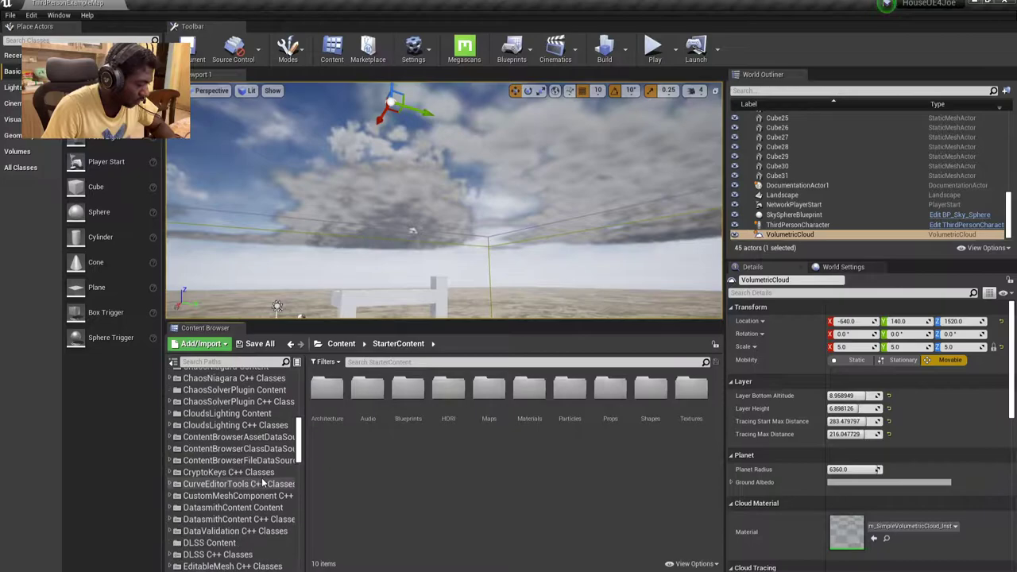
scroll(261, 478, "down", 4)
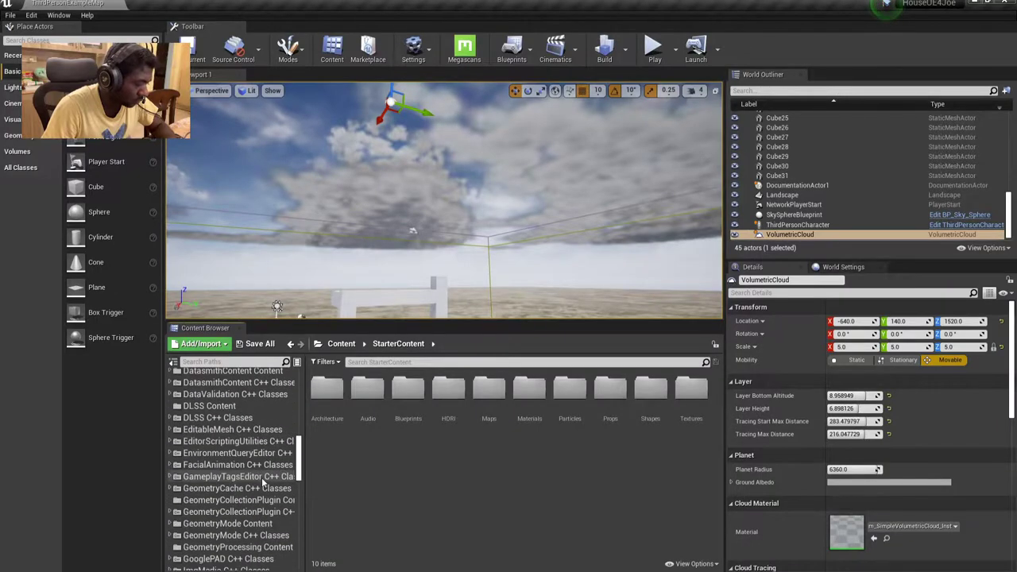
left_click(36, 16)
Search Plugins for 'vo', confirm Volumetrics is enabled, then close the Plugins window
left_click(40, 169)
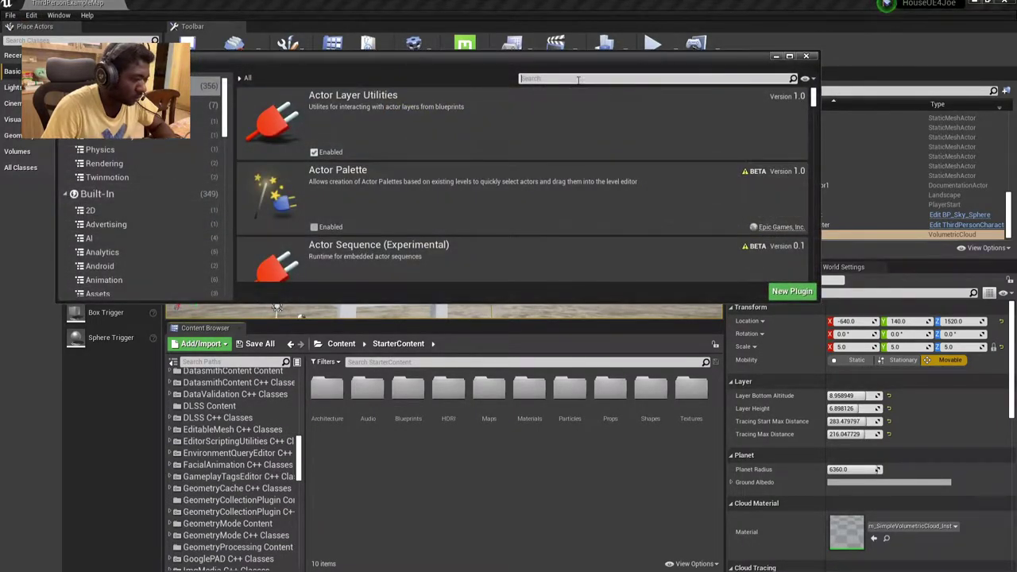
type("volu")
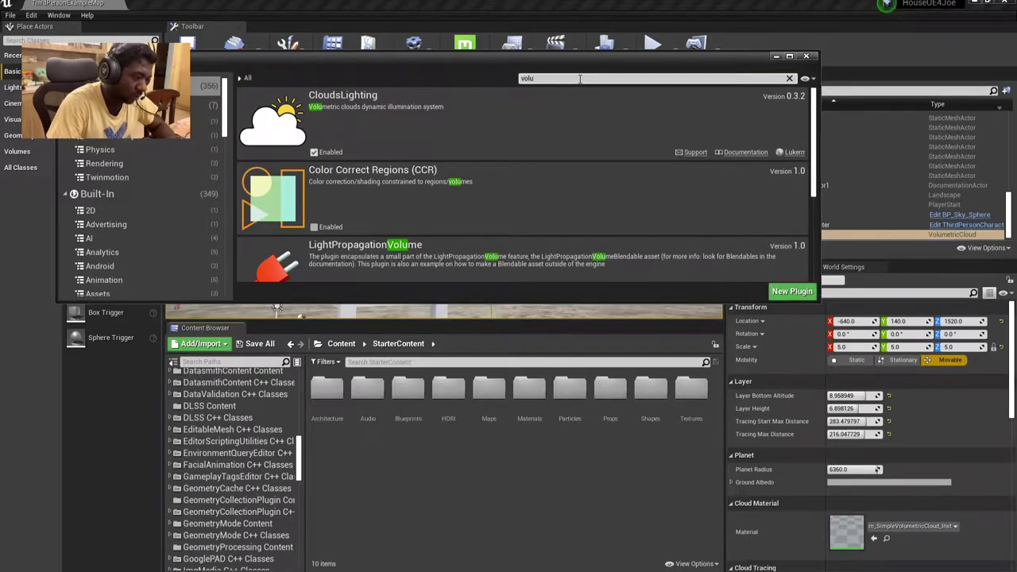
scroll(610, 127, "down", 4)
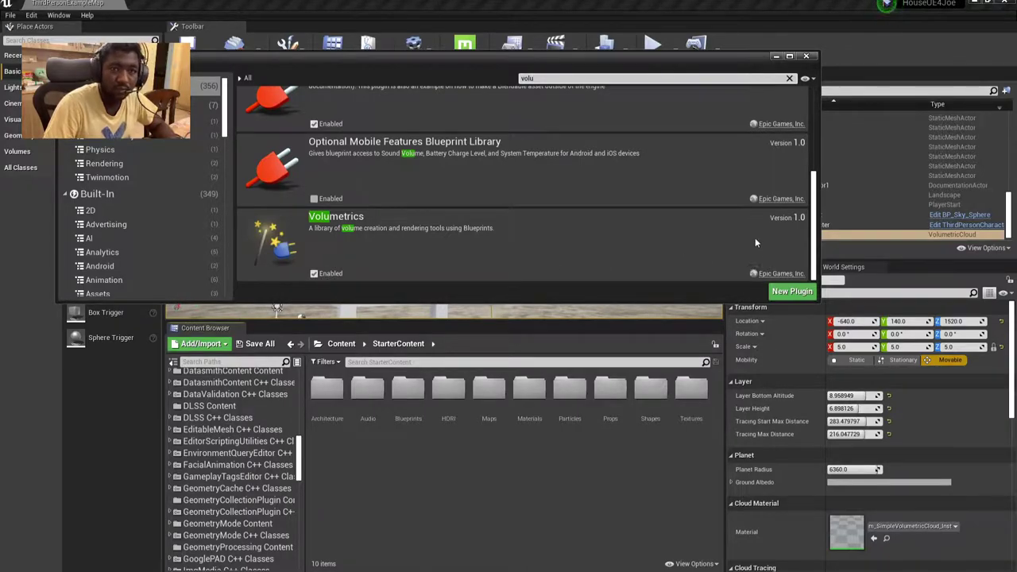
left_click(777, 57)
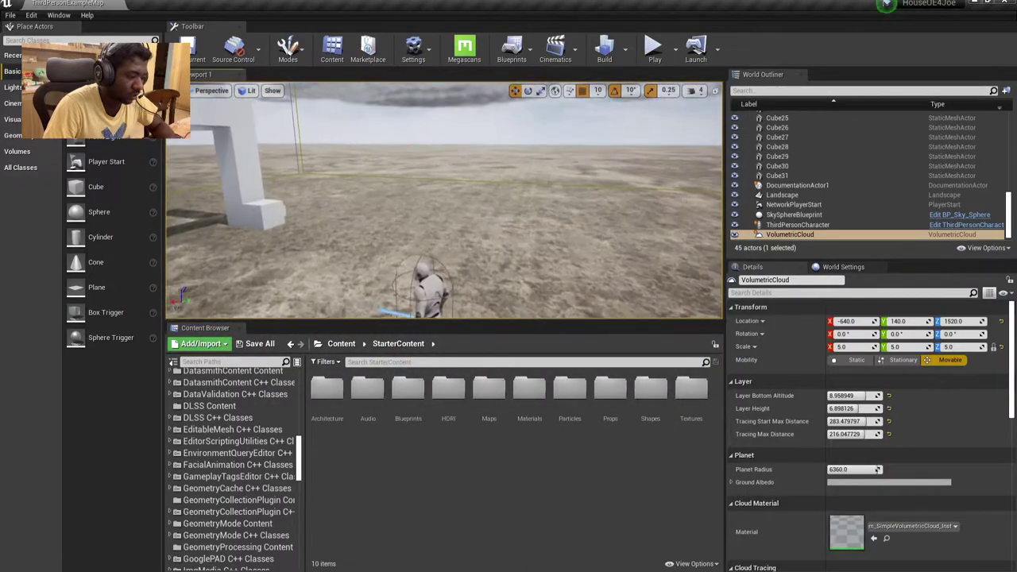
Tilt up into the sky, focus on the VolumetricCloud actor with F, then tilt down to the horizon
mouse_move(445, 199)
right_mouse_down()
mouse_move(477, 183)
mouse_move(429, 191)
mouse_move(445, 183)
mouse_move(445, 167)
mouse_move(445, 230)
mouse_move(446, 159)
right_mouse_up()
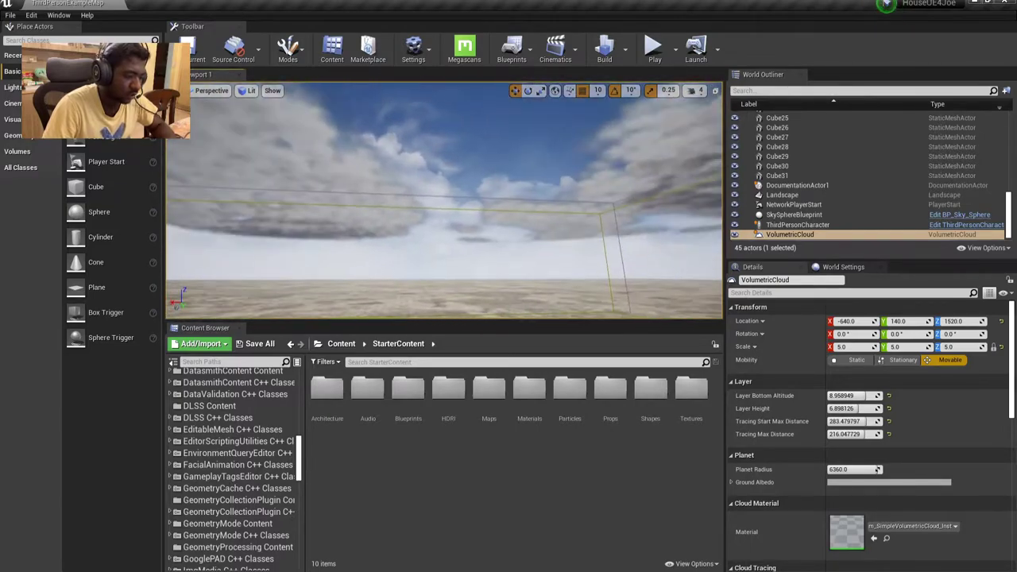
right_click_drag(445, 199, 457, 175)
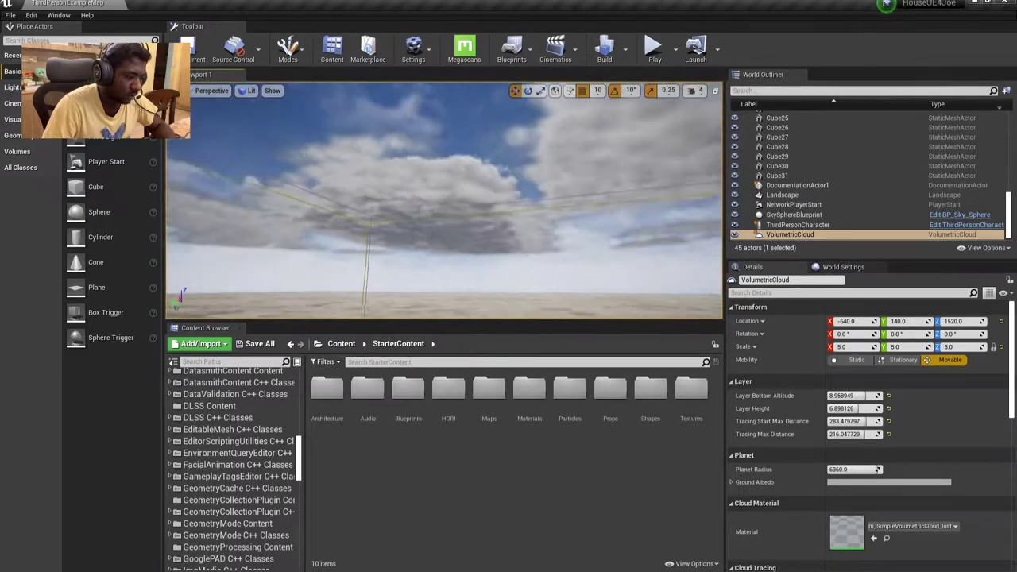
key("f")
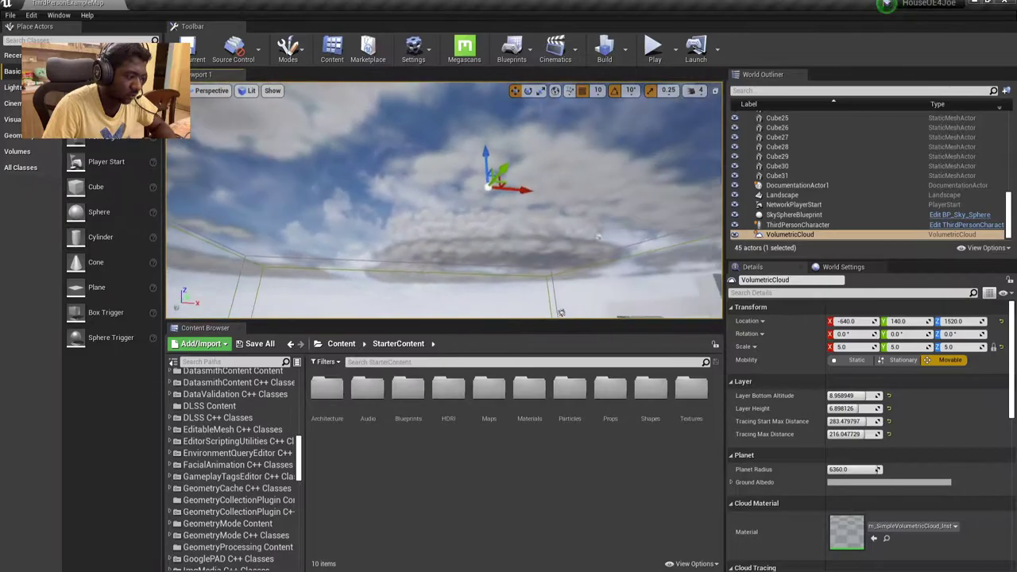
right_click_drag(445, 199, 520, 188)
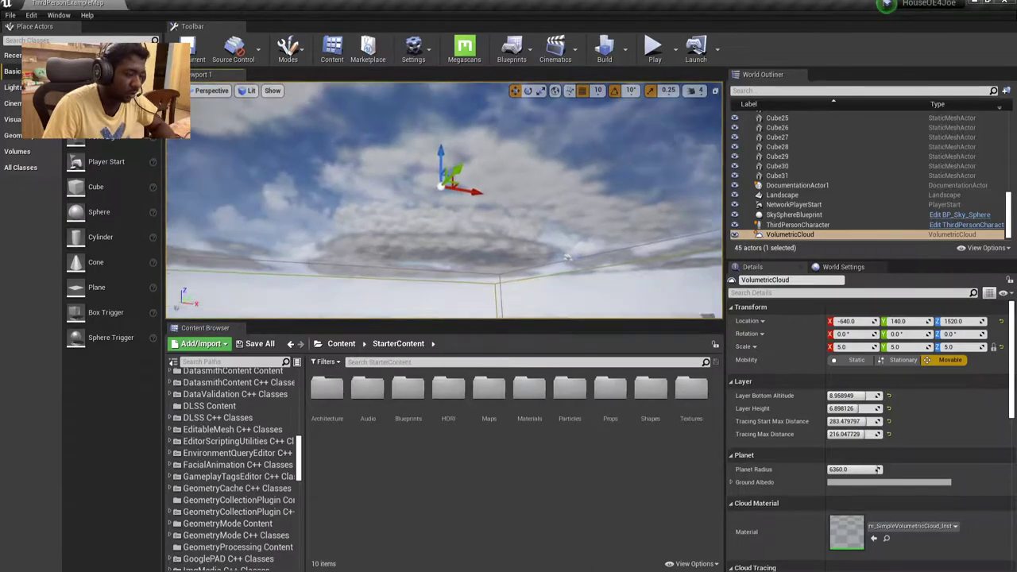
Select the sky sphere actor and scroll down the Content Browser folder tree
left_click(520, 188)
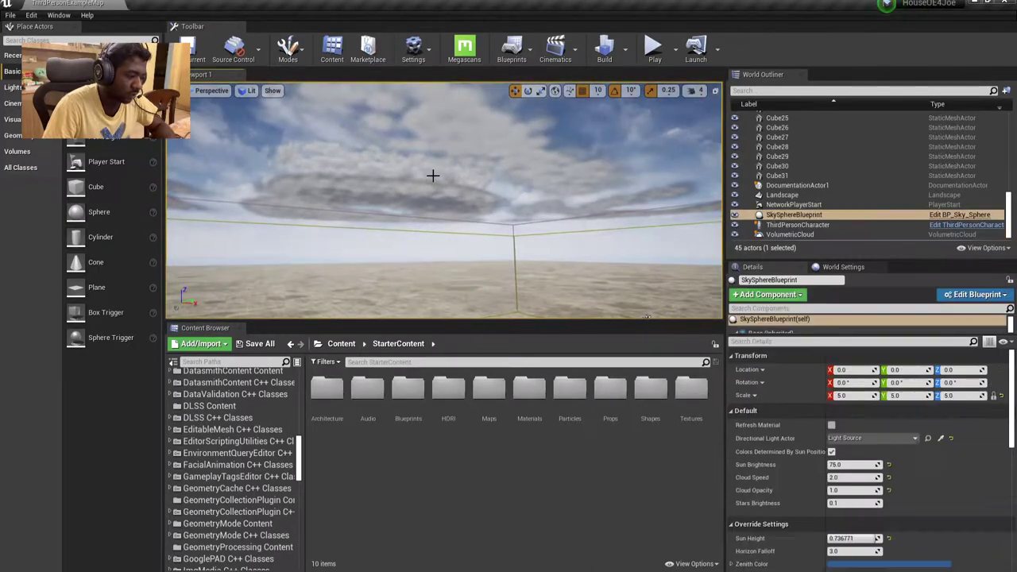
scroll(216, 461, "down", 3)
scroll(216, 461, "down", 6)
scroll(216, 461, "down", 3)
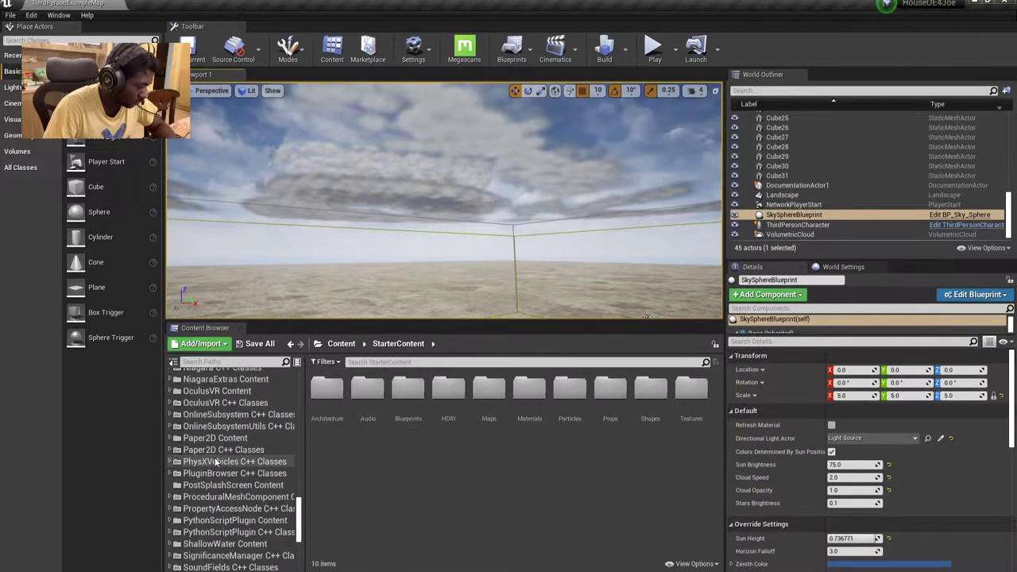
scroll(220, 485, "down", 3)
scroll(223, 508, "down", 3)
scroll(228, 541, "down", 3)
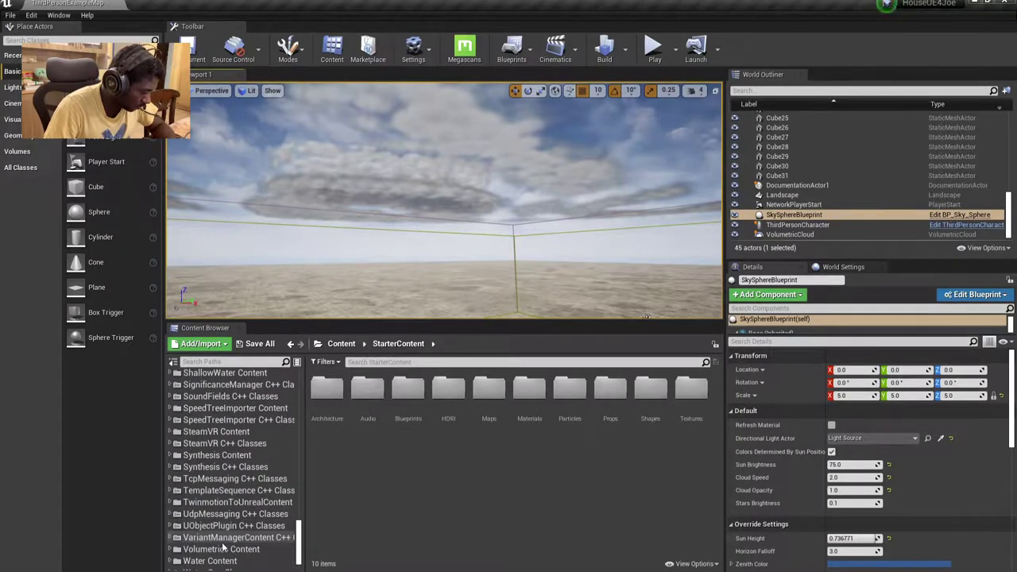
Browse Volumetrics Content, peek into RayMarching, then open Sky > Functions
left_click(228, 550)
double_click(327, 388)
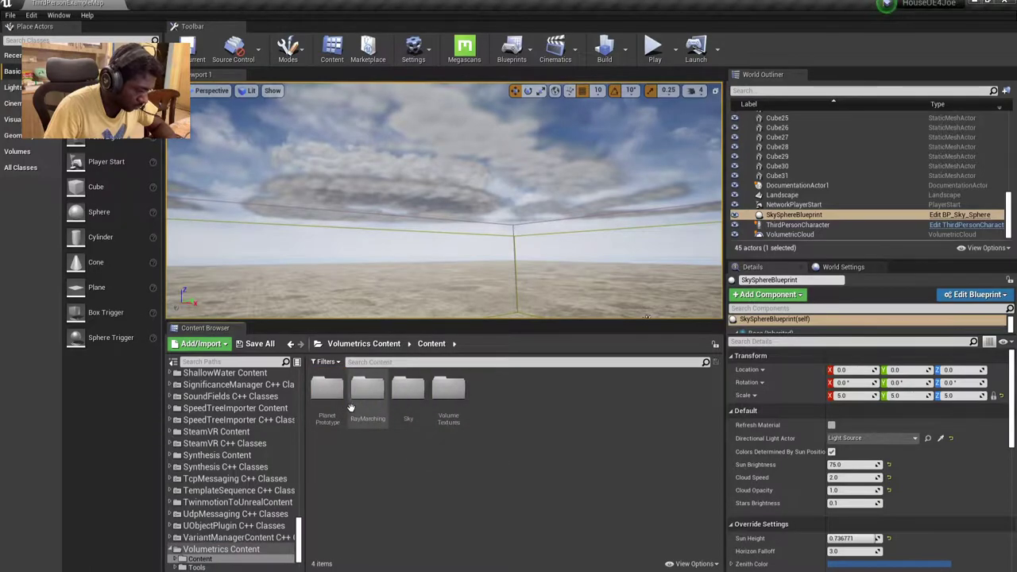
double_click(368, 388)
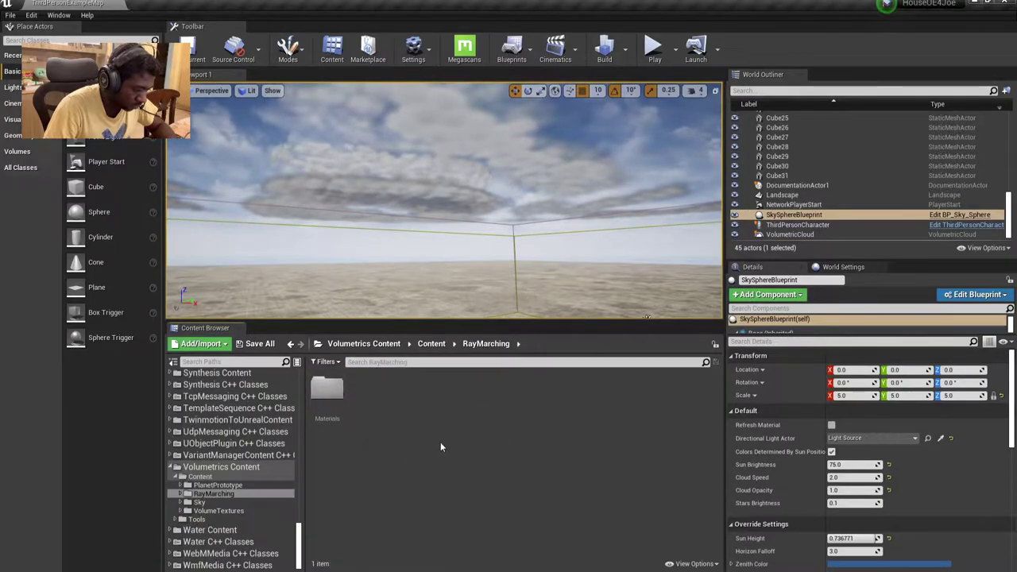
left_click(433, 344)
double_click(408, 388)
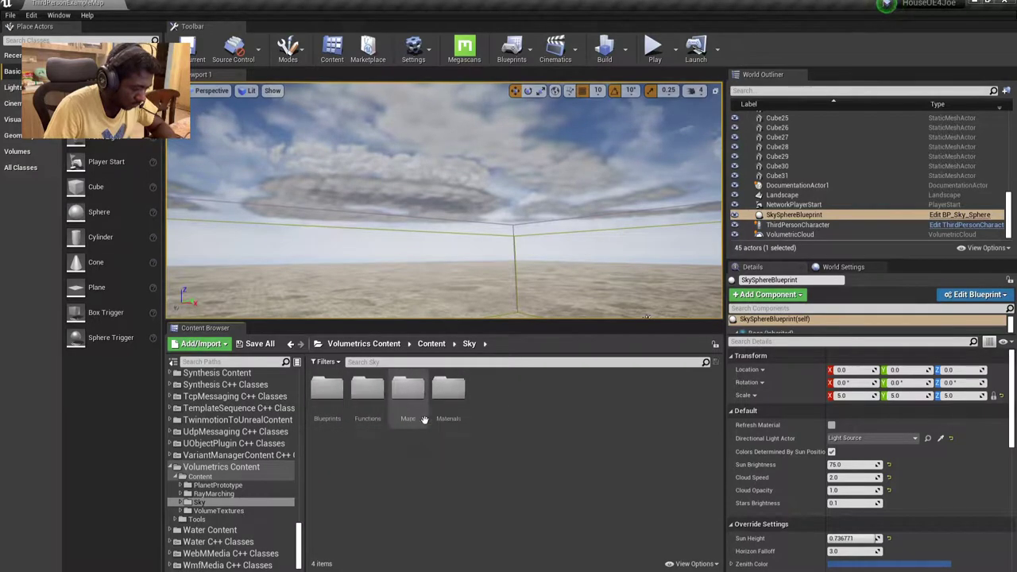
double_click(368, 388)
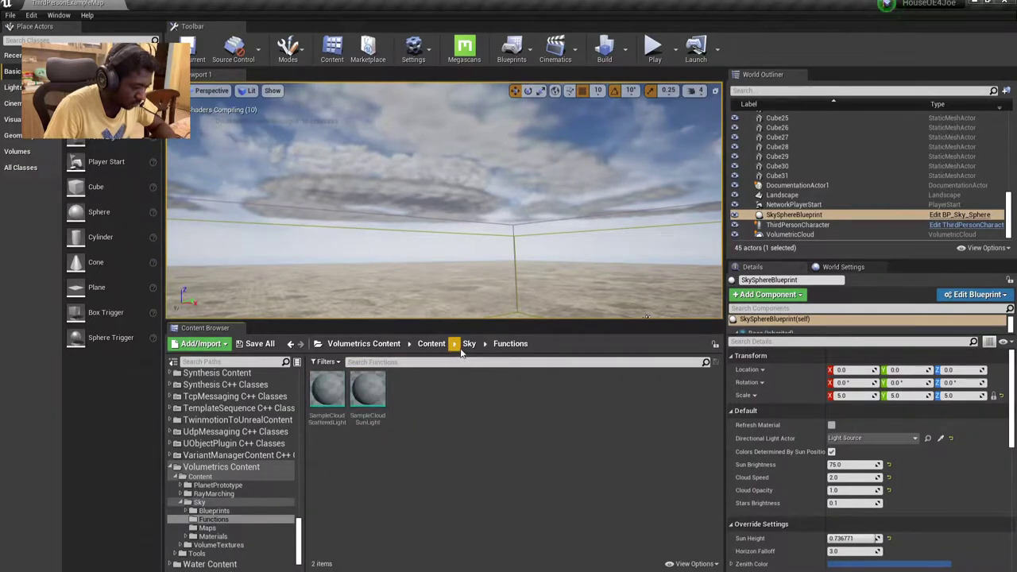
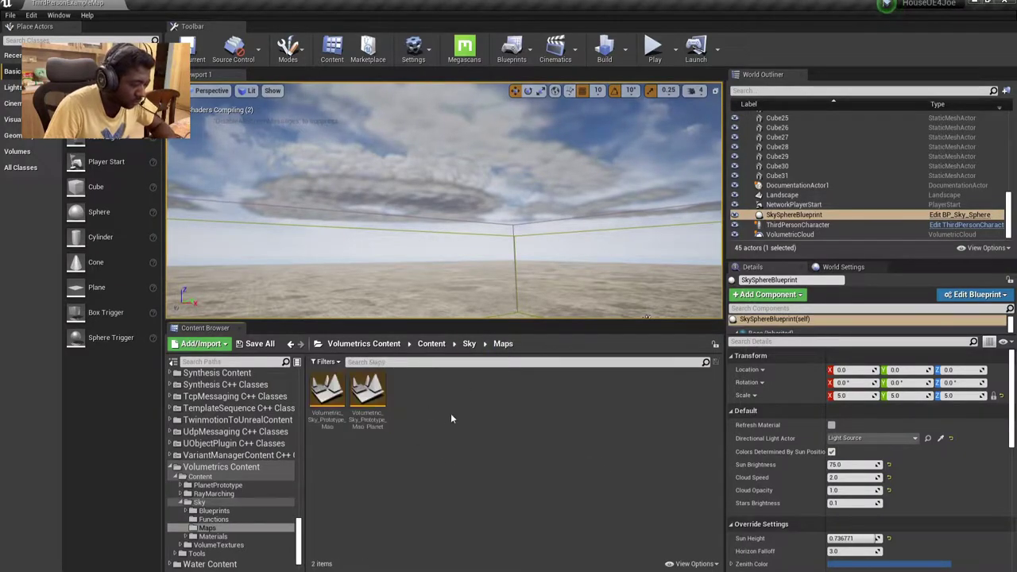
Browse from Sky/Maps through Sky/Materials into the Sky Blueprints folder, tilting the view skyward
left_click(469, 344)
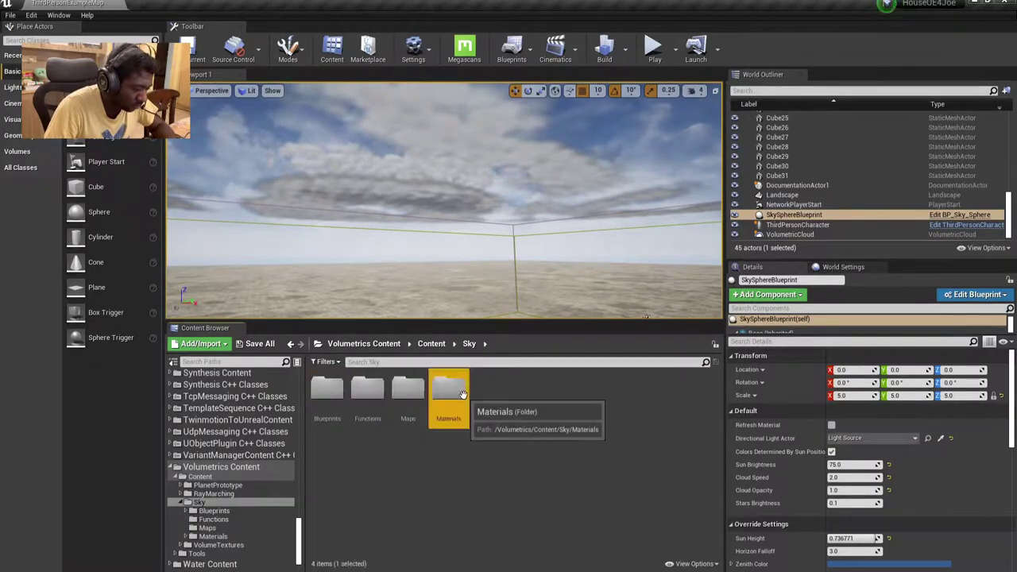
double_click(450, 389)
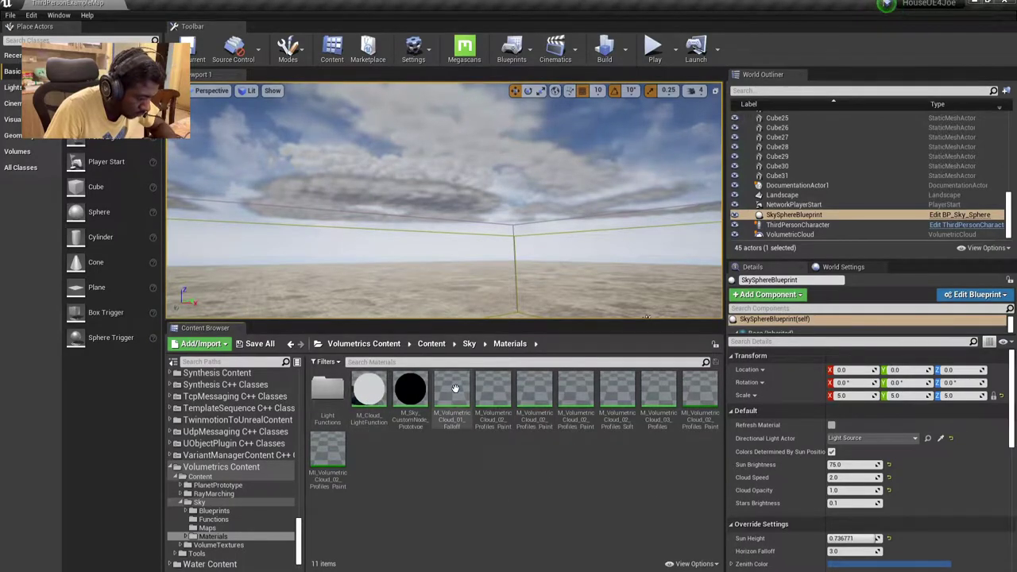
left_click(469, 343)
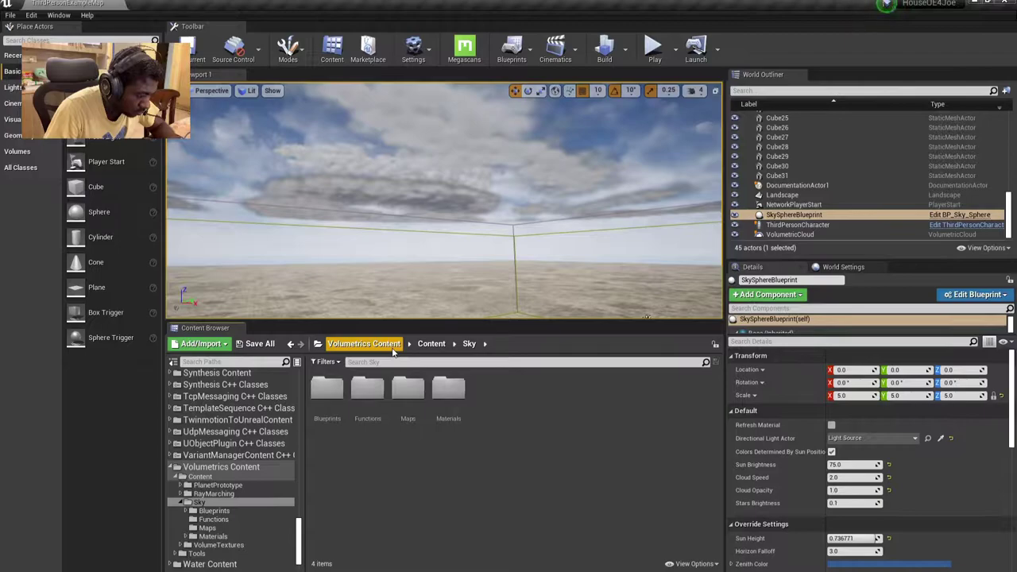
double_click(318, 397)
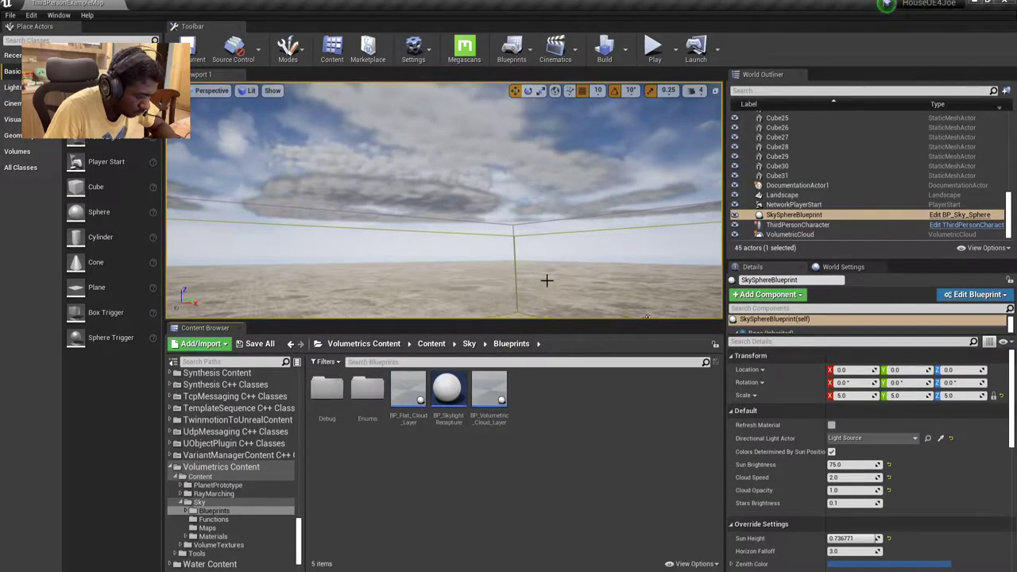
right_click_drag(547, 280, 547, 239)
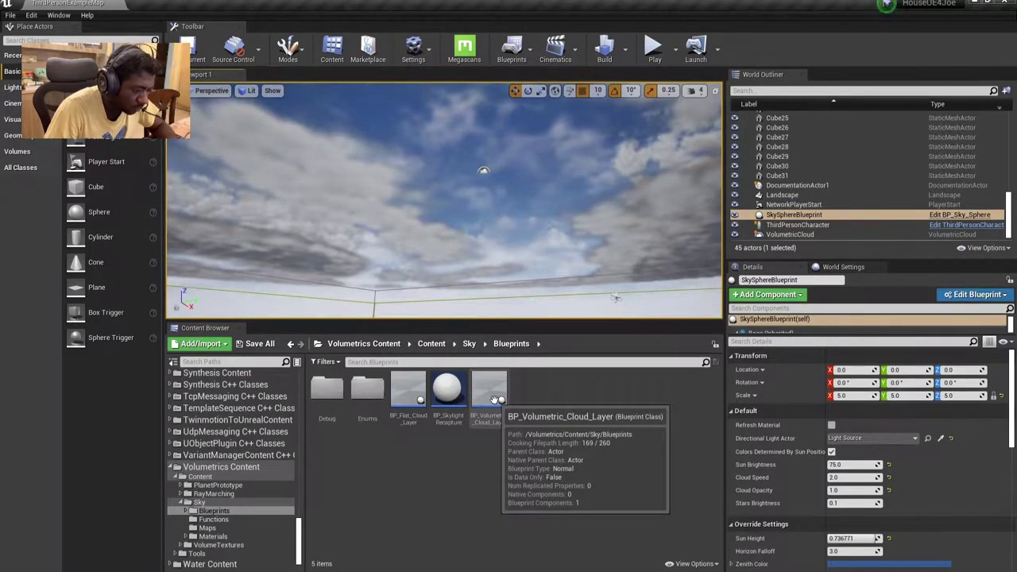
Drop BP_Volumetric_Cloud_Layer into the level and give it the M_VolumetricCloud_02_Profiles_PaintClouds material
left_click_drag(493, 397, 547, 240)
double_click(807, 180)
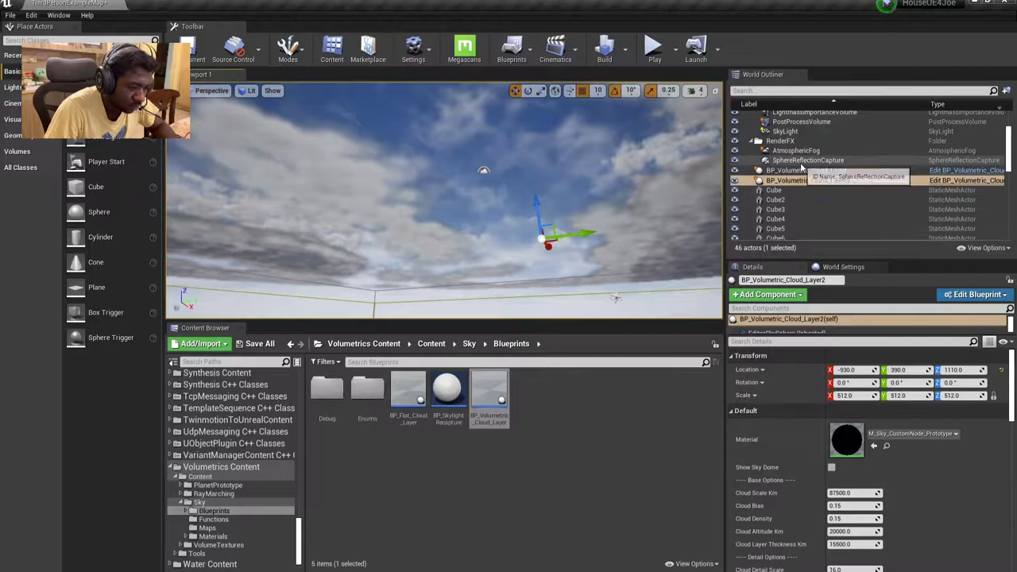
left_click(914, 433)
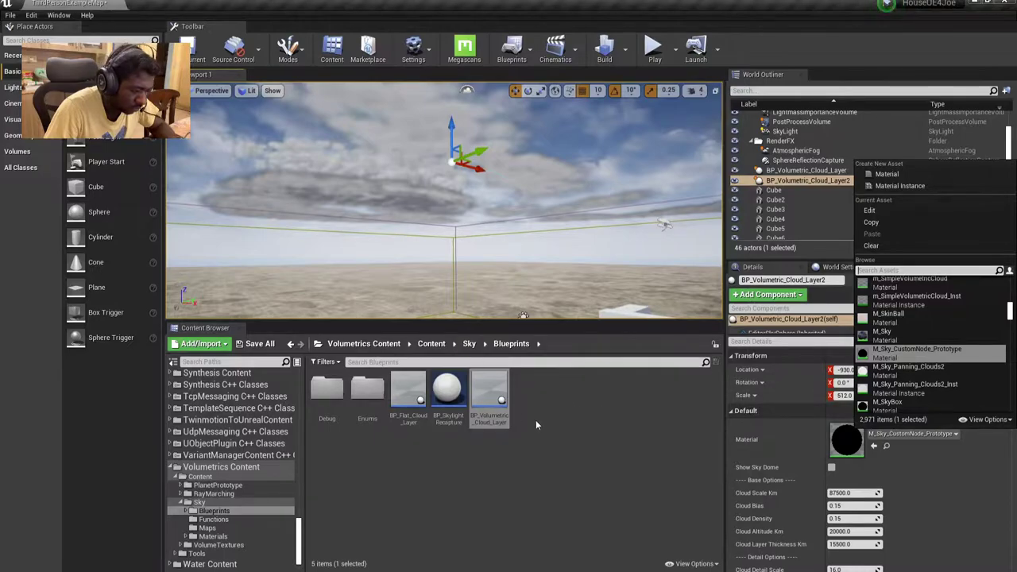
left_click(469, 345)
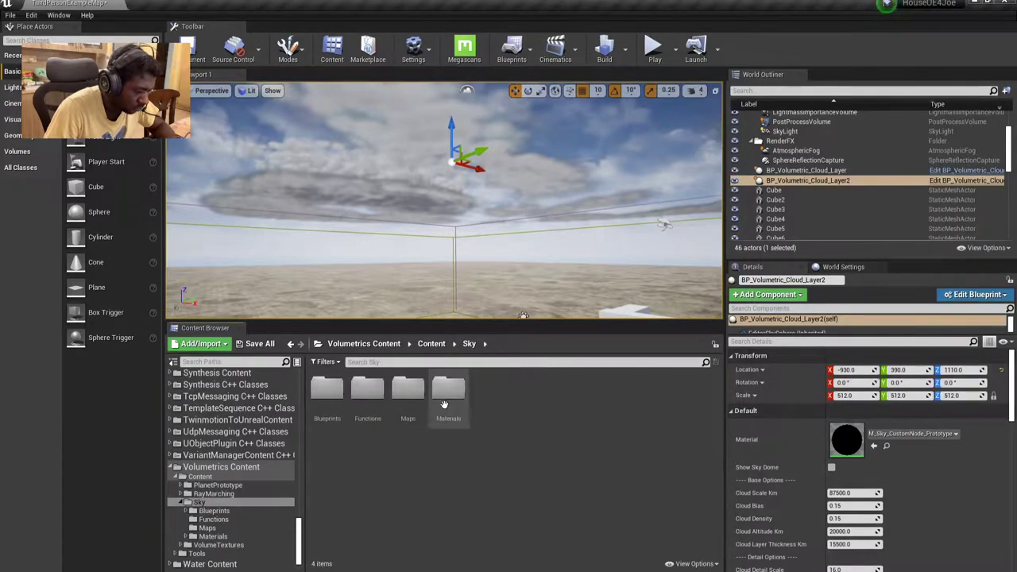
double_click(444, 391)
left_click(574, 394)
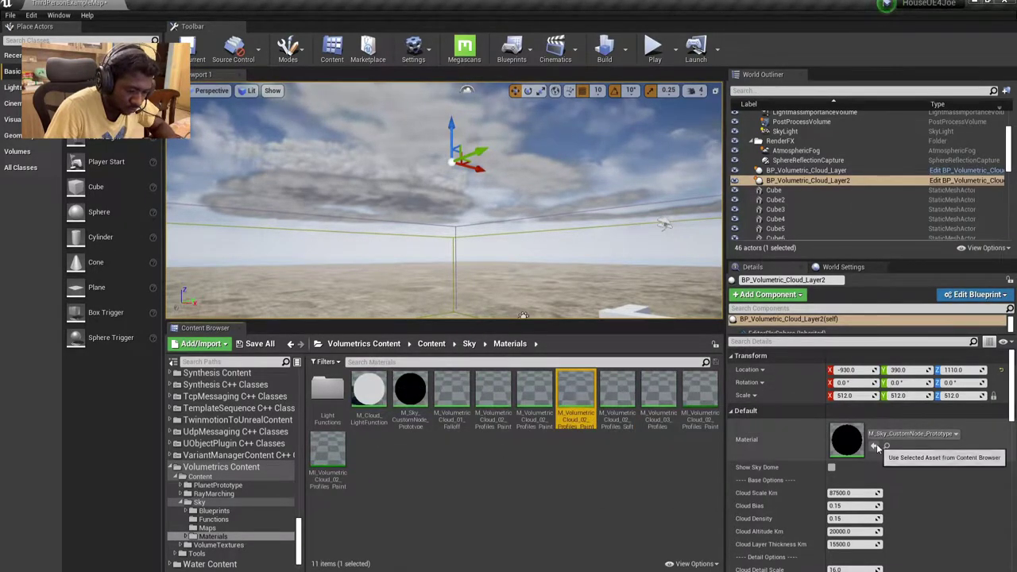
left_click(876, 447)
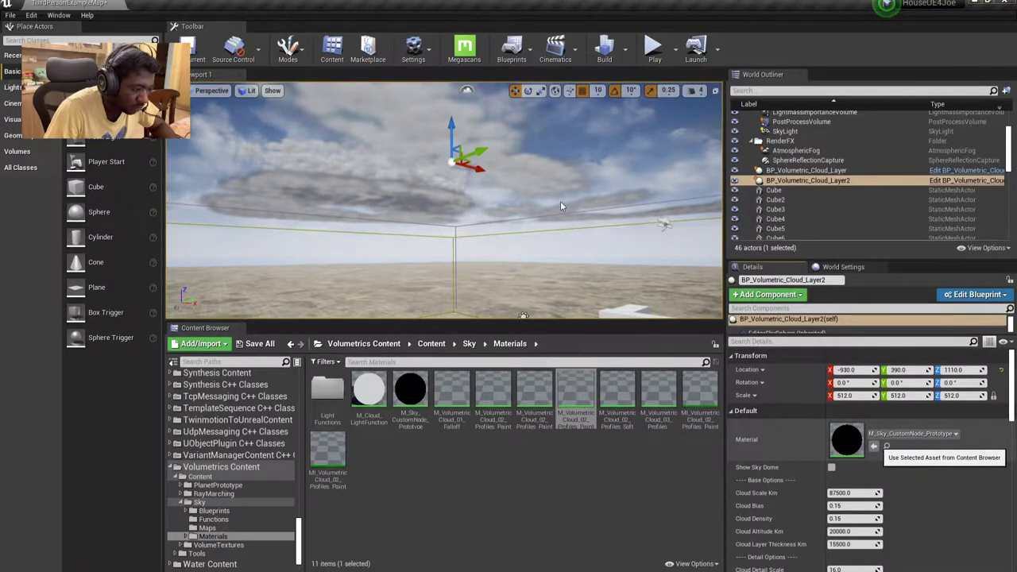
mouse_move(561, 205)
right_mouse_down()
mouse_move(477, 284)
mouse_move(482, 255)
right_mouse_up()
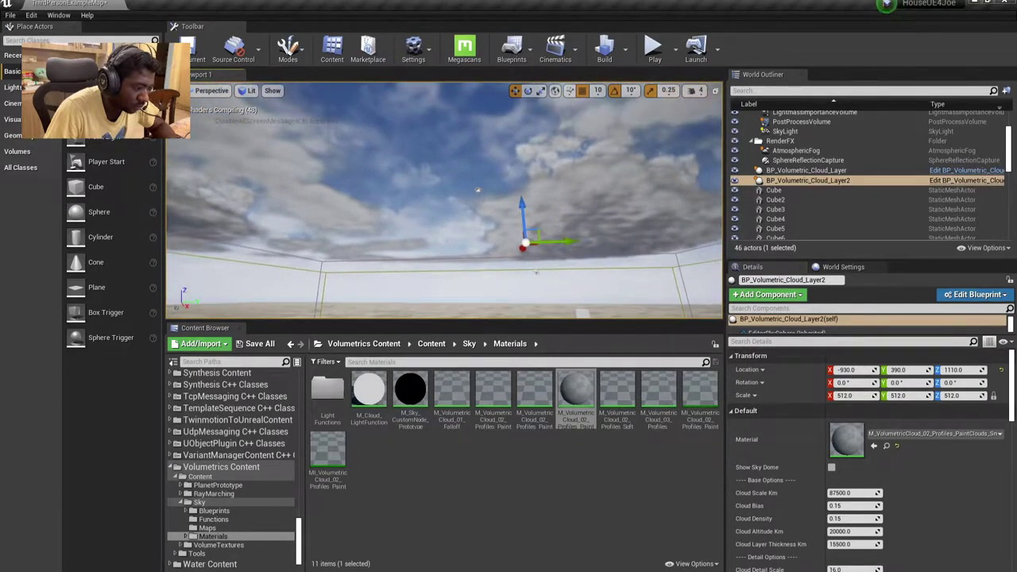
Fly around over the desert to inspect the new cloud layer from several angles
right_click_drag(411, 266, 411, 266)
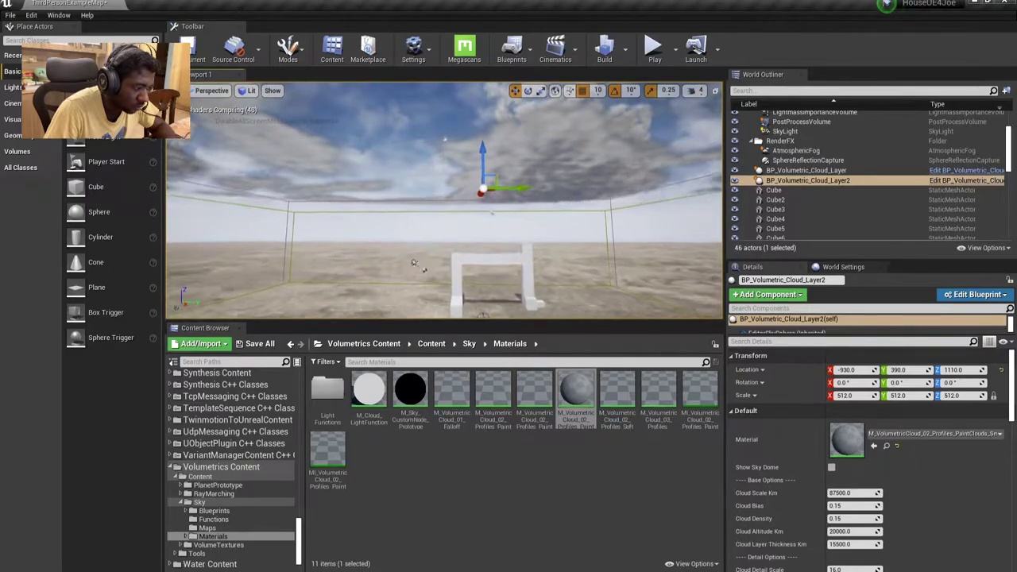
right_click_drag(400, 291, 400, 291)
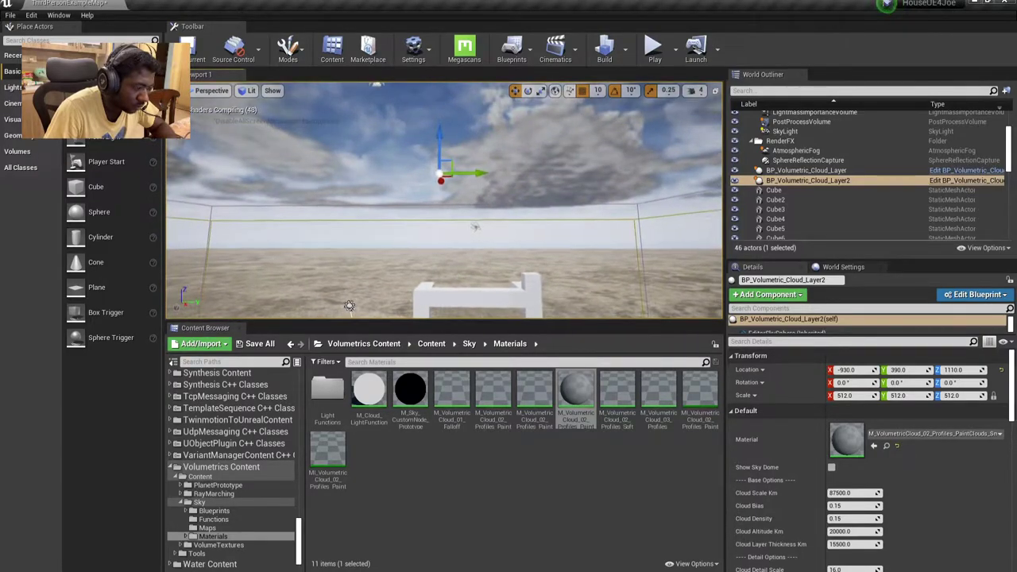
right_click_drag(349, 306, 349, 306)
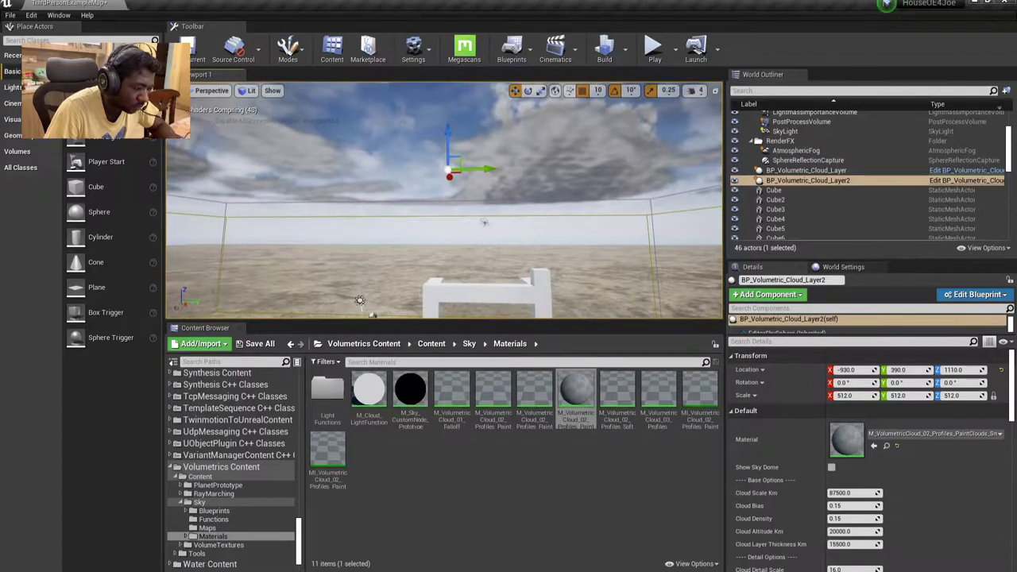
mouse_move(436, 252)
right_mouse_down()
mouse_move(311, 122)
mouse_move(426, 222)
mouse_move(604, 231)
mouse_move(425, 235)
mouse_move(378, 180)
right_mouse_up()
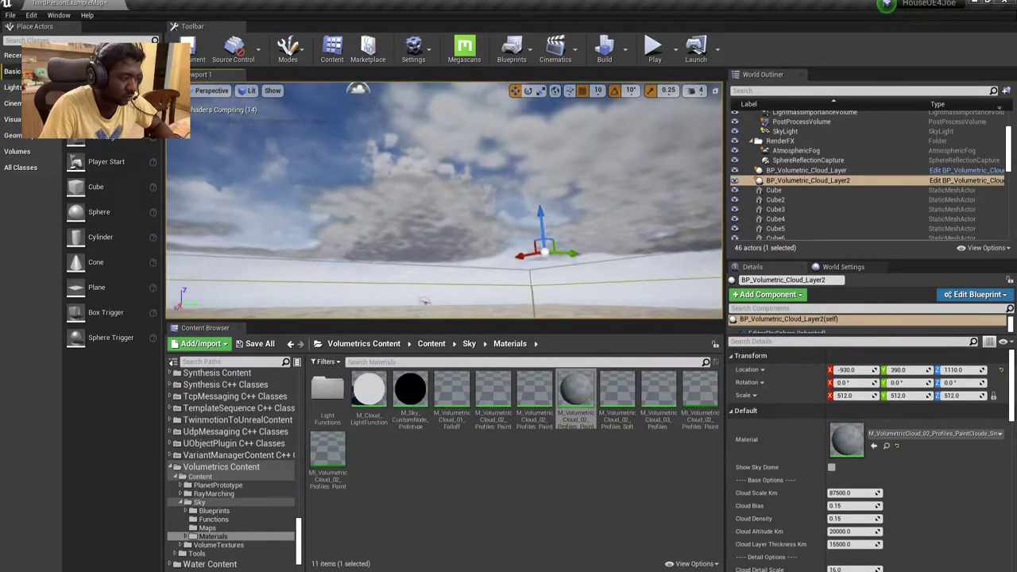
scroll(378, 180, "down", 6)
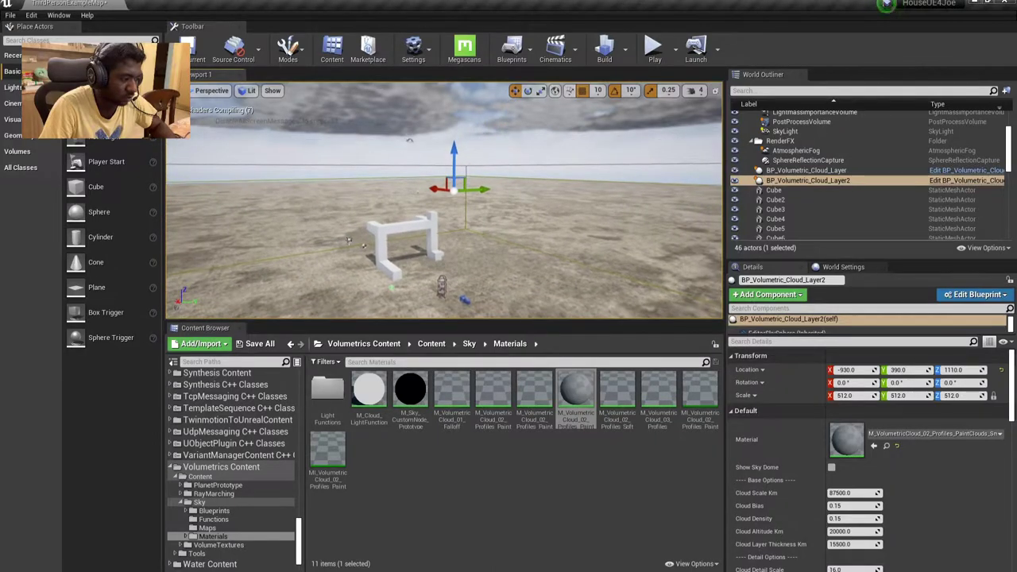
mouse_move(348, 240)
right_mouse_down()
mouse_move(372, 226)
mouse_move(380, 244)
right_mouse_up()
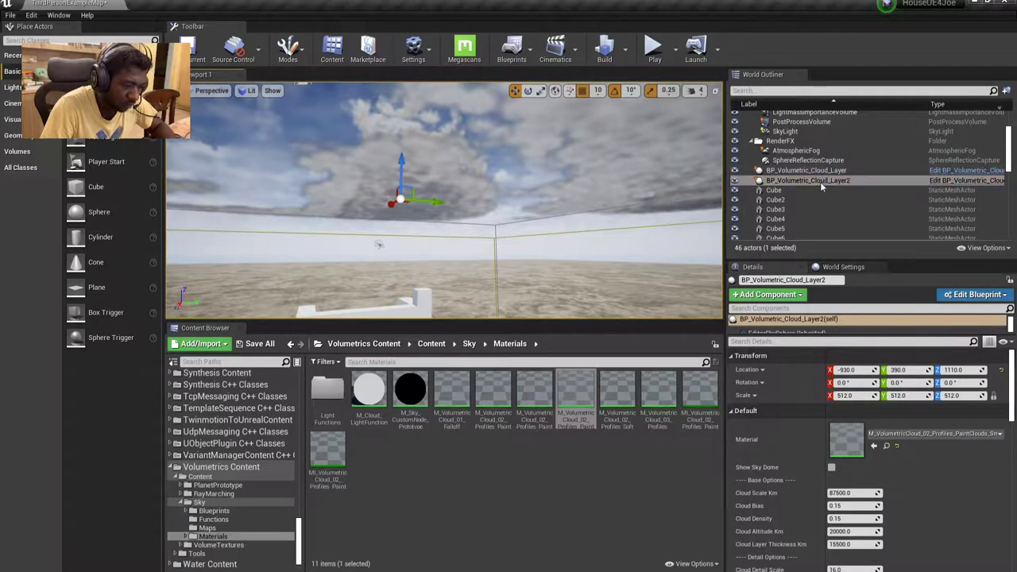
Browse the Sky Maps folder, the Content root and the Sky Functions folder
left_click(471, 343)
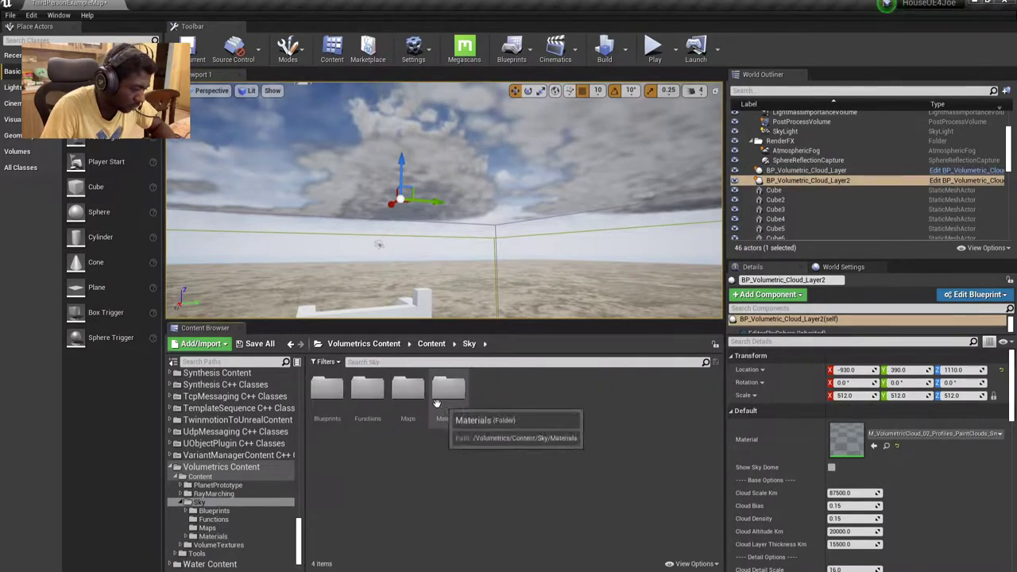
double_click(415, 398)
left_click(432, 343)
left_click(367, 393)
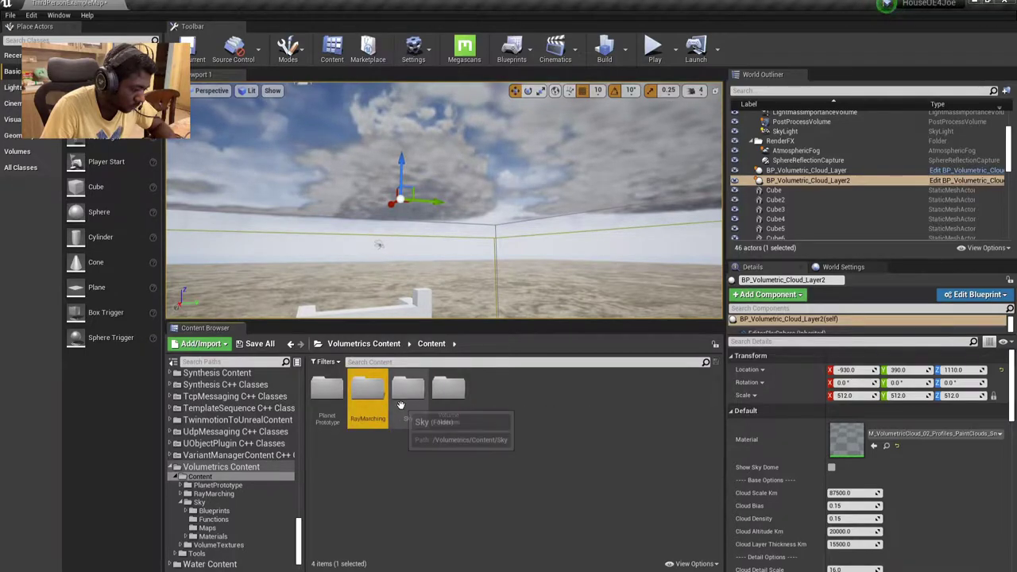
double_click(408, 389)
double_click(370, 395)
left_click(469, 343)
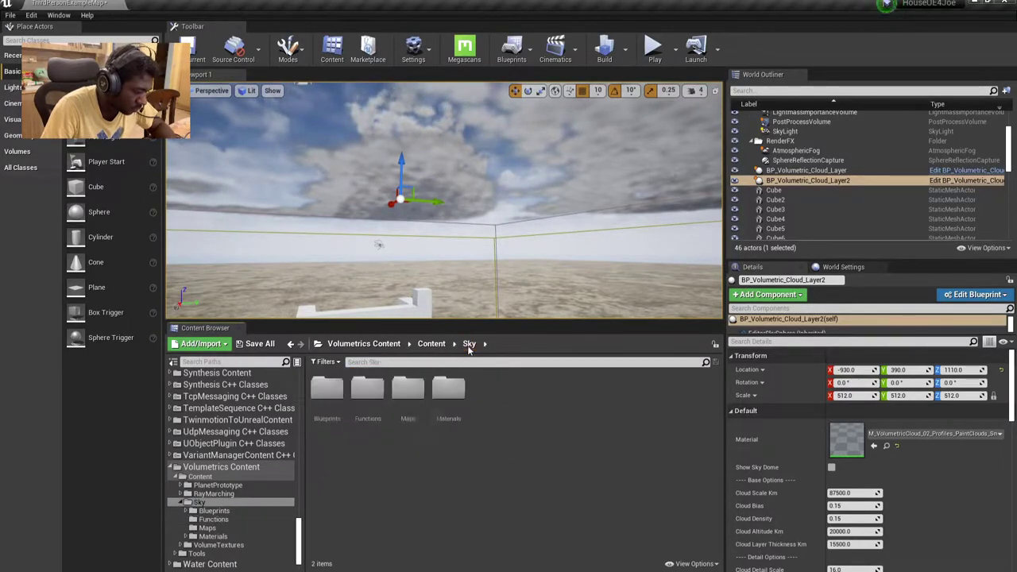
Look inside the Sky Blueprints Enums and Debug folders and select BP_SkylightRecapture
double_click(329, 389)
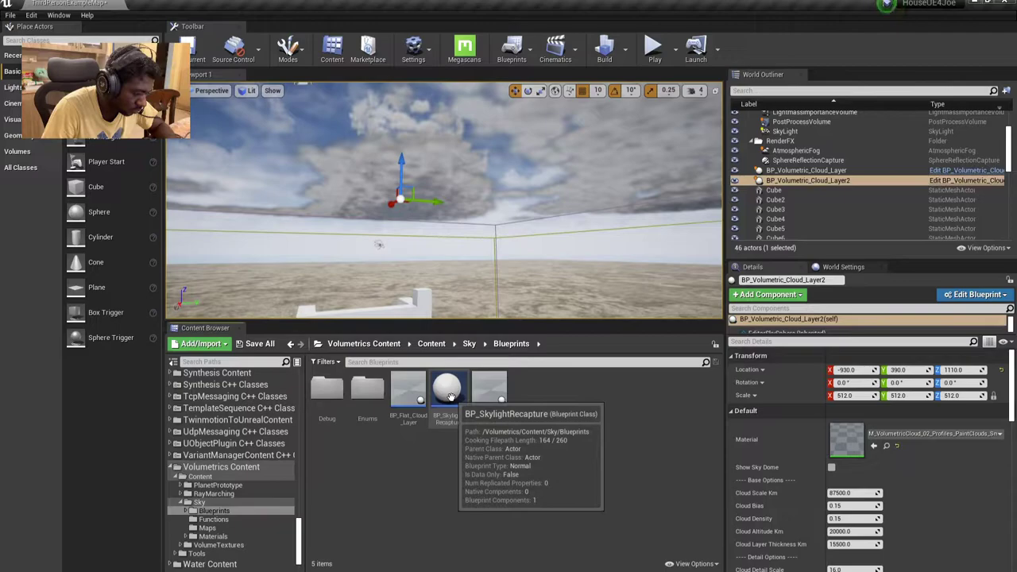
double_click(368, 388)
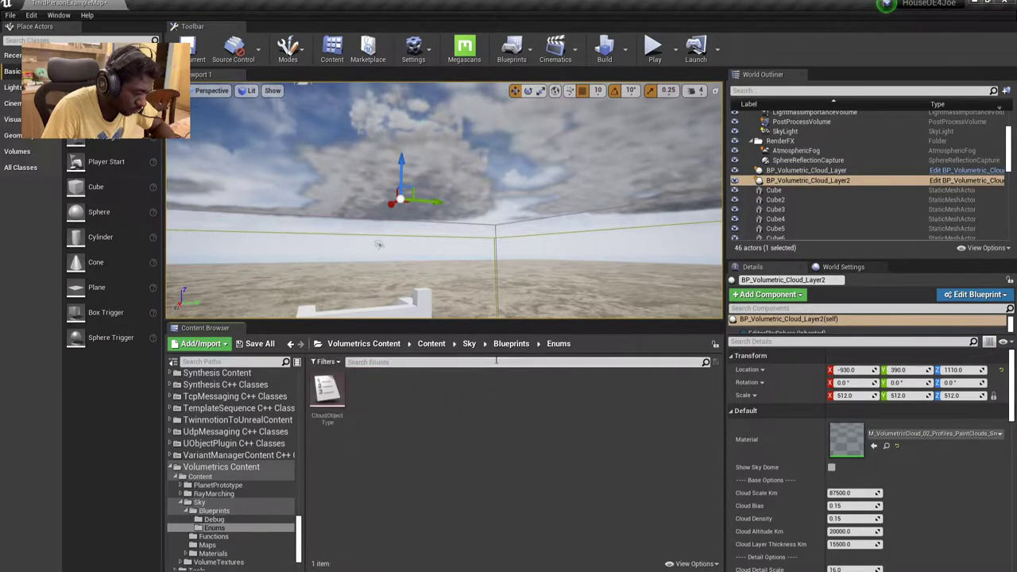
left_click(501, 348)
double_click(328, 389)
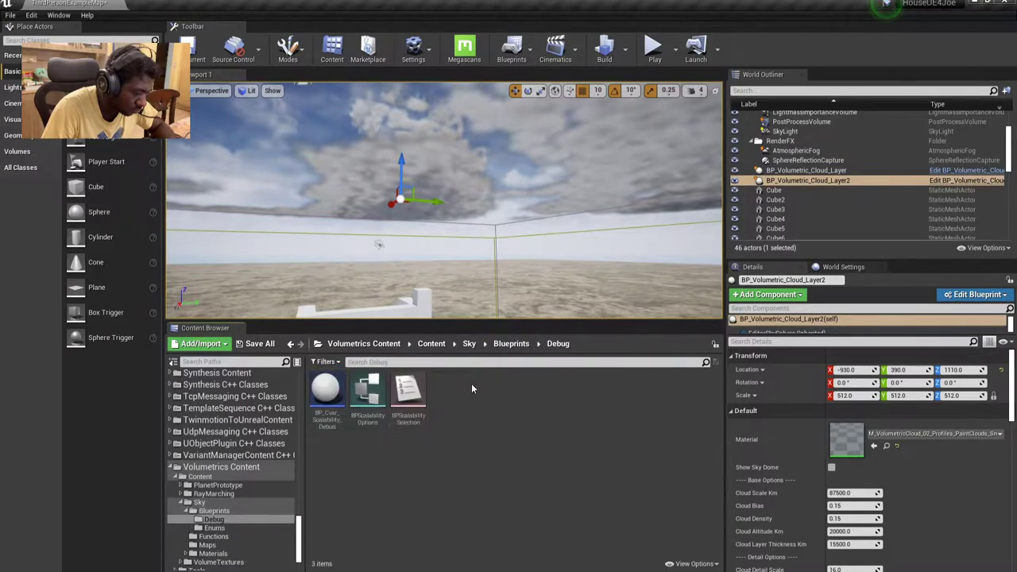
left_click(513, 345)
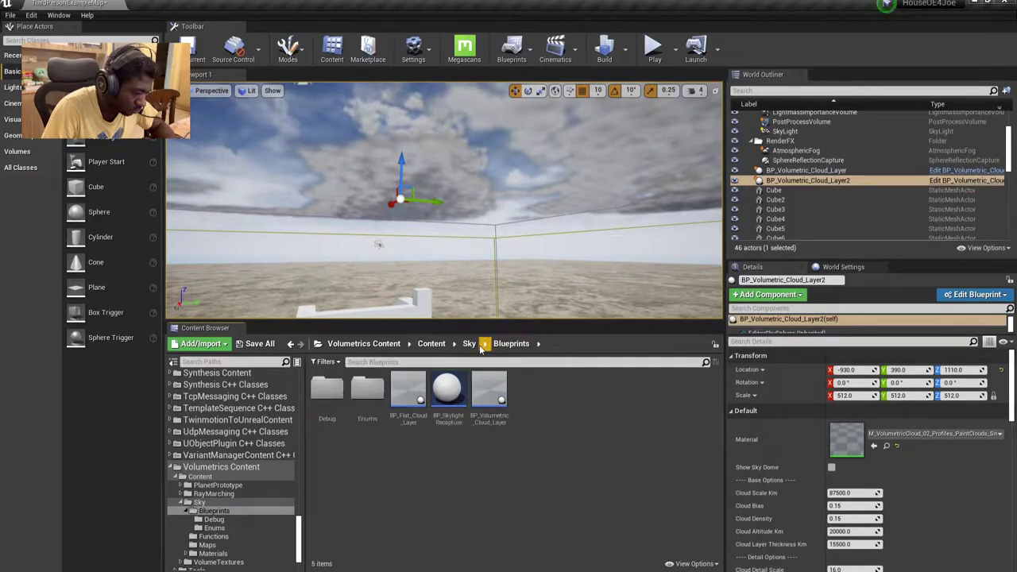
mouse_move(454, 397)
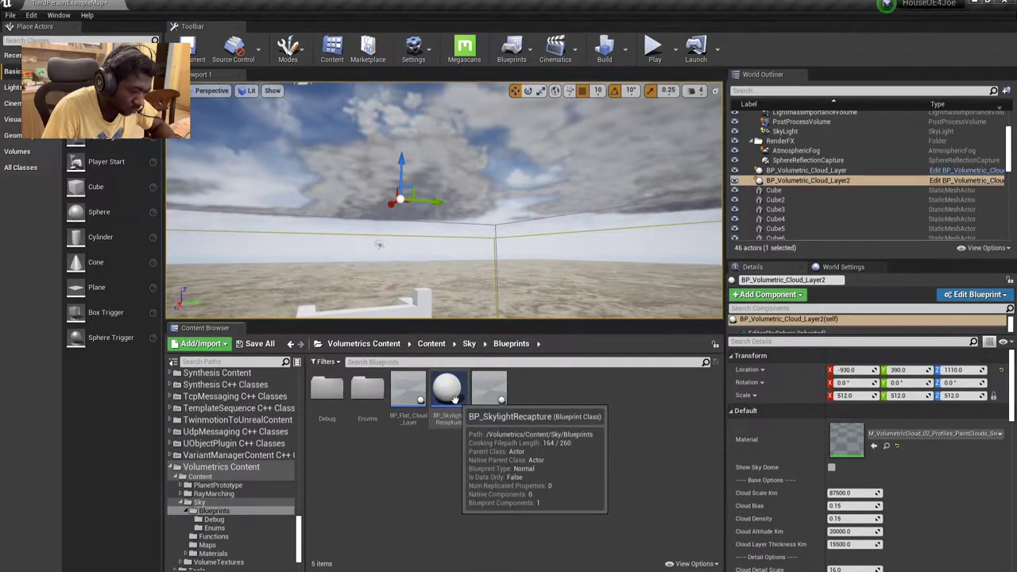
left_click_drag(455, 397, 522, 378)
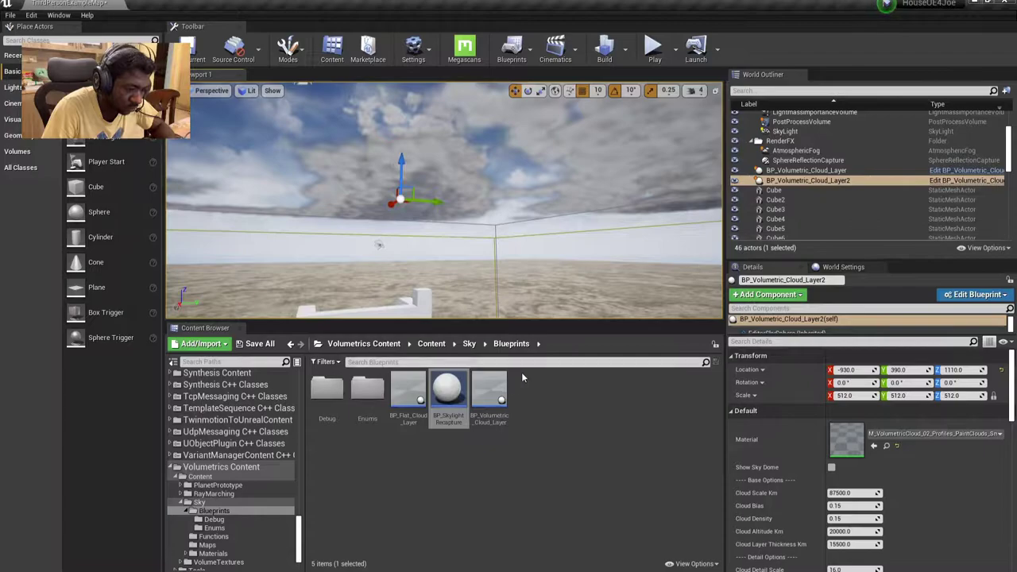
Check Sky Materials and its LightFunctions subfolder, ending back in Sky Materials
left_click(470, 344)
double_click(449, 389)
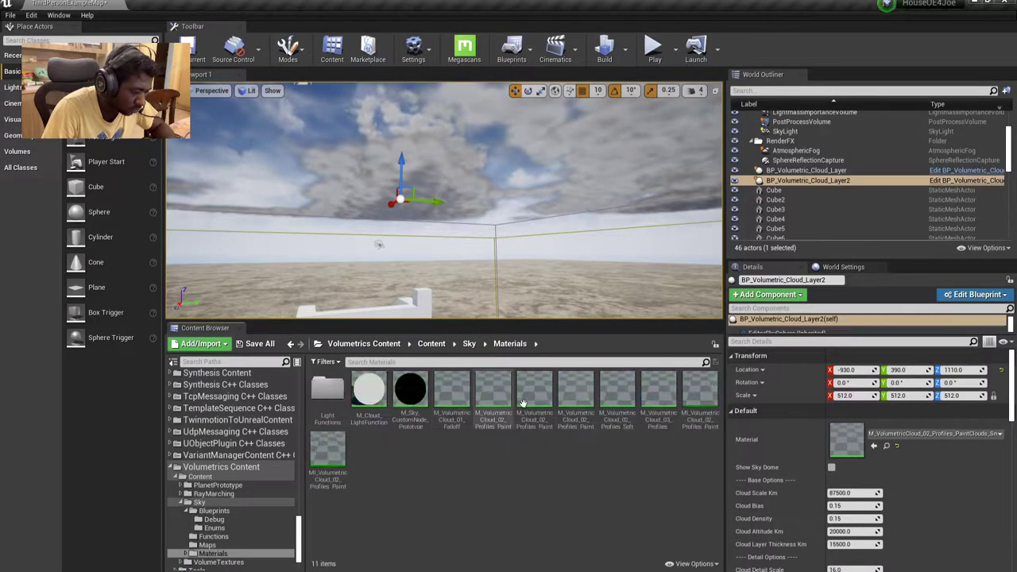
double_click(327, 389)
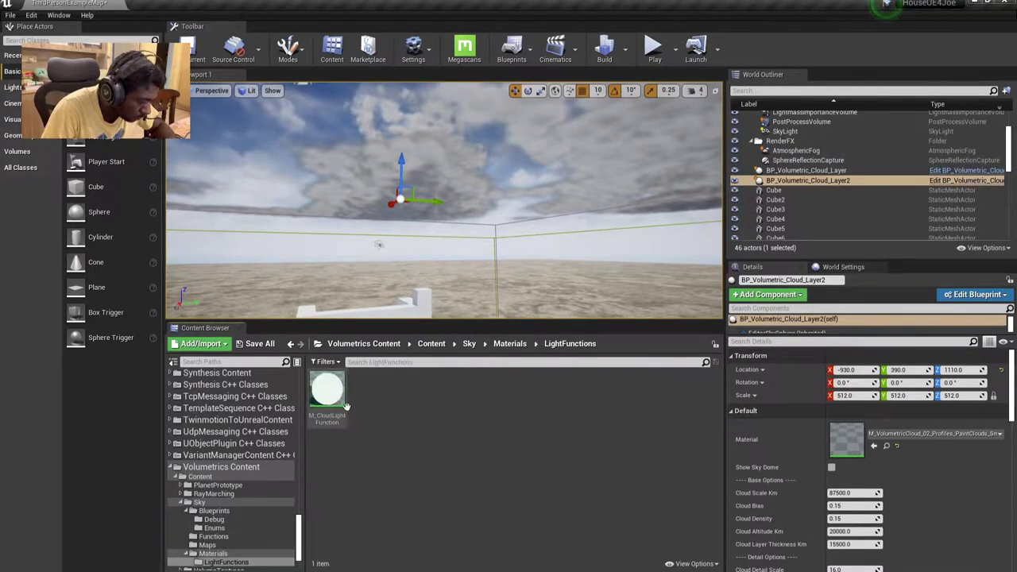
left_click(501, 345)
Assign M_VolumetricCloud_02_Profiles_PaintClouds to the VolumetricCloud actor's Material slot
right_click_drag(549, 256, 549, 223)
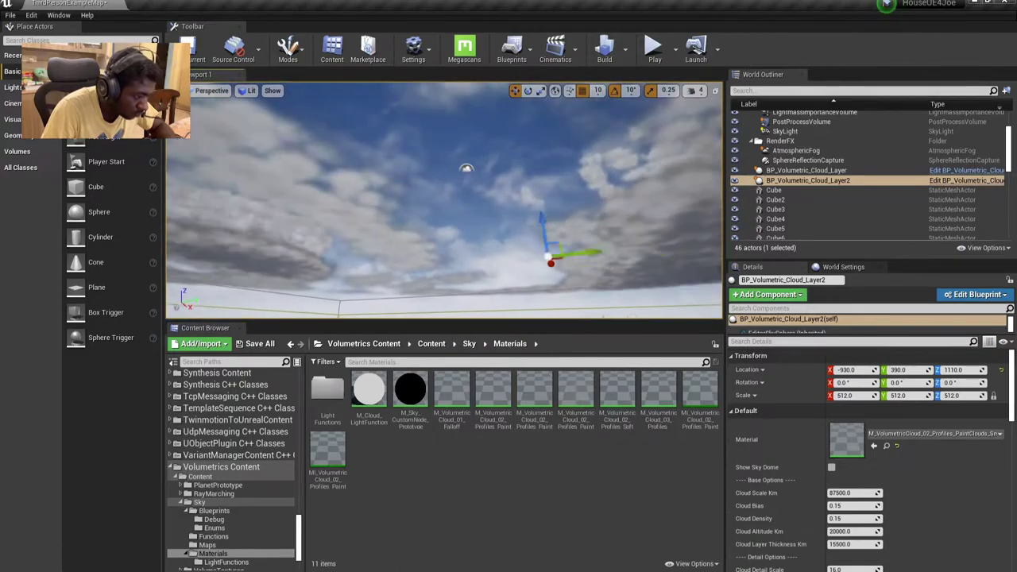
scroll(805, 191, "down", 5)
scroll(804, 191, "down", 2)
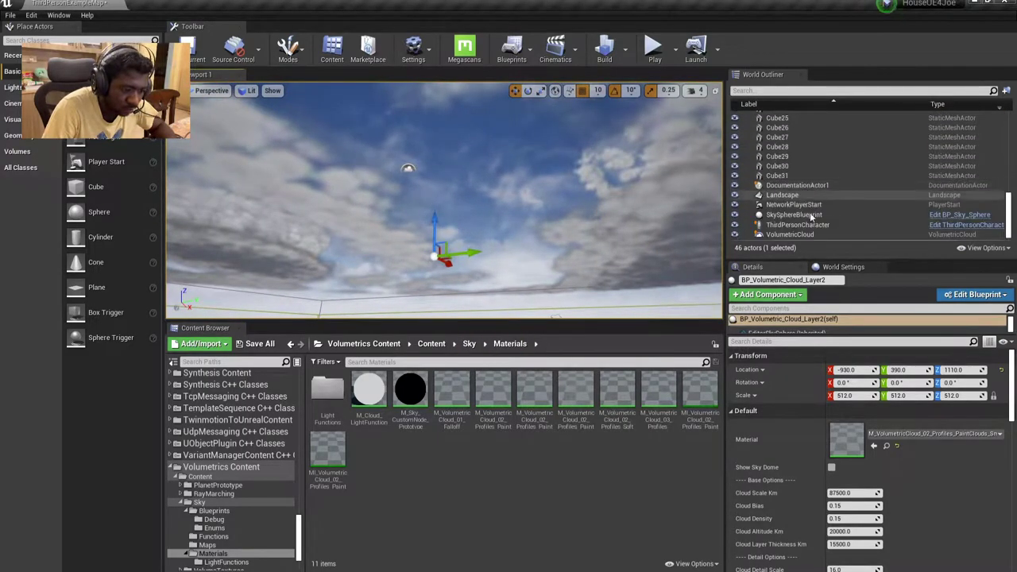
left_click(790, 234)
scroll(885, 462, "down", 2)
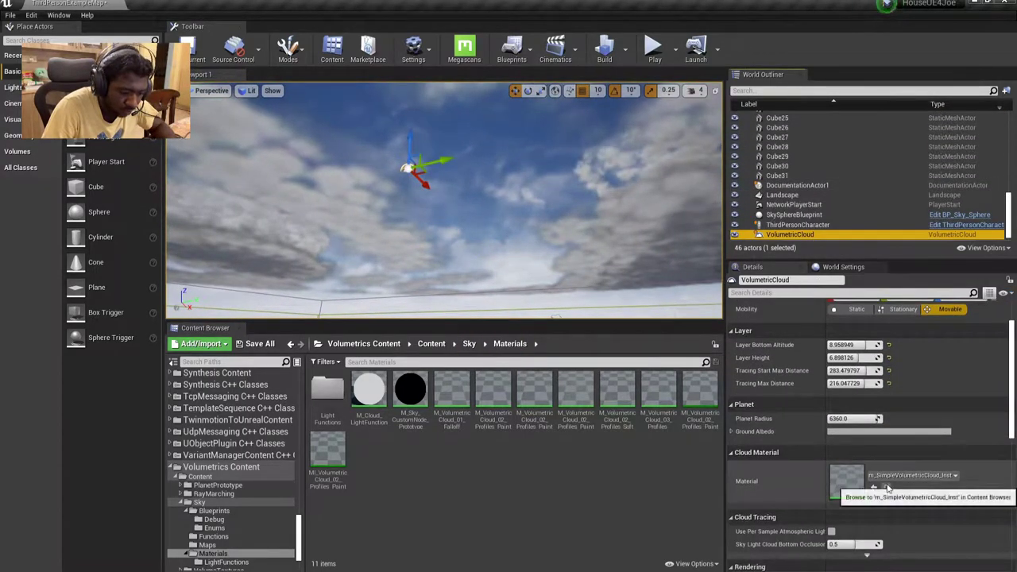
left_click(621, 413)
left_click(493, 401)
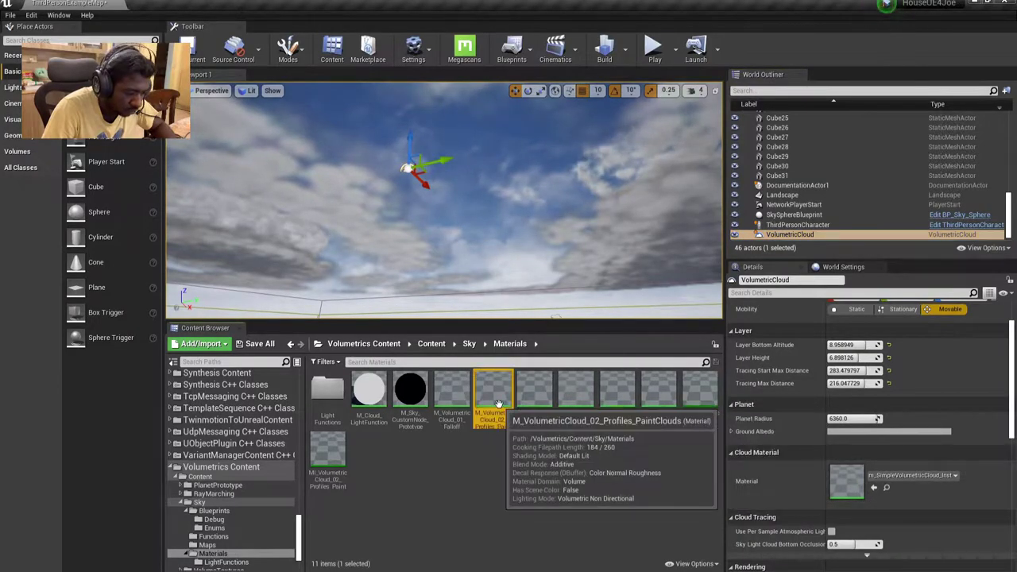
left_click(874, 489)
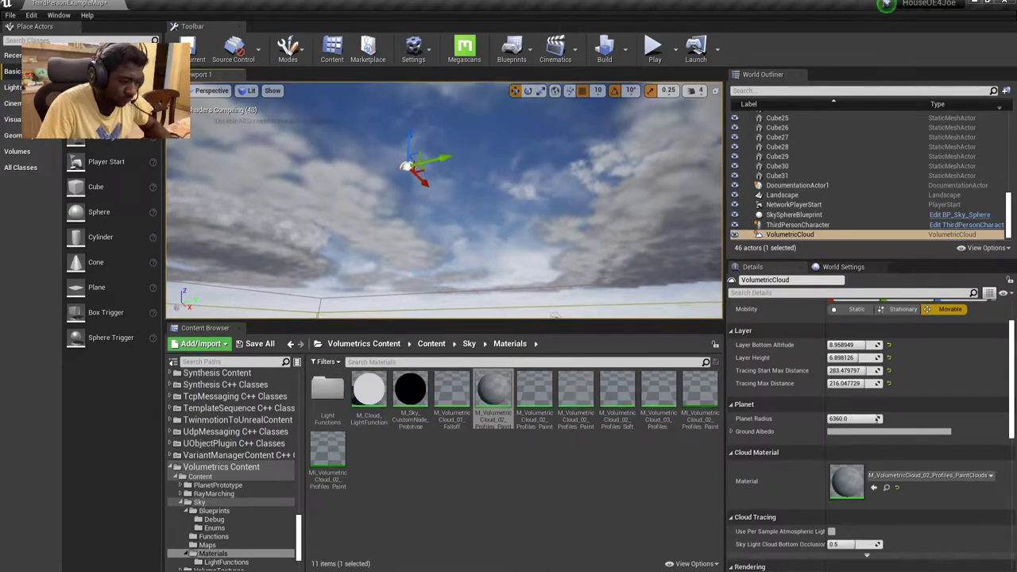
Inspect the painted clouds and locate the cloud's material among the assets
mouse_move(538, 314)
right_mouse_down()
mouse_move(519, 296)
mouse_move(517, 254)
mouse_move(485, 306)
mouse_move(446, 278)
right_mouse_up()
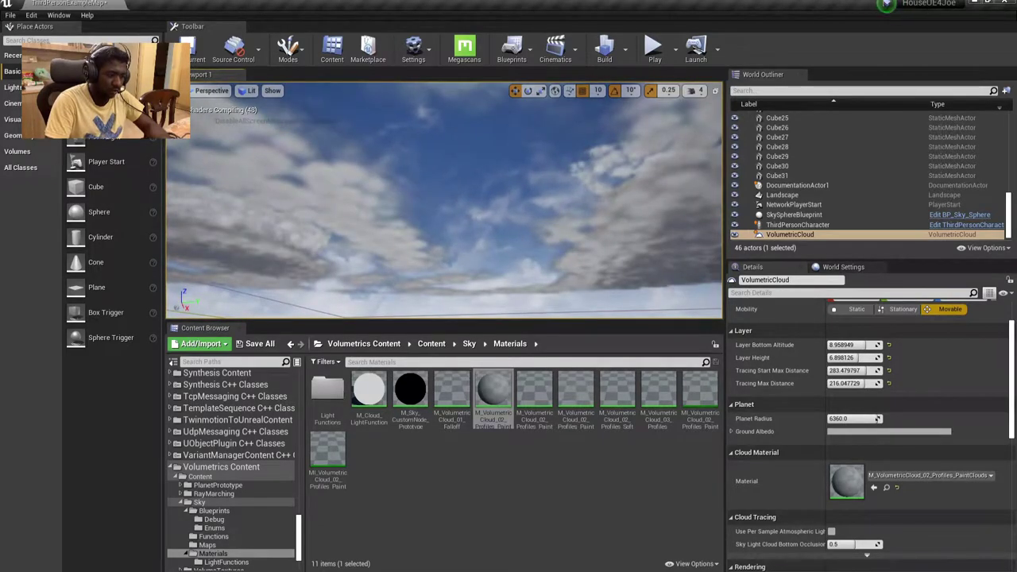
right_click_drag(445, 278, 447, 274)
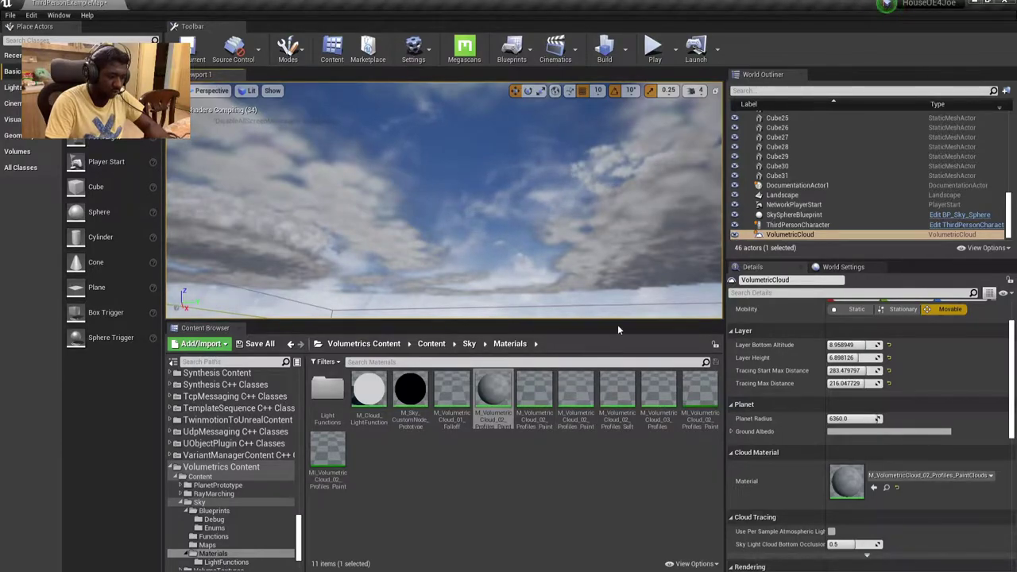
right_click_drag(629, 266, 628, 248)
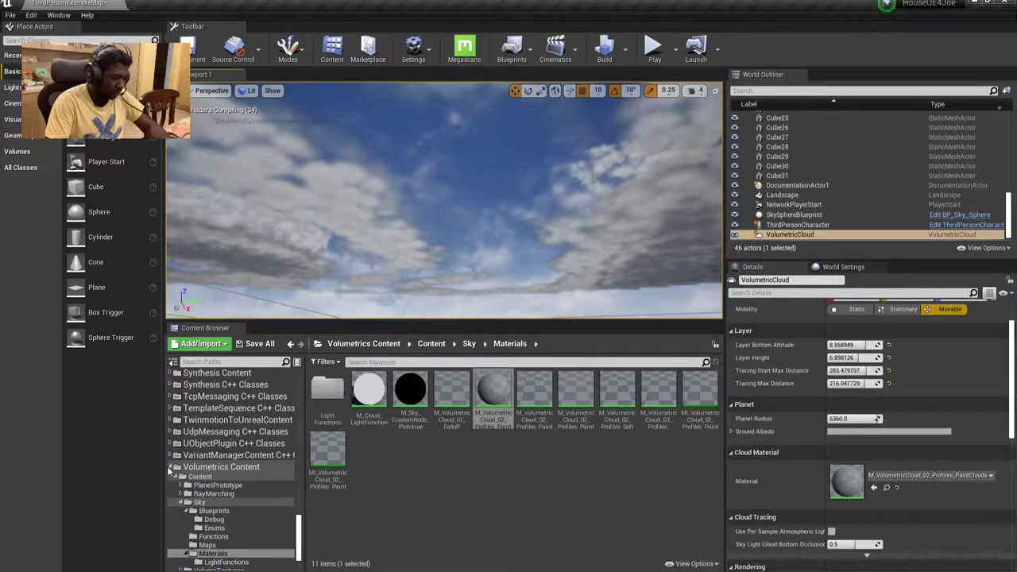
left_click(170, 470)
left_click(887, 487)
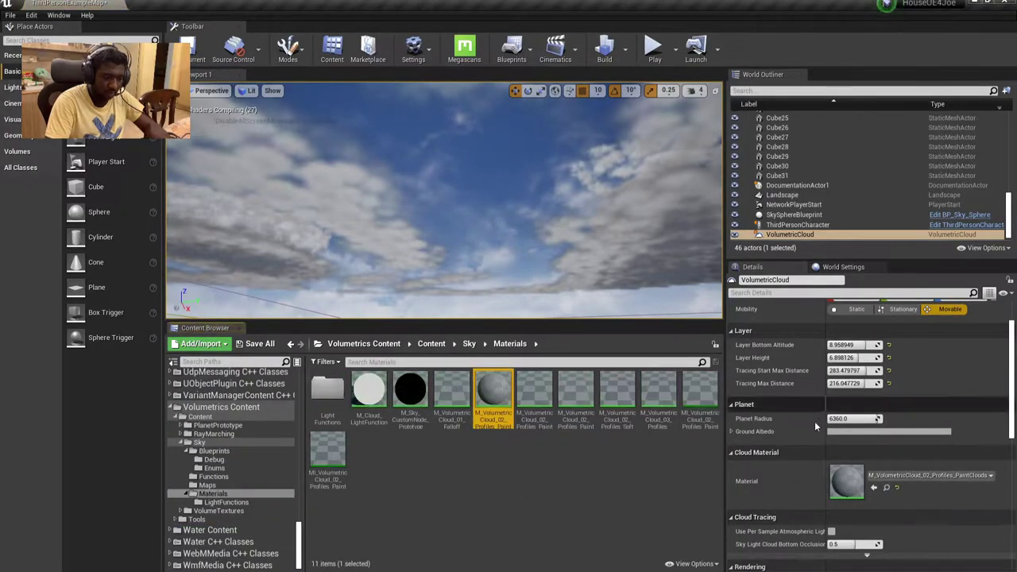
scroll(815, 426, "up", 2)
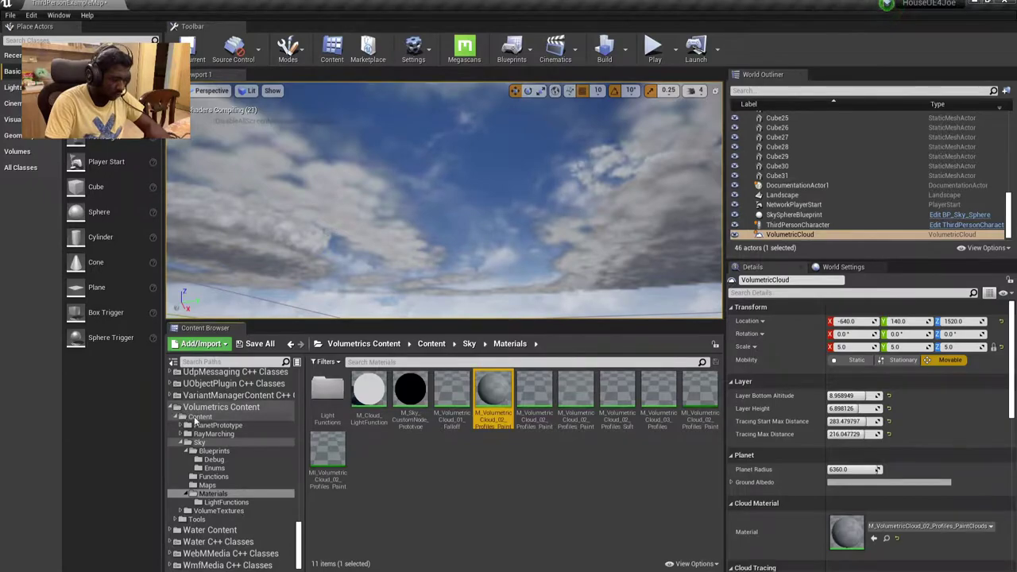
Open VolumeTextures > Materials > Generation and select the SkySphereBlueprint in the level
left_click(214, 460)
left_click(206, 485)
left_click(218, 511)
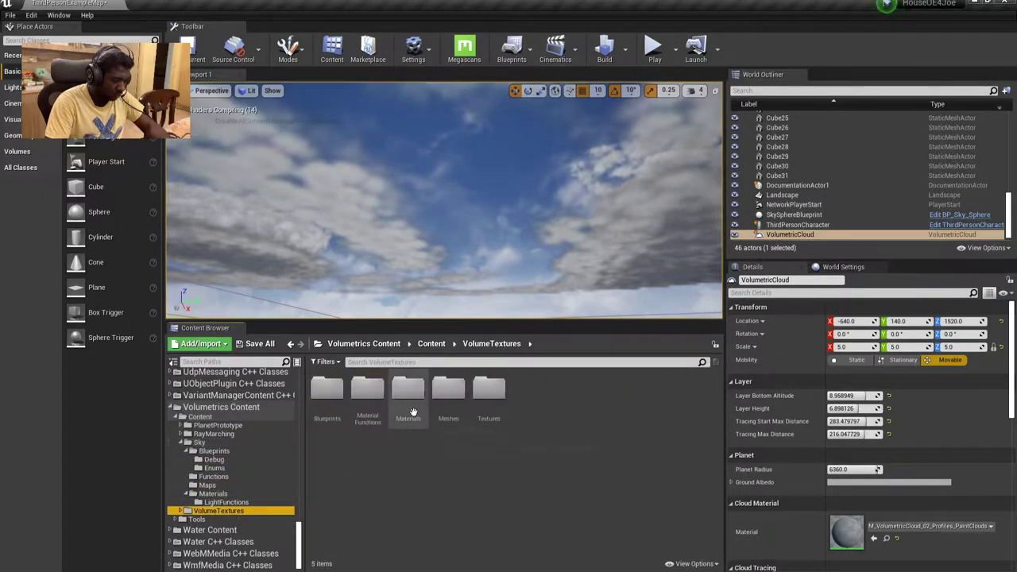
double_click(448, 389)
left_click(492, 344)
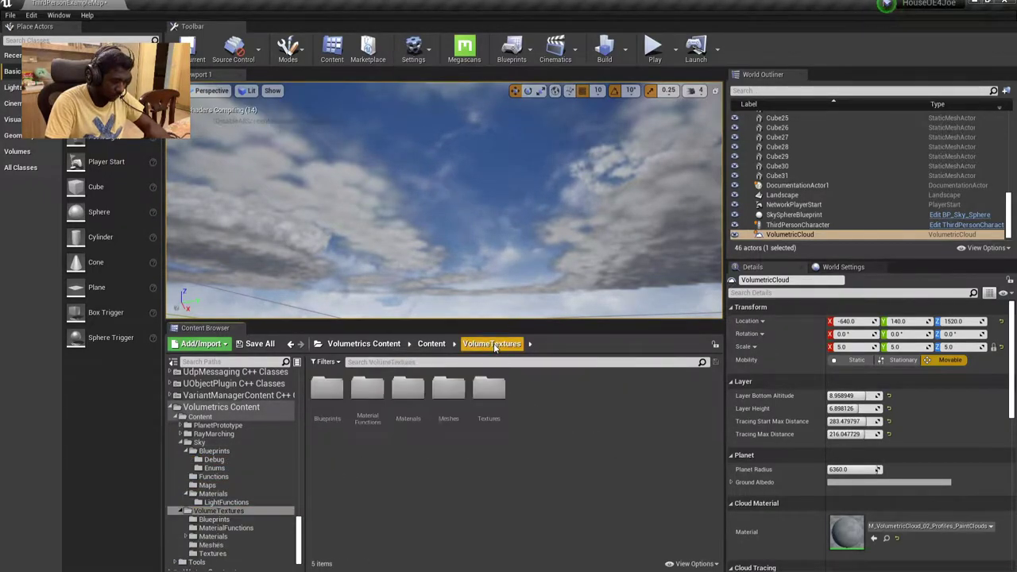
double_click(408, 389)
left_click(326, 391)
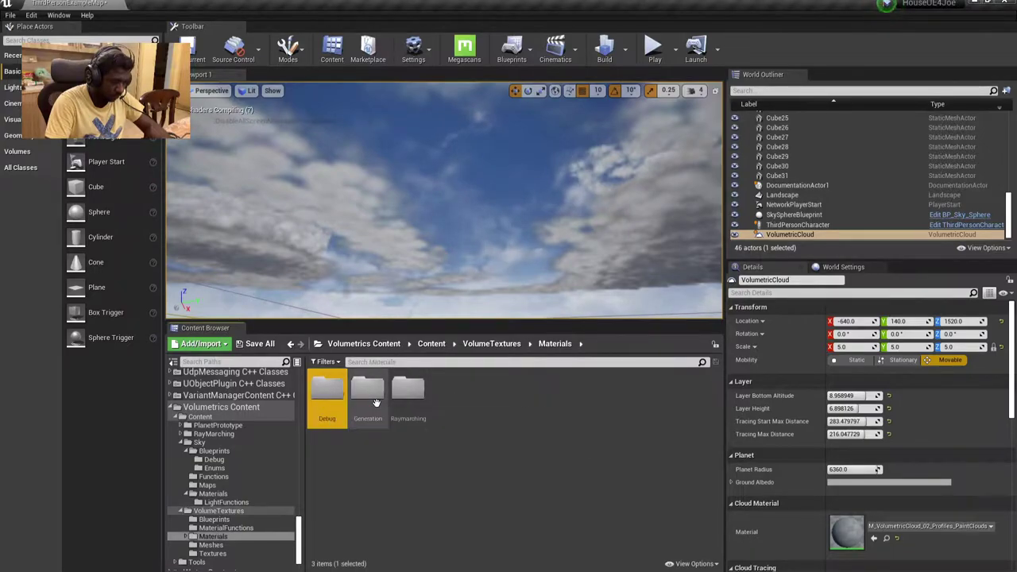
double_click(376, 403)
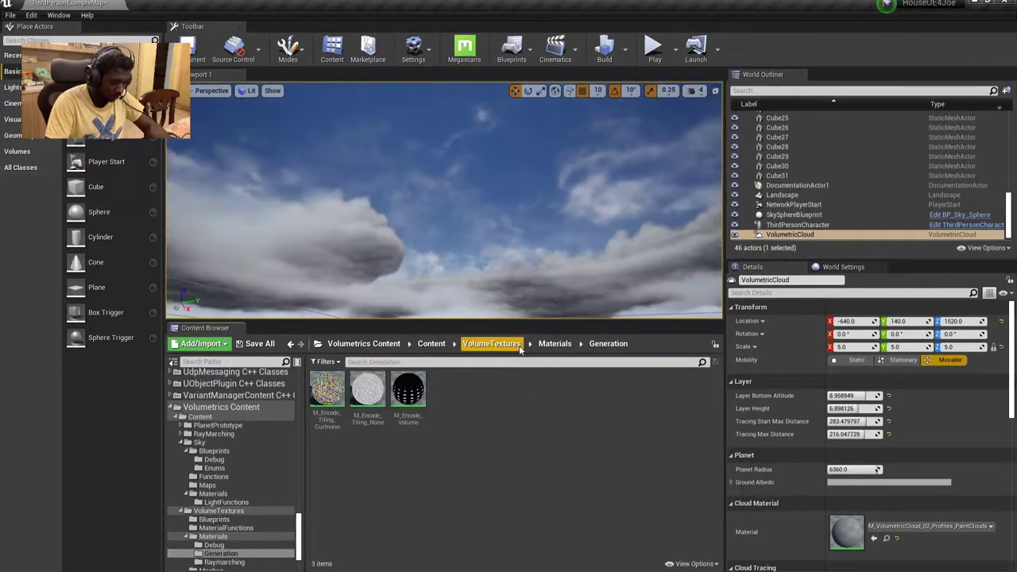
mouse_move(445, 207)
right_mouse_down()
mouse_move(430, 159)
mouse_move(414, 167)
right_mouse_up()
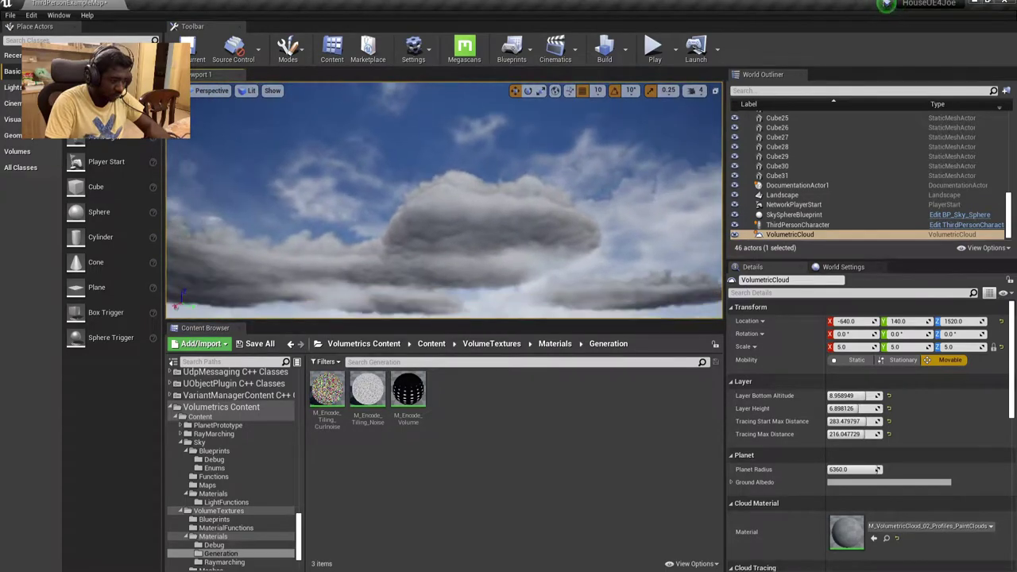
left_click(472, 249)
Orbit and zoom around the clouds, then show the Sky/Materials folder's 11 cloud materials
right_click_drag(472, 249, 461, 263)
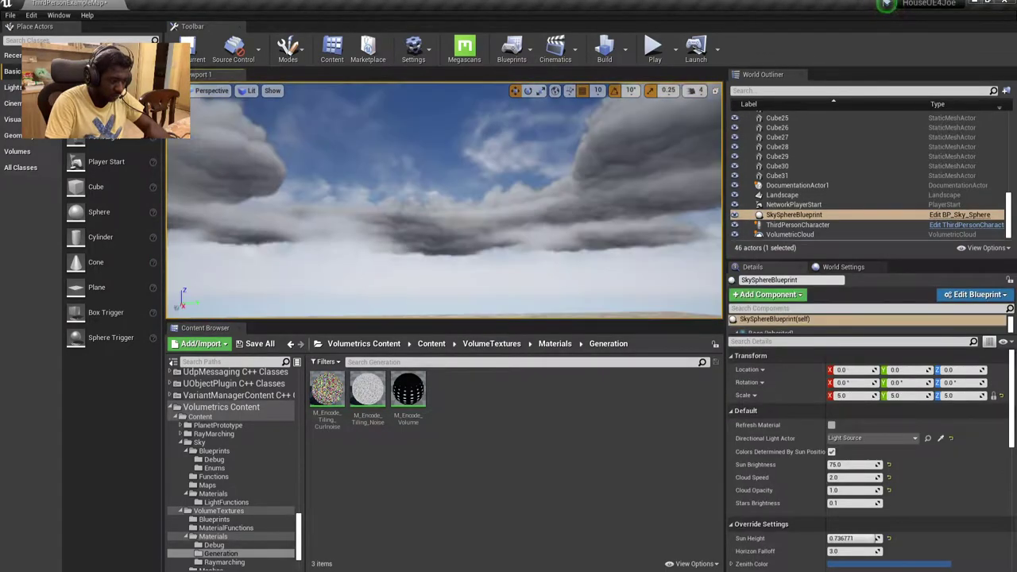
right_click_drag(607, 209, 606, 209)
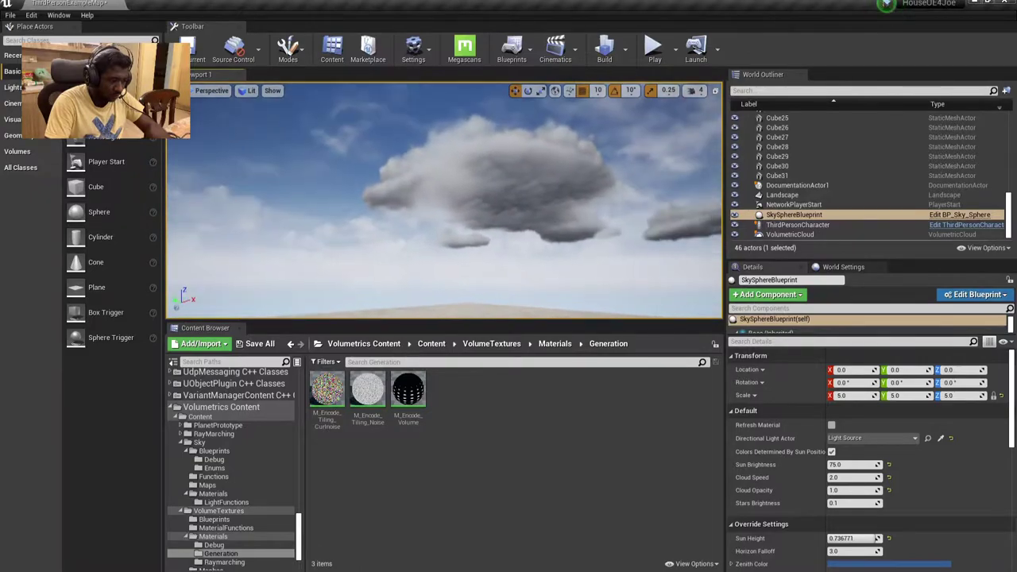
right_click_drag(493, 193, 493, 193)
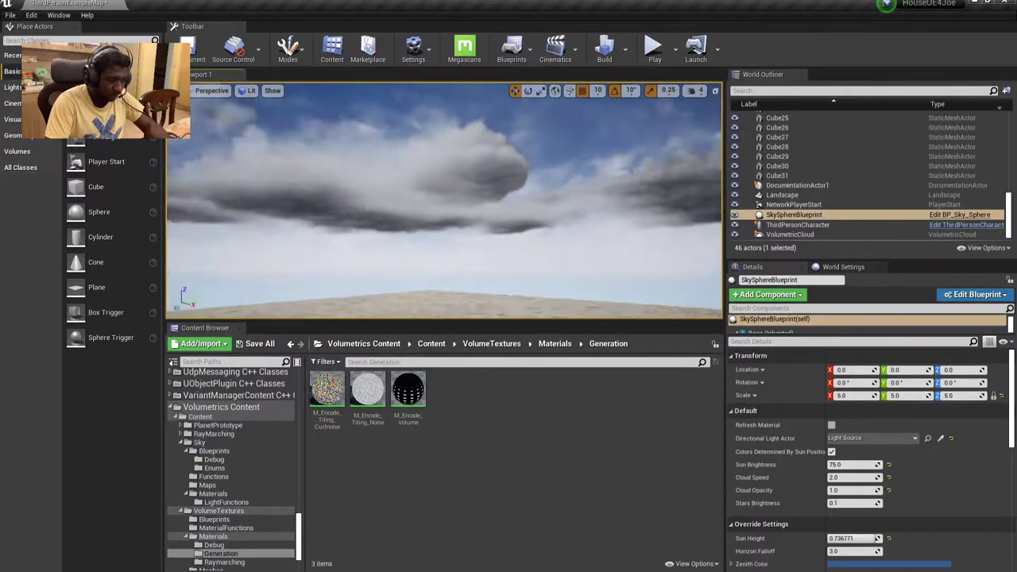
scroll(837, 186, "up", 3)
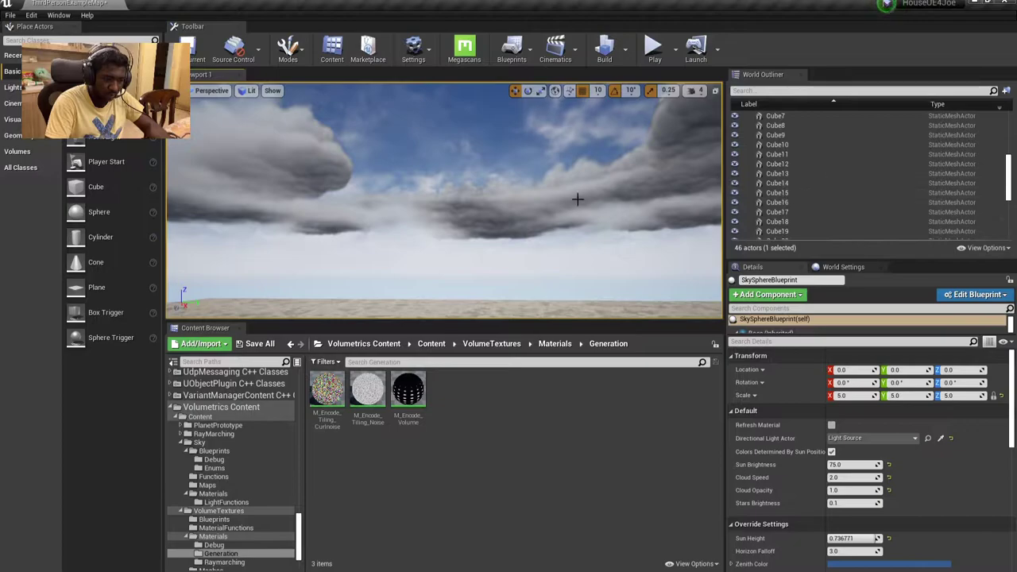
scroll(826, 193, "up", 6)
scroll(820, 196, "down", 3)
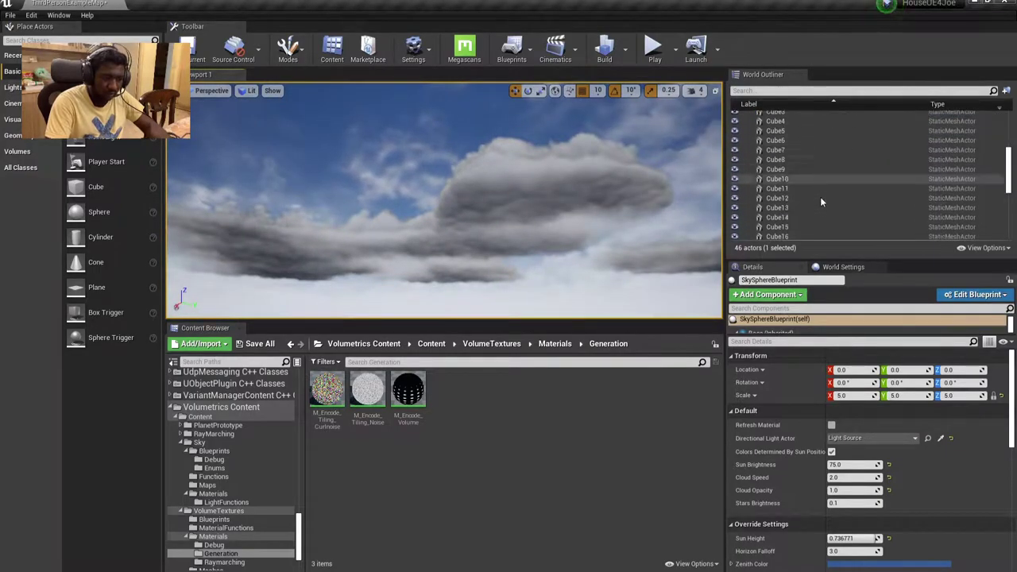
scroll(820, 197, "down", 2)
scroll(820, 197, "down", 2)
scroll(874, 461, "down", 3)
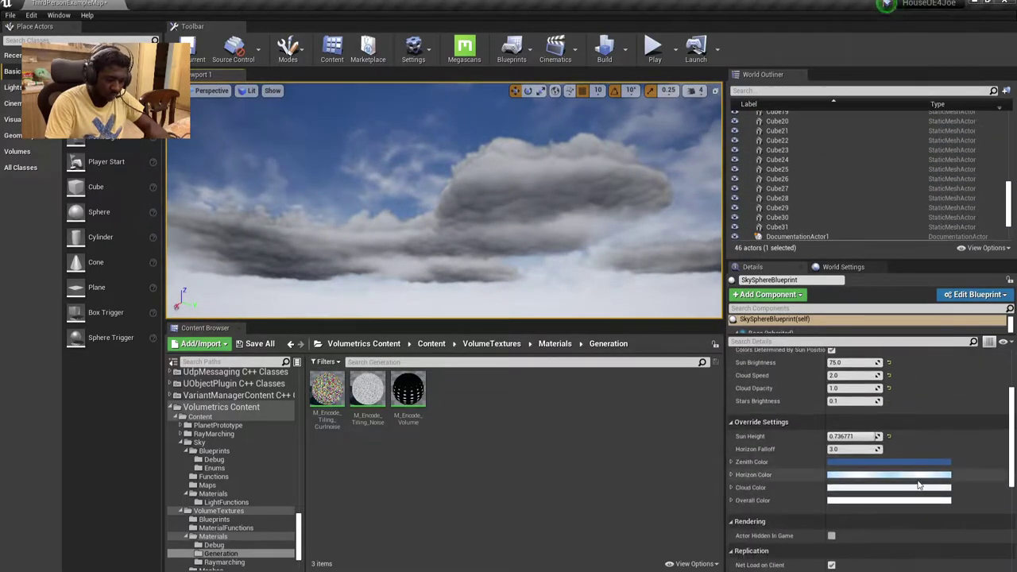
scroll(917, 479, "up", 1)
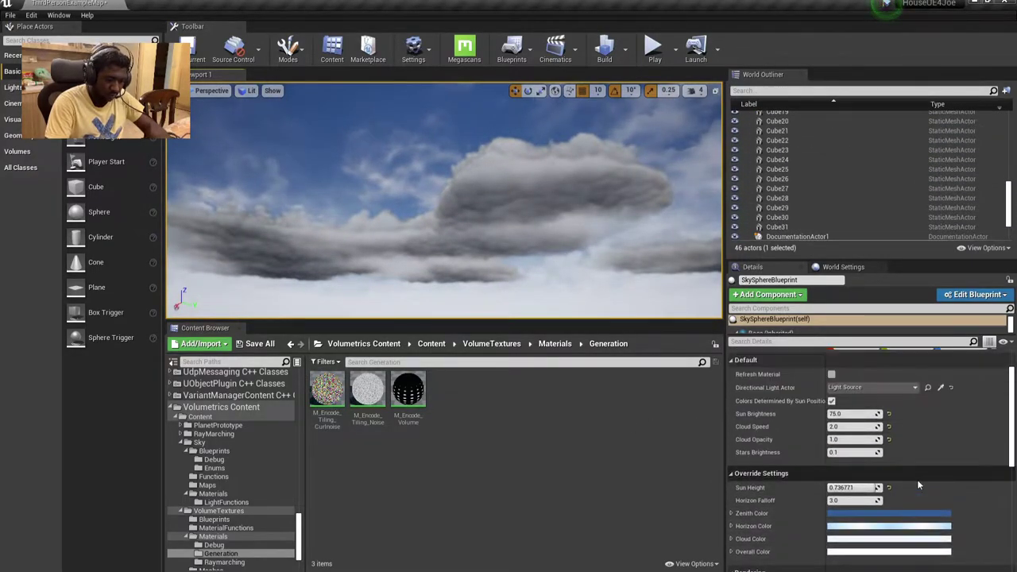
left_click(220, 495)
right_click_drag(445, 199, 477, 199)
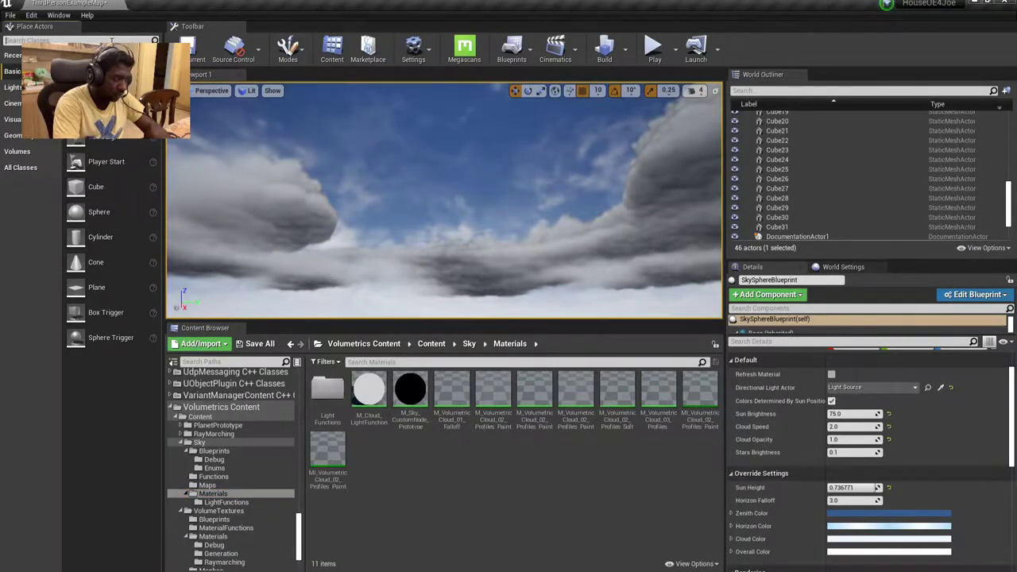
type("volume")
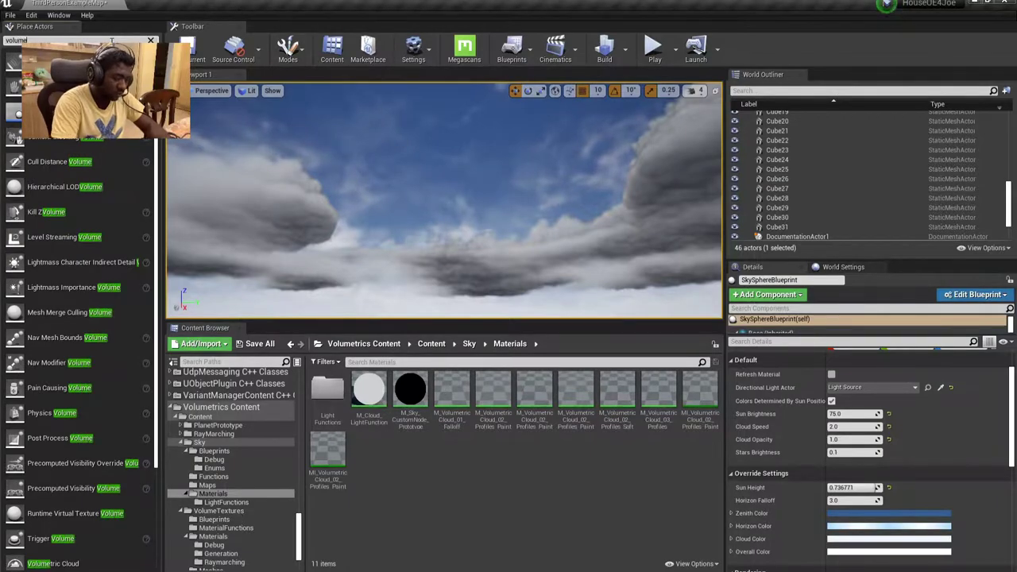
type("tr")
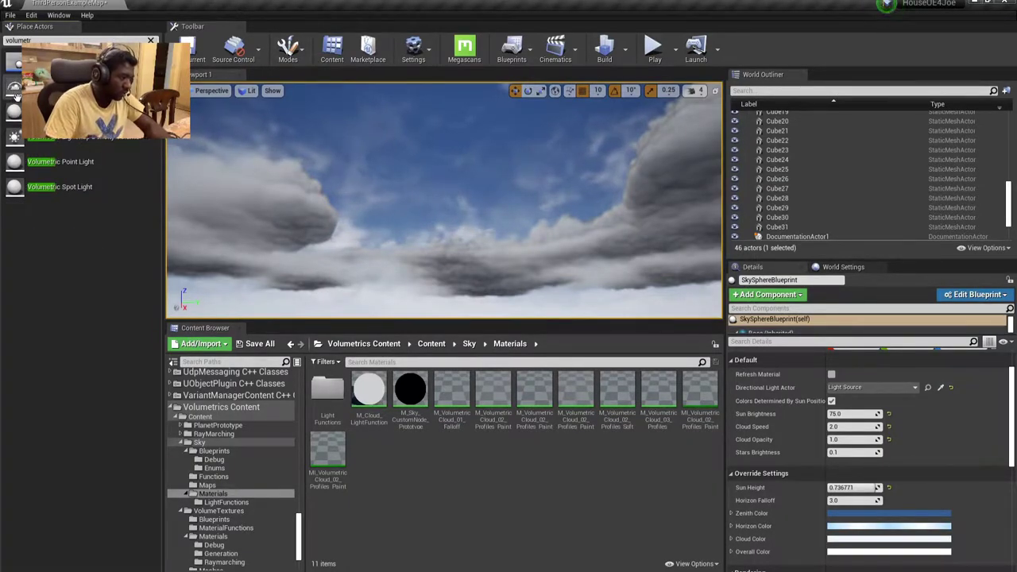
key("Escape")
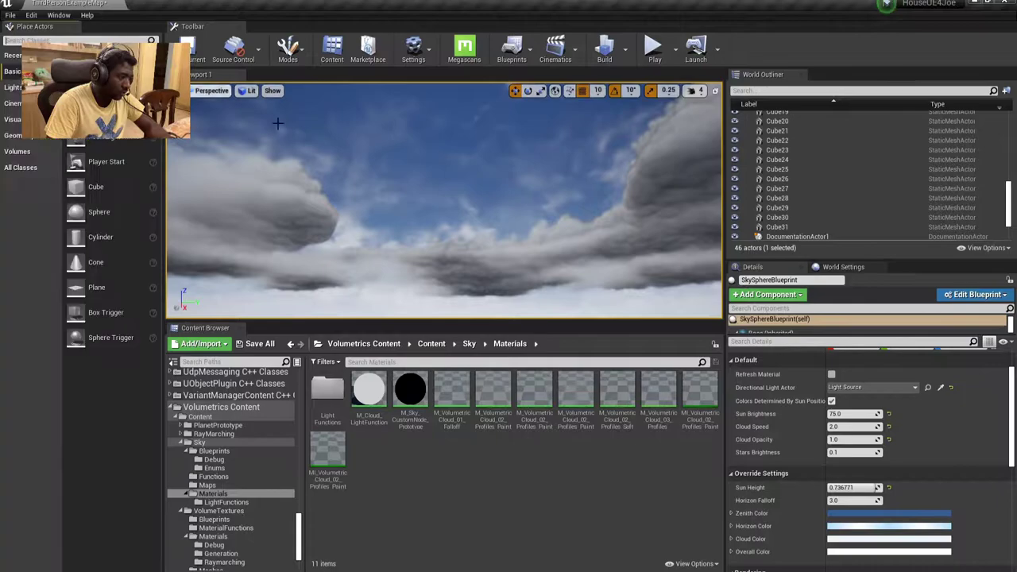
right_click_drag(445, 199, 445, 198)
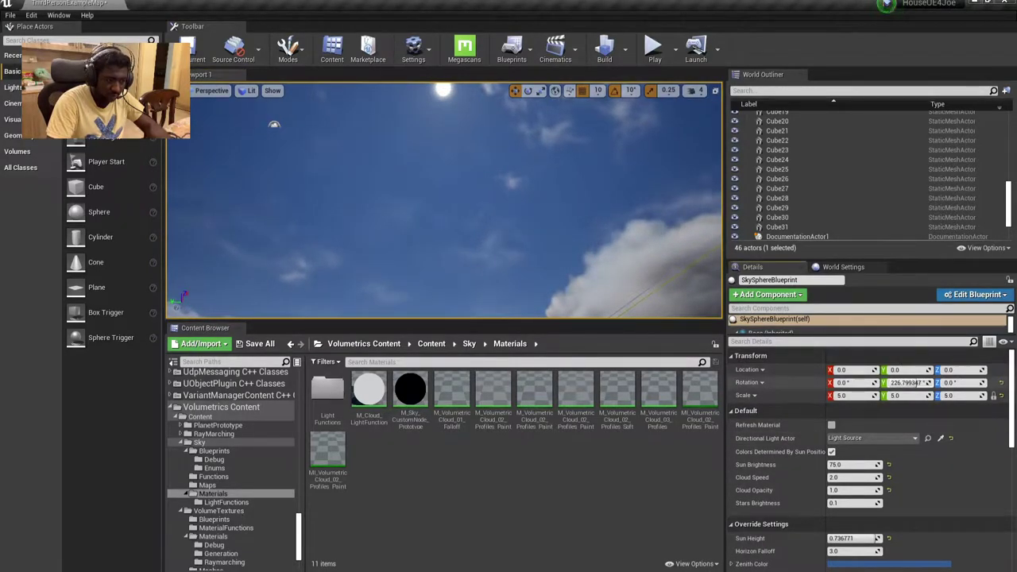
scroll(829, 176, "down", 2)
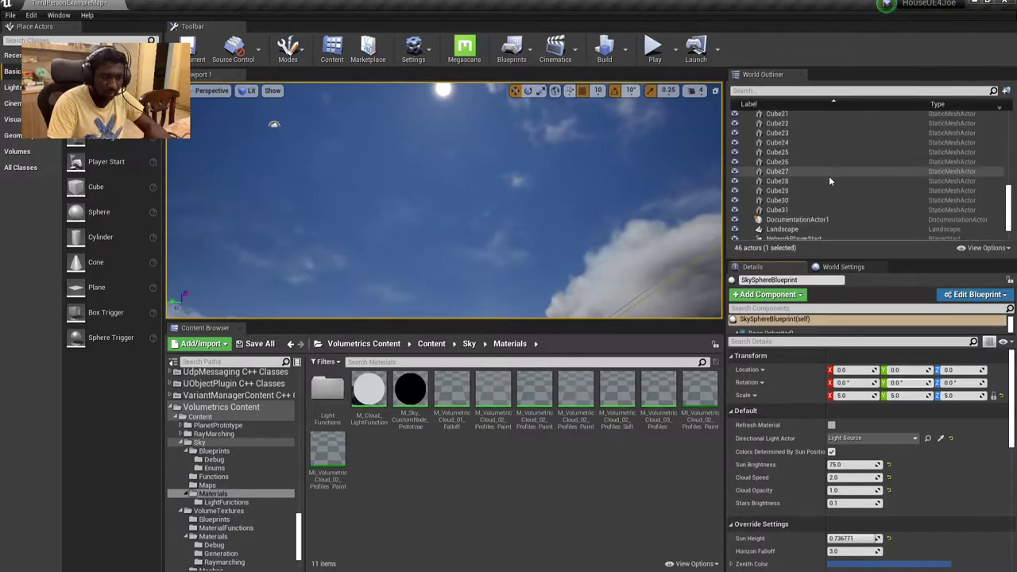
scroll(833, 197, "down", 2)
scroll(818, 183, "up", 5)
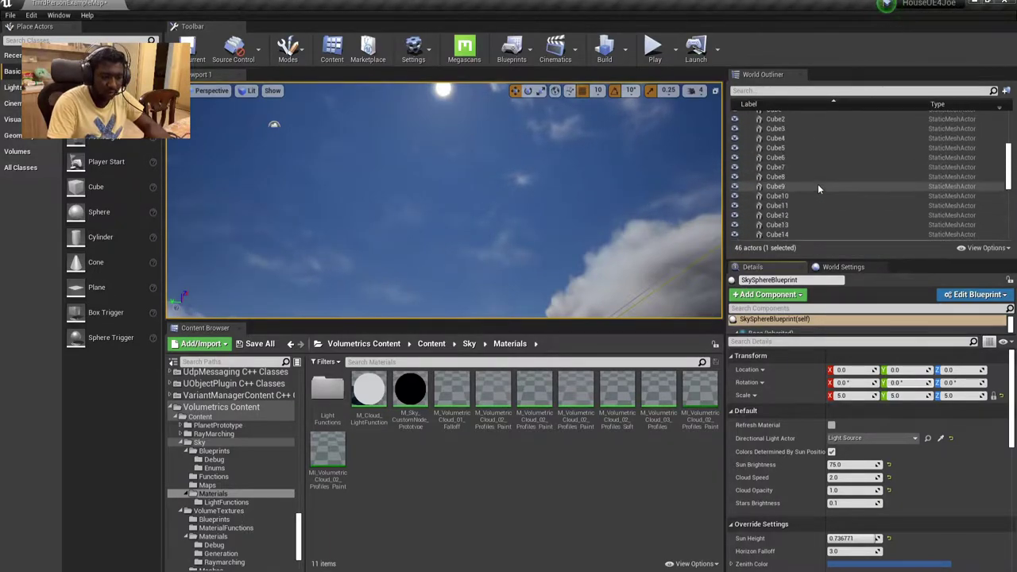
scroll(817, 184, "up", 5)
Select the Light Source and rotate it in Y and Z to a new sun angle
left_click(793, 141)
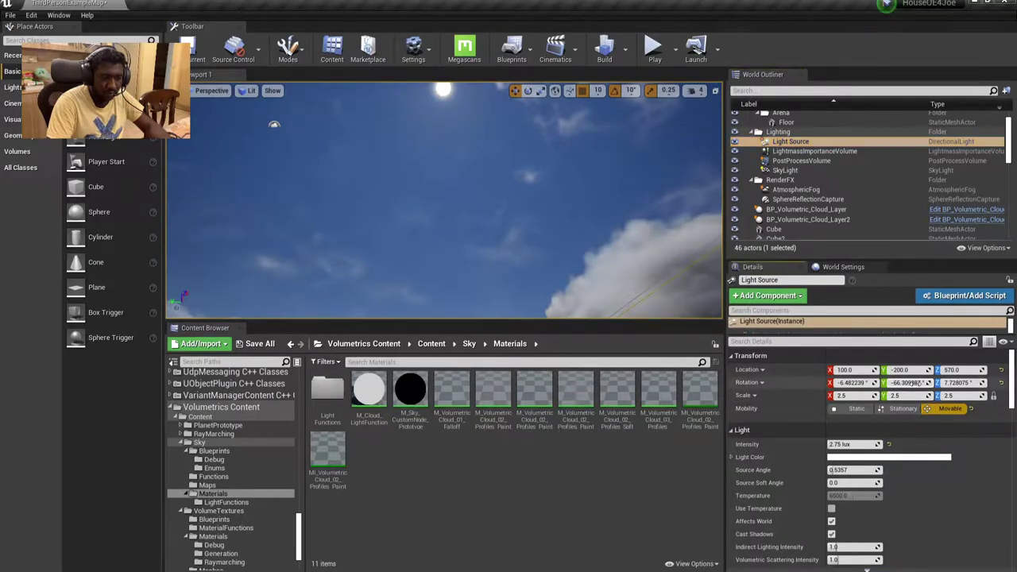
left_click_drag(914, 384, 895, 383)
mouse_move(445, 199)
right_mouse_down()
mouse_move(445, 239)
mouse_move(445, 183)
right_mouse_up()
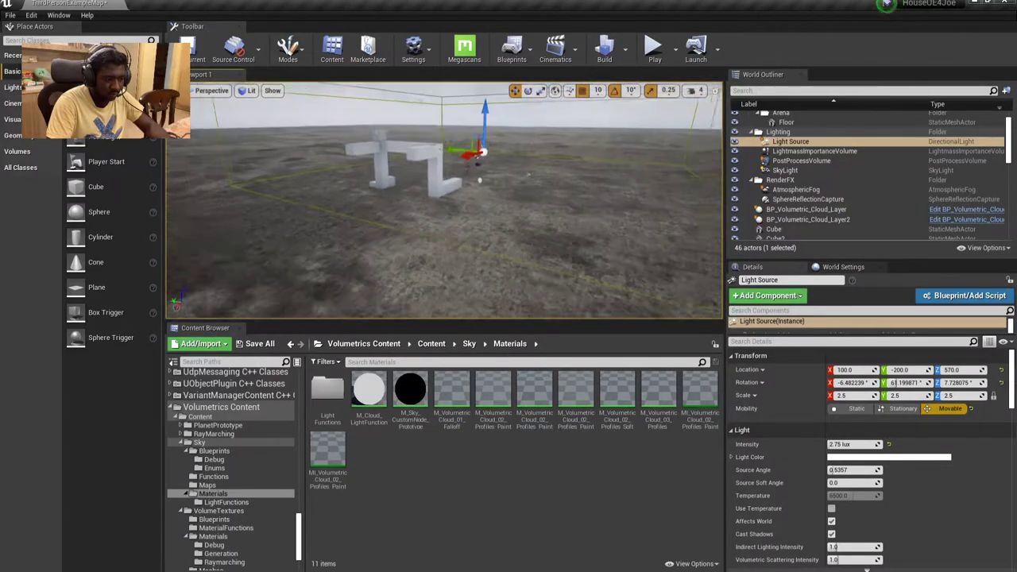
left_click(998, 383)
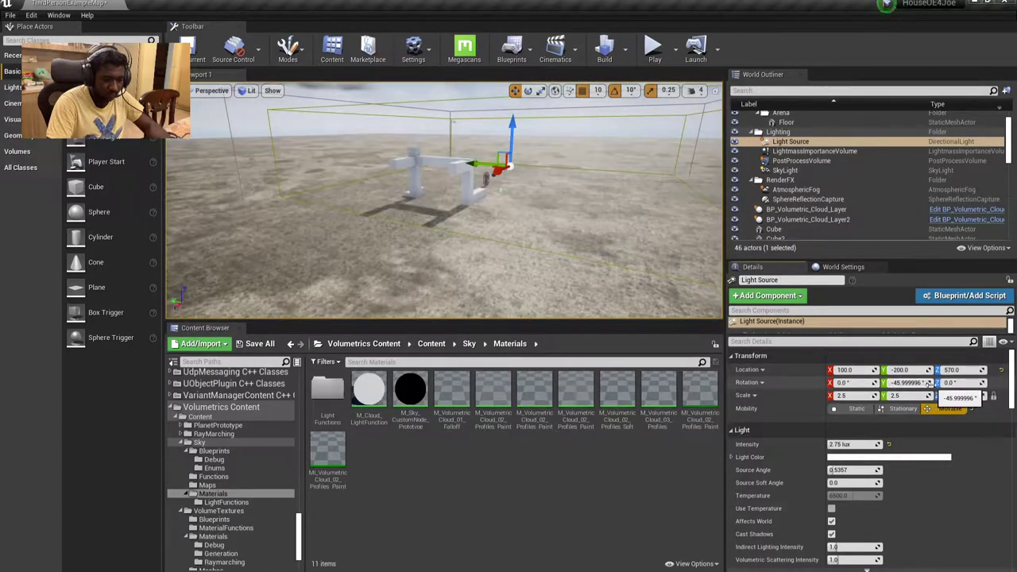
left_click_drag(902, 383, 890, 383)
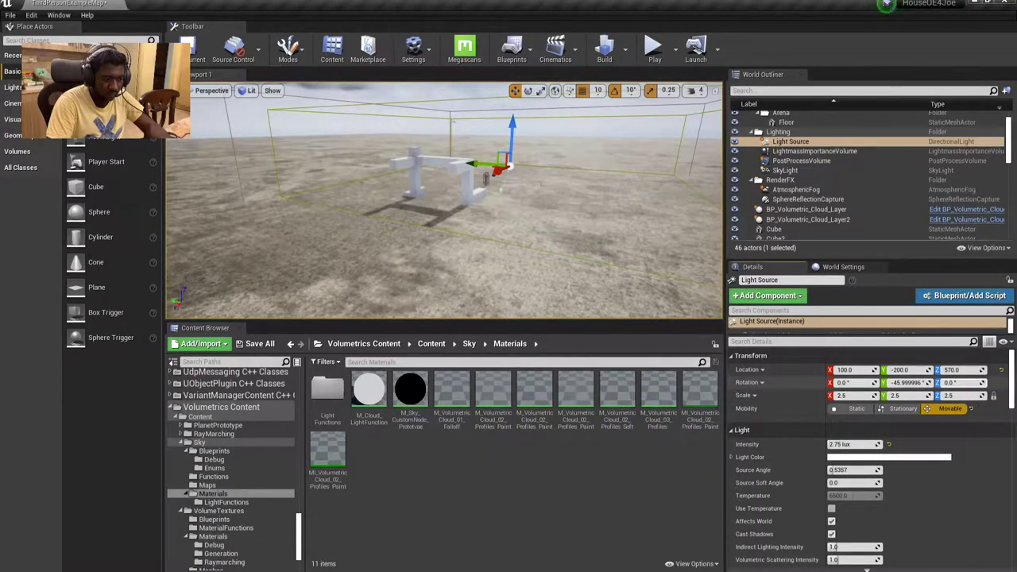
right_click_drag(612, 213, 612, 159)
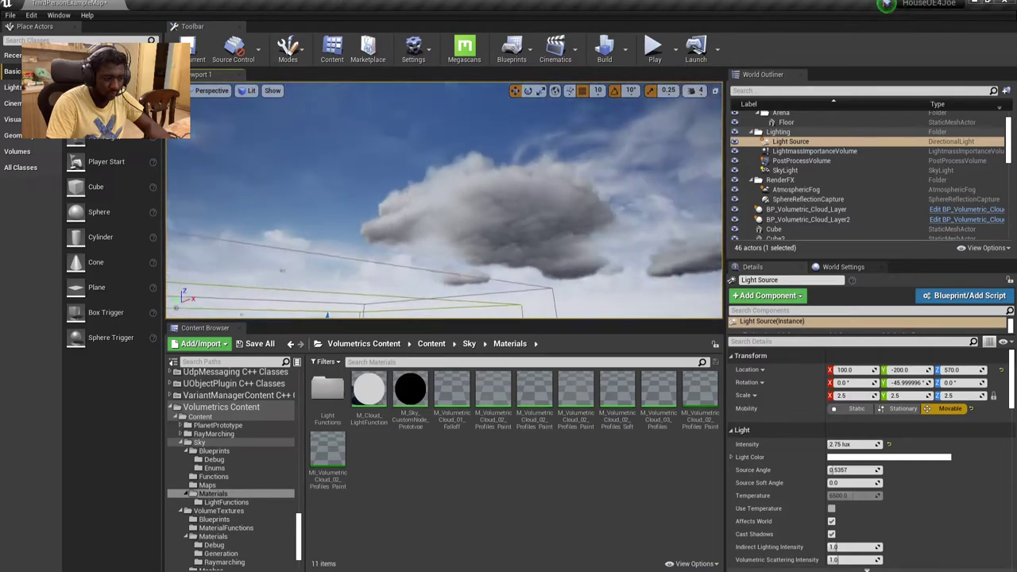
key("f")
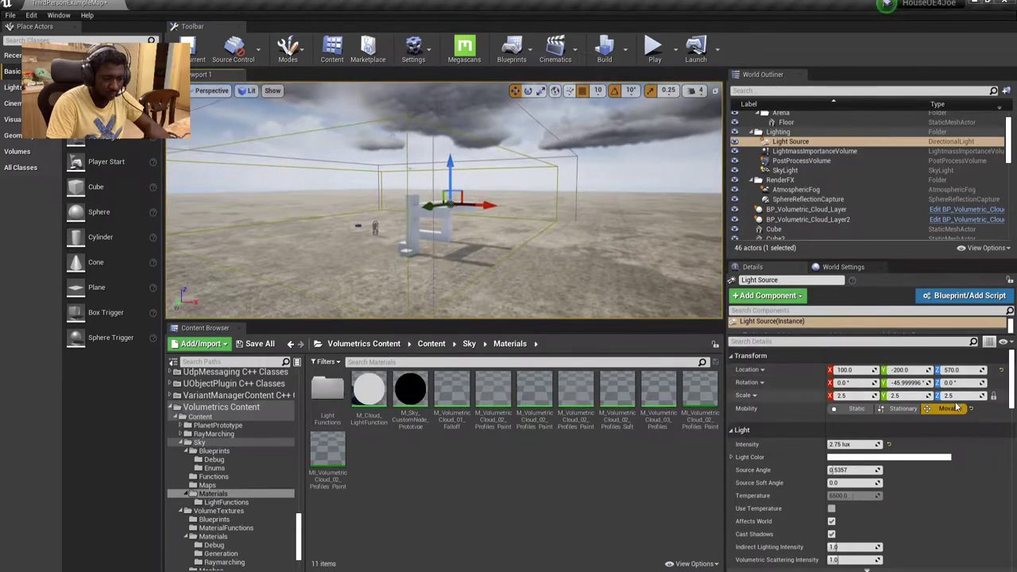
left_click_drag(960, 383, 965, 383)
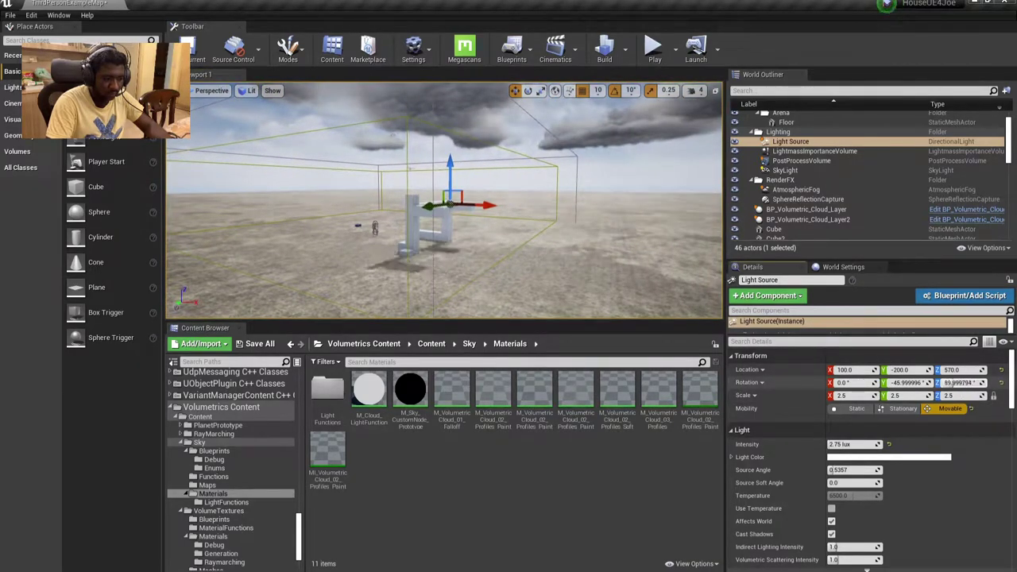
mouse_move(896, 383)
left_mouse_down()
mouse_move(922, 383)
mouse_move(894, 383)
left_mouse_up()
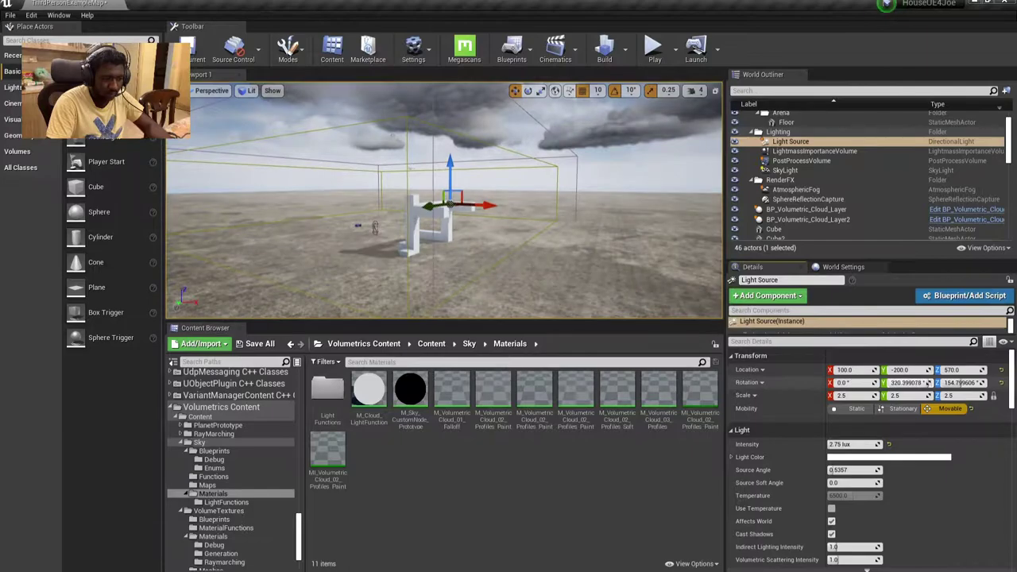
Raise the light's intensity to about 15.69 lux and refine its Y rotation to ~187.2°
left_click_drag(854, 444, 882, 445)
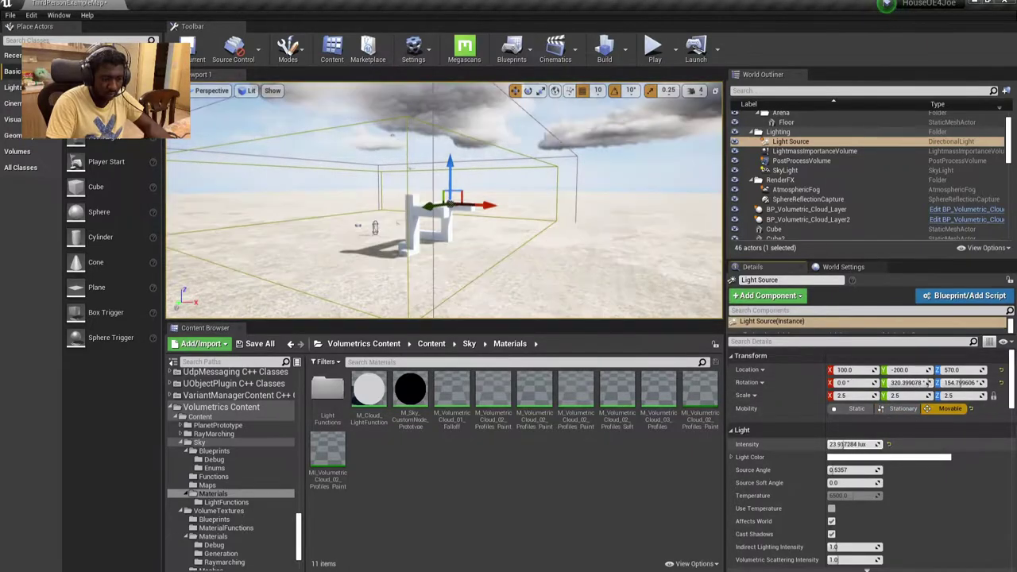
mouse_move(446, 205)
right_mouse_down()
mouse_move(445, 175)
mouse_move(445, 199)
right_mouse_up()
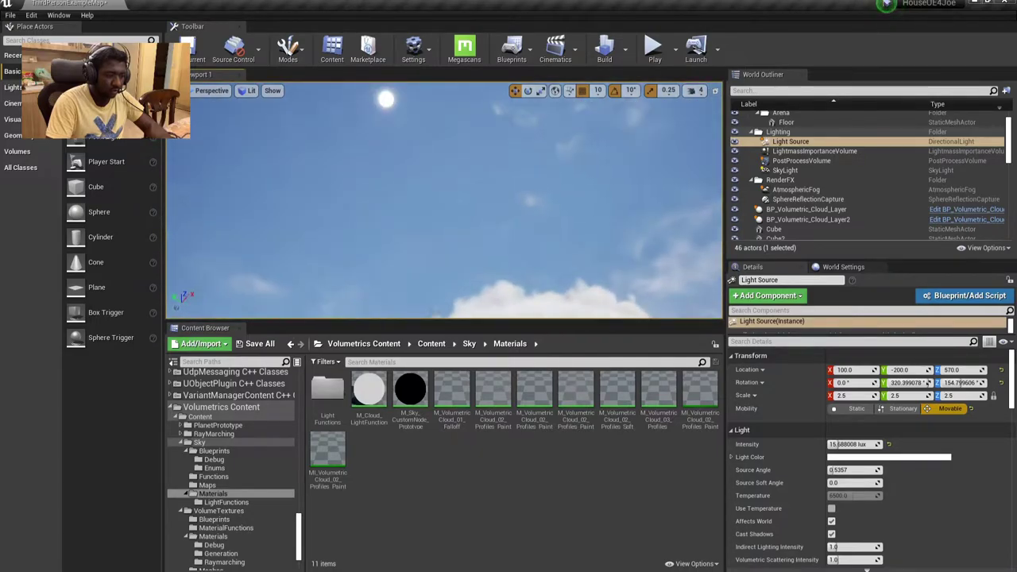
right_click_drag(445, 199, 445, 203)
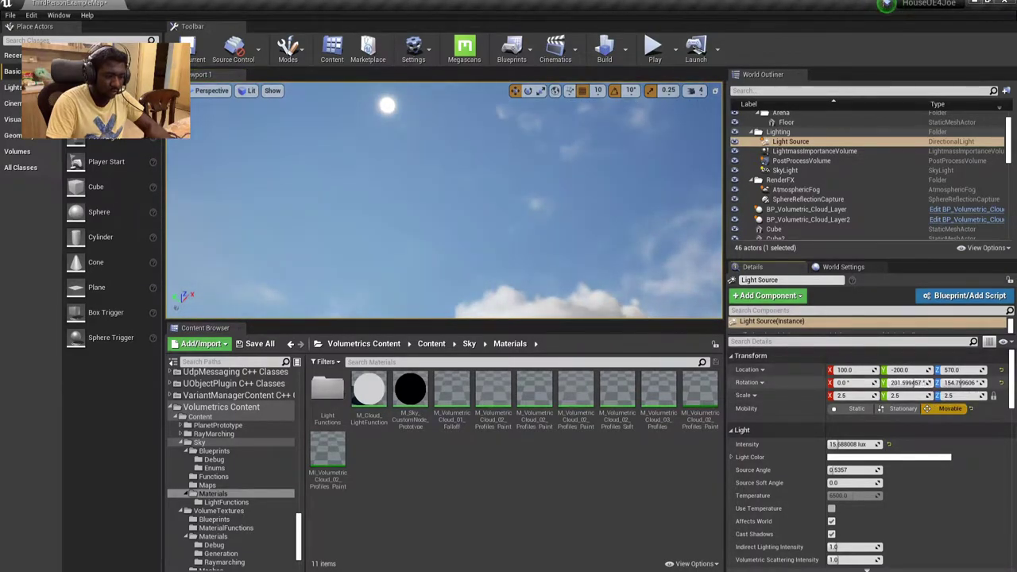
left_click_drag(906, 382, 890, 382)
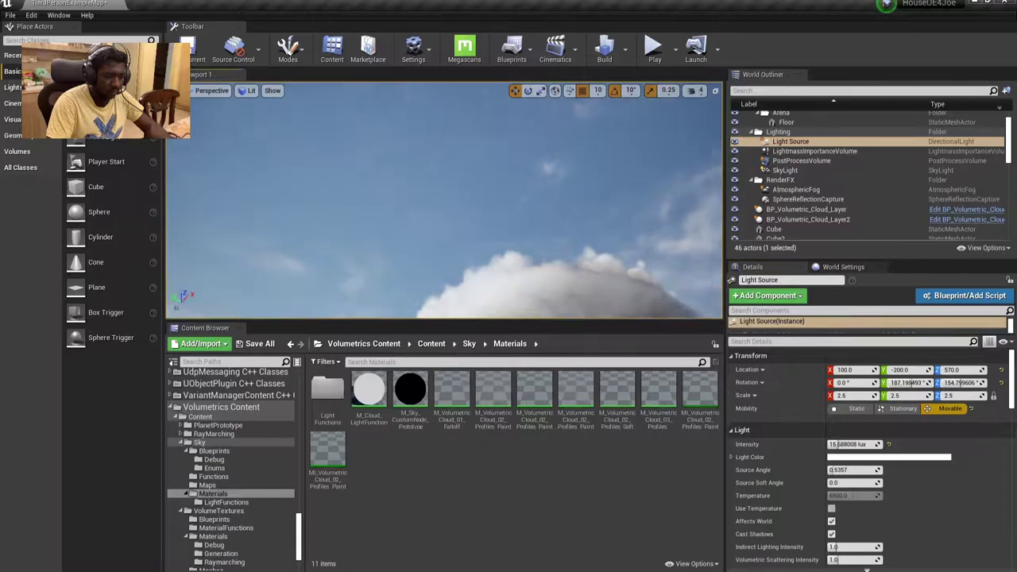
right_click_drag(445, 199, 445, 255)
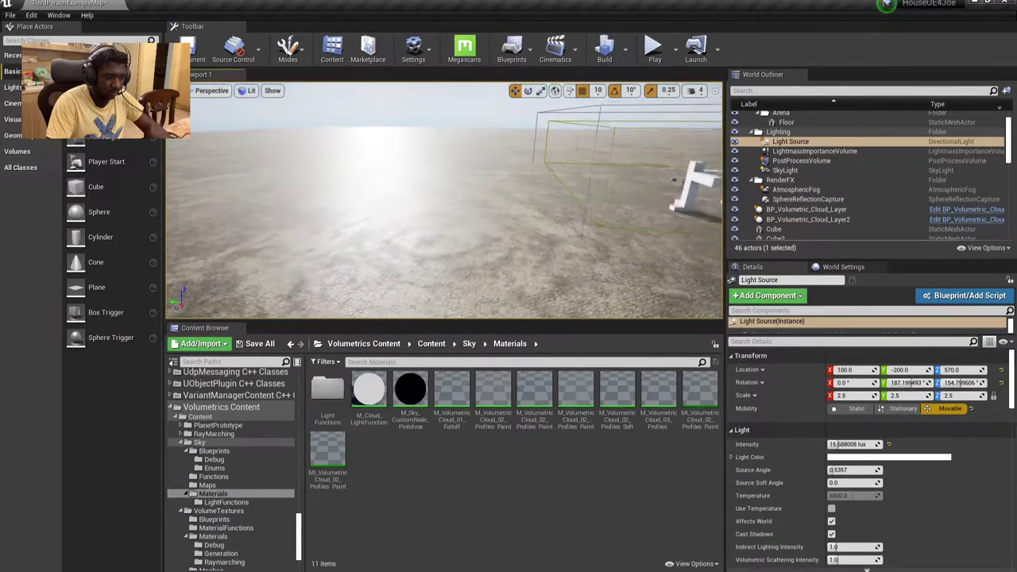
mouse_move(446, 199)
right_mouse_down()
mouse_move(494, 199)
mouse_move(445, 143)
mouse_move(445, 199)
right_mouse_up()
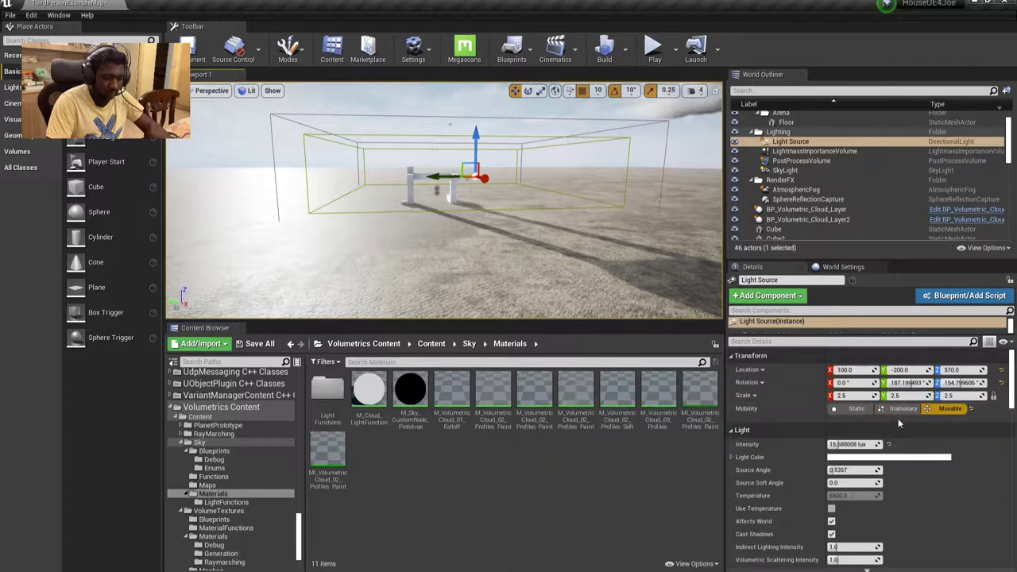
Give the Light Source a warm yellow colour (FFD754) and keep its Mobility set to Movable
left_click(847, 459)
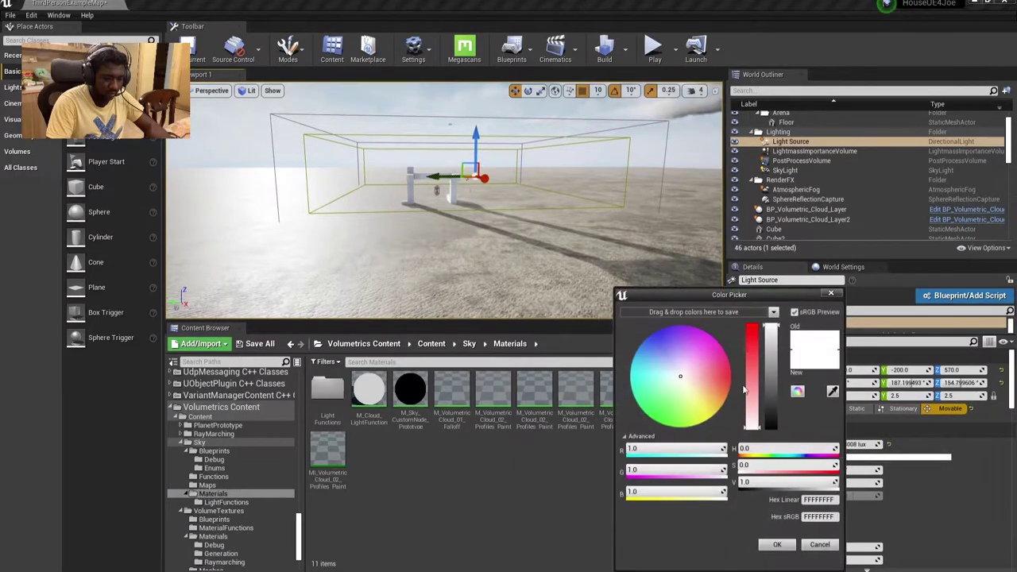
left_click(712, 407)
right_click_drag(521, 212, 521, 127)
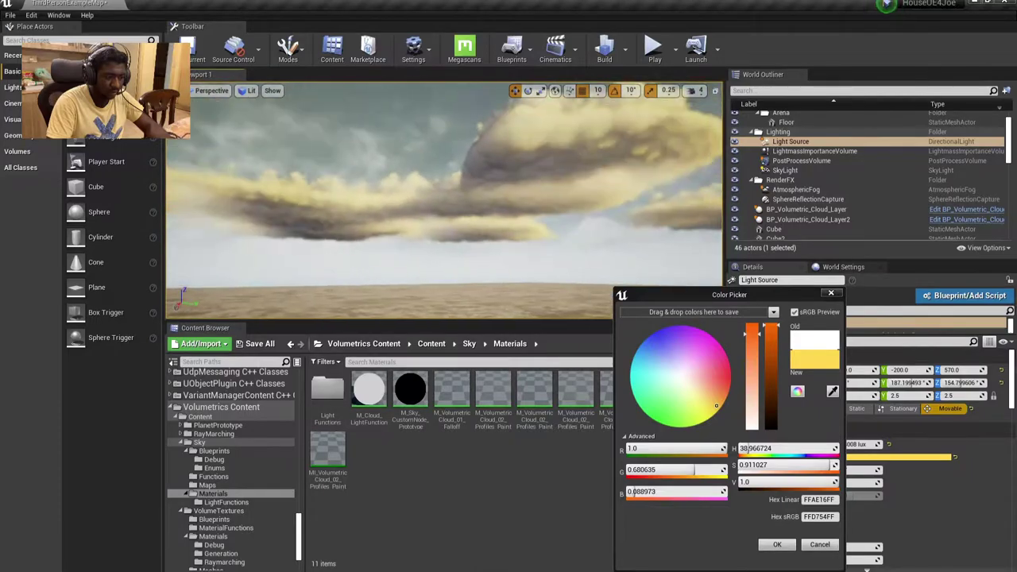
right_click_drag(521, 127, 520, 96)
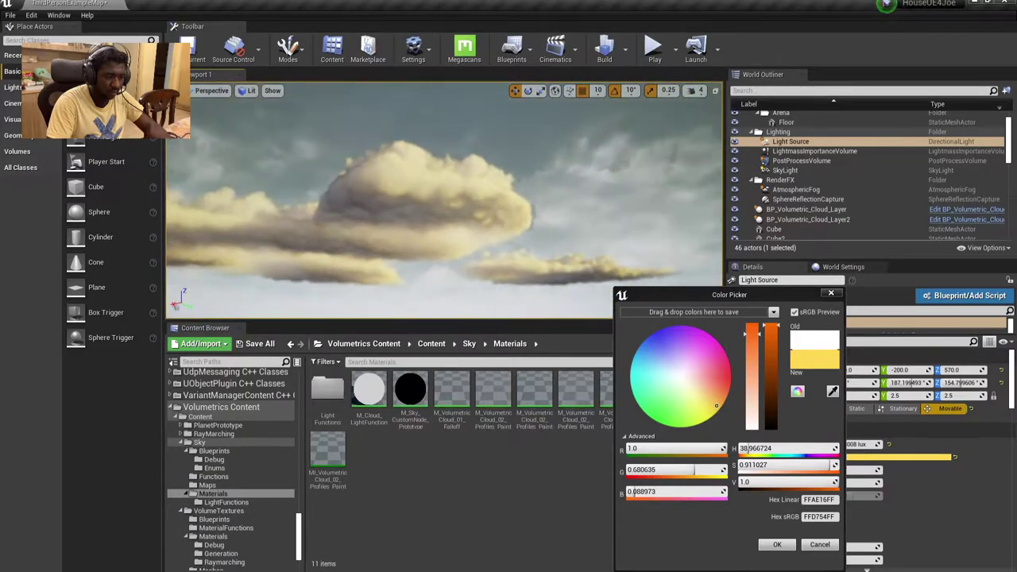
left_click(833, 296)
left_click(922, 409)
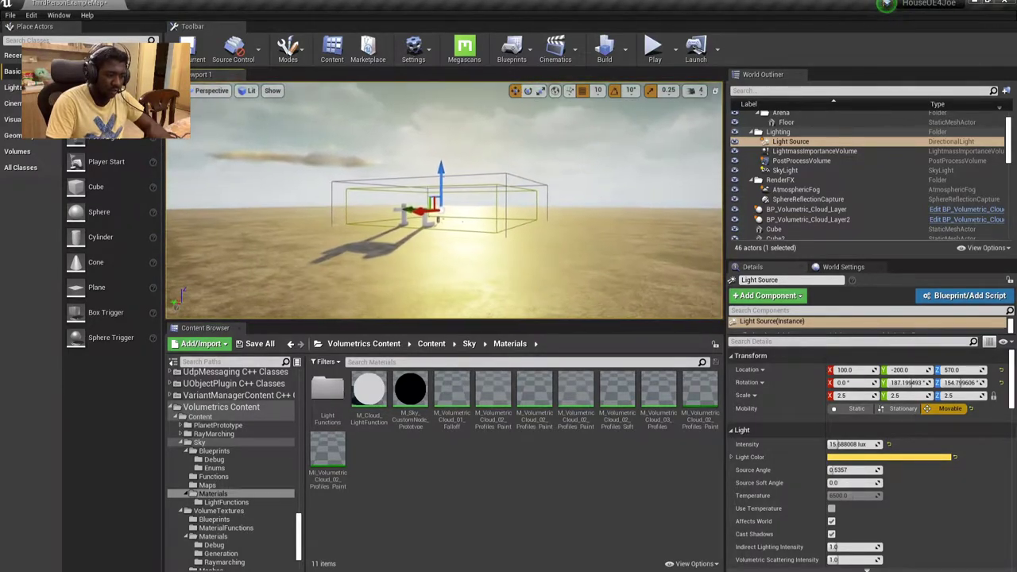
scroll(825, 211, "down", 4)
Select SkySphereBlueprint and drop its Sun Height override to about 0.08
scroll(823, 215, "down", 4)
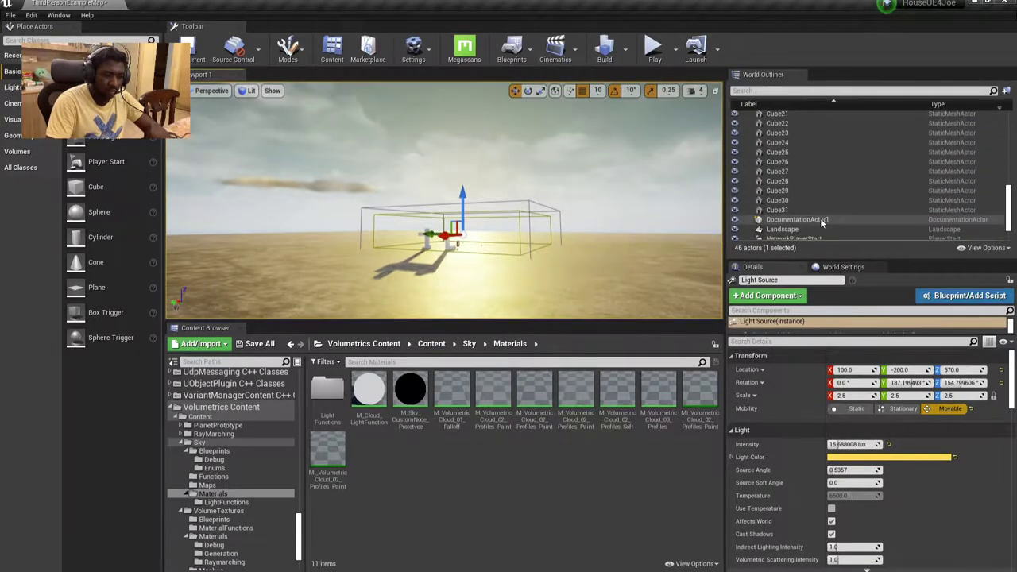
scroll(815, 224, "down", 4)
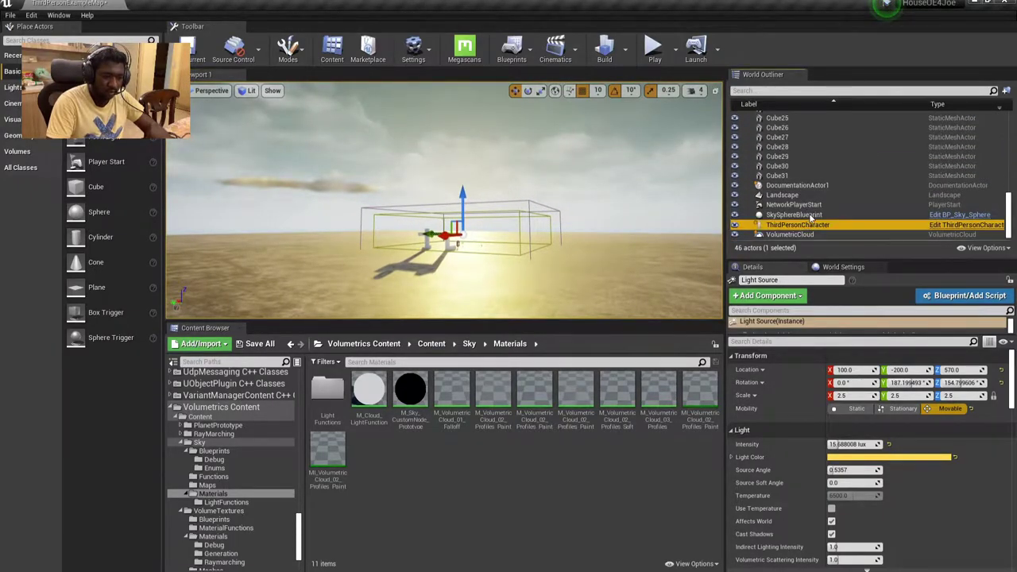
left_click(793, 215)
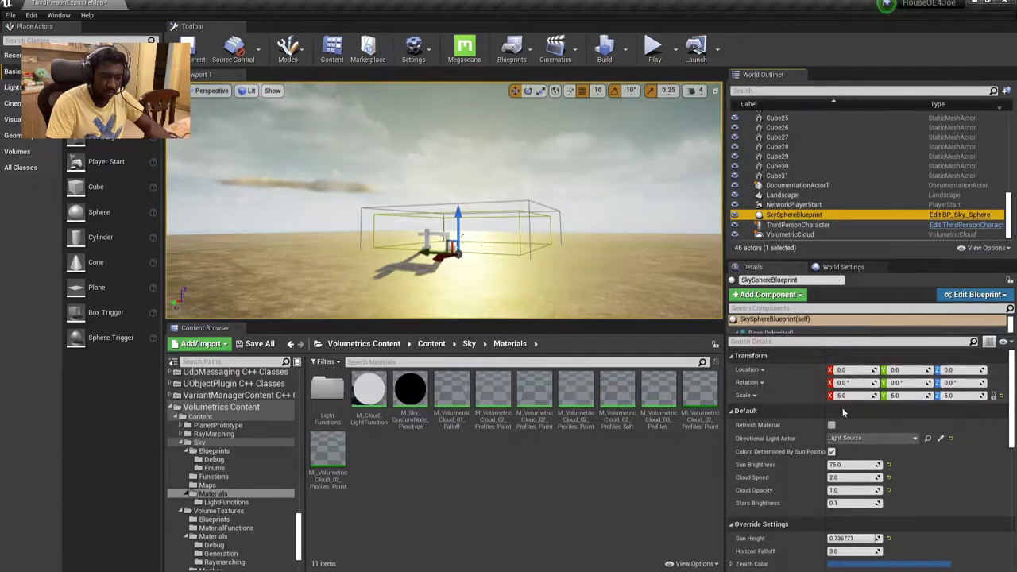
left_click_drag(856, 538, 859, 538)
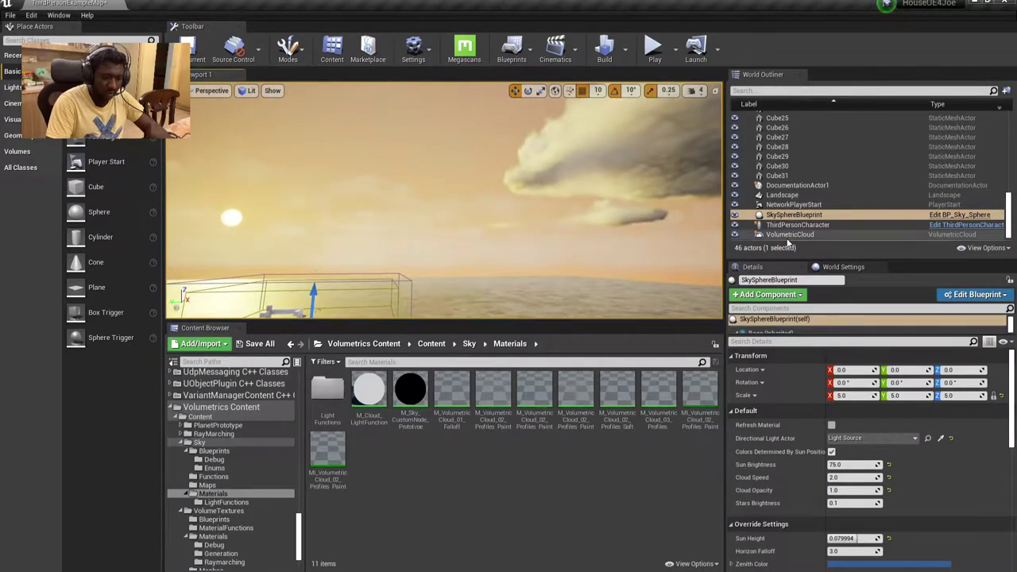
Set VolumetricCloud's Layer Bottom Altitude to about 6.9 so the clouds sit higher
left_click(789, 235)
left_click_drag(869, 395, 861, 408)
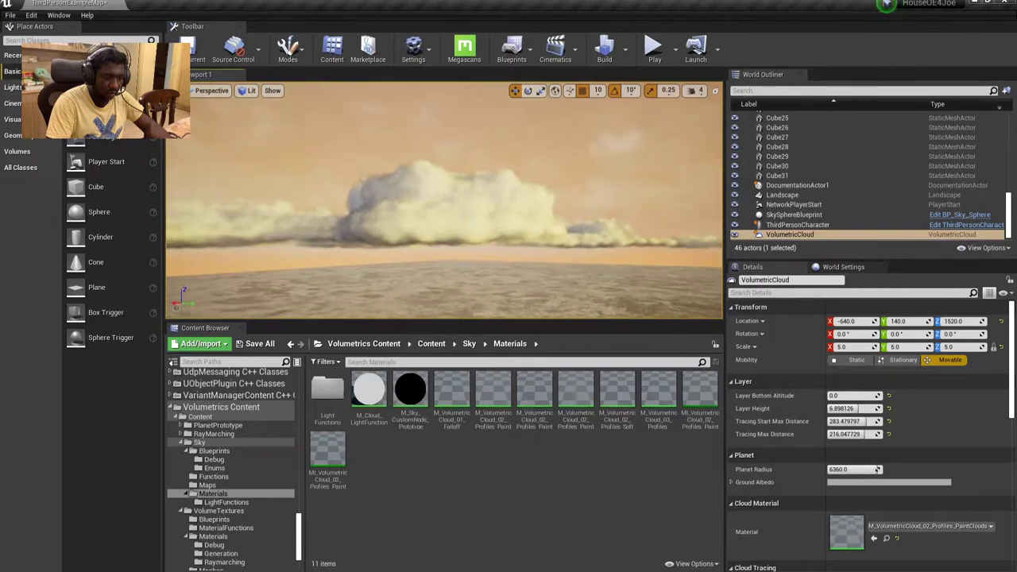
mouse_move(865, 395)
left_mouse_down()
mouse_move(874, 390)
mouse_move(803, 409)
mouse_move(863, 409)
left_mouse_up()
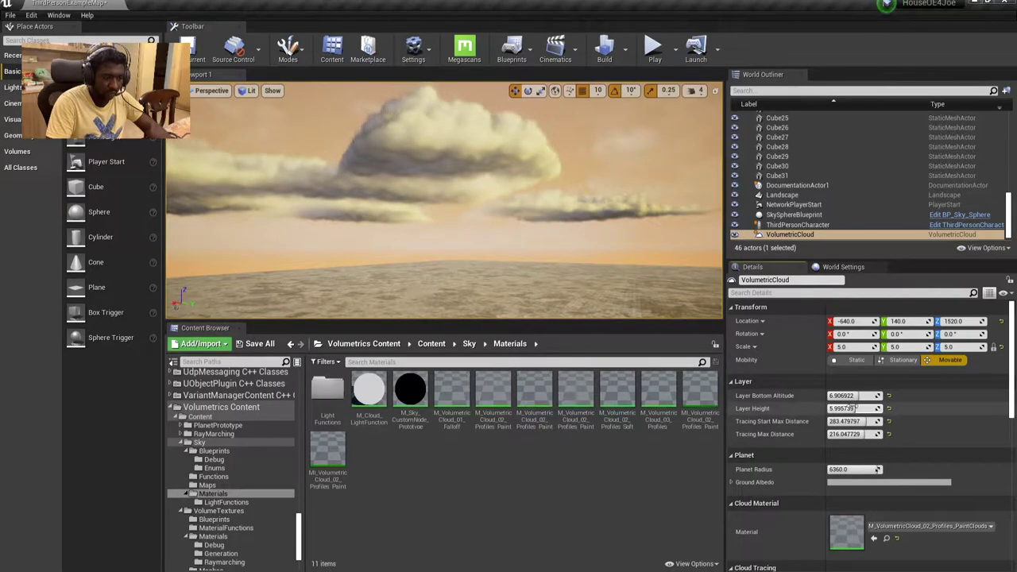
scroll(857, 467, "down", 2)
scroll(857, 467, "down", 3)
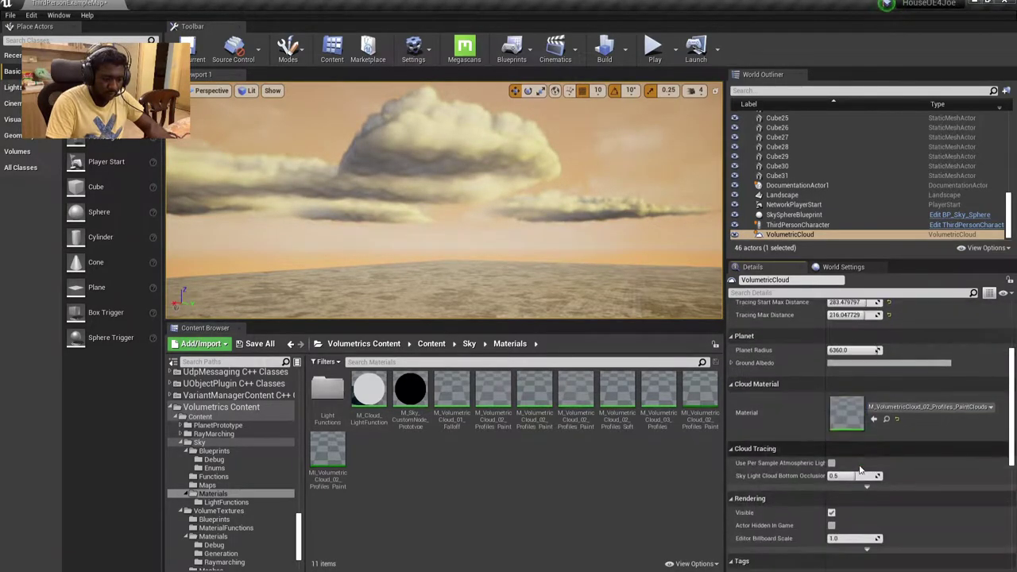
scroll(863, 465, "down", 3)
scroll(867, 453, "down", 4)
scroll(867, 451, "down", 3)
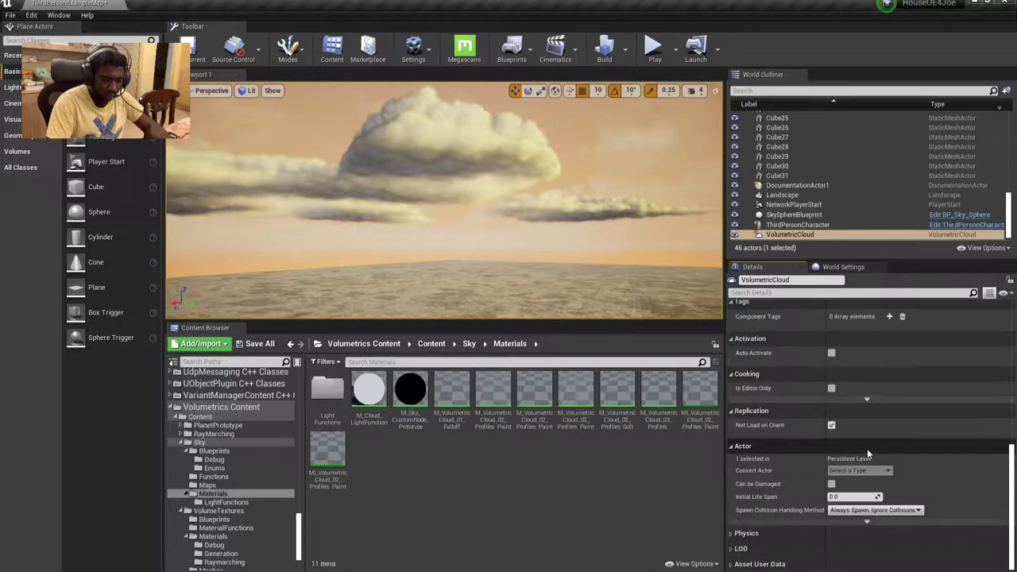
Select BP_Volumetric_Cloud_Layer in the World Outliner
scroll(867, 448, "up", 4)
scroll(809, 172, "up", 3)
scroll(809, 172, "up", 3)
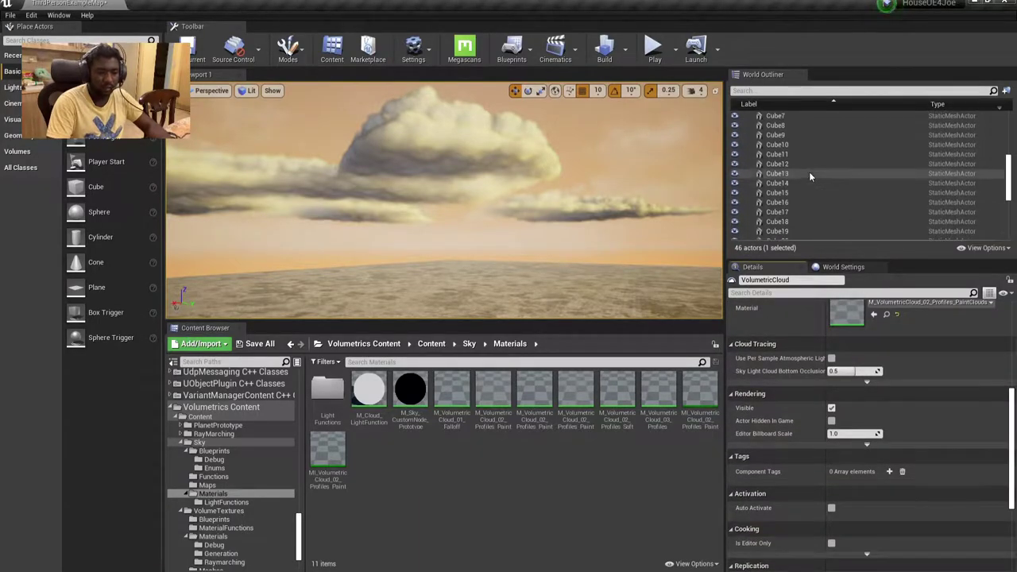
scroll(810, 172, "up", 3)
left_click(807, 140)
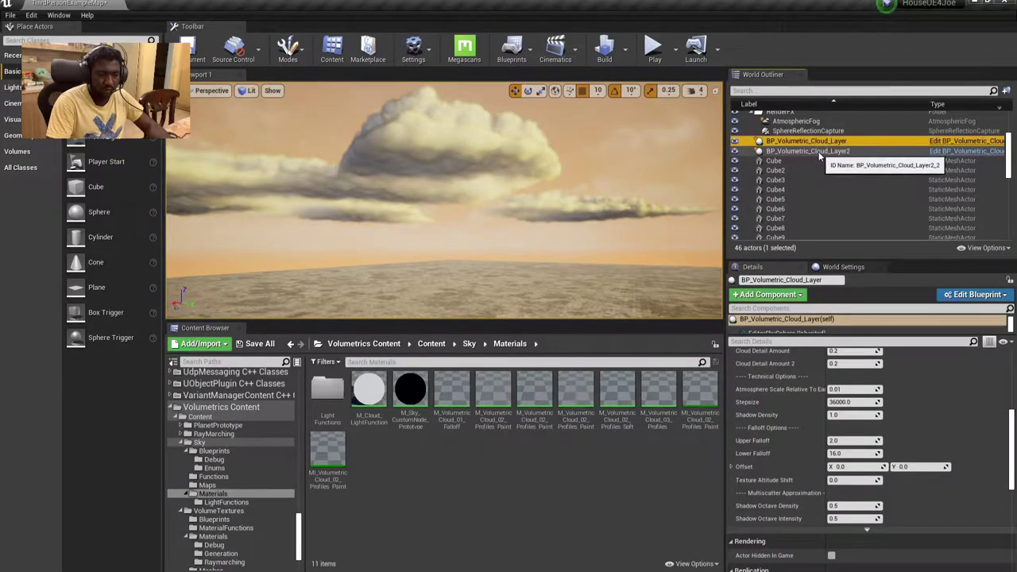
Select the first cloud layer and briefly preview its sky dome, then turn it back off
left_click(820, 153, "ctrl")
left_click(811, 189)
left_click(835, 143)
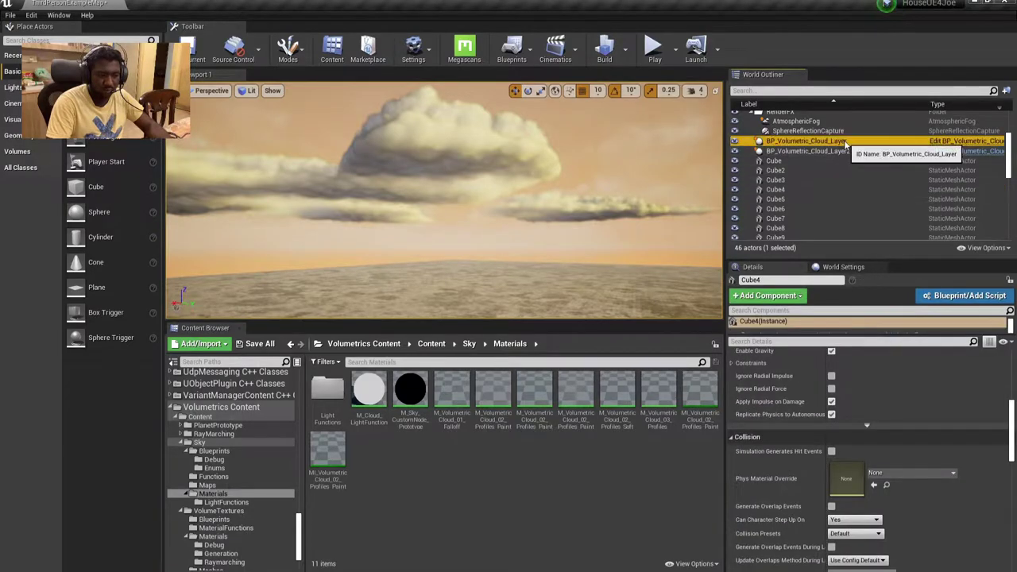
scroll(835, 405, "up", 3)
scroll(849, 409, "up", 3)
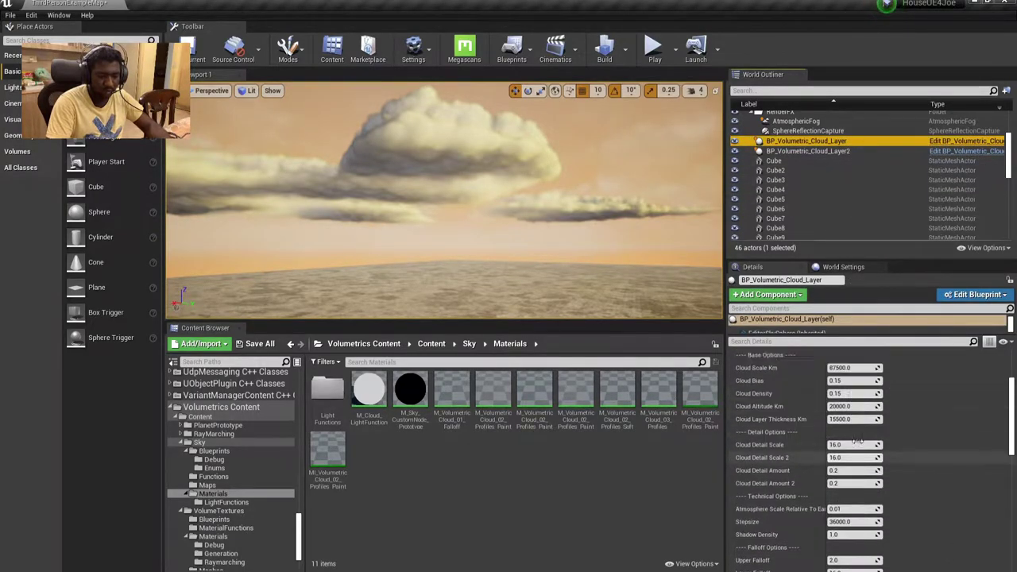
scroll(858, 441, "up", 3)
scroll(914, 461, "up", 2)
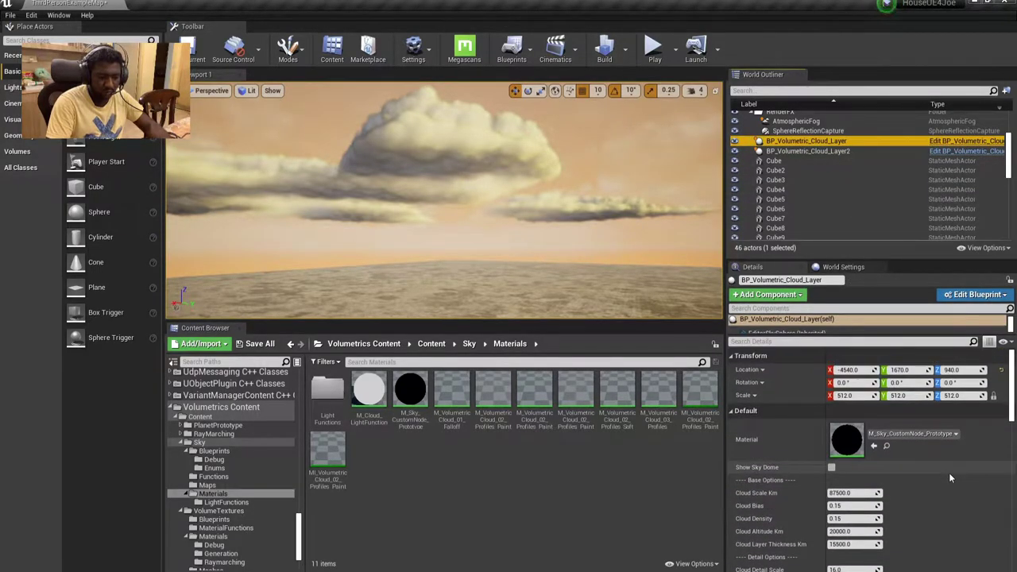
left_click(834, 466)
left_click(834, 467)
right_click_drag(572, 189, 572, 189)
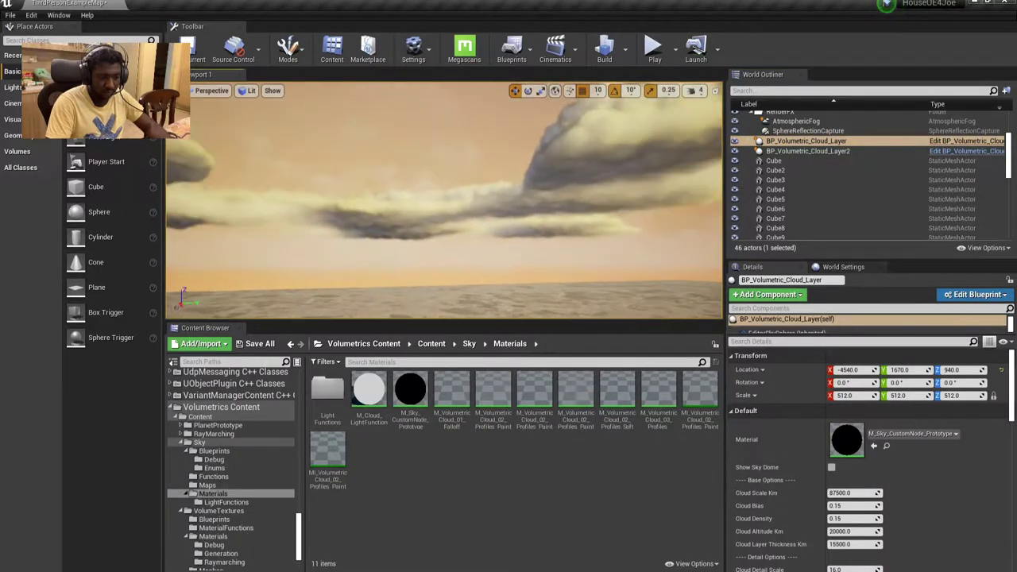
Reset BP_Volumetric_Cloud_Layer2's Cloud Scale Km to its default 87500
left_click(818, 151)
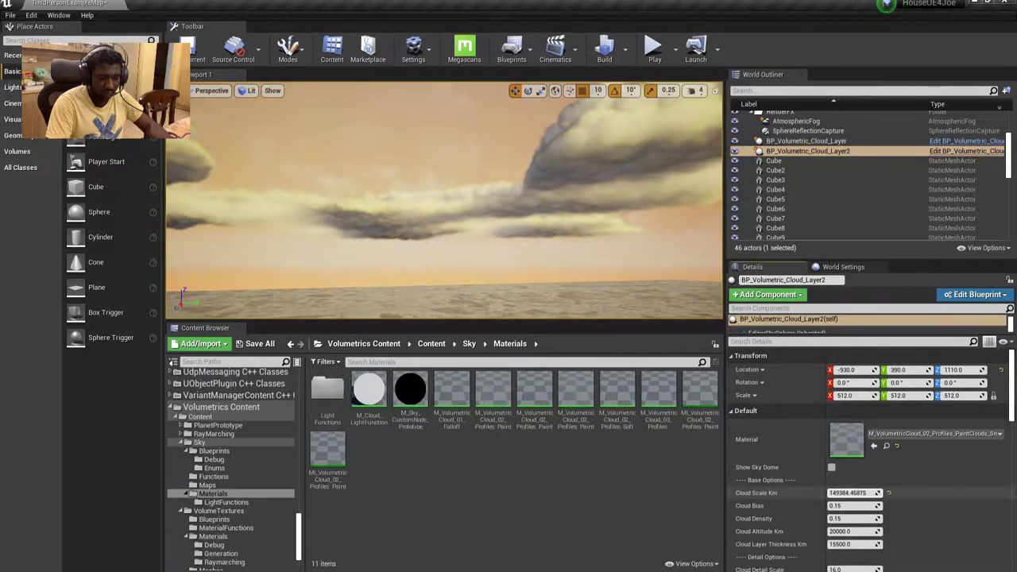
left_click(888, 493)
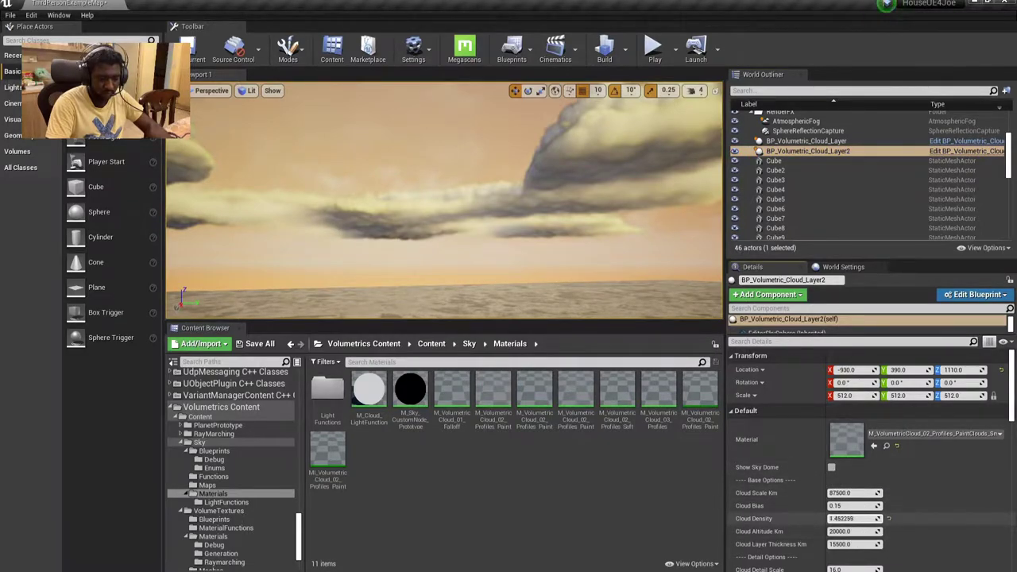
scroll(854, 529, "down", 5)
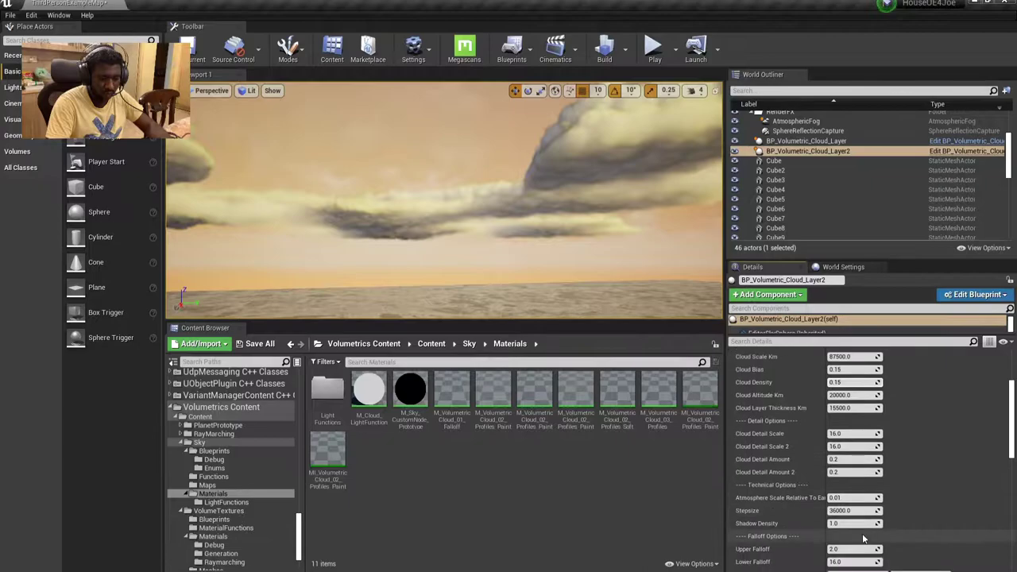
mouse_move(579, 190)
right_mouse_down()
mouse_move(508, 199)
mouse_move(492, 175)
mouse_move(492, 238)
right_mouse_up()
scroll(816, 221, "up", 5)
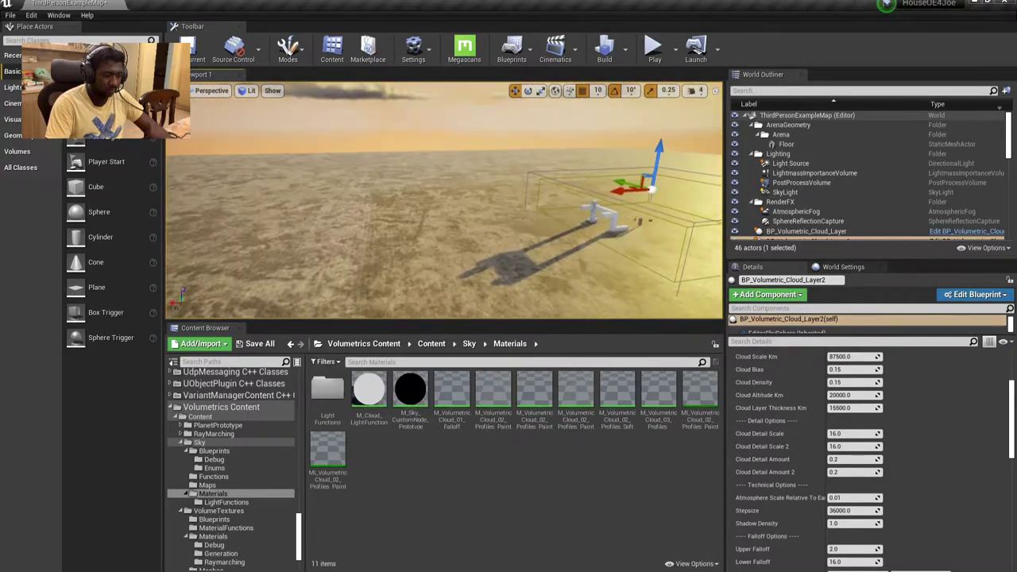
Rotate the Light Source to about Y 216° and Z 172.8°, framing it in the view
right_click_drag(445, 262, 445, 198)
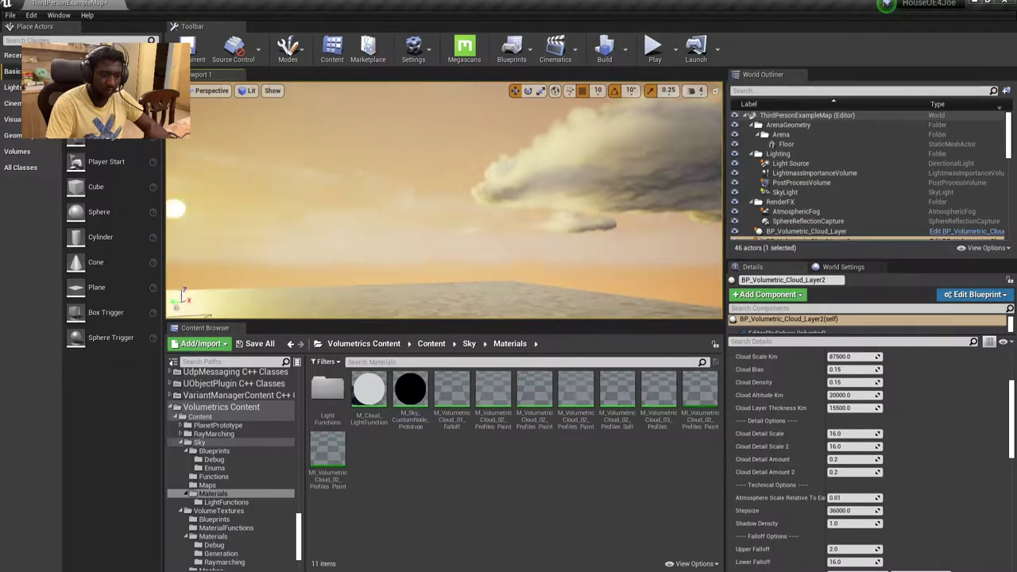
mouse_move(445, 199)
right_mouse_down()
mouse_move(366, 203)
mouse_move(461, 210)
right_mouse_up()
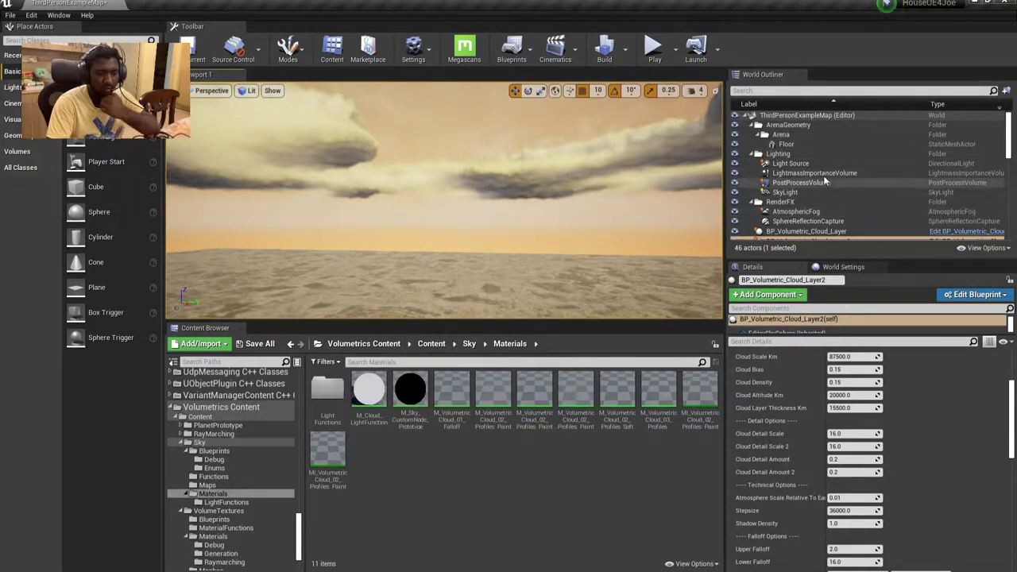
left_click(823, 174)
left_click(831, 165)
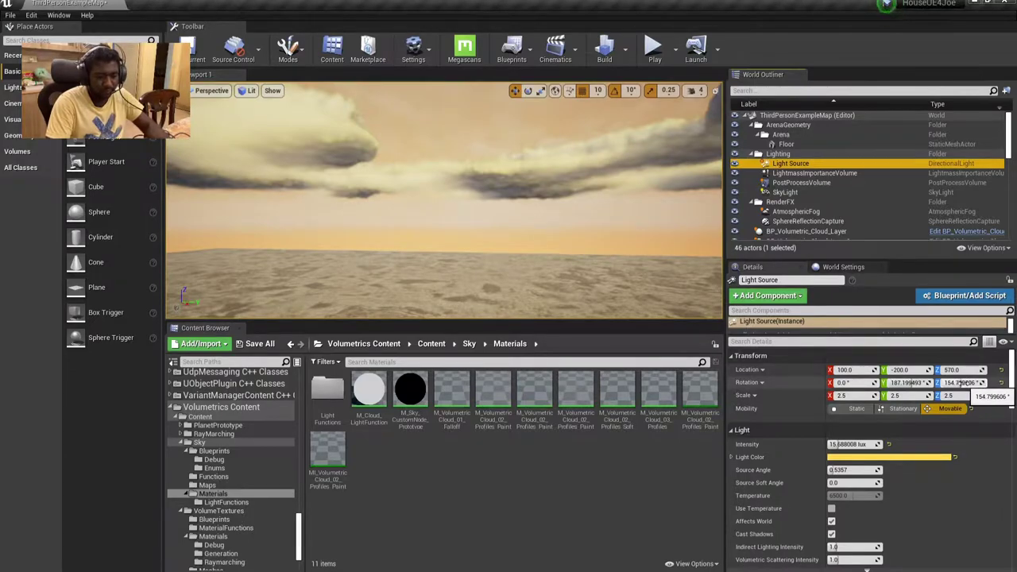
left_click_drag(963, 383, 914, 383)
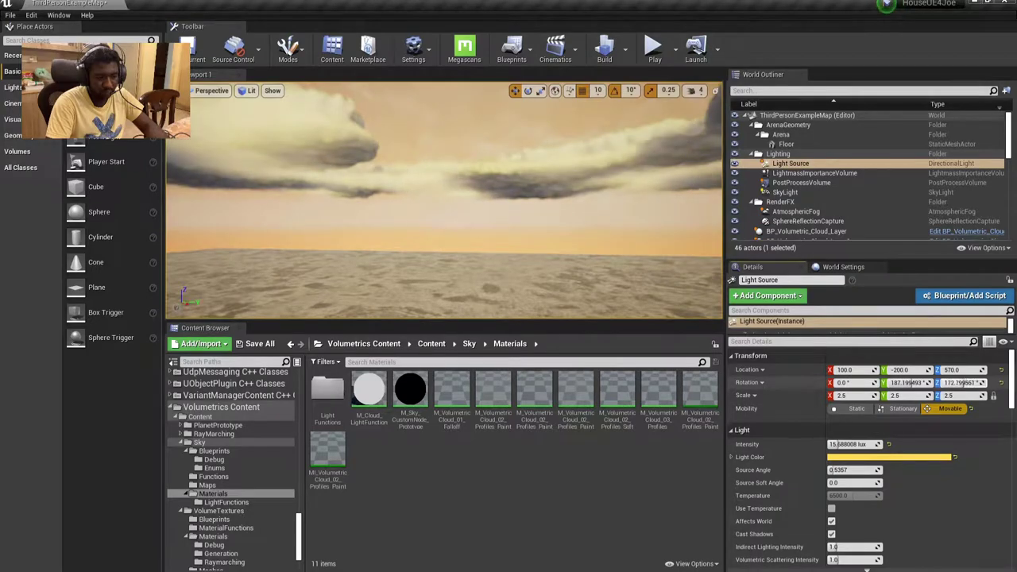
left_click_drag(959, 384, 1001, 383)
key("f")
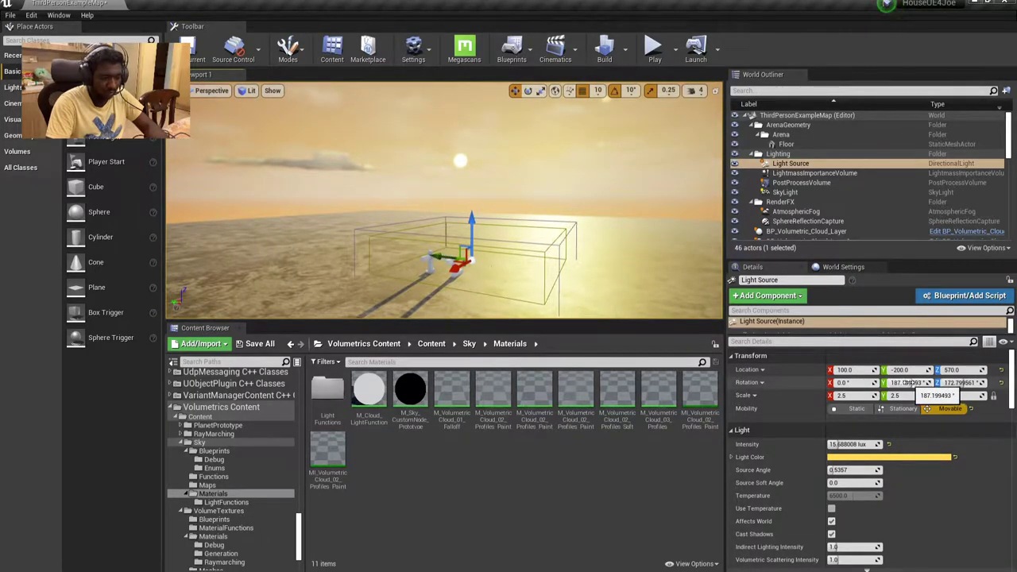
mouse_move(909, 383)
left_mouse_down()
mouse_move(946, 383)
mouse_move(899, 383)
left_mouse_up()
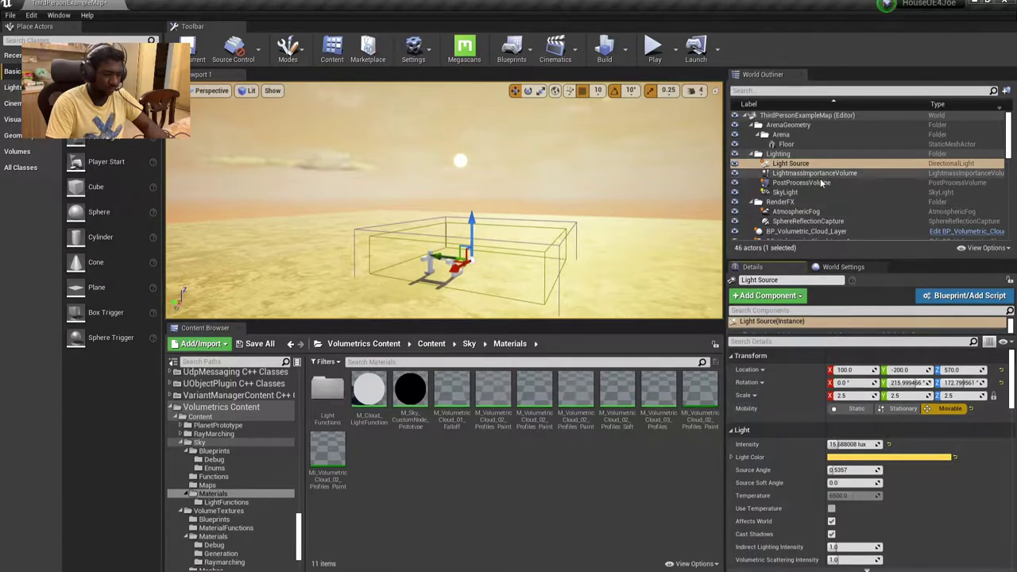
scroll(823, 193, "down", 5)
scroll(815, 218, "down", 4)
scroll(814, 218, "down", 3)
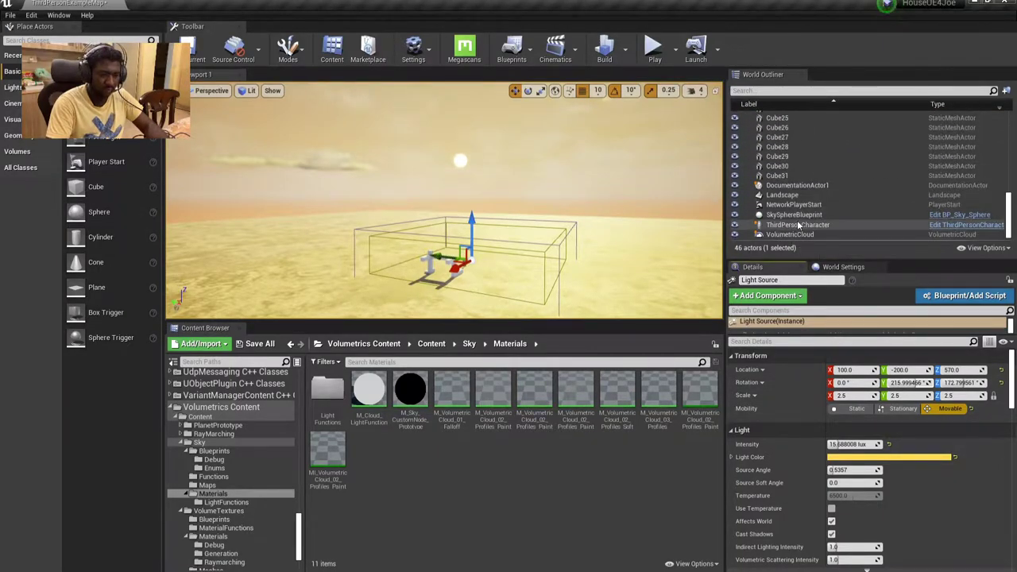
Raise SkySphereBlueprint's Sun Height from 0.08 to 0.4, then clear the selection
left_click(799, 215)
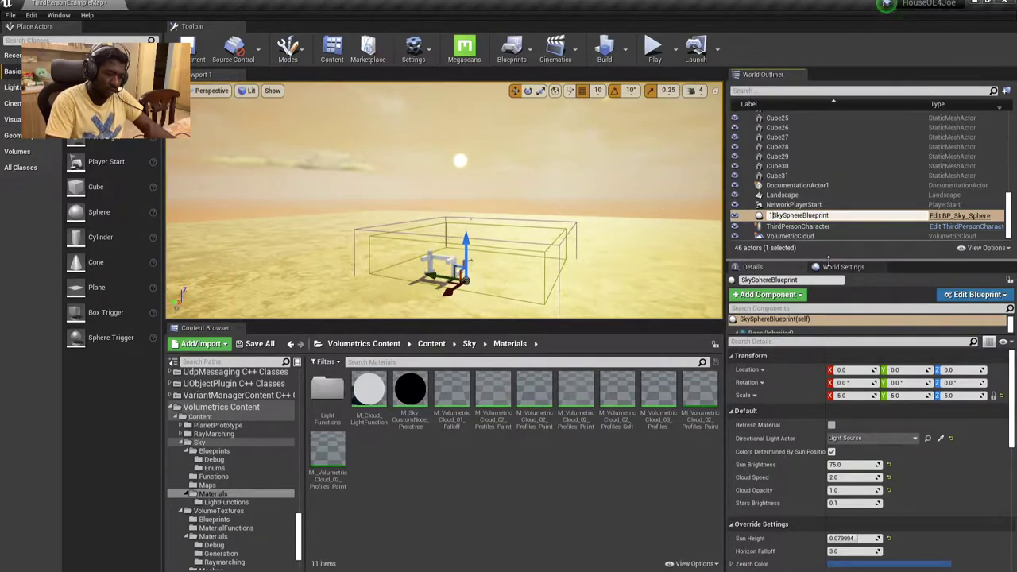
left_click_drag(854, 538, 866, 538)
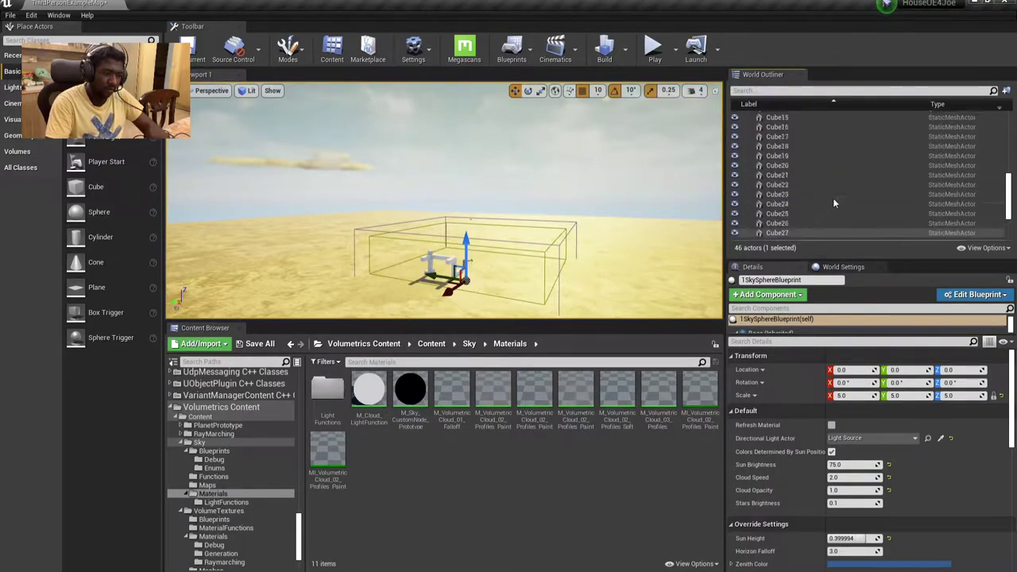
mouse_move(504, 166)
right_mouse_down()
mouse_move(605, 127)
mouse_move(557, 238)
mouse_move(556, 199)
right_mouse_up()
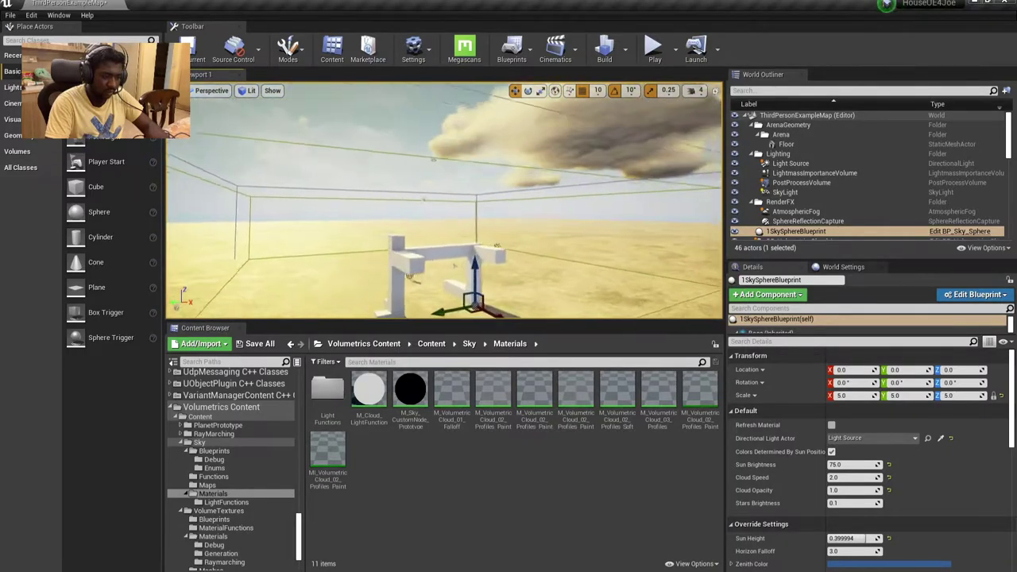
mouse_move(556, 198)
right_mouse_down()
mouse_move(477, 159)
mouse_move(509, 163)
right_mouse_up()
key("Escape")
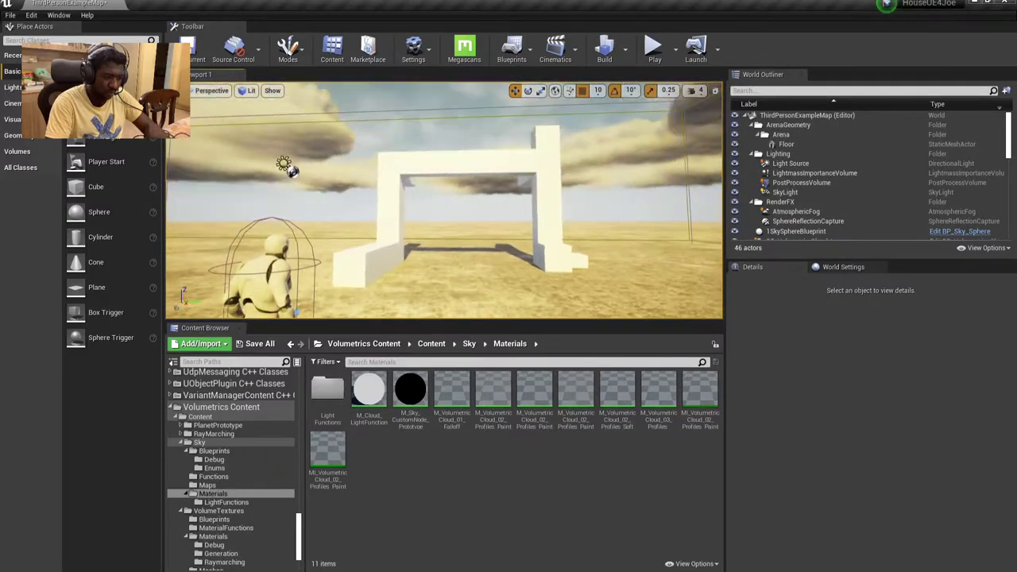
Select and inspect the arch's left pillar up close, then deselect it
left_click(409, 203)
mouse_move(408, 204)
right_mouse_down()
mouse_move(397, 199)
mouse_move(553, 201)
mouse_move(431, 175)
right_mouse_up()
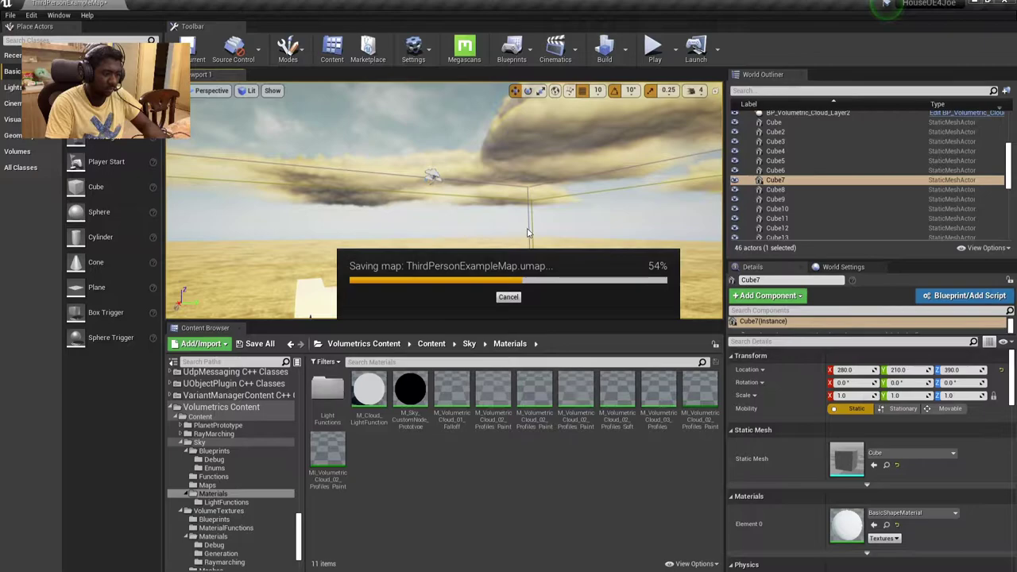
mouse_move(526, 226)
right_mouse_down()
mouse_move(526, 262)
mouse_move(583, 228)
mouse_move(556, 238)
mouse_move(445, 231)
mouse_move(582, 239)
right_mouse_up()
left_click(583, 227)
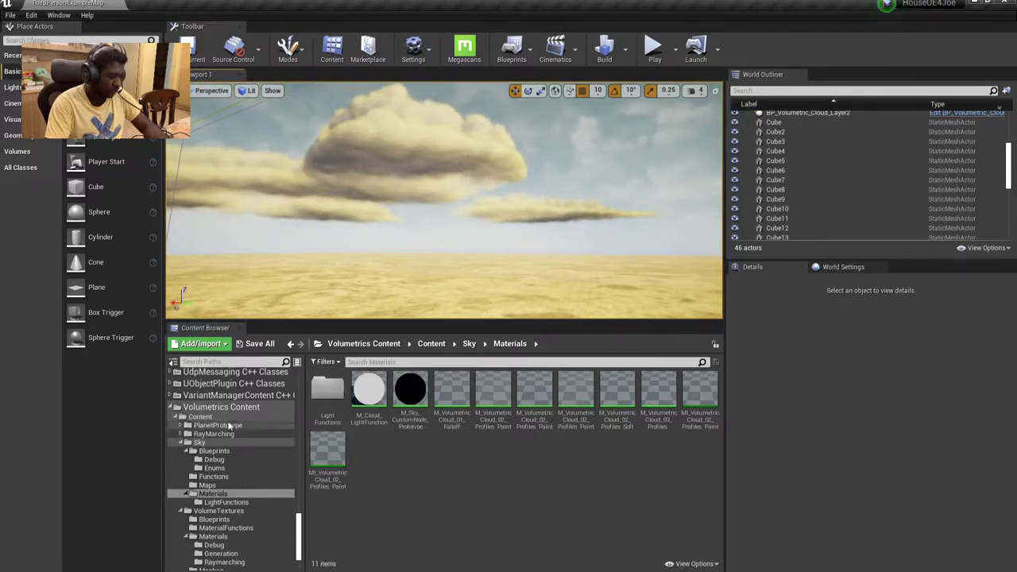
Browse to TwinmotionToUnrealContent > Library > Landscape > Backgrounds in the Content Browser
left_click(170, 407)
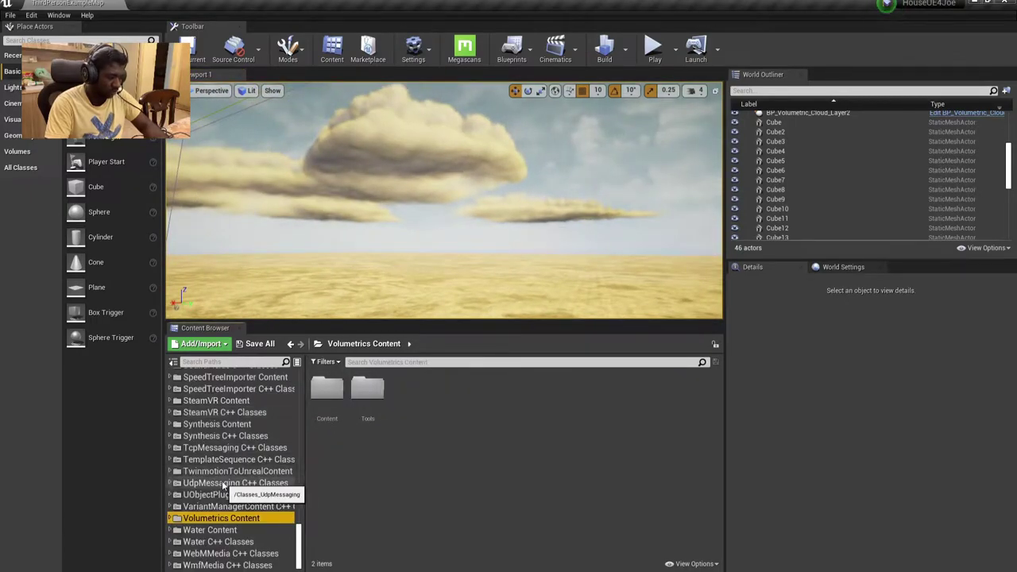
scroll(239, 528, "up", 3)
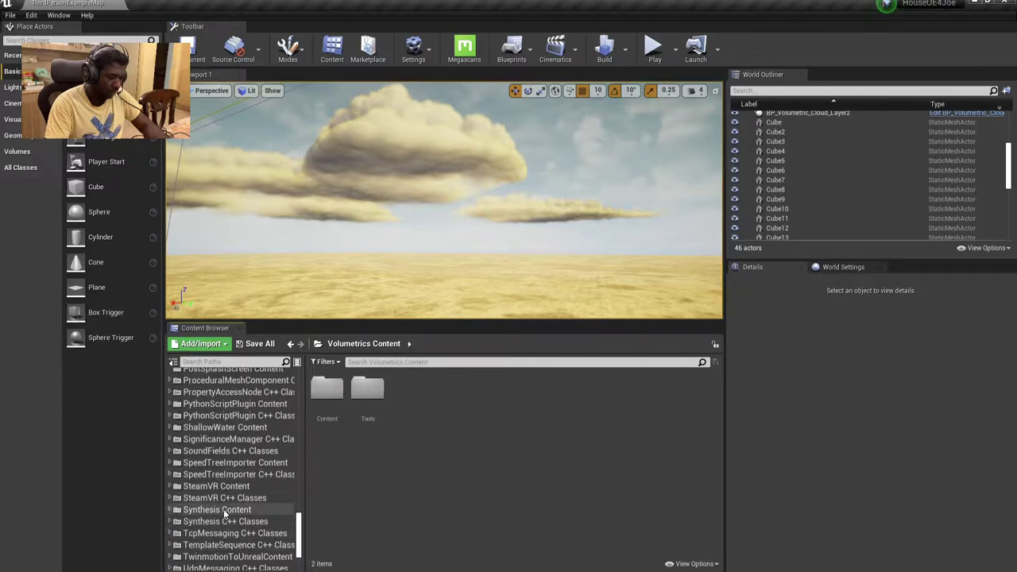
scroll(230, 543, "down", 1)
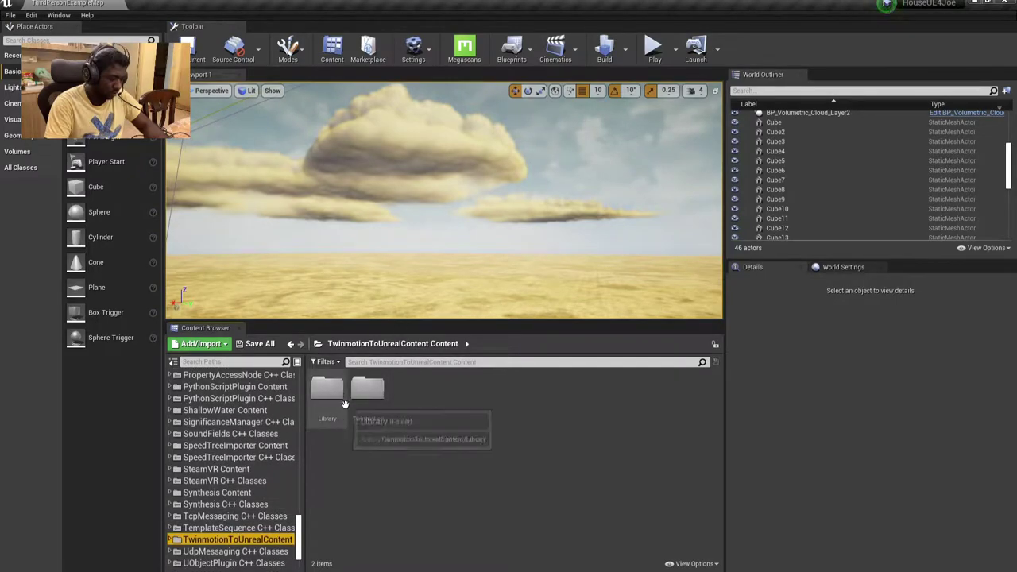
double_click(327, 389)
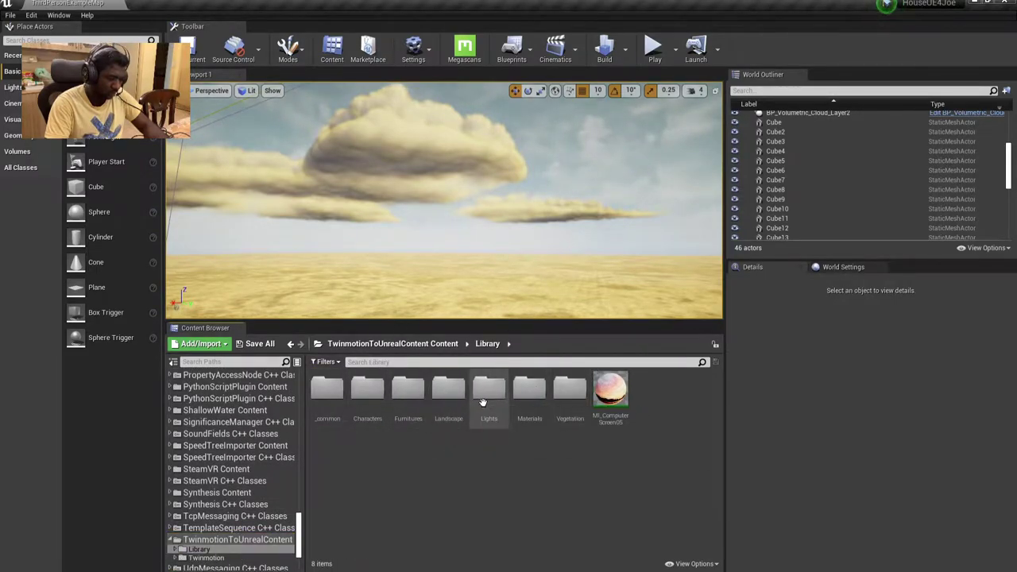
double_click(446, 410)
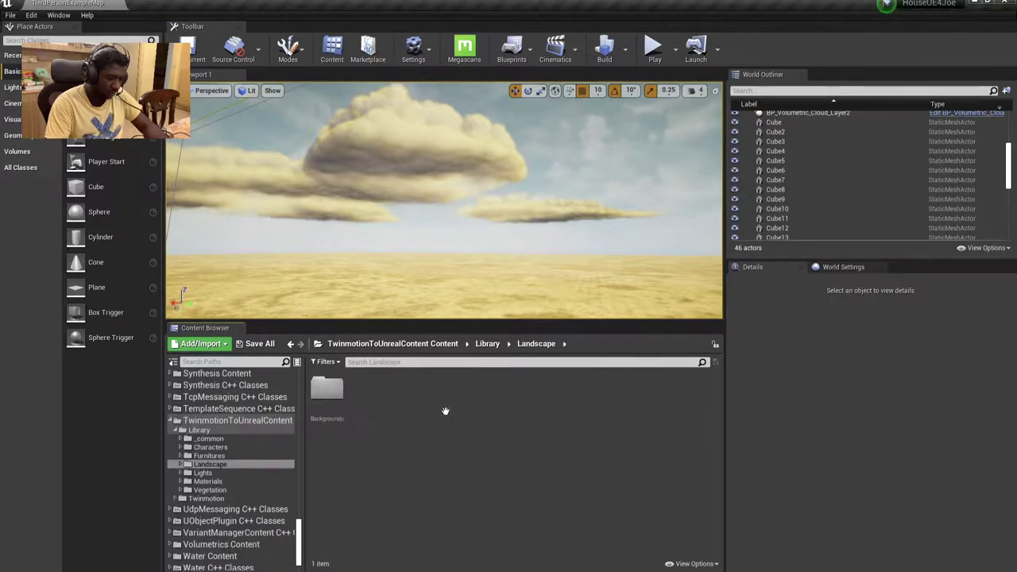
double_click(328, 394)
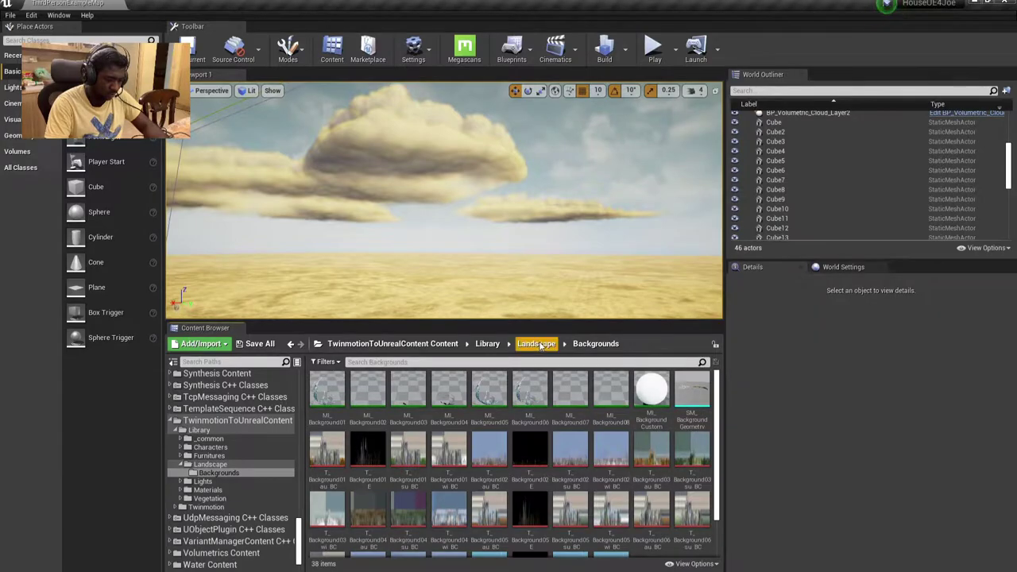
right_click_drag(445, 199, 445, 230)
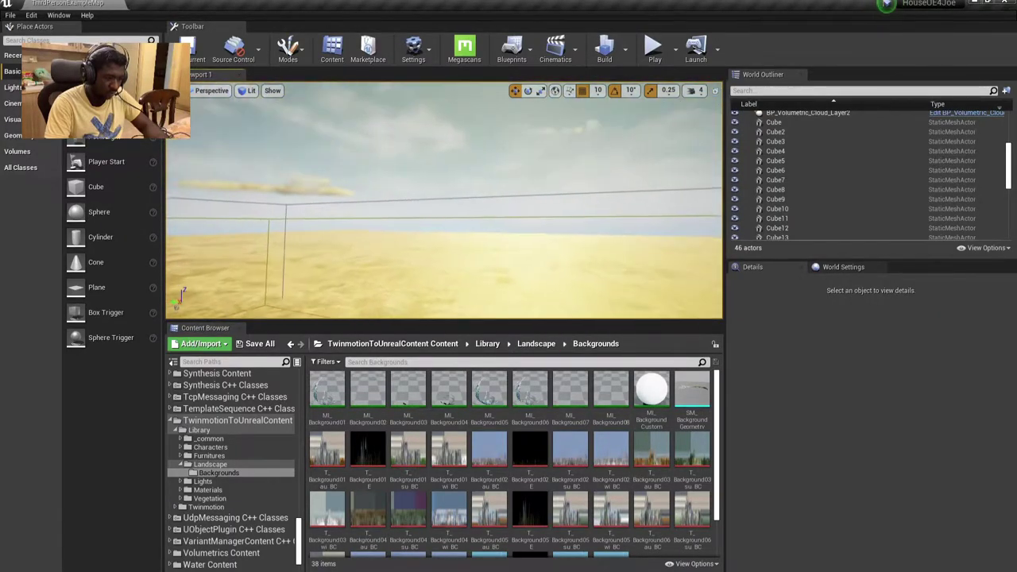
right_click_drag(529, 314, 528, 327)
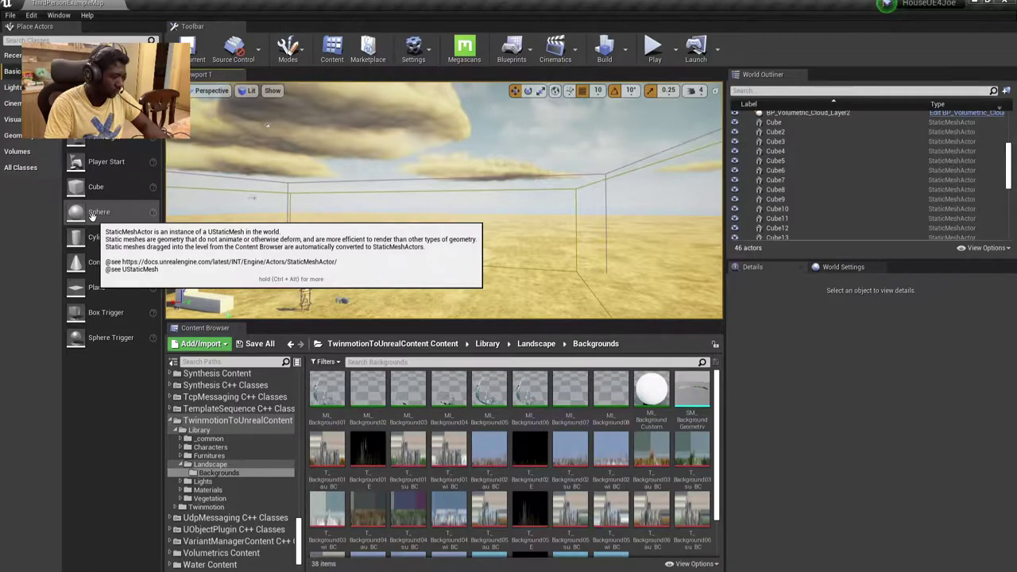
Place a new Cube on the desert and lift it up to Z 410
right_click_drag(238, 239, 270, 238)
key("Left")
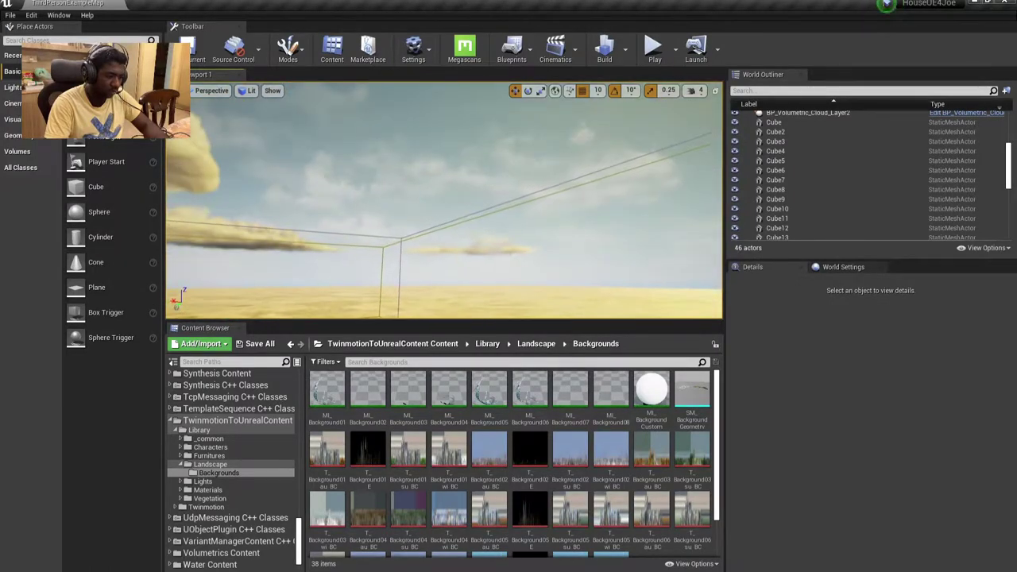
right_click_drag(445, 199, 446, 254)
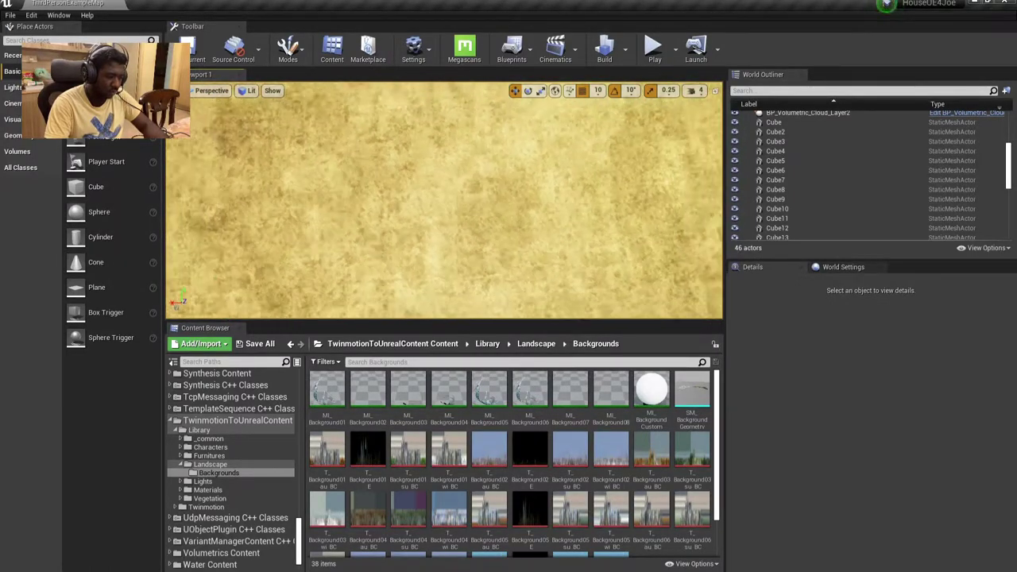
right_click_drag(382, 295, 382, 239)
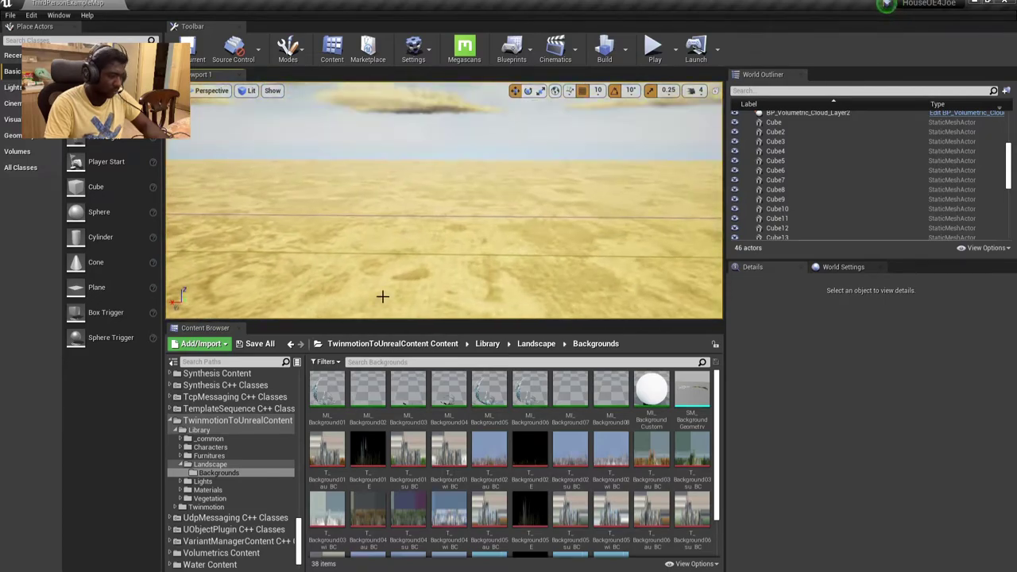
left_click_drag(112, 197, 350, 258)
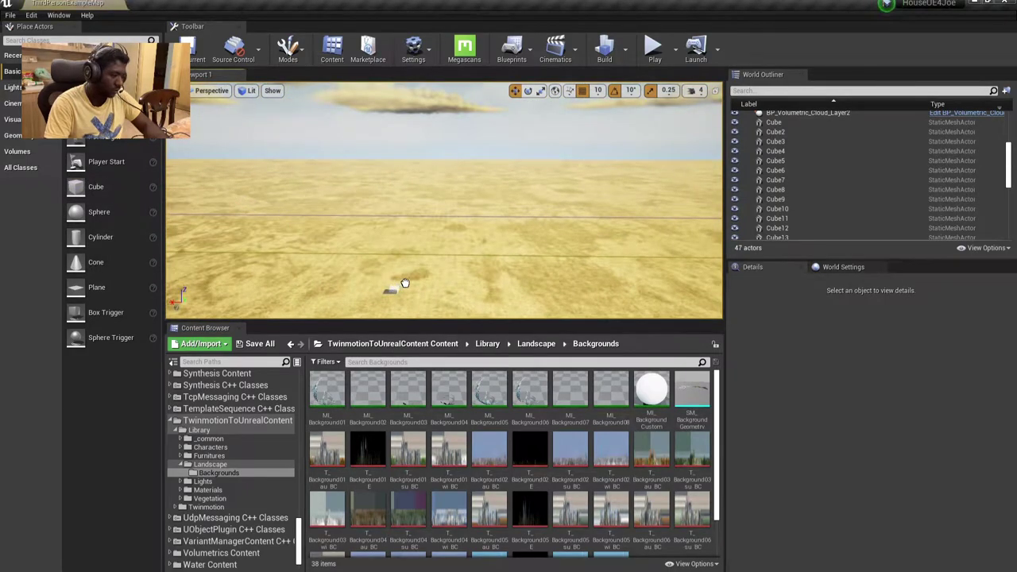
mouse_move(404, 283)
right_mouse_down()
mouse_move(422, 271)
mouse_move(406, 213)
right_mouse_up()
left_click_drag(439, 209, 461, 119)
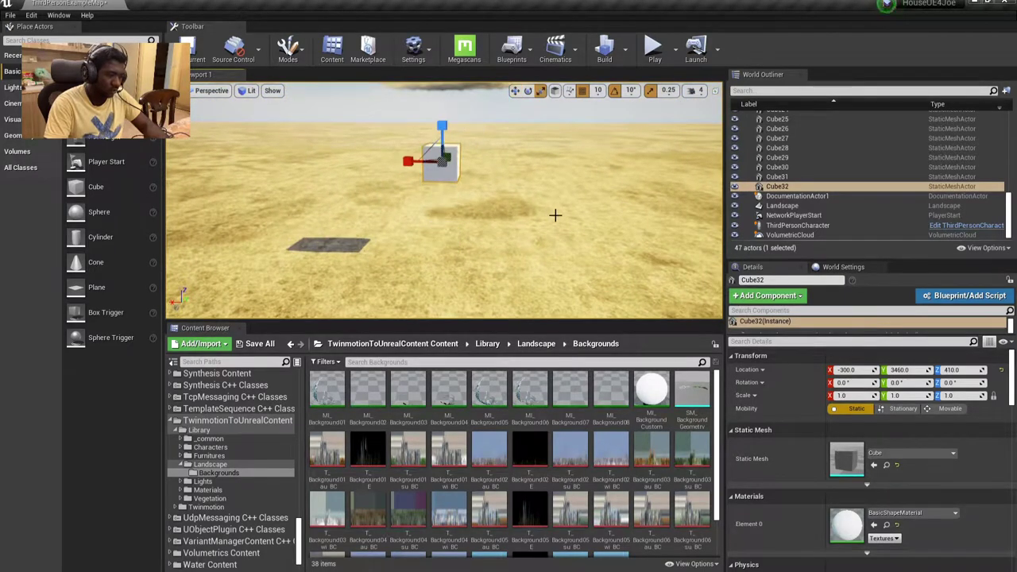
Stretch Cube32 to an X scale of 100 to form a long wall
right_click_drag(555, 215, 541, 190)
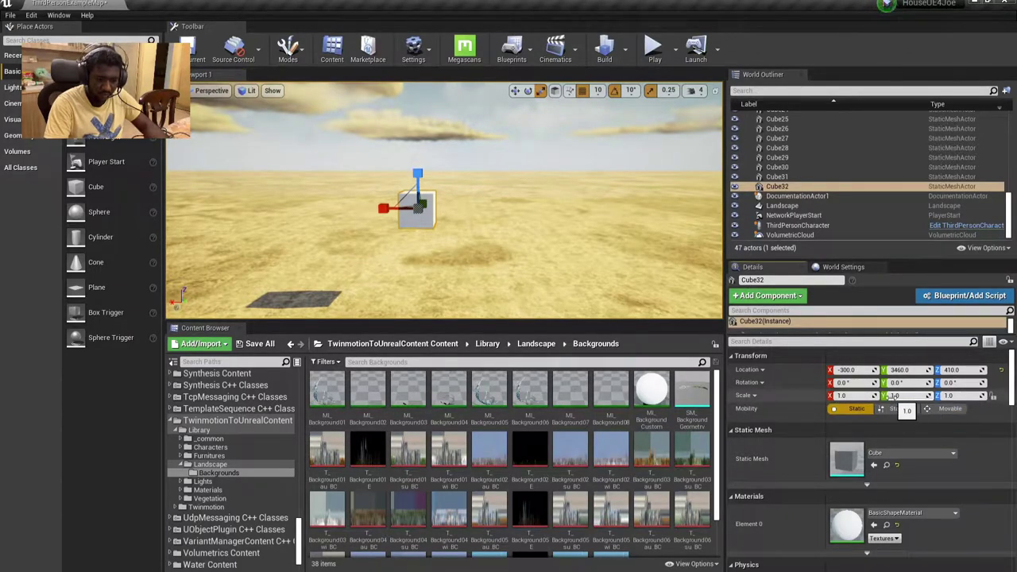
left_click_drag(624, 256, 557, 286)
type("100")
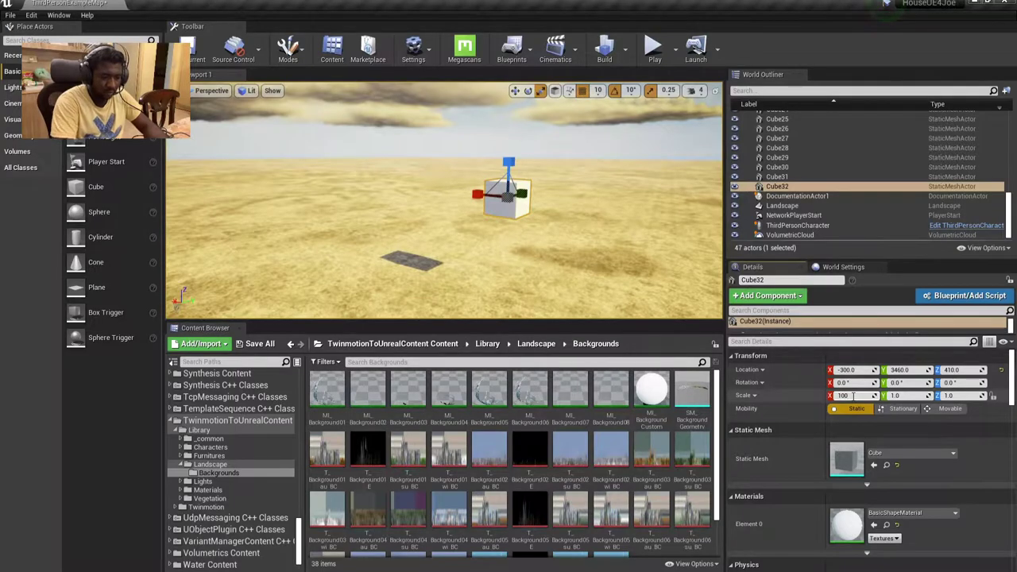
key("Return")
left_click_drag(675, 315, 699, 310)
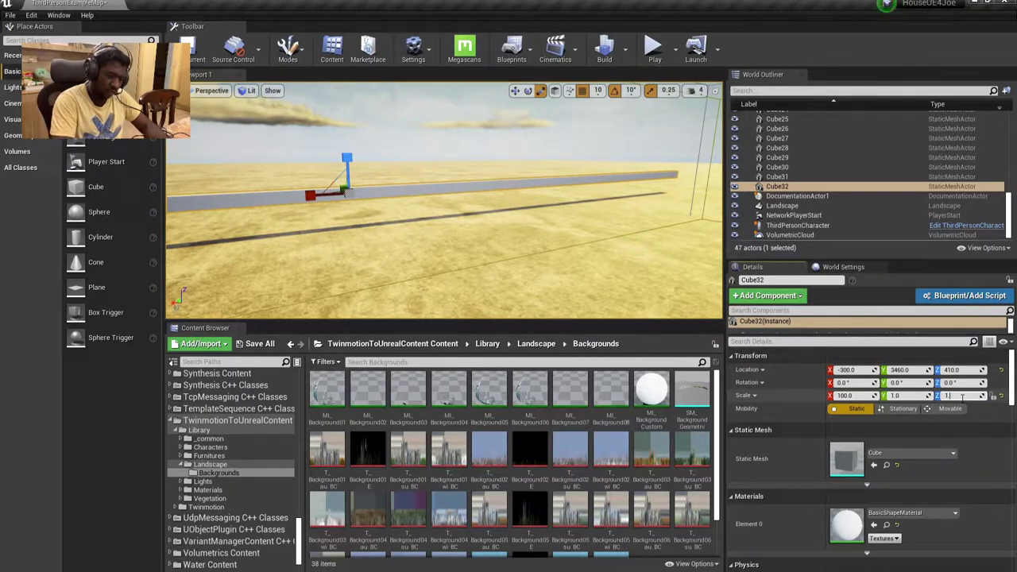
Set the wall's Scale Z to 25 and view the tall wall from the sand
type("50")
key("Return")
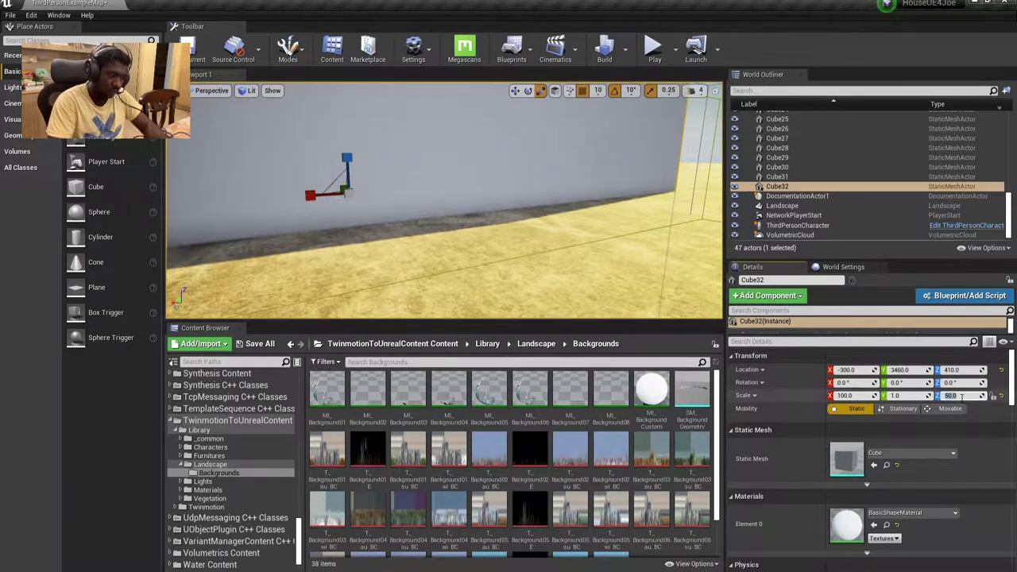
mouse_move(682, 284)
left_mouse_down()
mouse_move(598, 209)
mouse_move(598, 262)
left_mouse_up()
type("2")
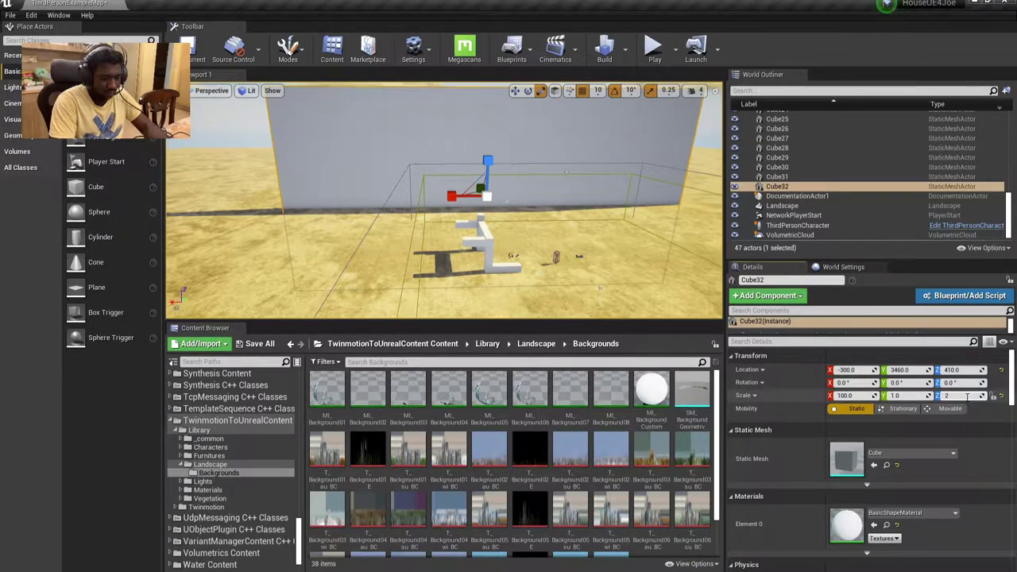
type("5")
key("Return")
mouse_move(493, 196)
left_mouse_down()
mouse_move(454, 110)
mouse_move(573, 281)
left_mouse_up()
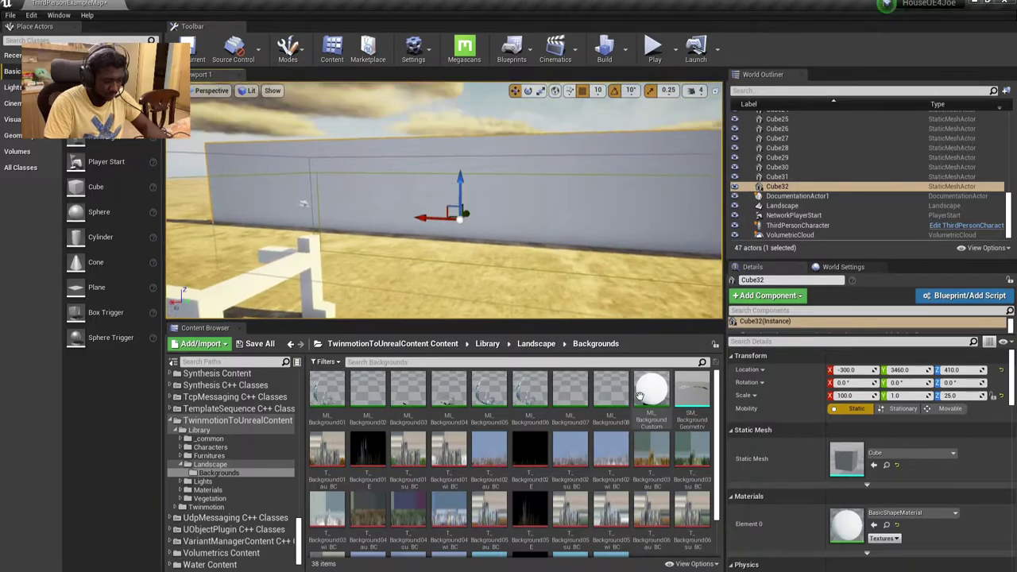
left_click(579, 278)
left_click_drag(579, 278, 548, 318)
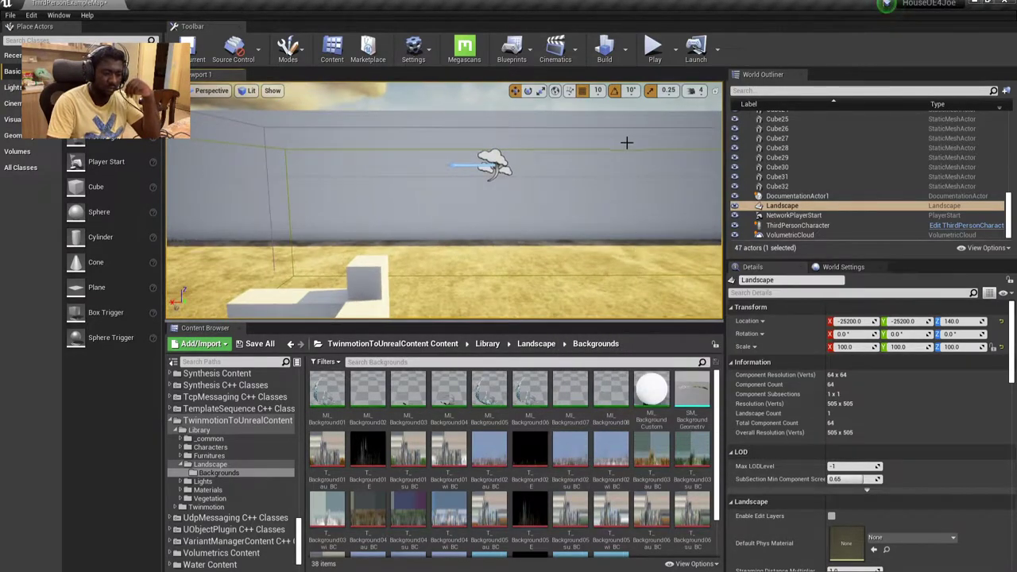
Reselect the Cube32 wall and move the view closer to it
left_click(681, 177)
scroll(921, 522, "down", 3)
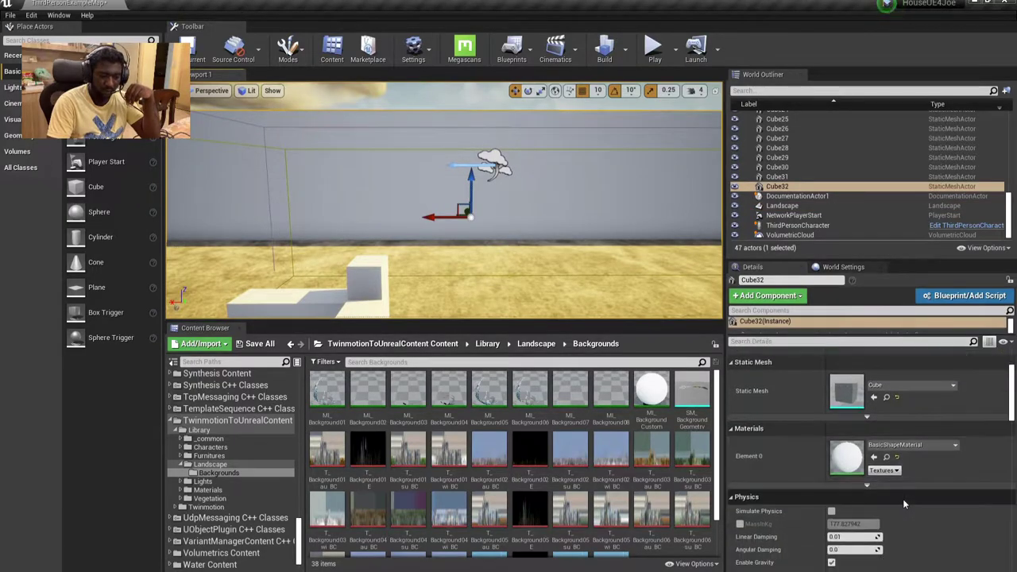
scroll(930, 509, "down", 2)
scroll(930, 508, "down", 2)
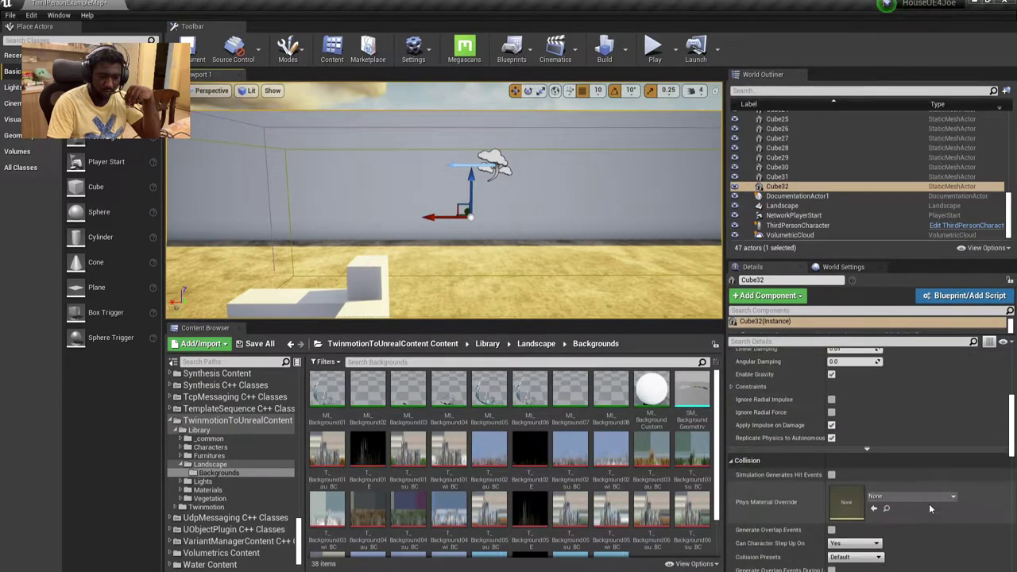
scroll(930, 509, "down", 3)
scroll(930, 509, "down", 2)
right_click_drag(469, 191, 434, 254)
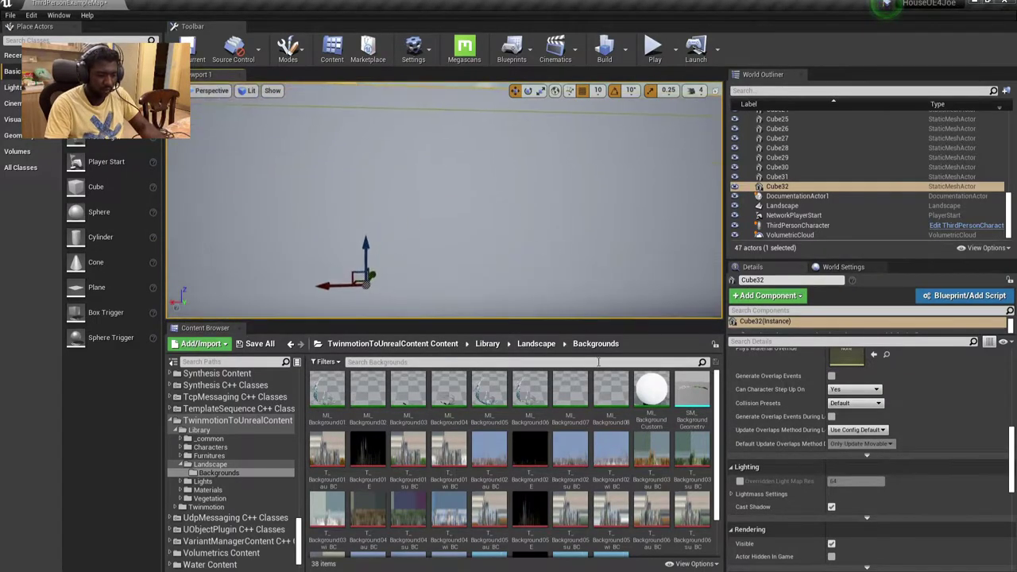
Create a material from T_Background02_au_BC, keep the default name, and save it
right_click(492, 459)
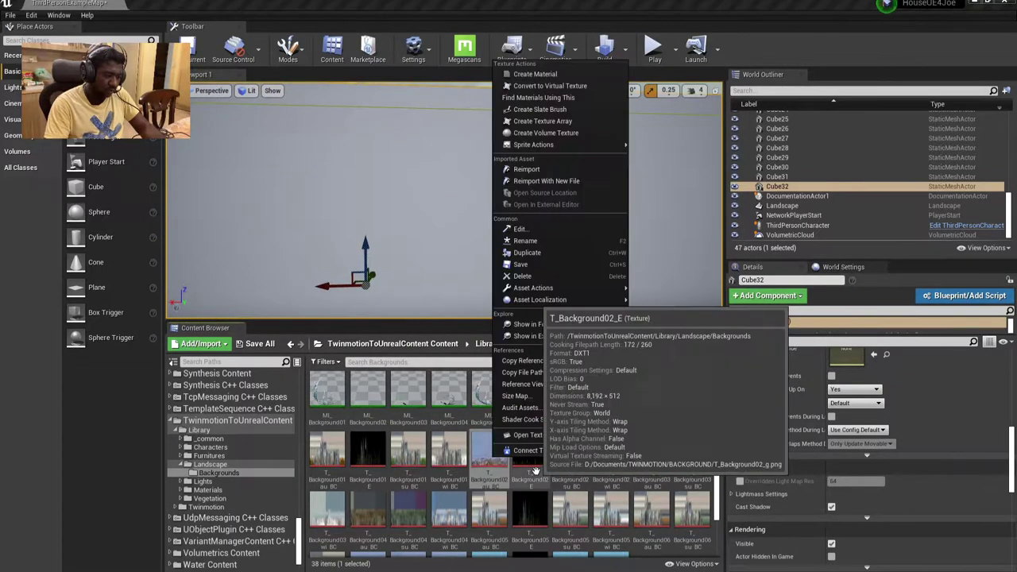
left_click(560, 74)
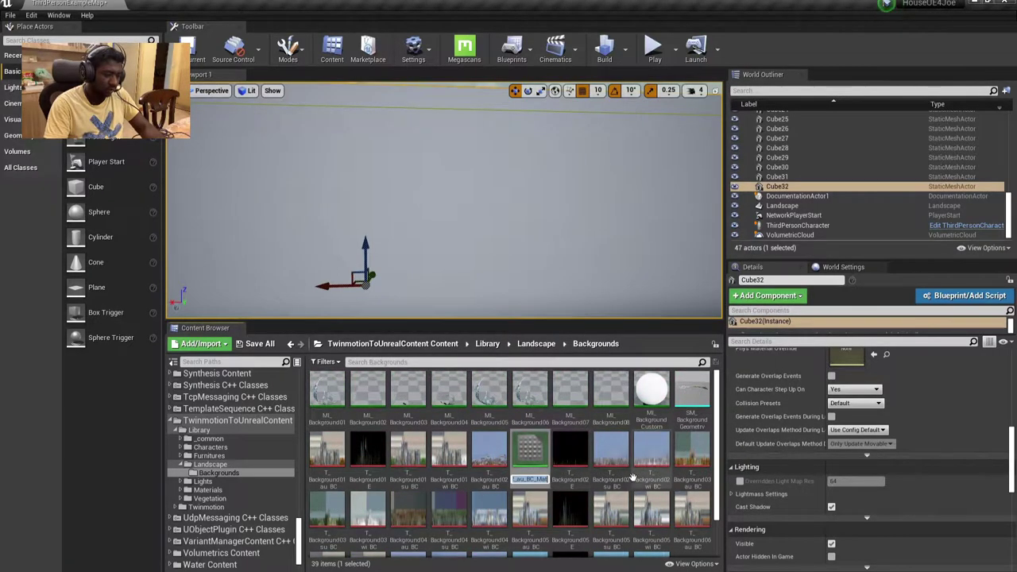
key("Return")
key("ctrl+s")
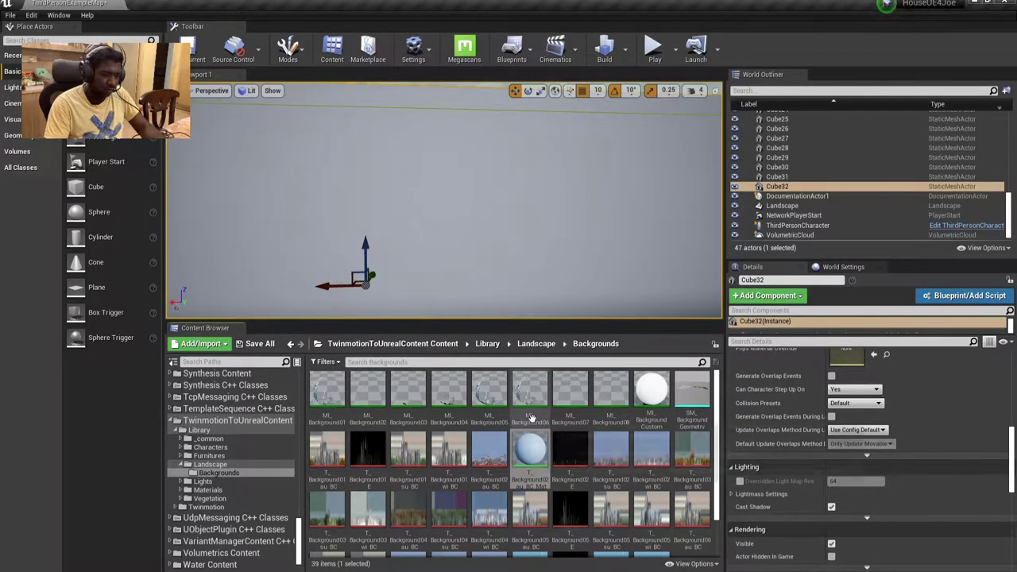
Drop T_Background02_au_BC_Mat onto the wall and view the wall from several angles
right_click_drag(617, 239, 618, 214)
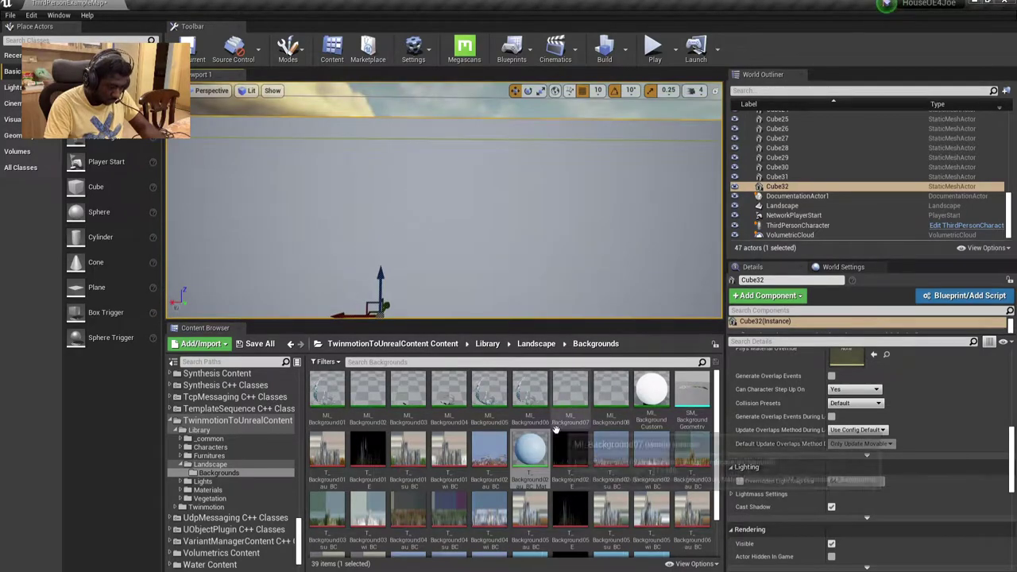
left_click_drag(530, 449, 554, 267)
mouse_move(445, 207)
right_mouse_down()
mouse_move(477, 206)
mouse_move(365, 207)
right_mouse_up()
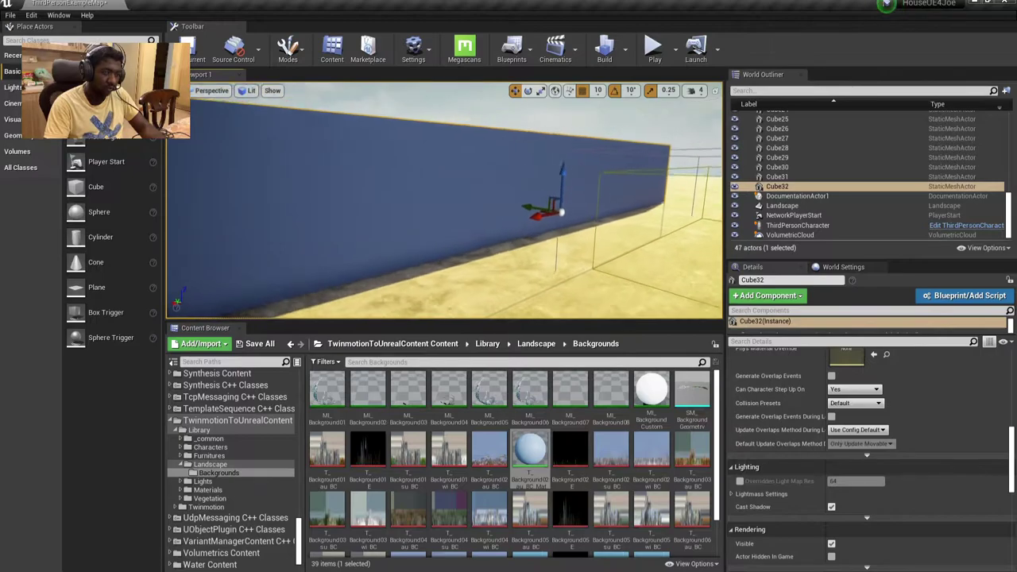
right_click_drag(445, 207, 525, 206)
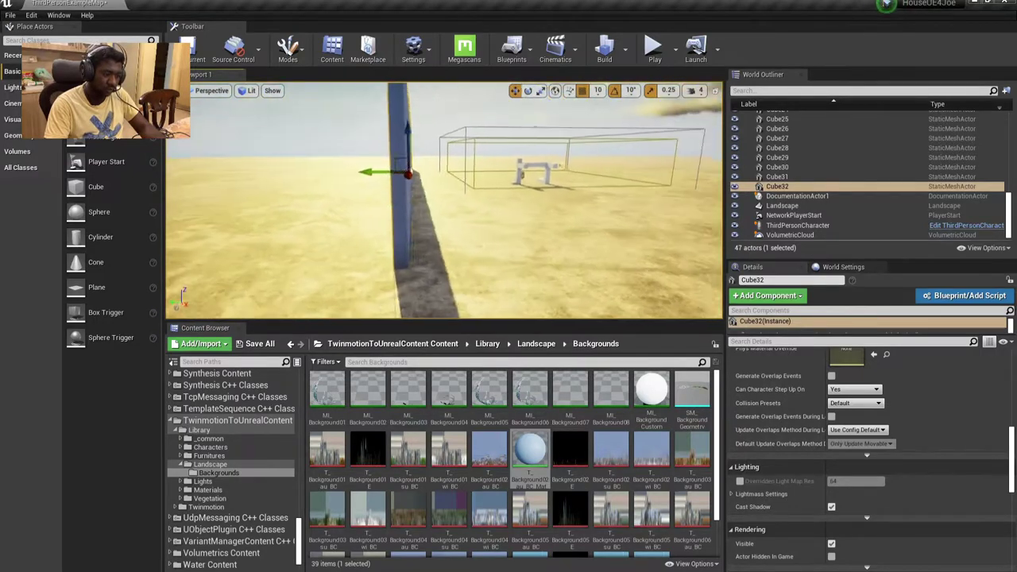
mouse_move(445, 207)
right_mouse_down()
mouse_move(477, 207)
mouse_move(445, 191)
right_mouse_up()
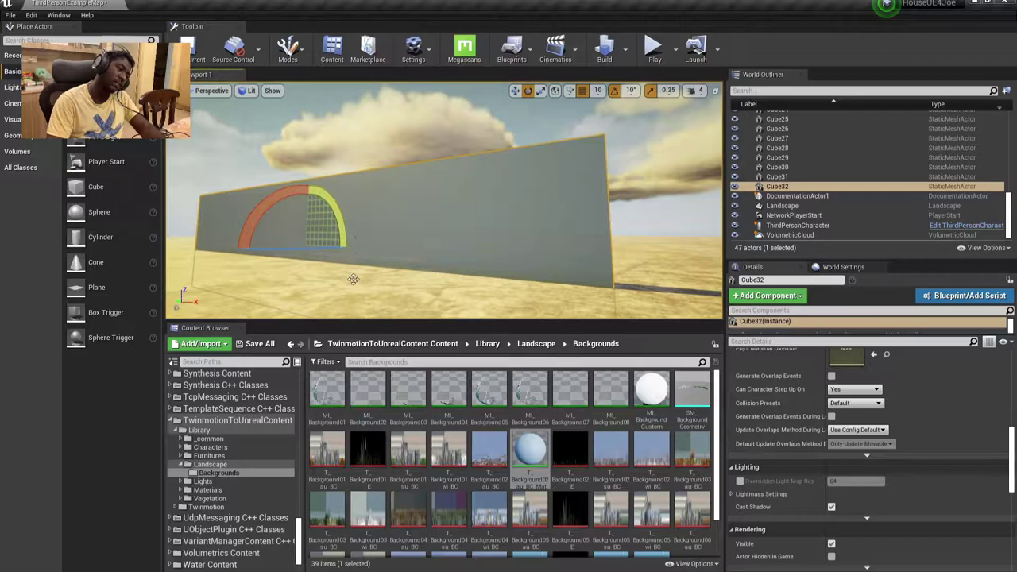
right_click_drag(404, 217, 289, 209)
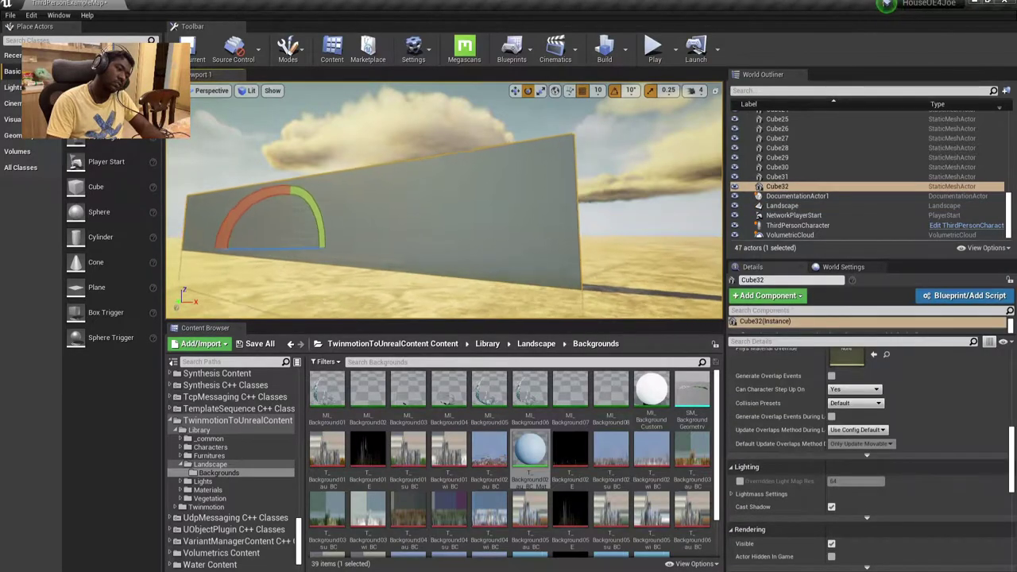
left_click_drag(305, 220, 305, 220)
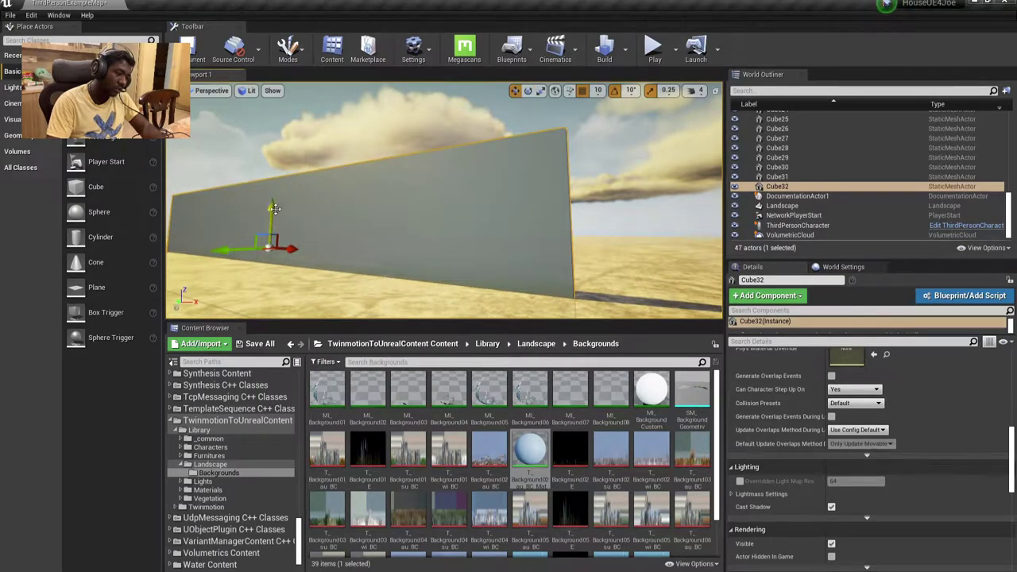
Raise the Cube32 wall upward above the sand and select it again
left_click_drag(274, 208, 279, 155)
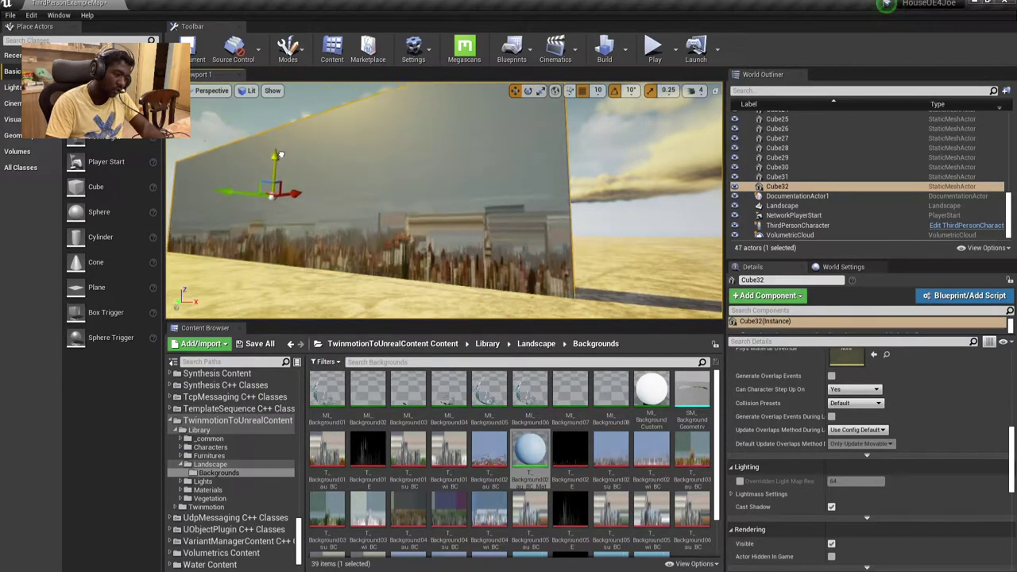
right_click_drag(279, 155, 279, 155)
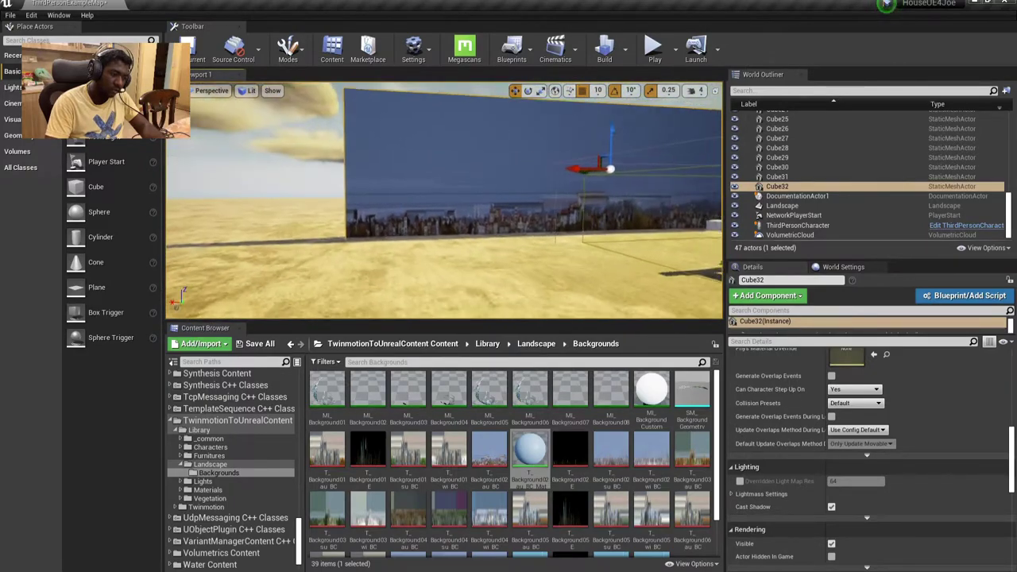
right_click_drag(551, 238, 551, 239)
key("Escape")
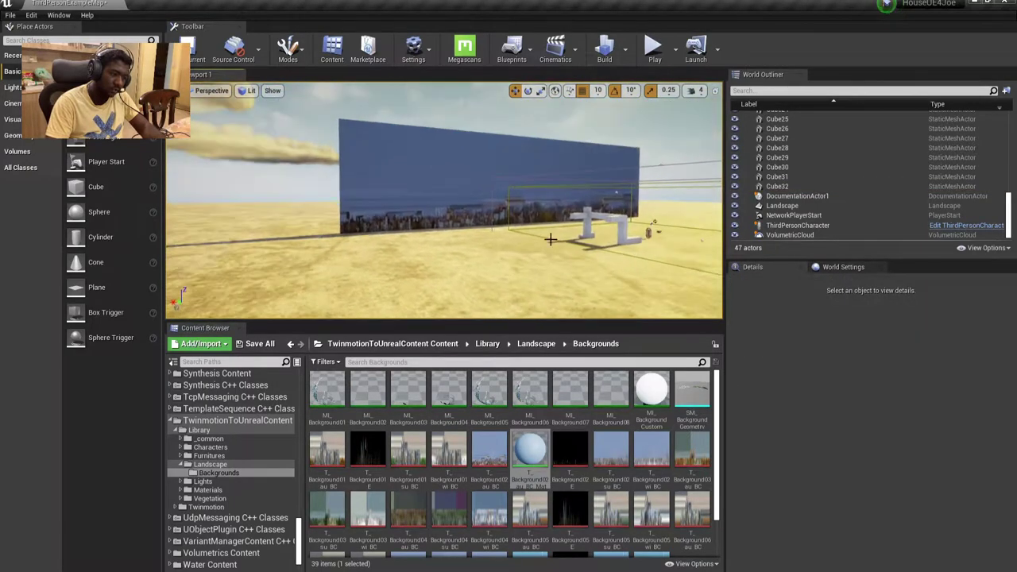
left_click(495, 183)
Move the wall to the left and farther back across the desert
right_click_drag(503, 185, 521, 211)
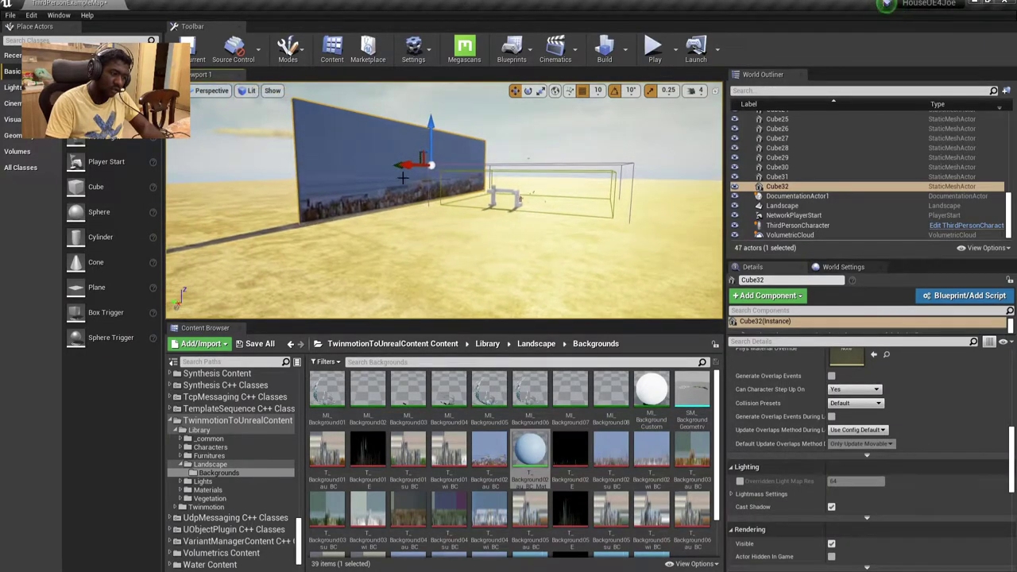
left_click_drag(396, 168, 224, 177)
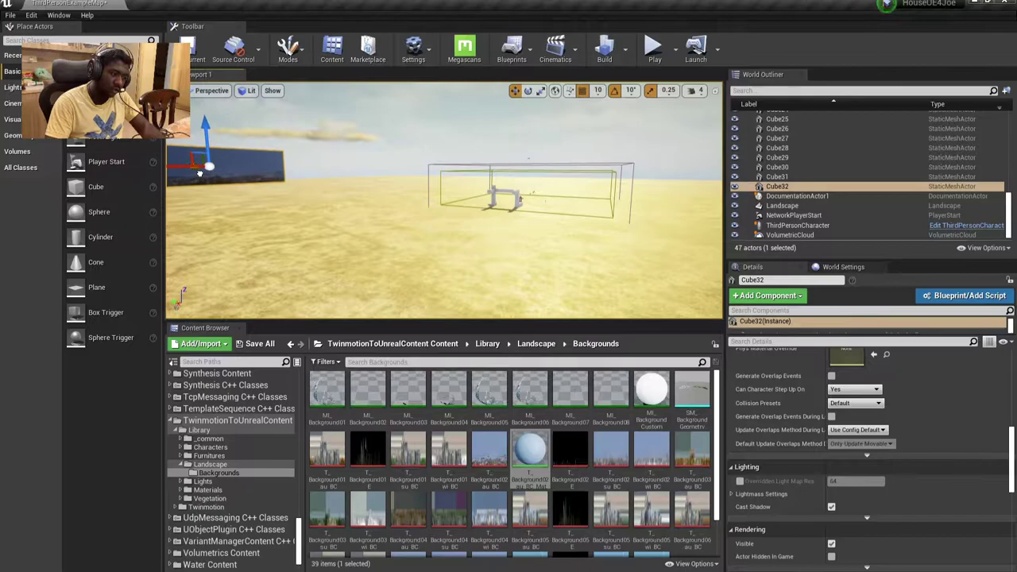
right_click_drag(224, 177, 191, 163)
left_click(445, 262)
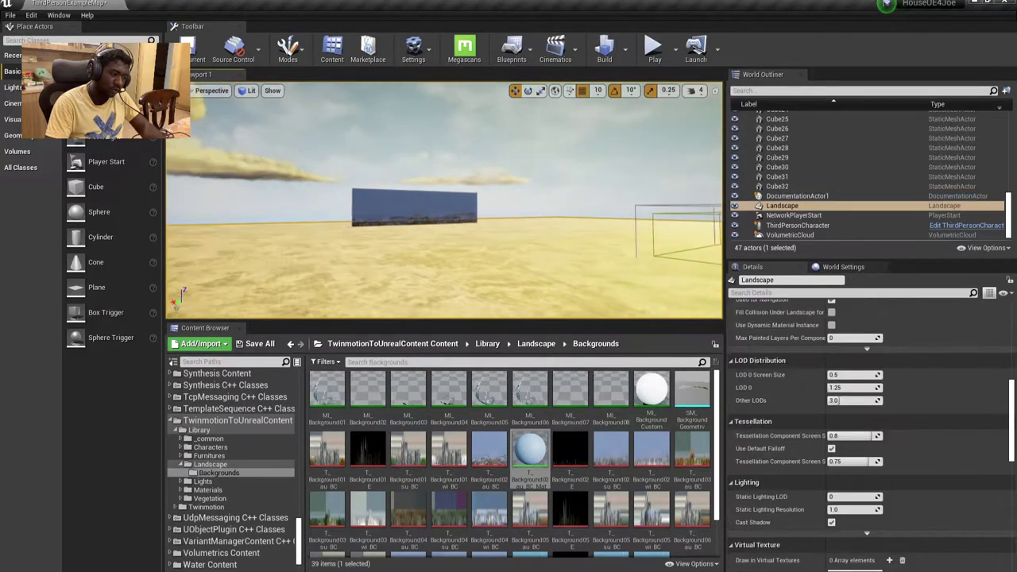
right_click_drag(445, 262, 477, 254)
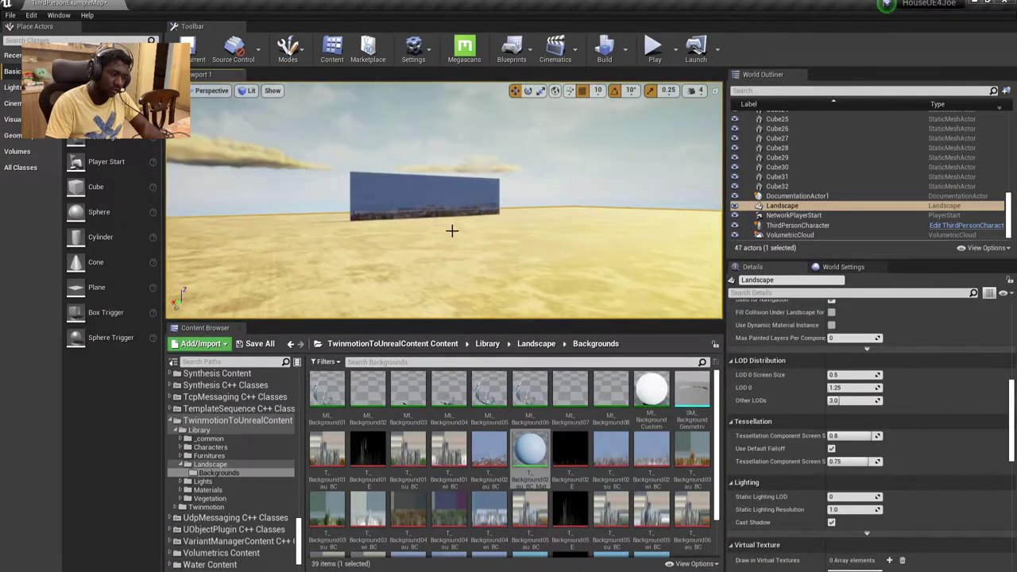
left_click(450, 209)
right_click_drag(450, 208, 421, 207)
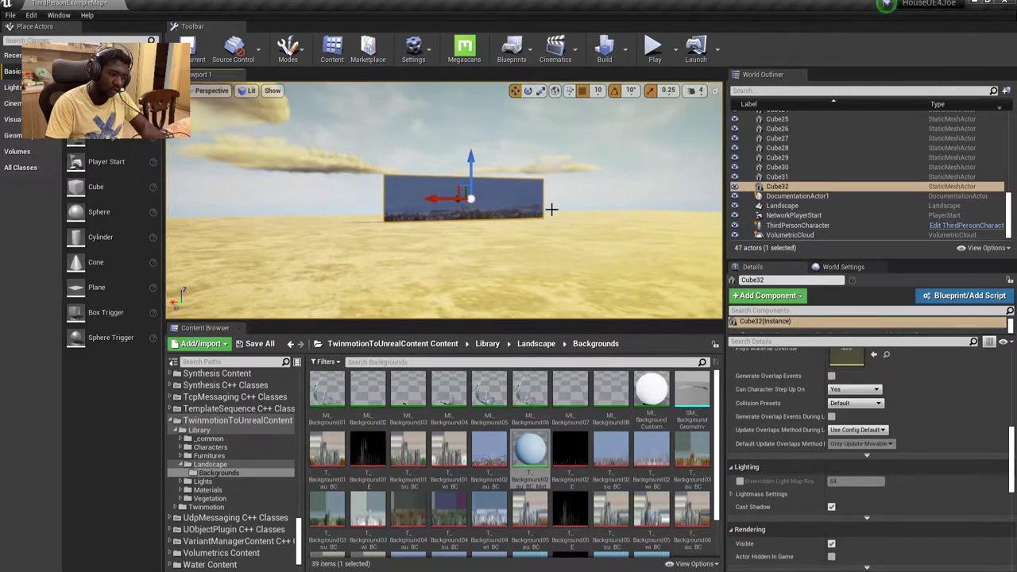
mouse_move(567, 227)
right_mouse_down()
mouse_move(561, 216)
mouse_move(561, 238)
mouse_move(526, 168)
right_mouse_up()
Stretch the wall taller and lift it so the city skyline clears the sand
left_click_drag(494, 168, 493, 113)
key("w")
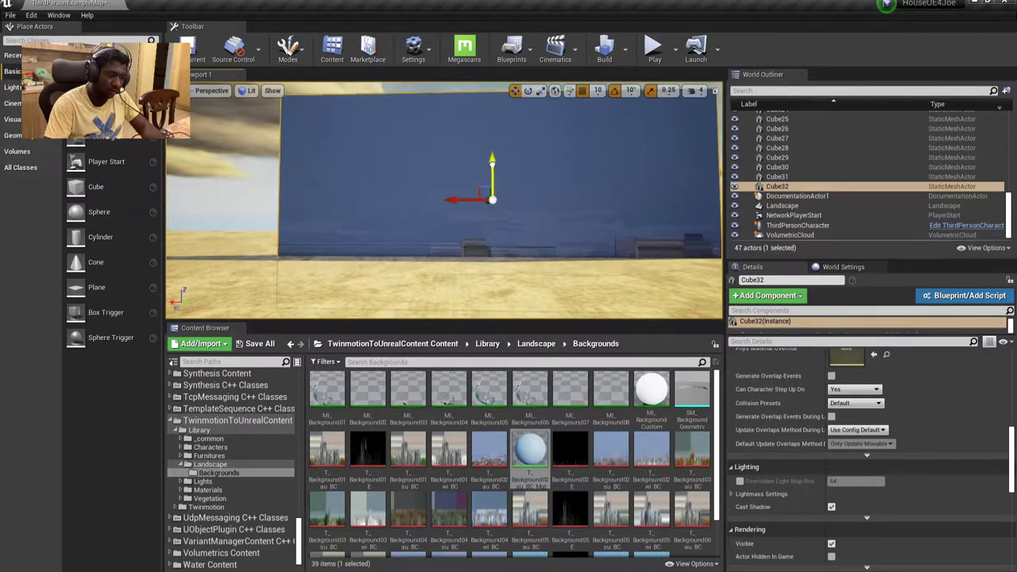
left_click_drag(494, 163, 503, 116)
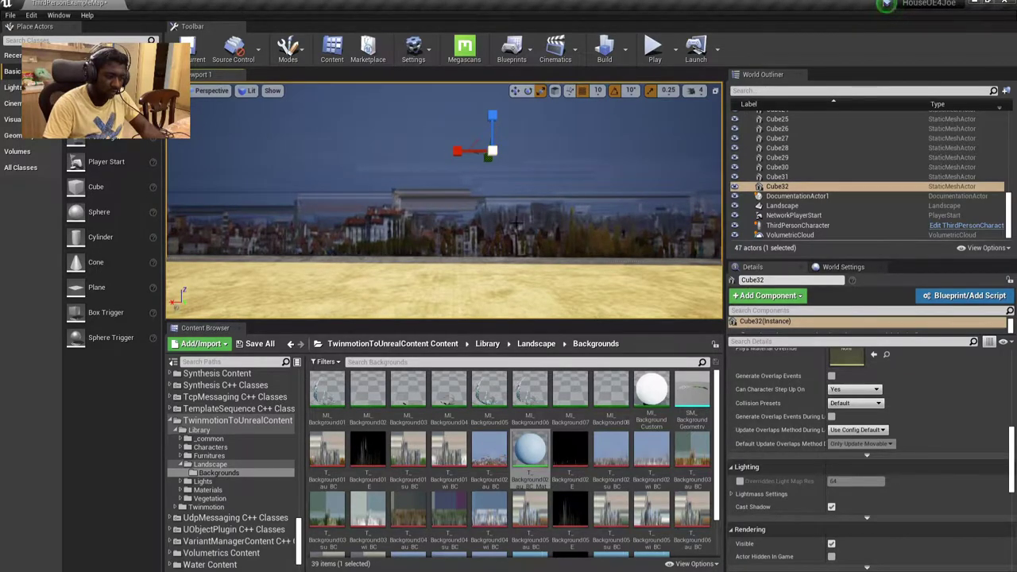
mouse_move(517, 225)
right_mouse_down()
mouse_move(445, 207)
mouse_move(477, 199)
right_mouse_up()
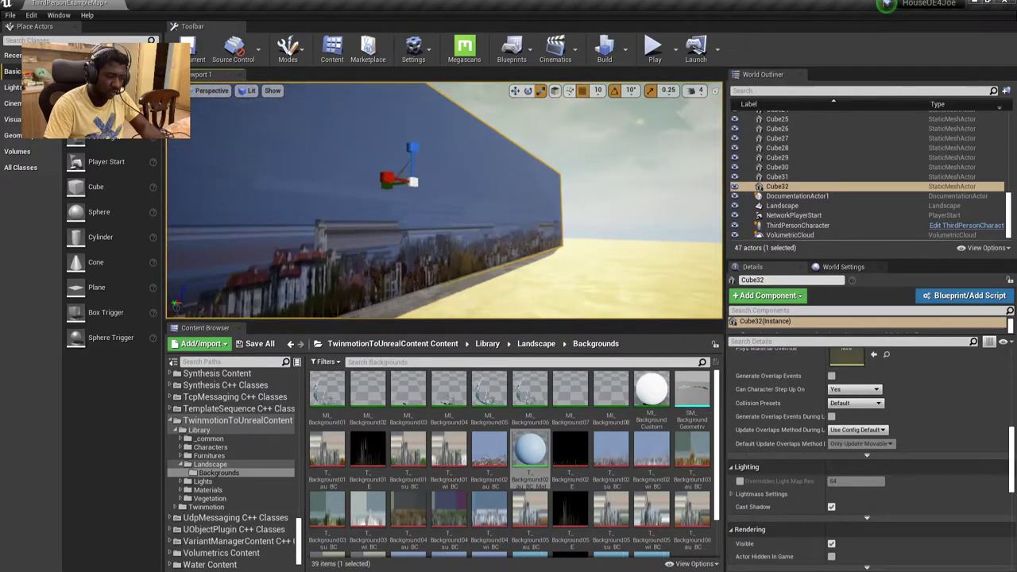
mouse_move(575, 231)
right_mouse_down()
mouse_move(540, 215)
mouse_move(445, 202)
mouse_move(559, 231)
right_mouse_up()
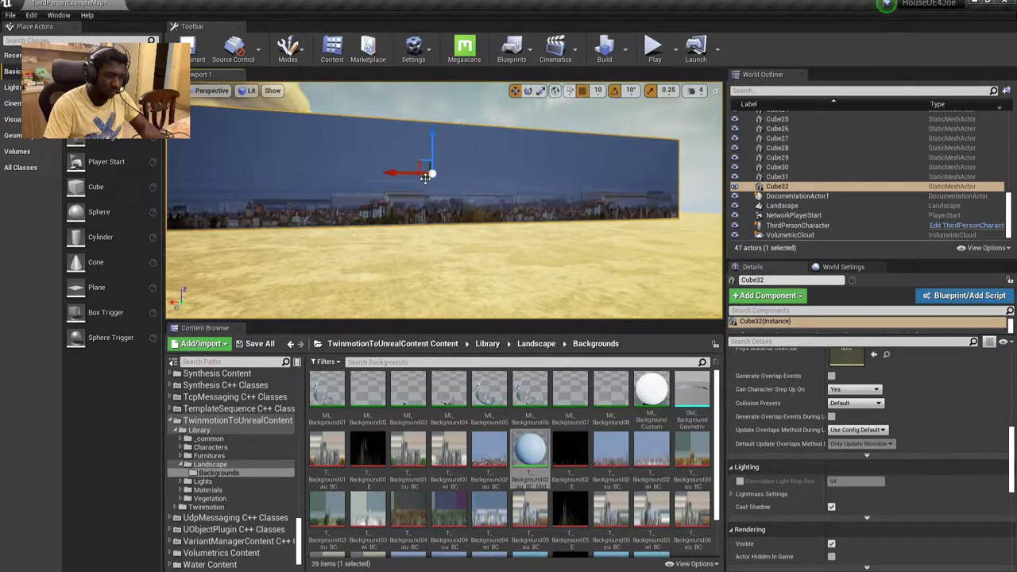
right_click_drag(426, 178, 407, 182)
left_click(588, 302)
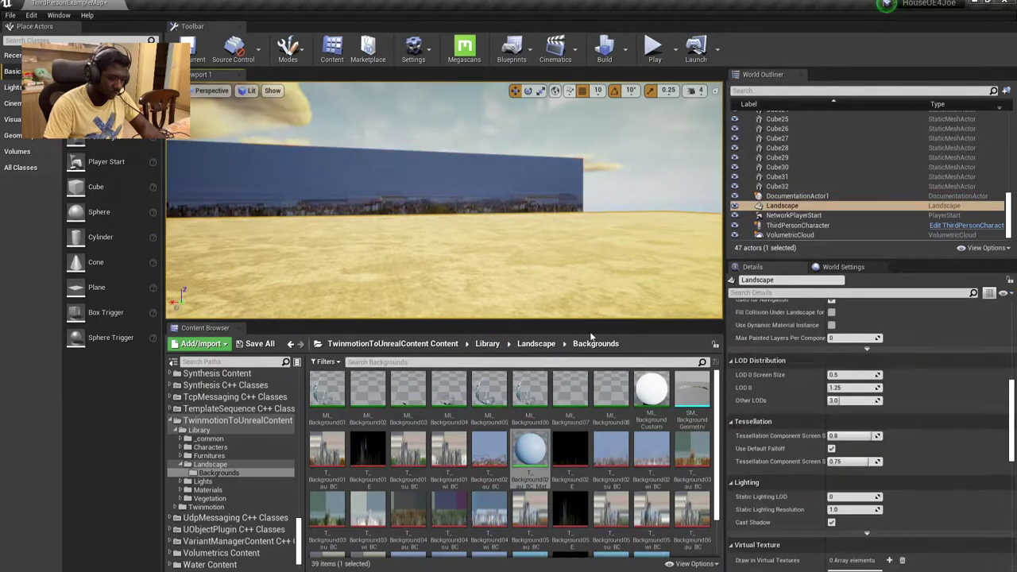
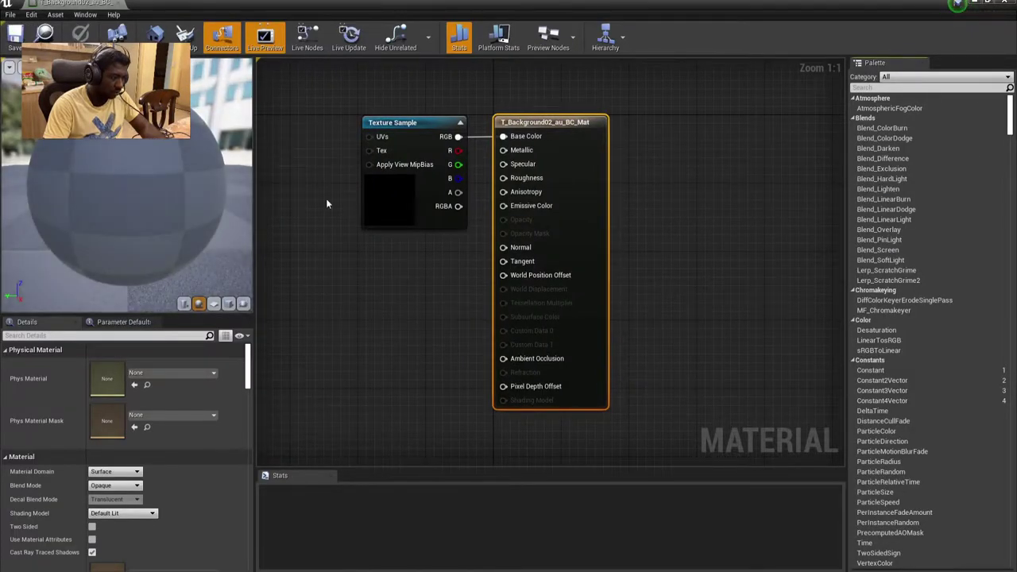
Apply the material so its texture shows, then place a Constant node with value 0
left_click(22, 38)
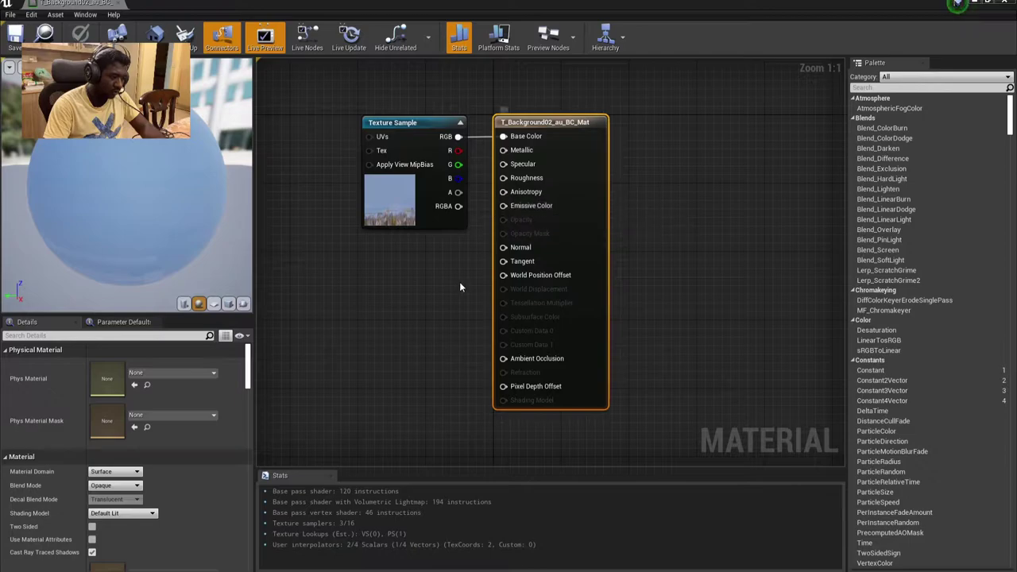
left_click_drag(504, 206, 389, 334)
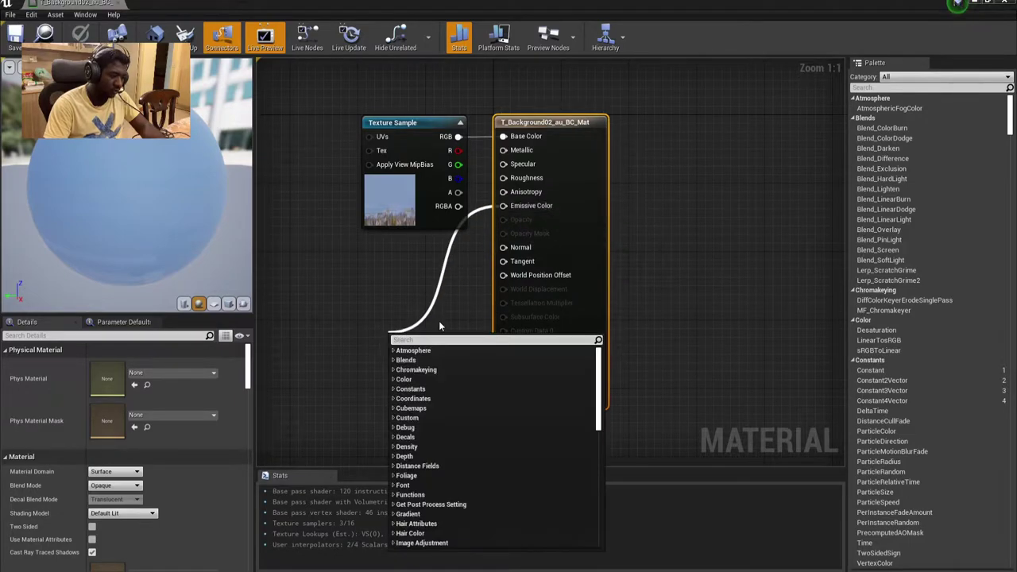
type("1")
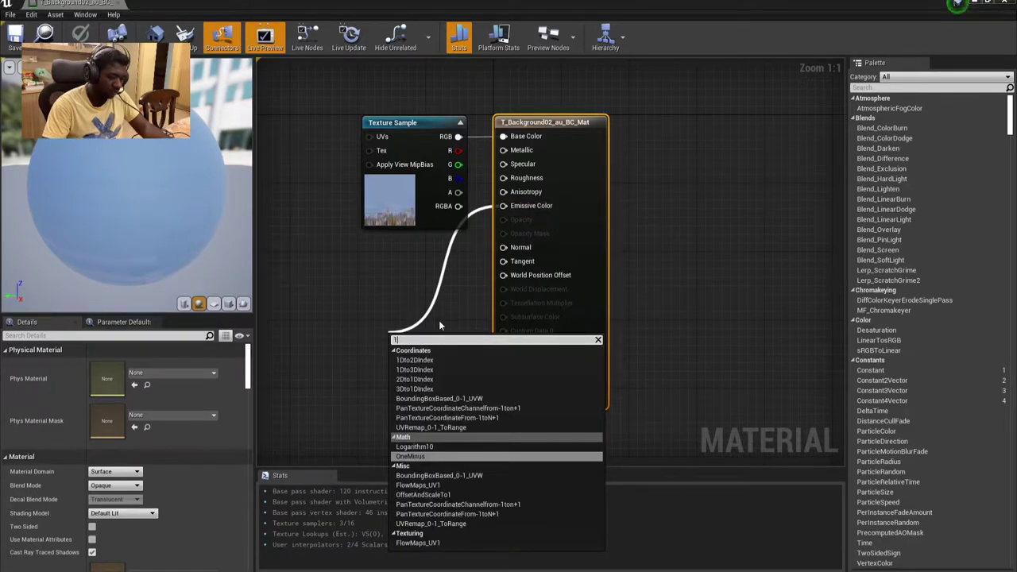
key("BackSpace")
scroll(393, 342, "down", 1)
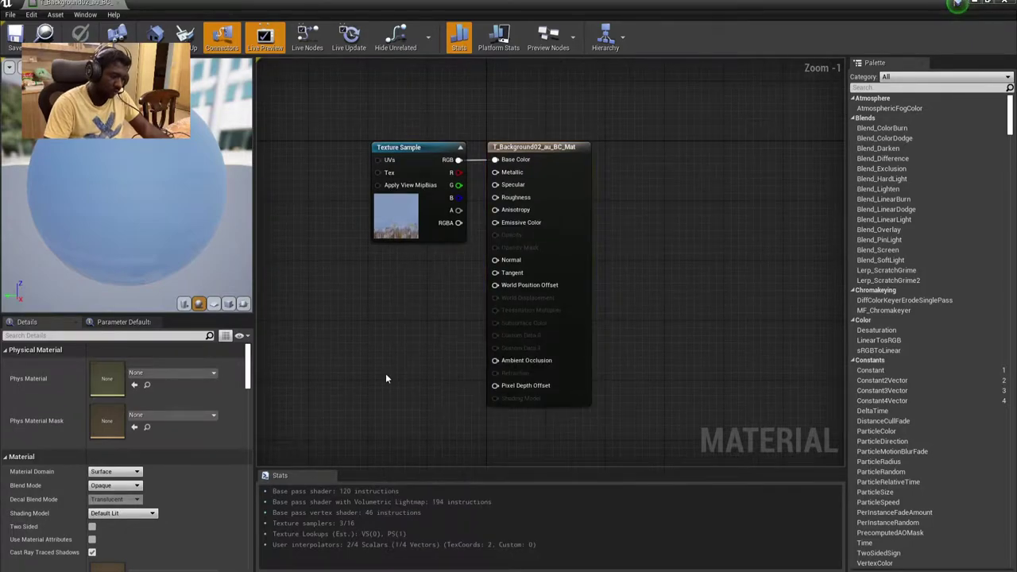
left_click(385, 373)
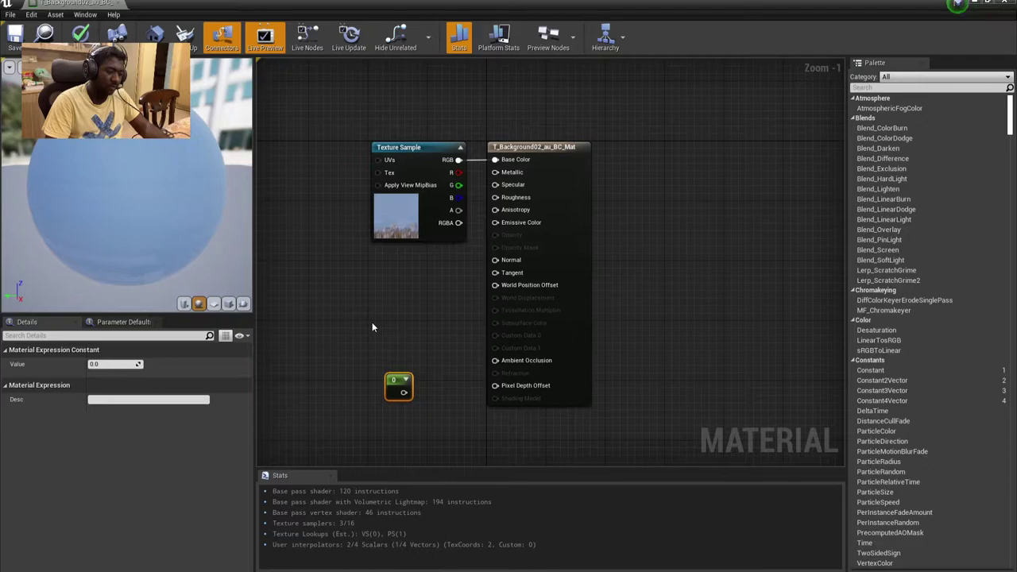
Delete the extra Constant and wire the remaining Constant into Emissive Color
left_click(372, 322)
mouse_move(363, 310)
left_mouse_down()
mouse_move(383, 312)
mouse_move(401, 349)
left_mouse_up()
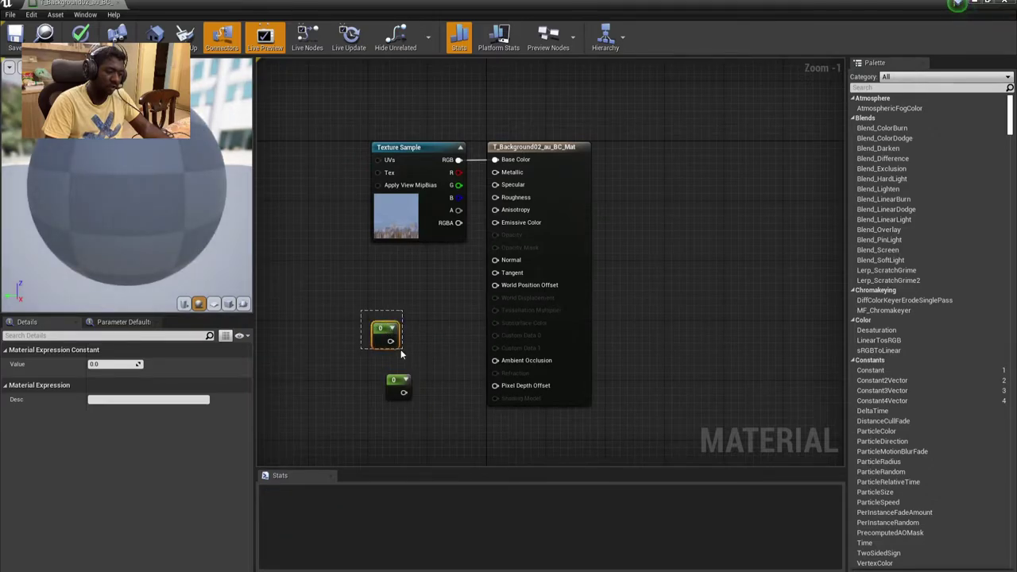
key("Delete")
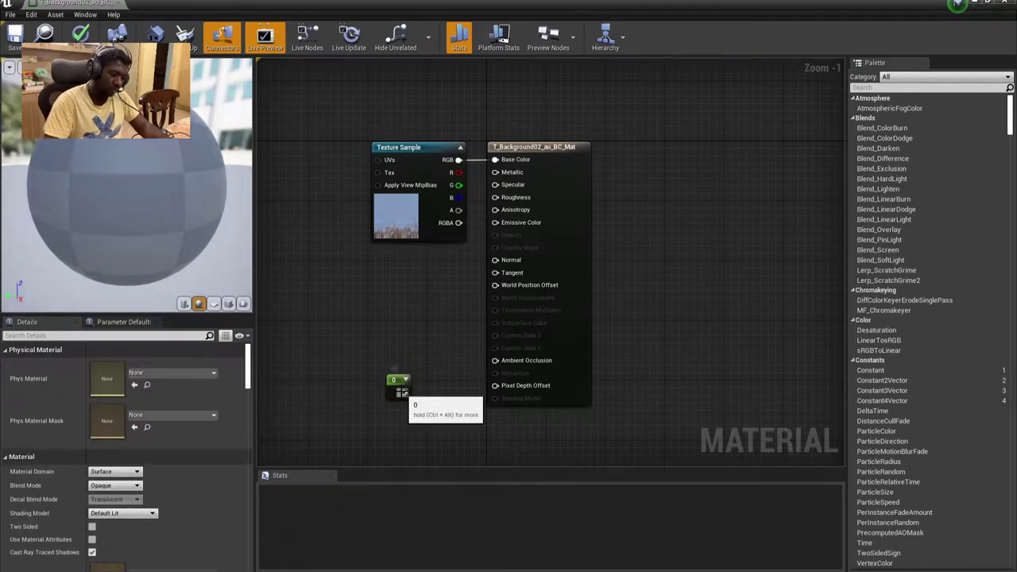
left_click_drag(404, 392, 507, 226)
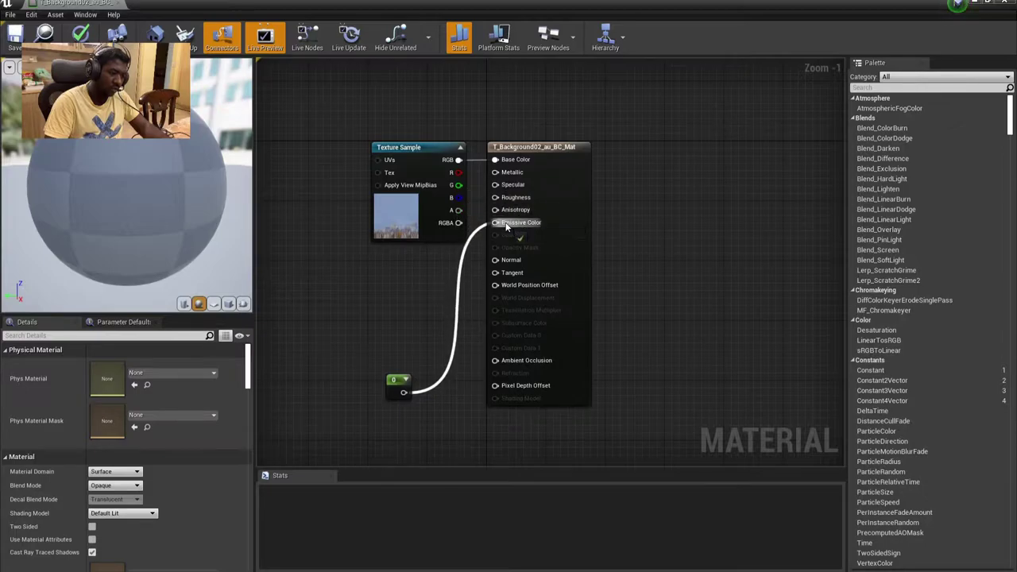
Set the Constant's value to 0.3, then settle on 0.12 and recompile
left_click(394, 385)
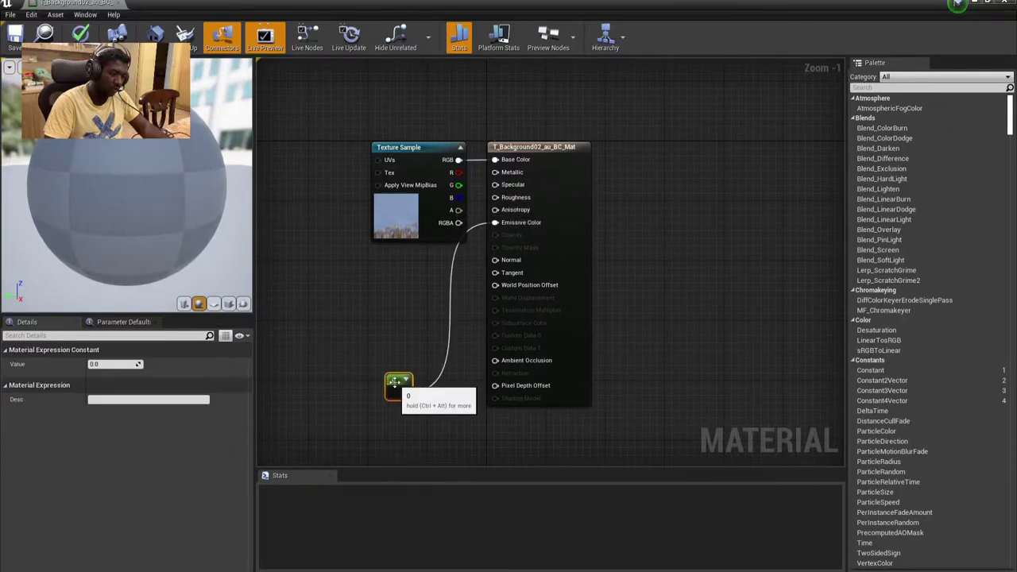
key("Tab")
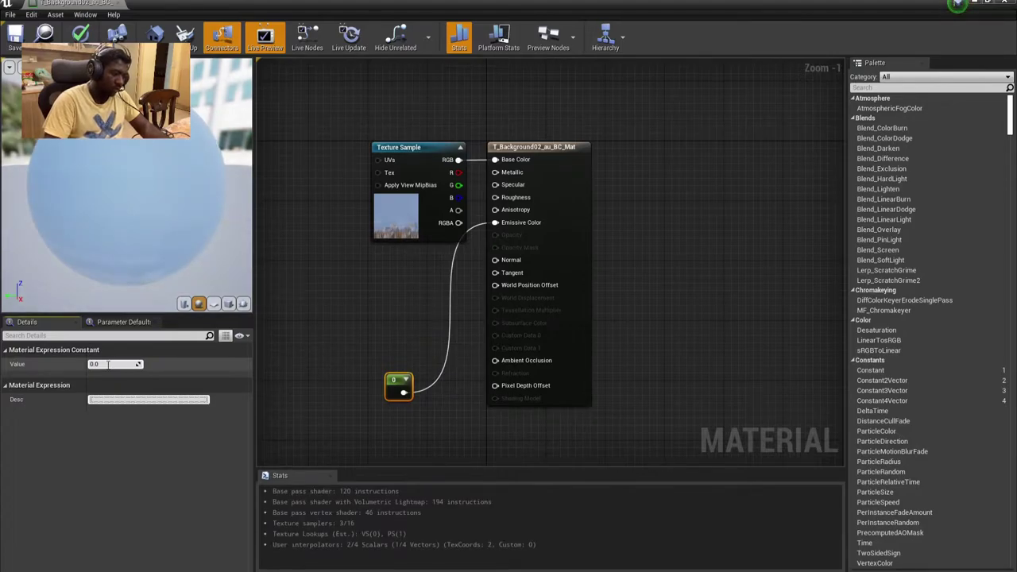
left_click(108, 364)
type("0.")
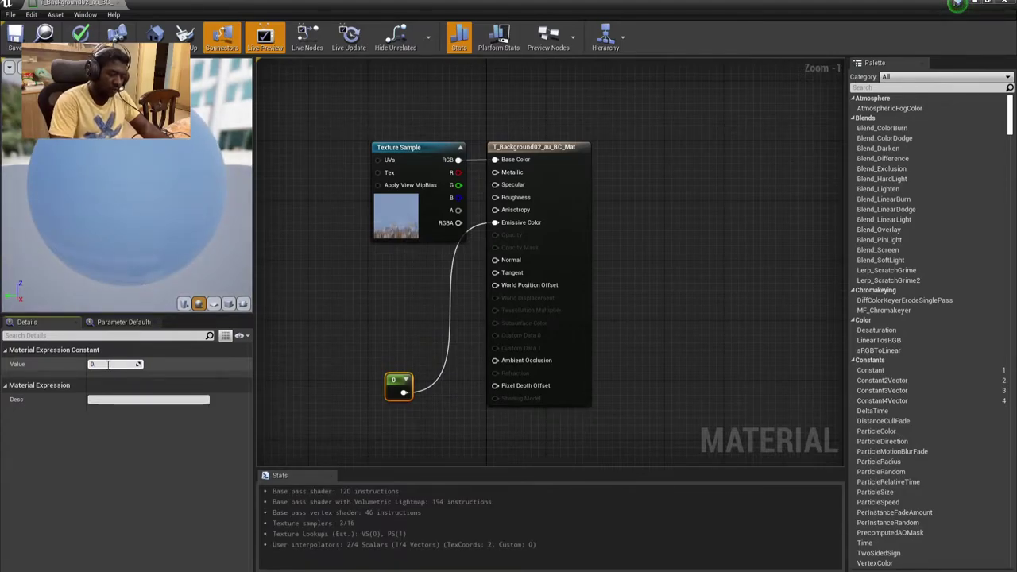
type("3")
key("Return")
left_click(356, 295)
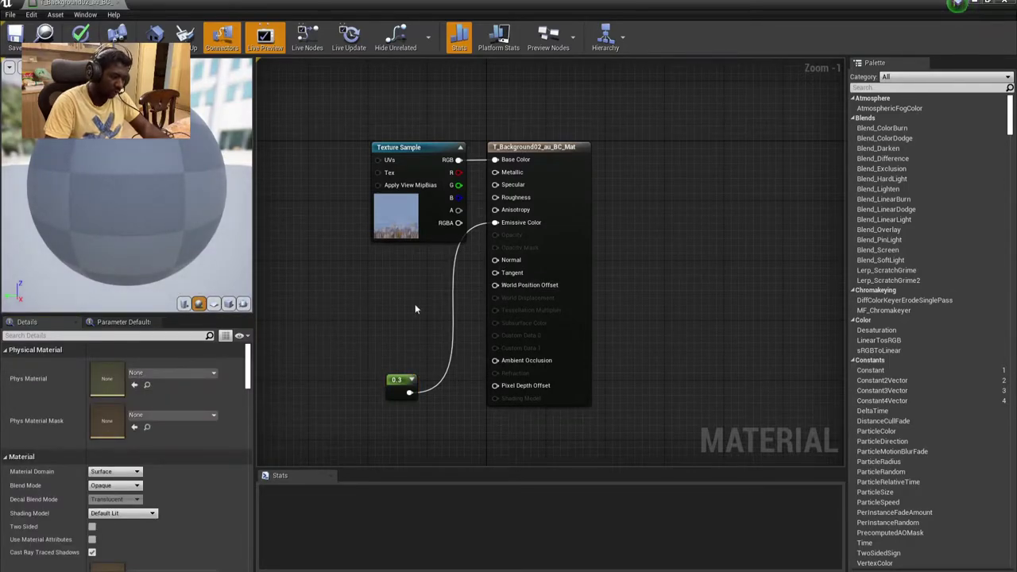
left_click(396, 379)
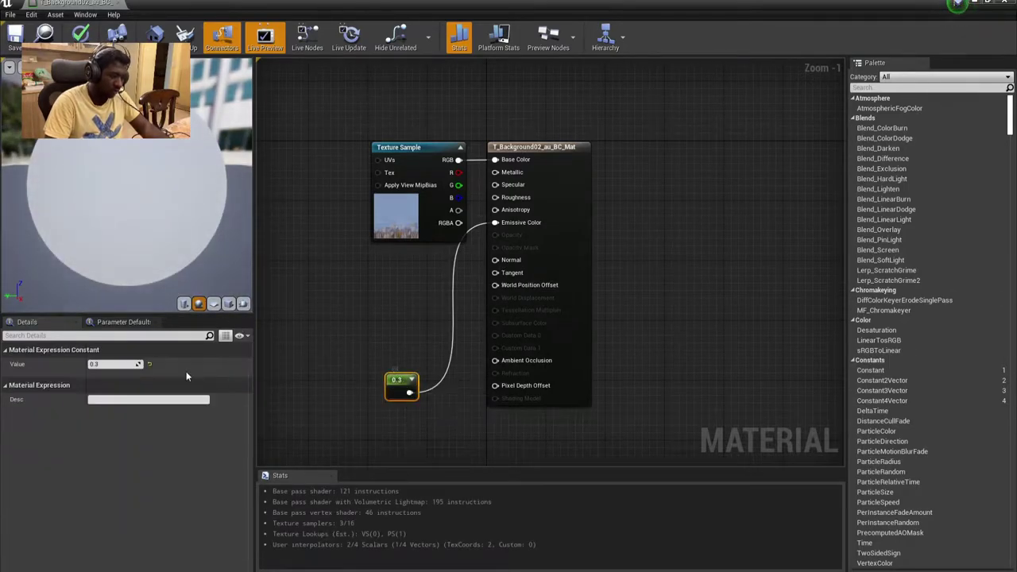
left_click(111, 364)
type("0.12")
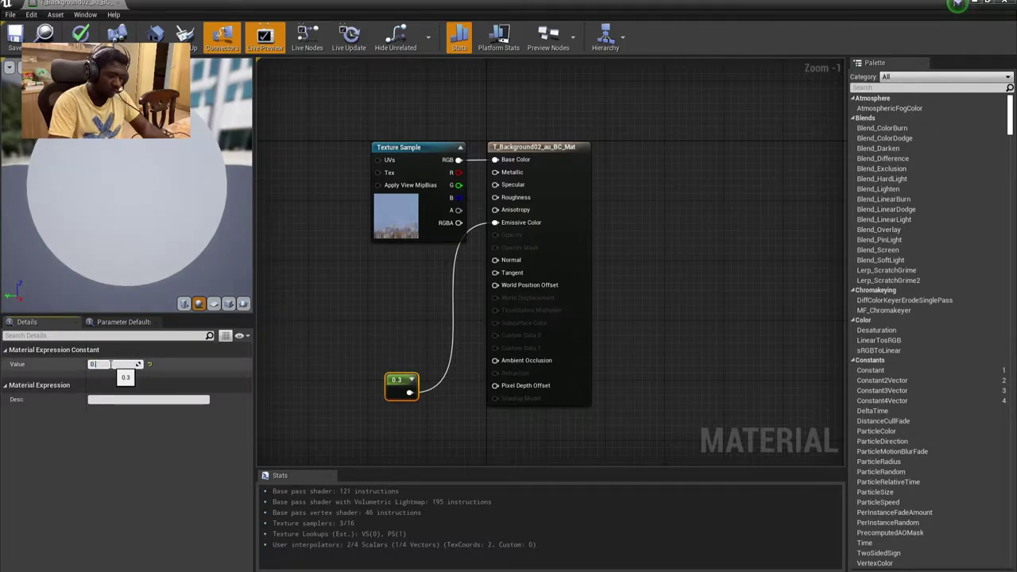
key("Return")
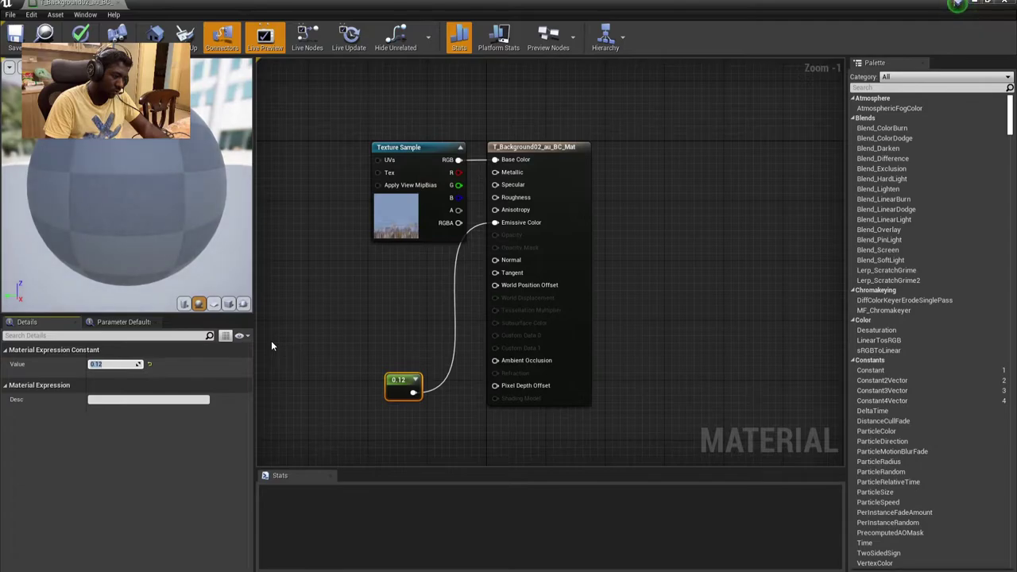
left_click(309, 326)
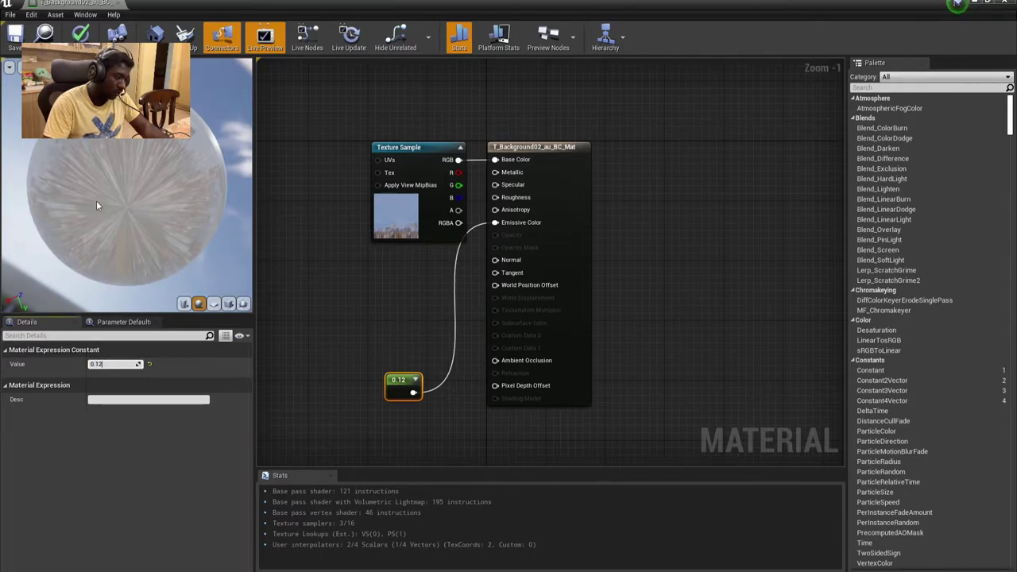
Change the emissive Constant's value to 0.05, save the material and close the Material Editor
left_click(111, 364)
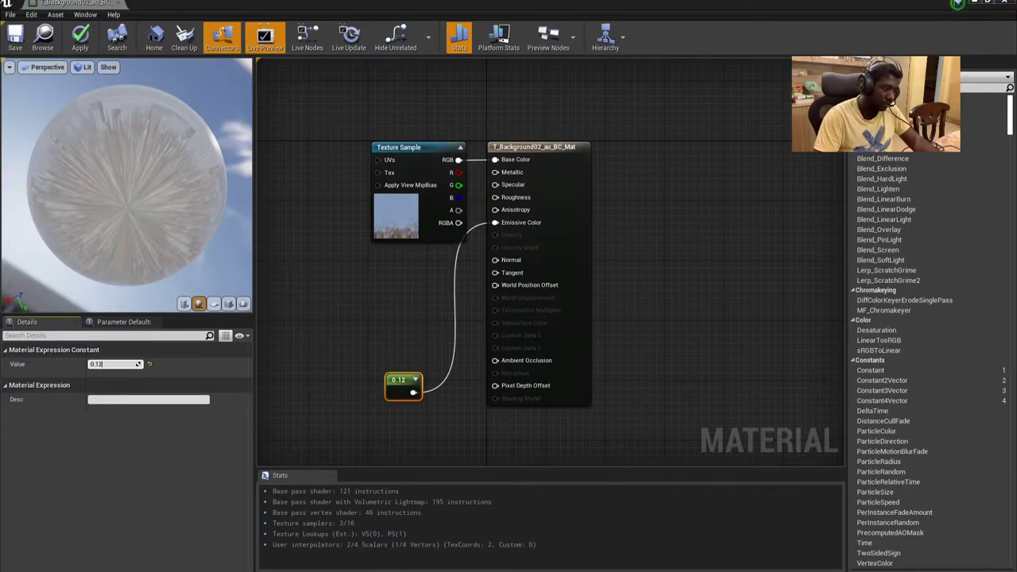
left_click_drag(190, 209, 151, 182)
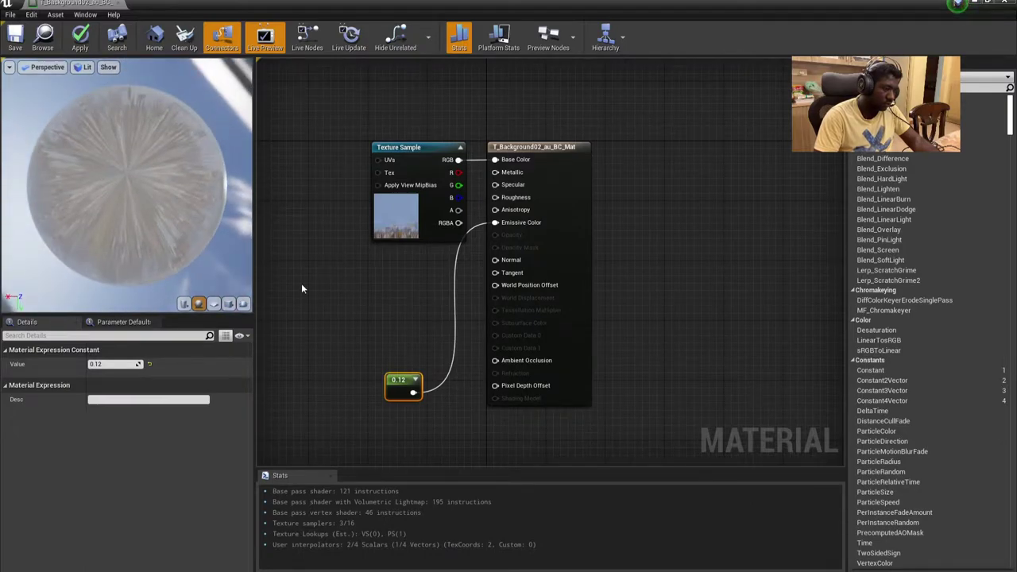
left_click(118, 365)
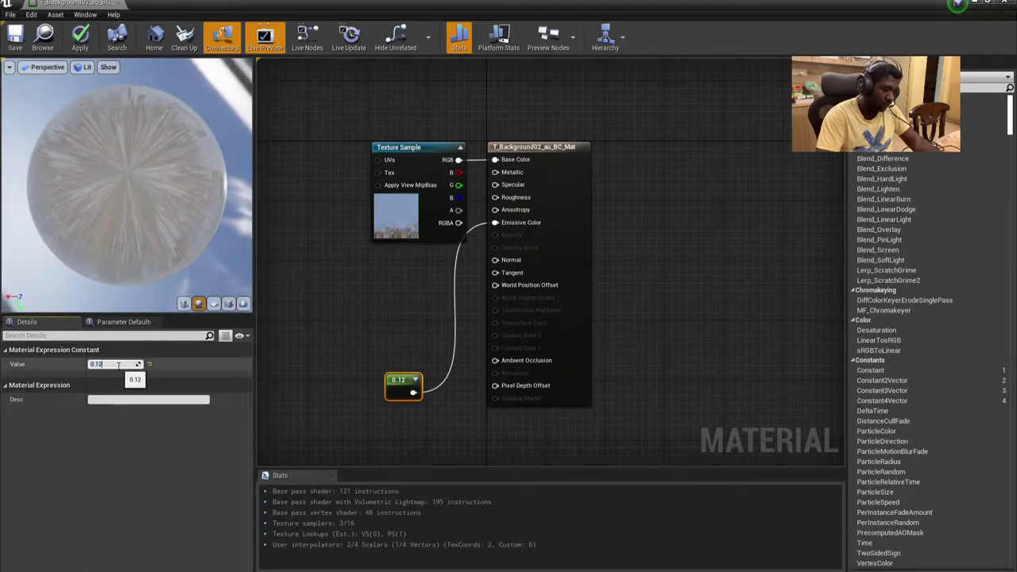
type("0")
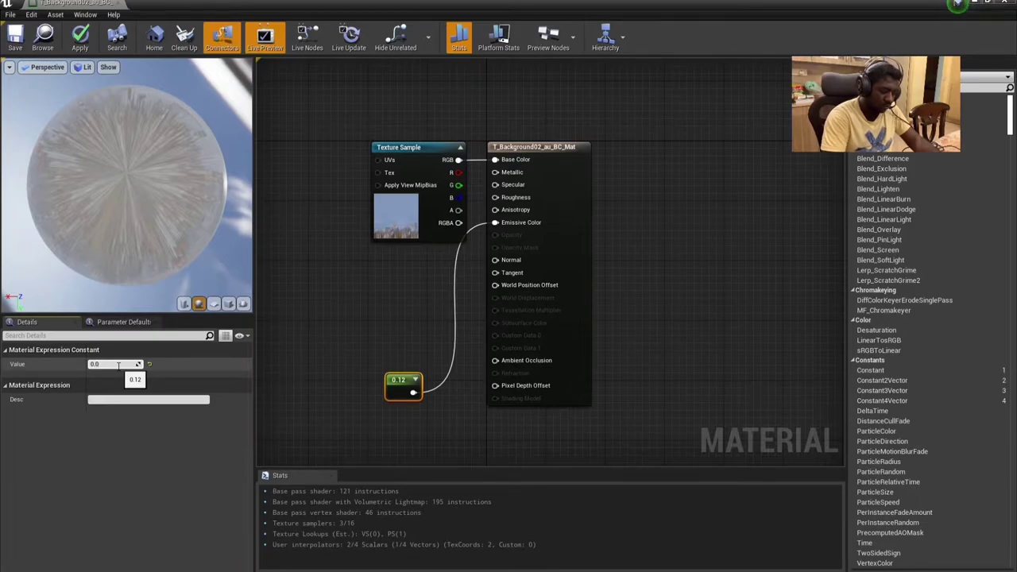
type(".15")
key("Return")
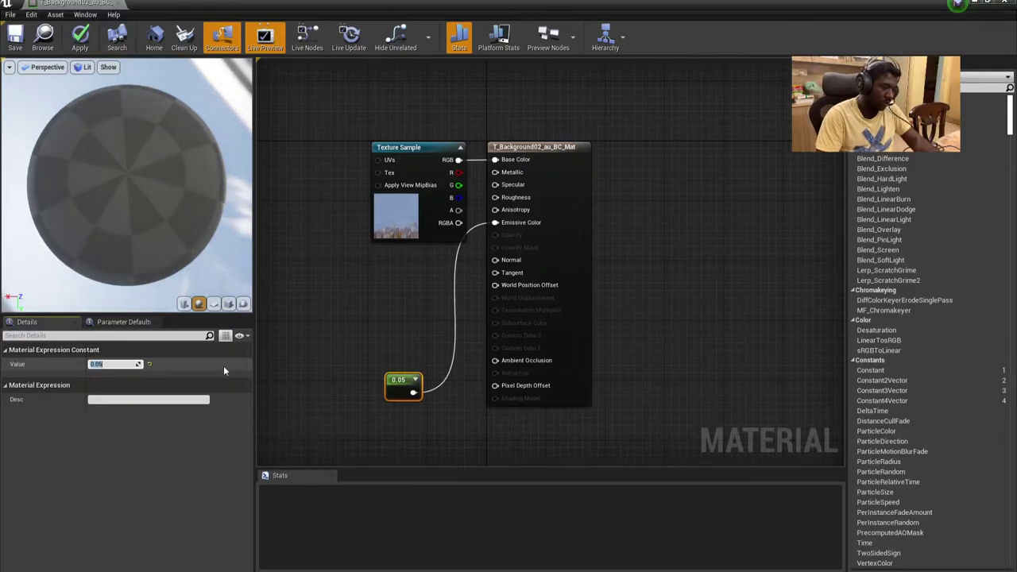
left_click(223, 365)
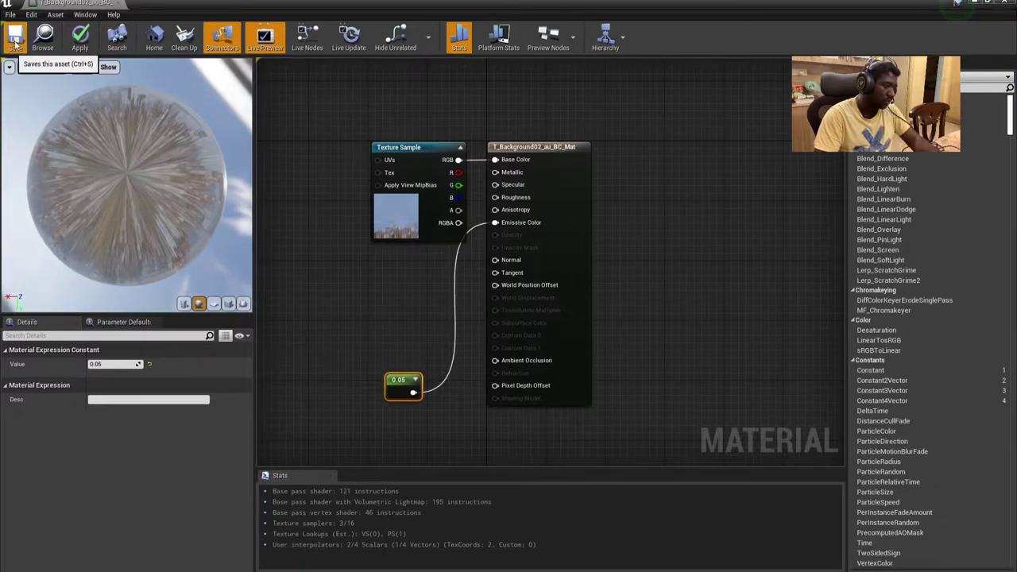
key("ctrl+s")
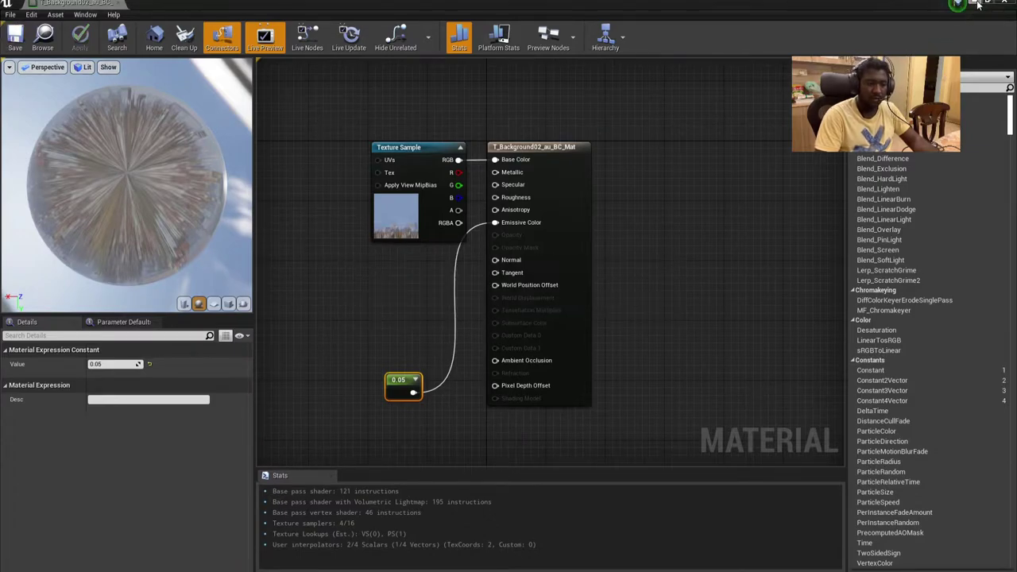
left_click(958, 4)
Delete the long Cube32 wall and save the level
right_click_drag(445, 198, 573, 191)
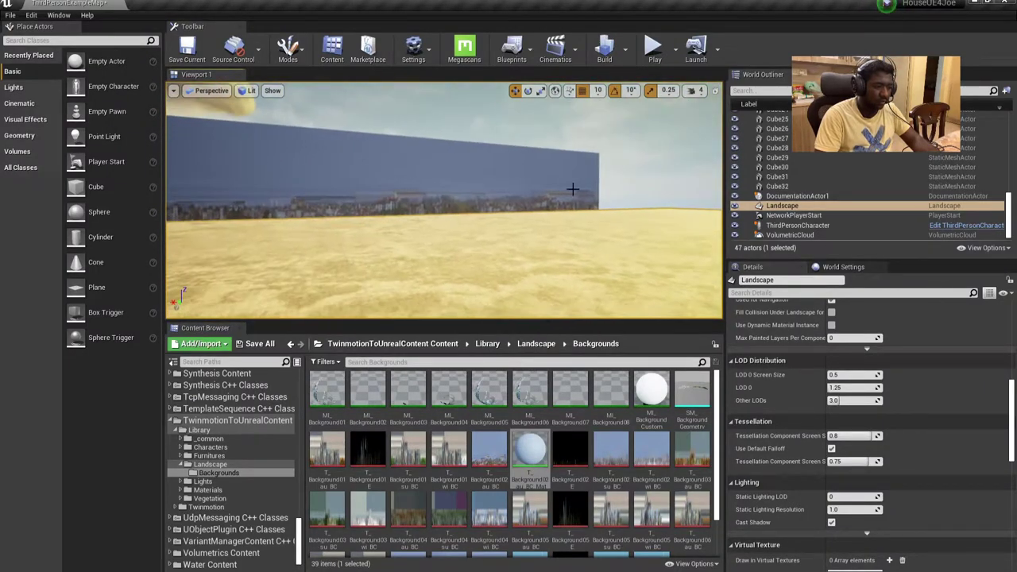
left_click(444, 176)
mouse_move(421, 180)
left_mouse_down()
mouse_move(329, 195)
mouse_move(491, 165)
left_mouse_up()
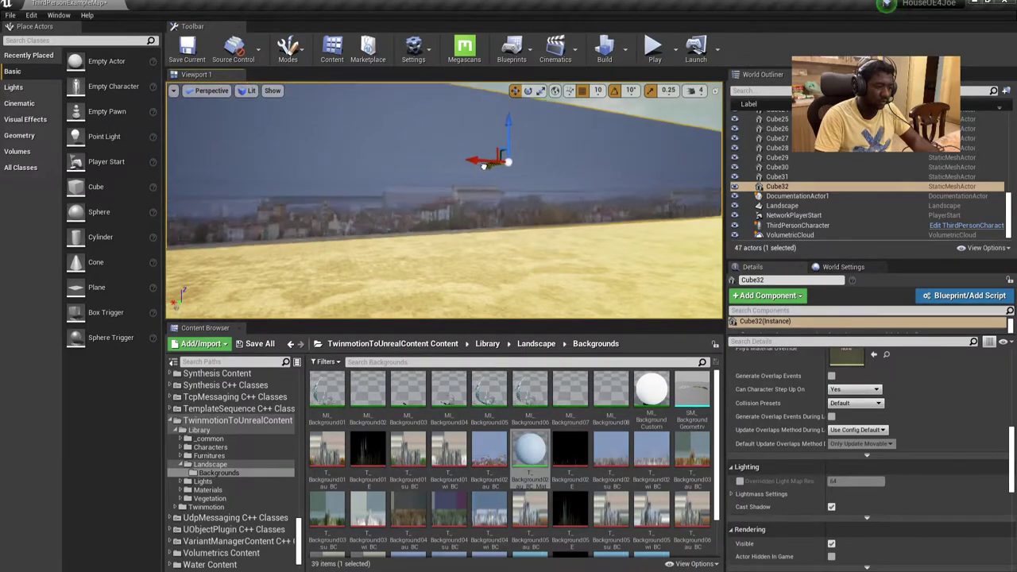
key("Delete")
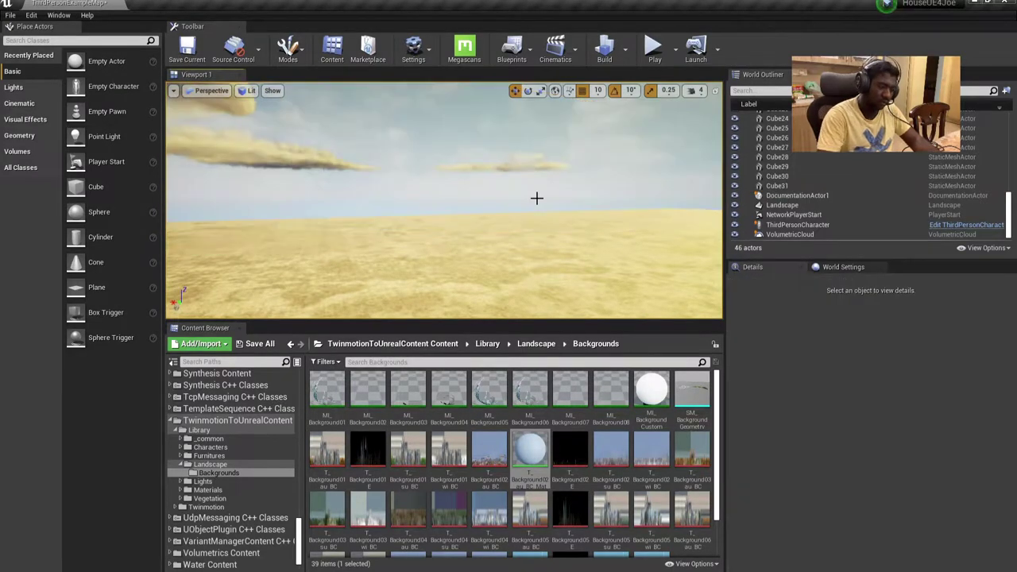
mouse_move(538, 199)
right_mouse_down()
mouse_move(604, 199)
mouse_move(477, 198)
mouse_move(547, 192)
right_mouse_up()
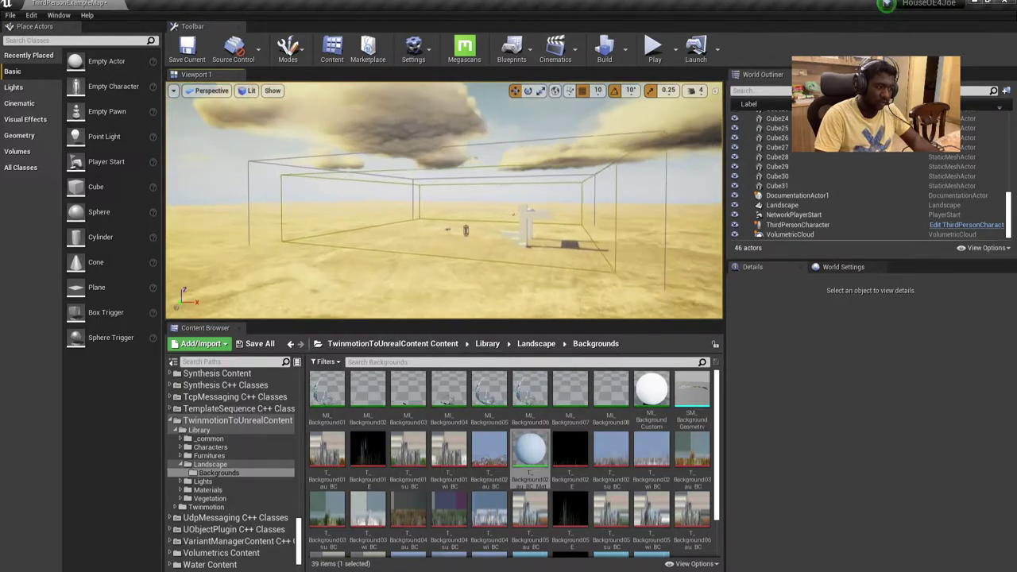
key("ctrl+s")
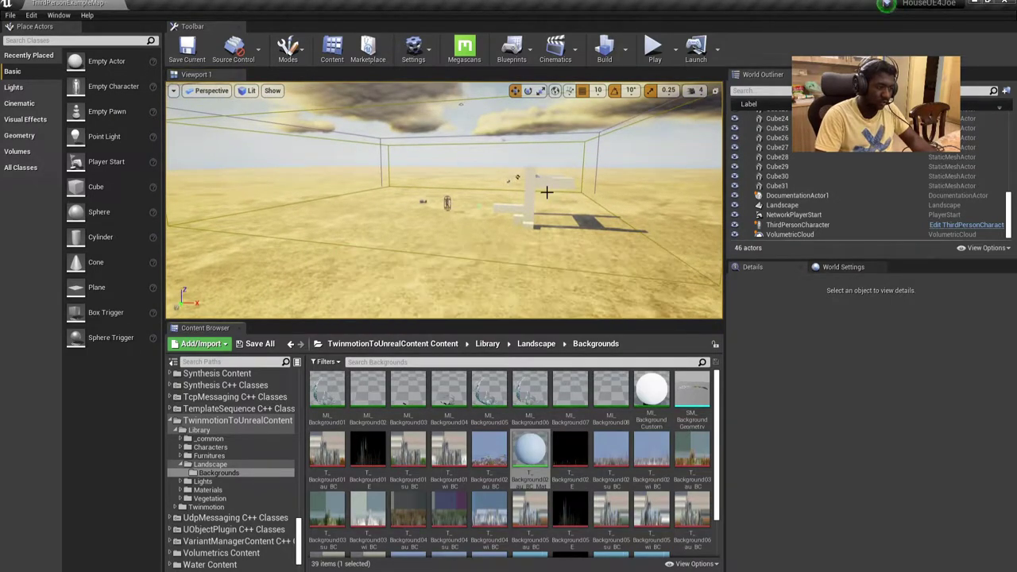
Resize the viewport and Content Browser so Library subfolders show, and view the frame from afar
mouse_move(547, 192)
right_mouse_down()
mouse_move(588, 195)
mouse_move(556, 195)
right_mouse_up()
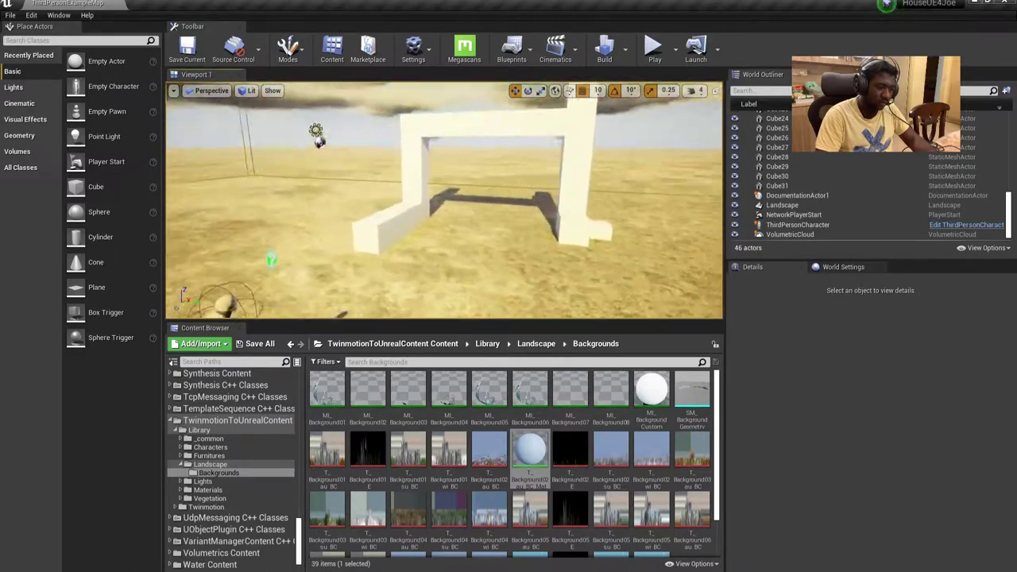
mouse_move(409, 282)
right_mouse_down()
mouse_move(445, 278)
mouse_move(445, 263)
right_mouse_up()
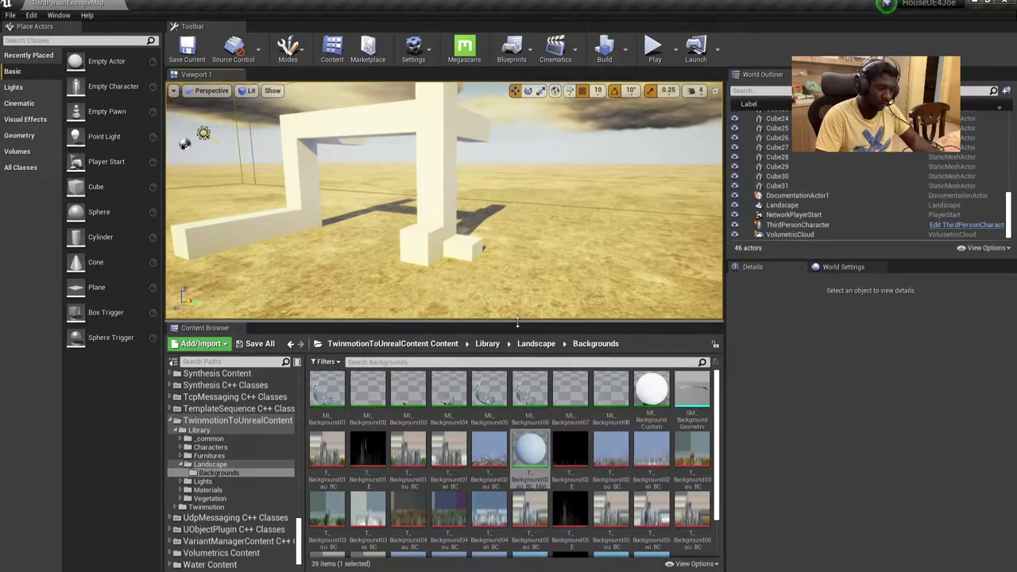
left_click_drag(520, 321, 519, 474)
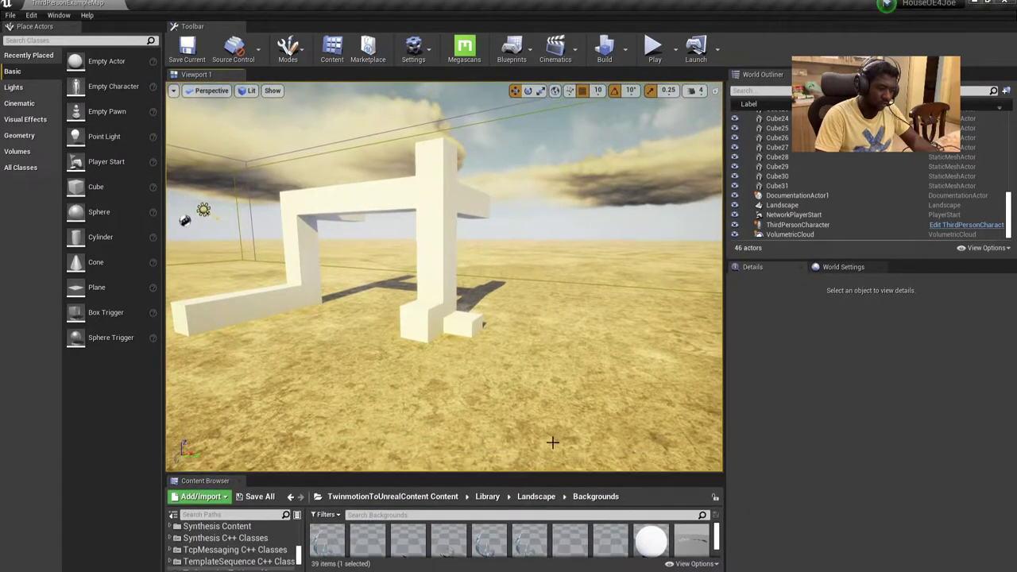
left_click_drag(723, 286, 880, 285)
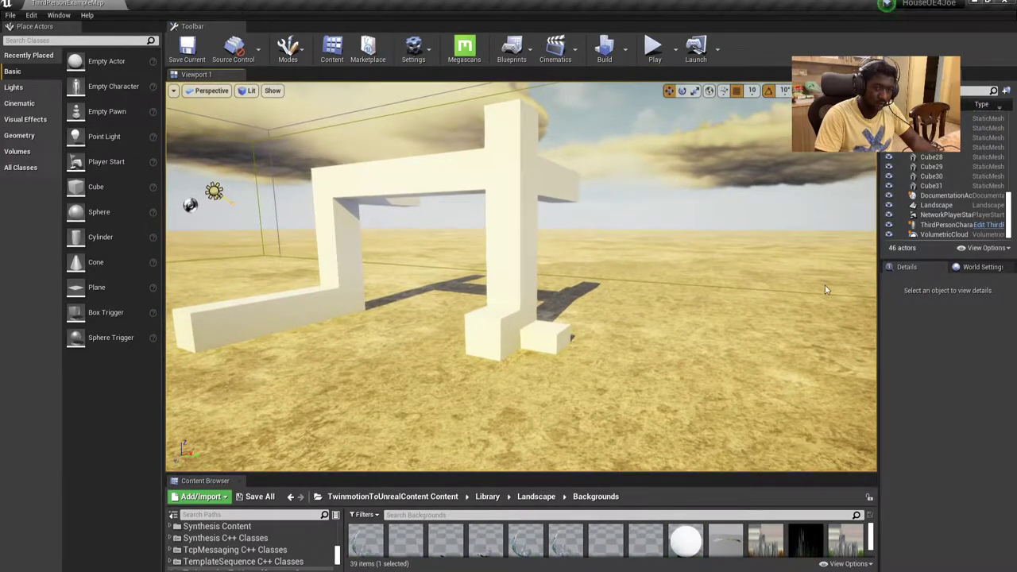
right_click_drag(517, 279, 438, 278)
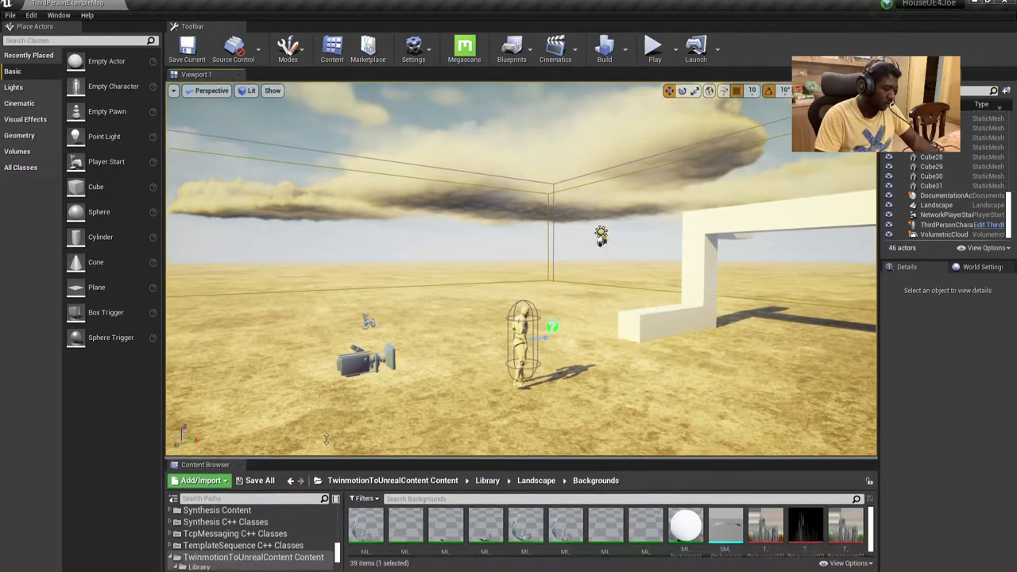
left_click_drag(318, 474, 328, 432)
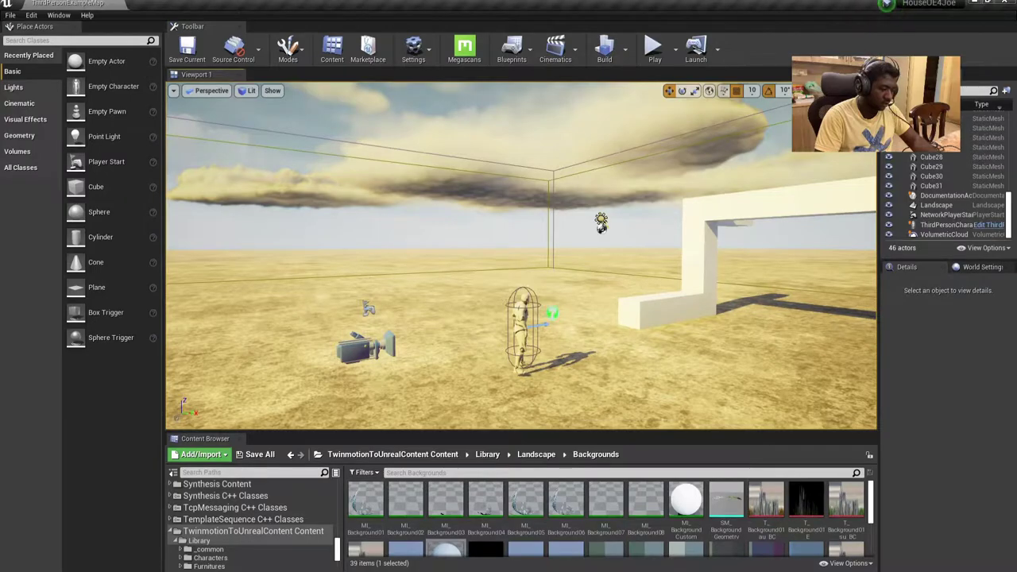
mouse_move(681, 311)
right_mouse_down()
mouse_move(675, 286)
mouse_move(322, 182)
mouse_move(514, 207)
mouse_move(429, 188)
right_mouse_up()
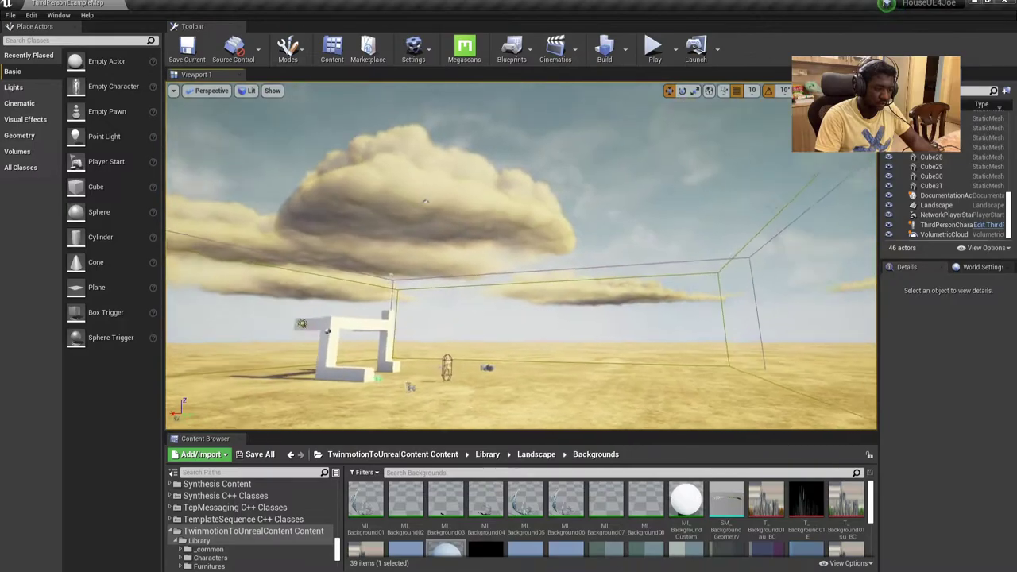
Select the VolumetricCloud actor and review its Details settings
left_click(936, 234)
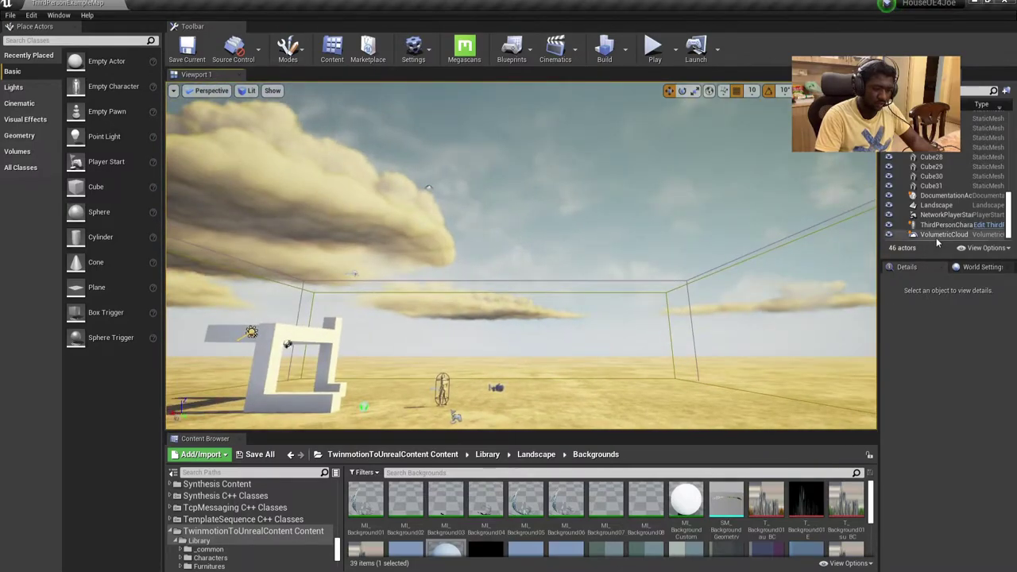
scroll(946, 428, "down", 5)
scroll(946, 428, "up", 4)
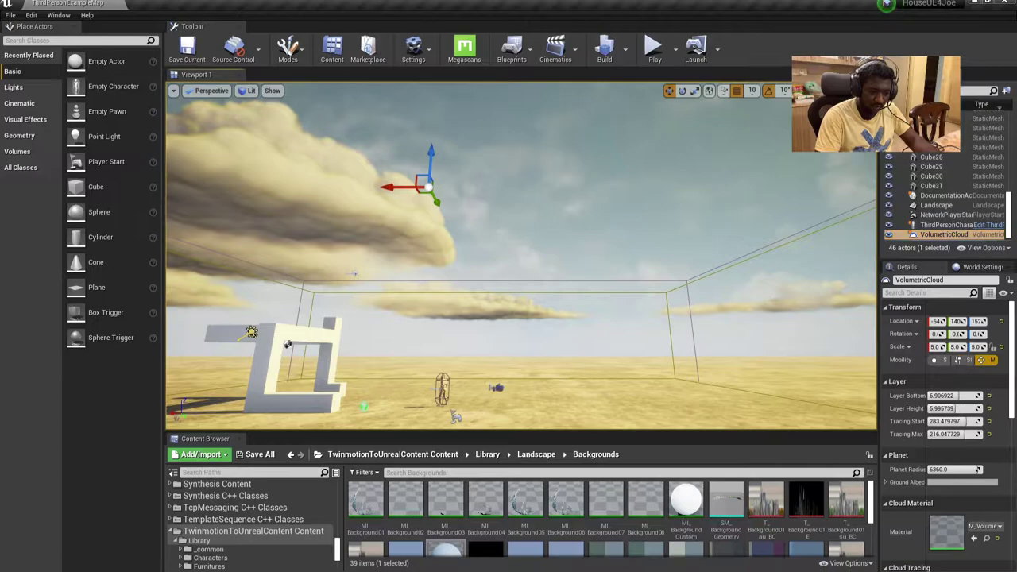
left_click_drag(821, 331, 795, 349)
Widen the side panels and select 1SkySphereBlueprint to show sun brightness and cloud settings
left_click_drag(879, 317, 709, 318)
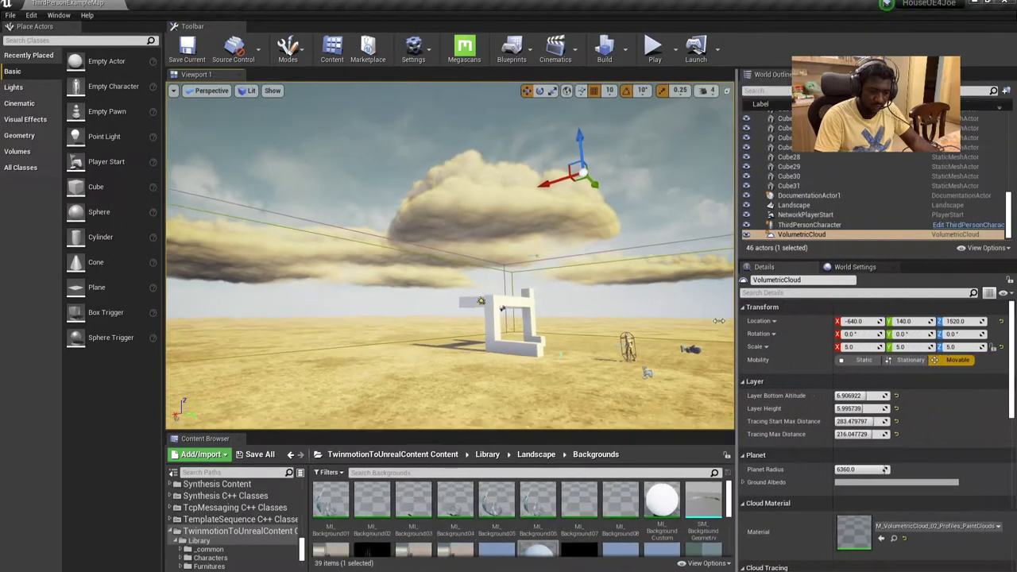
scroll(811, 218, "up", 10)
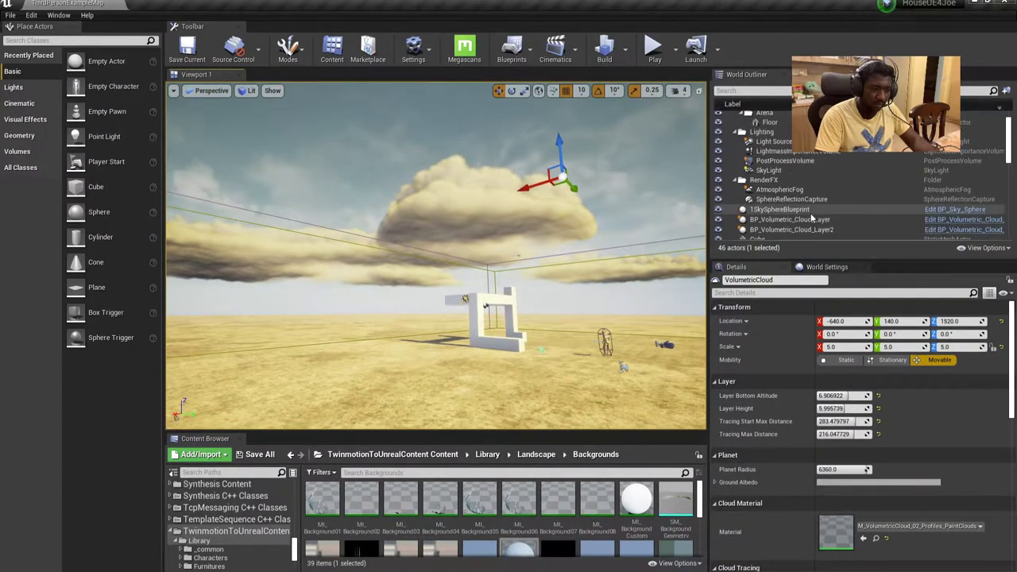
scroll(791, 198, "down", 3)
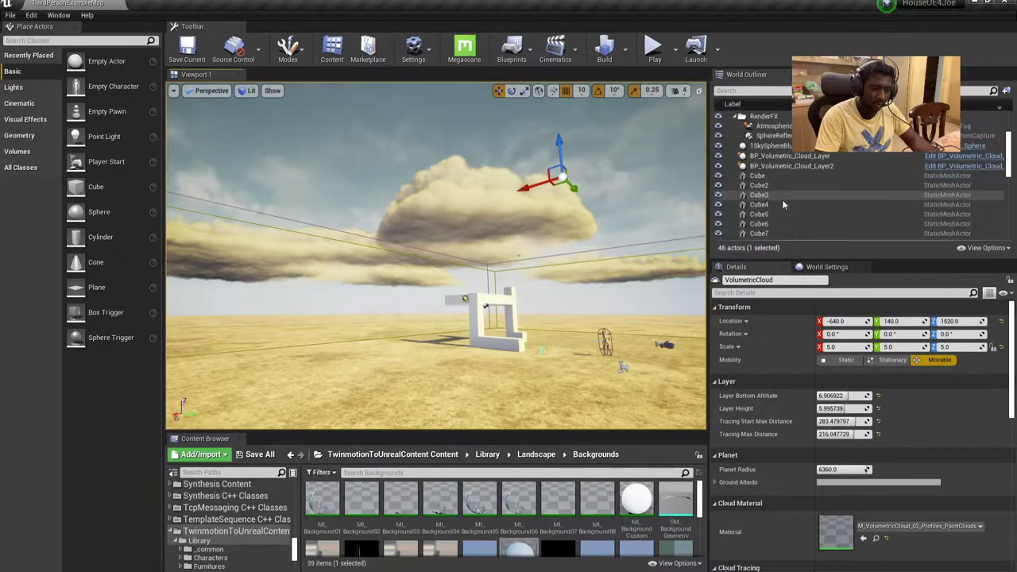
scroll(779, 231, "down", 3)
scroll(780, 230, "down", 5)
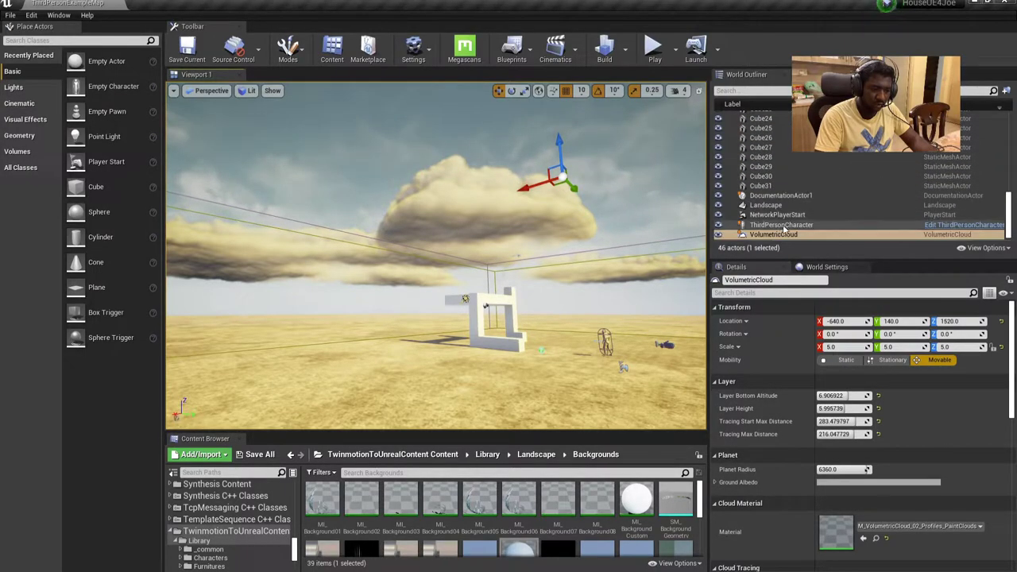
scroll(791, 218, "up", 6)
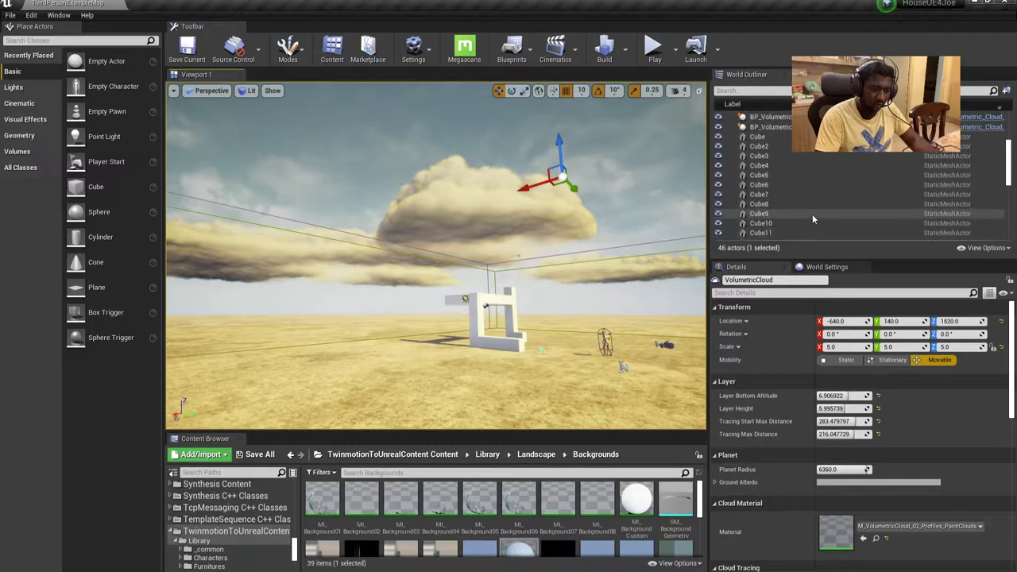
scroll(791, 218, "up", 6)
scroll(790, 219, "up", 2)
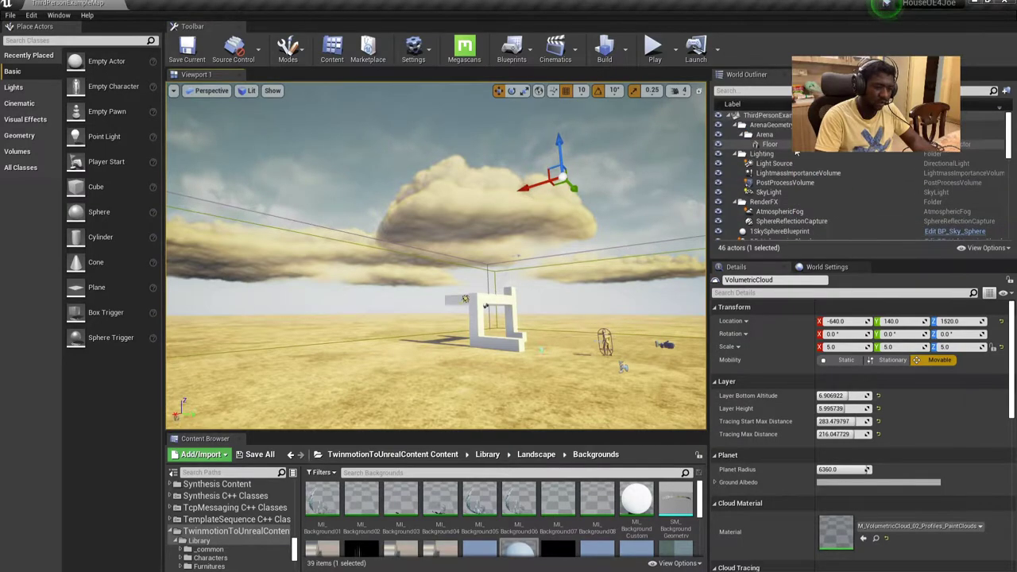
left_click(791, 233)
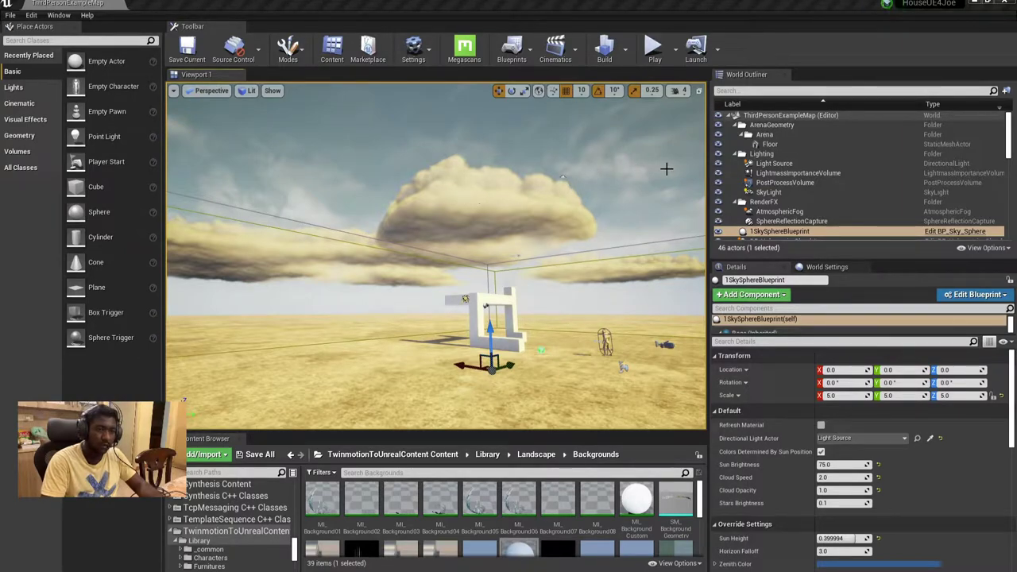
left_click_drag(618, 246, 675, 127)
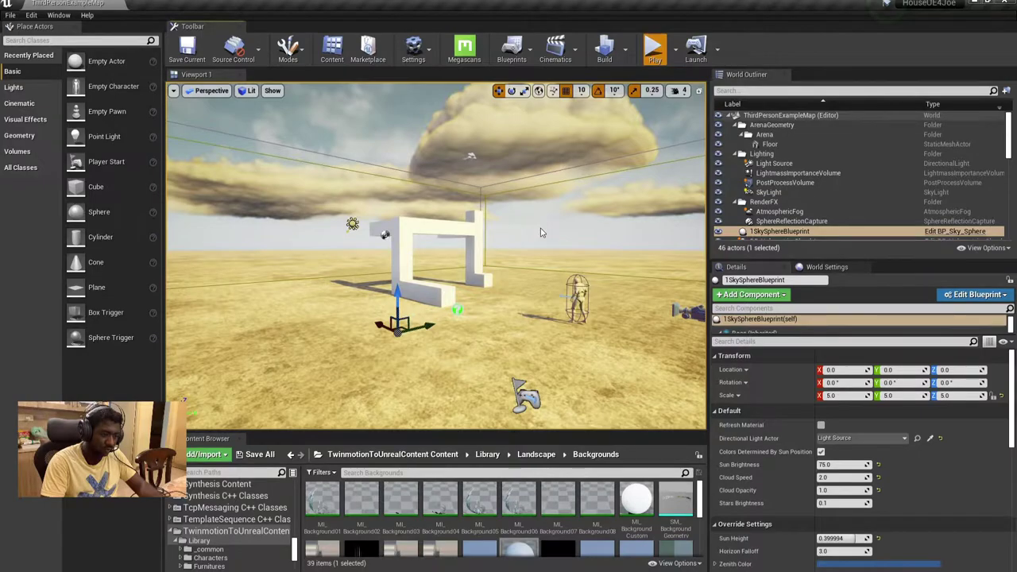
key("alt+p")
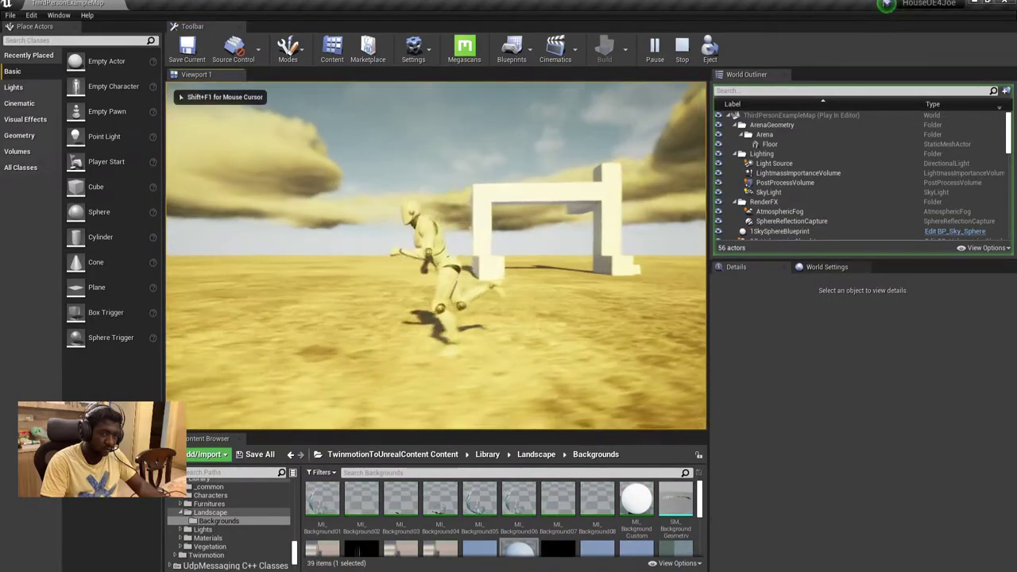
key("space")
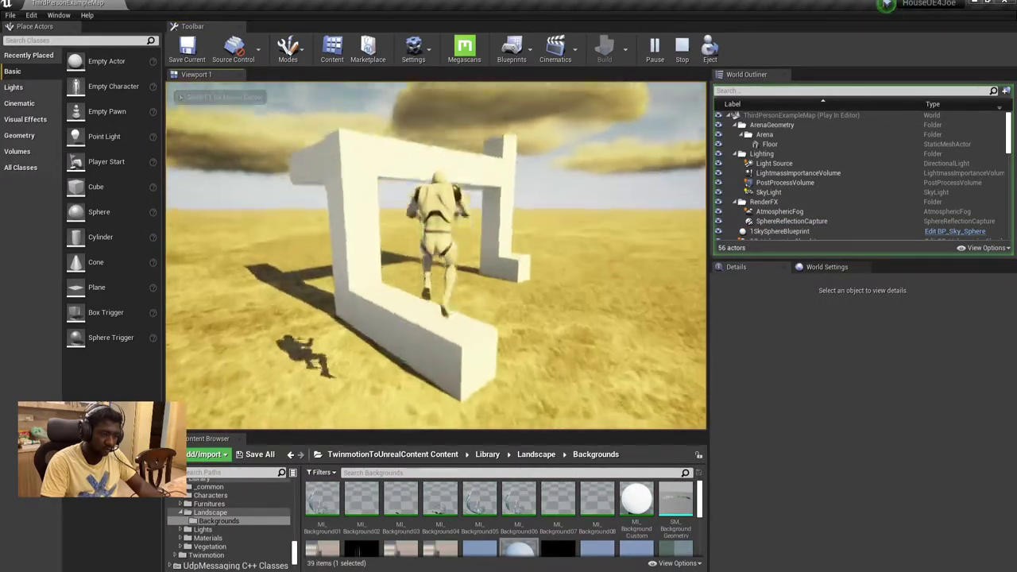
key("w")
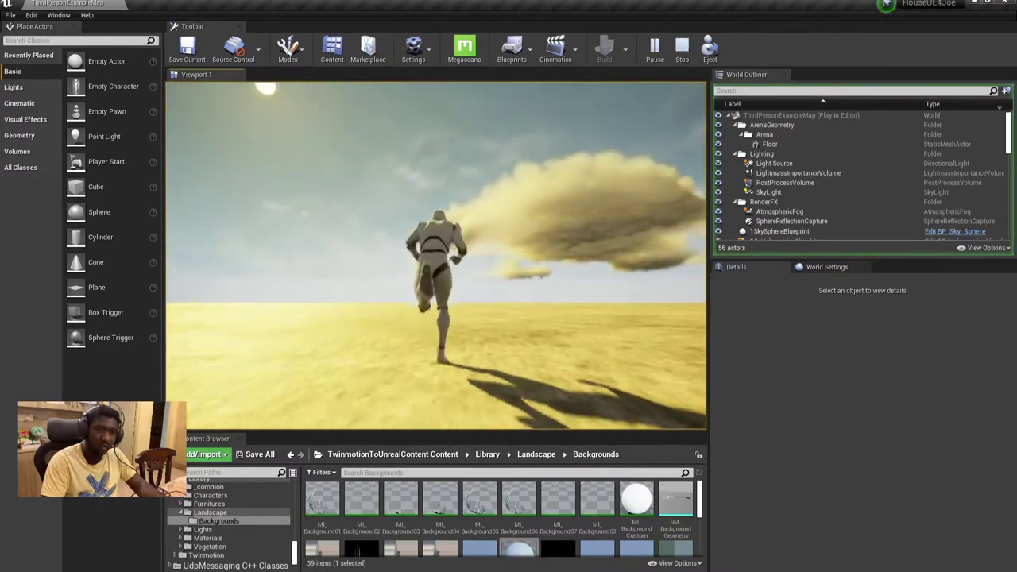
key("w")
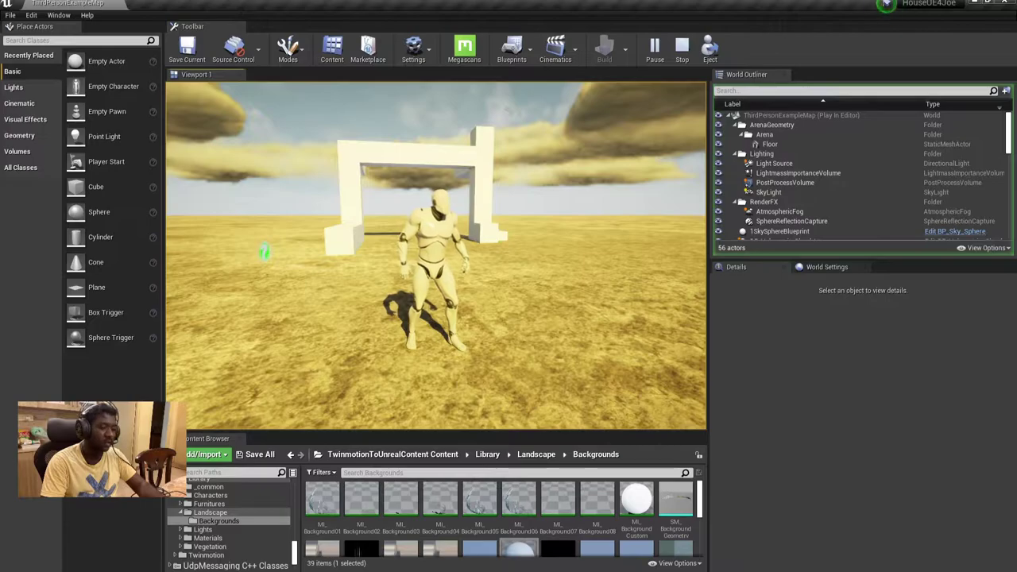
Stop the test play and reframe the viewport on the arch
key("Escape")
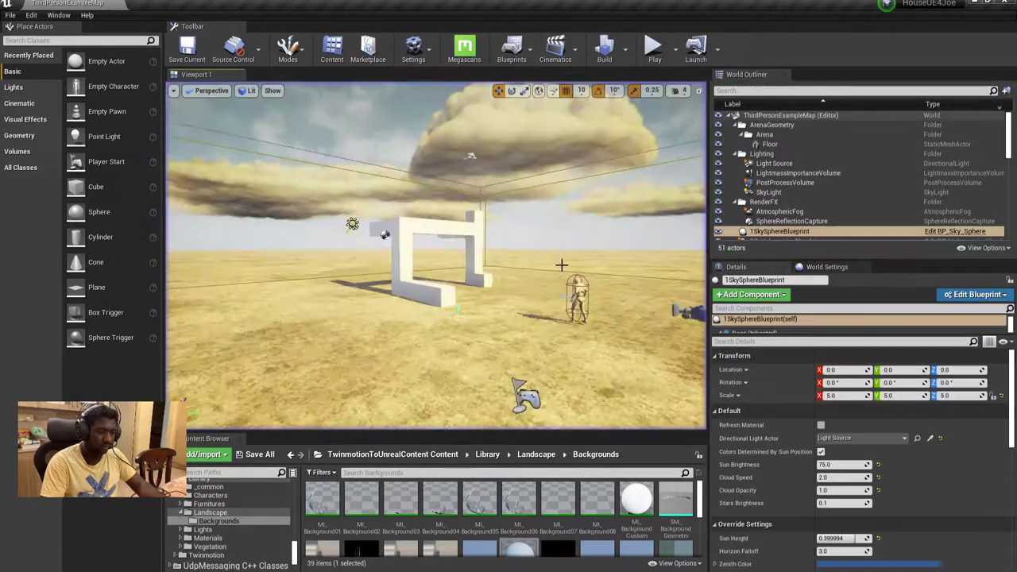
key("w")
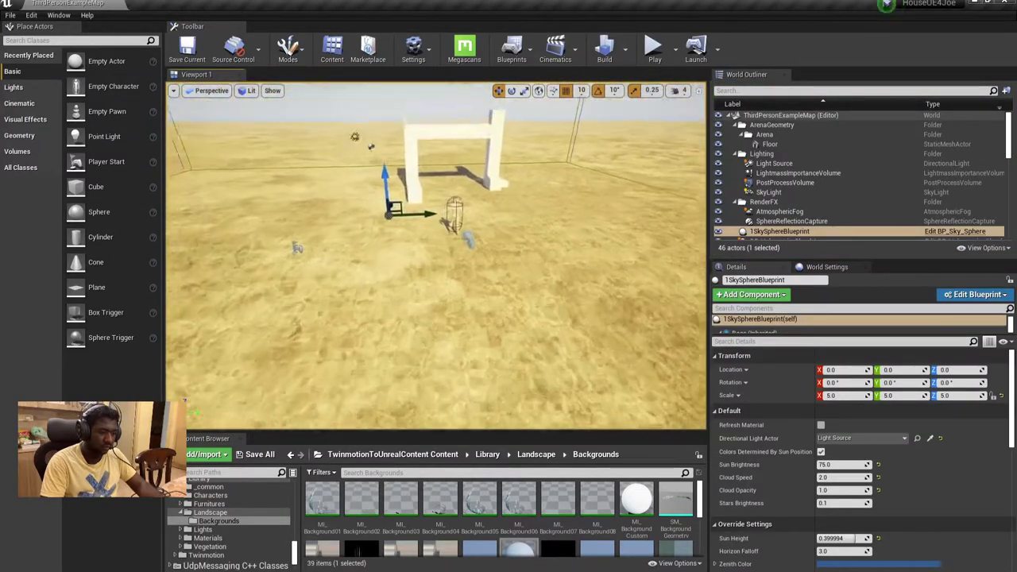
left_click(356, 208)
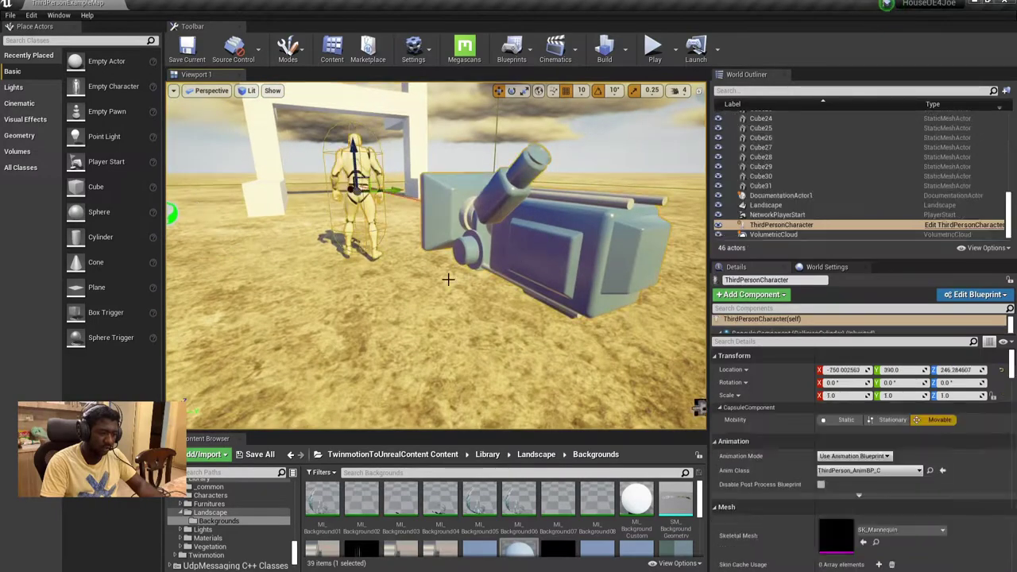
right_click_drag(444, 280, 477, 271)
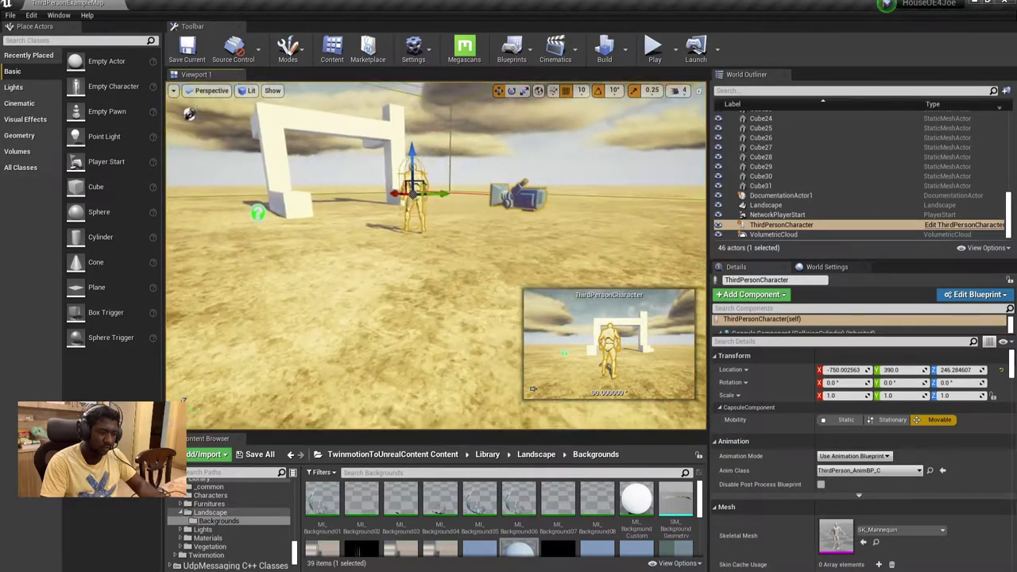
left_click(539, 224)
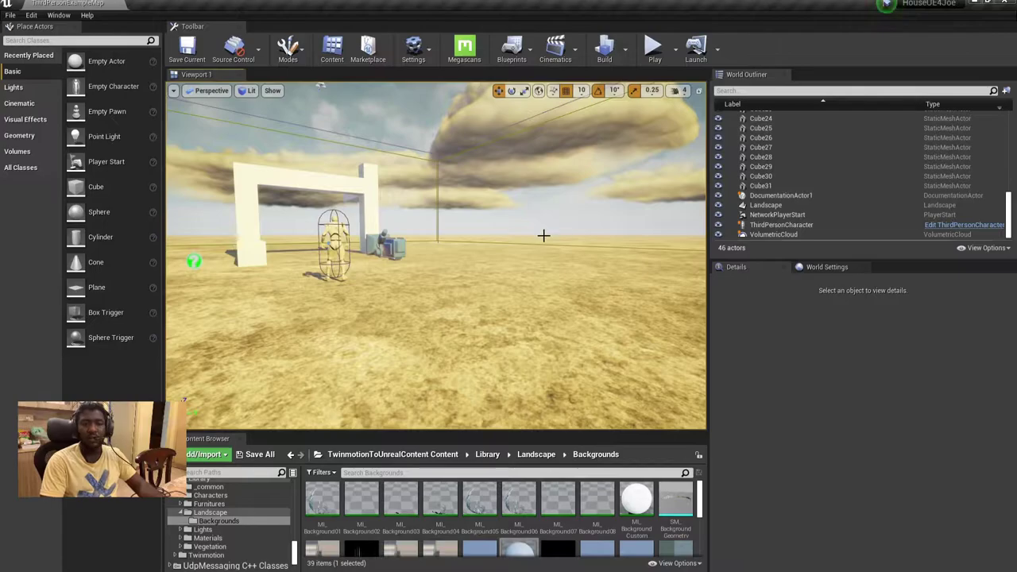
mouse_move(543, 234)
right_mouse_down()
mouse_move(509, 238)
mouse_move(477, 263)
mouse_move(493, 254)
right_mouse_up()
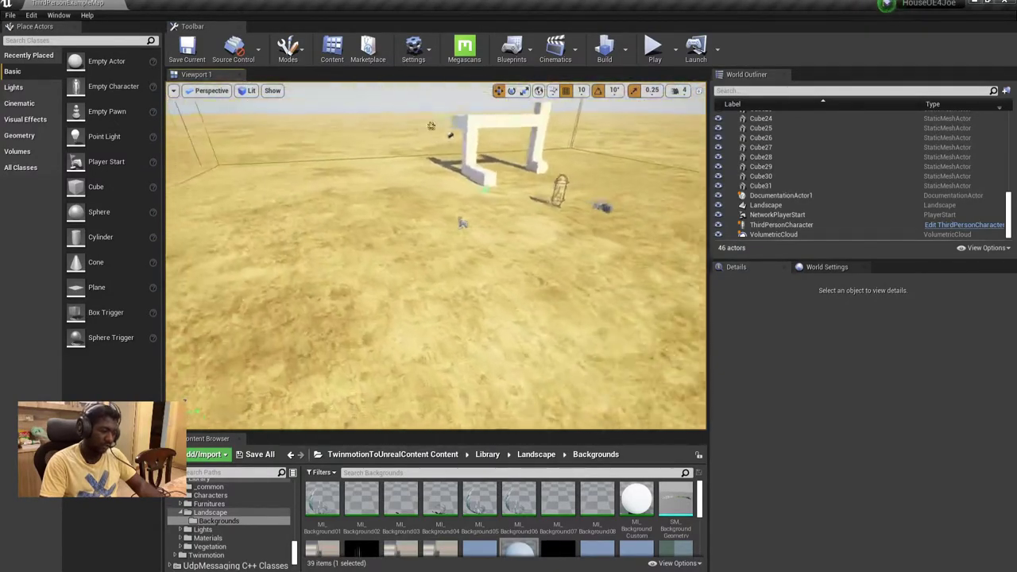
Open the Vegetation folder and select the arch's Cube24 beam
left_click(209, 547)
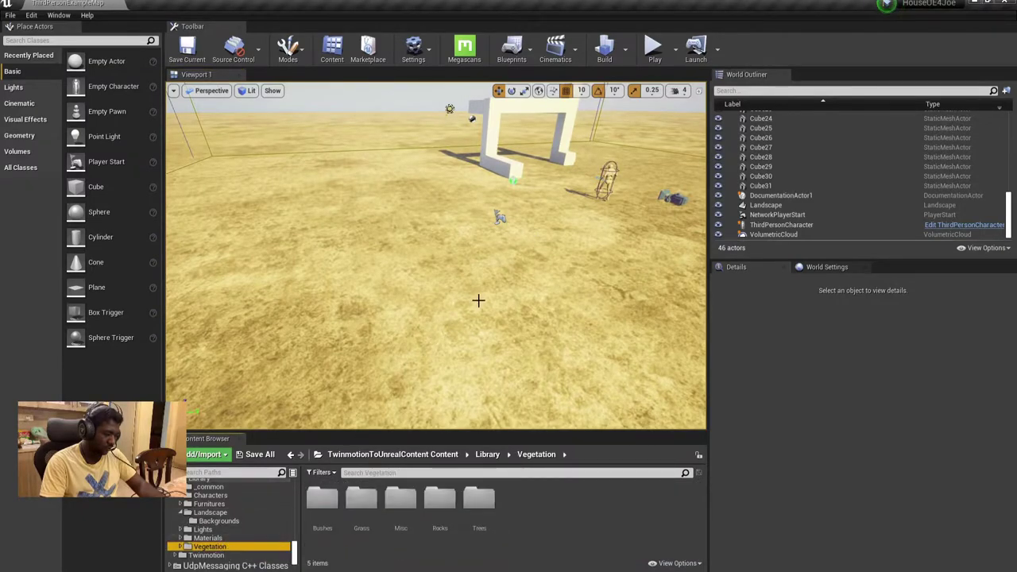
right_click_drag(477, 297, 477, 278)
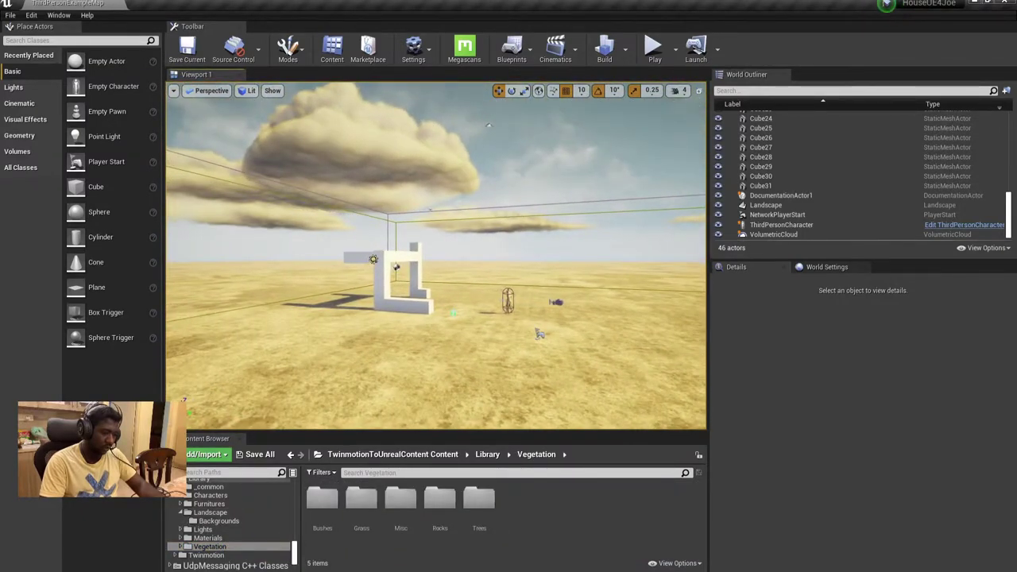
right_click_drag(621, 281, 605, 302)
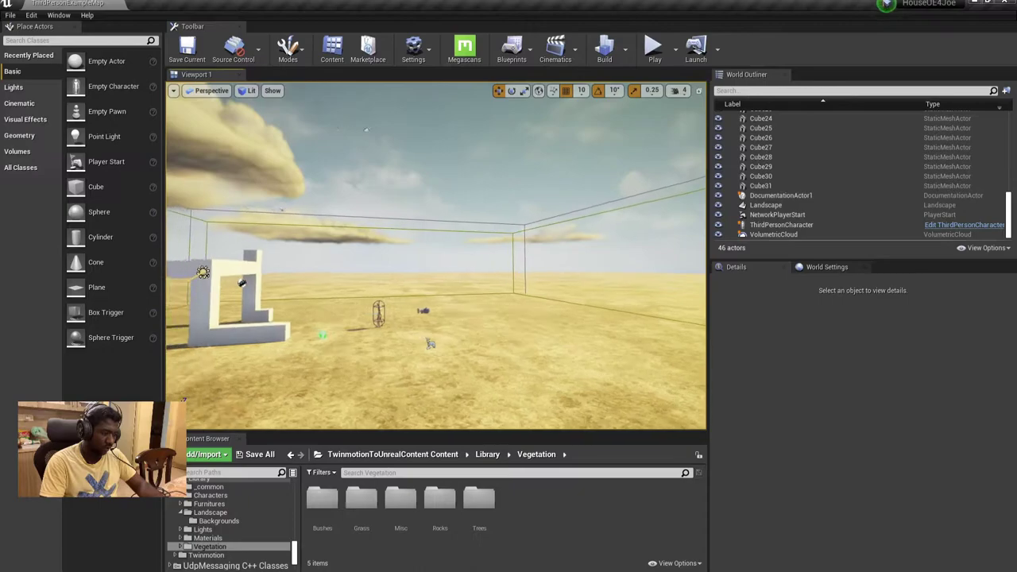
mouse_move(482, 224)
right_mouse_down()
mouse_move(497, 282)
mouse_move(445, 287)
right_mouse_up()
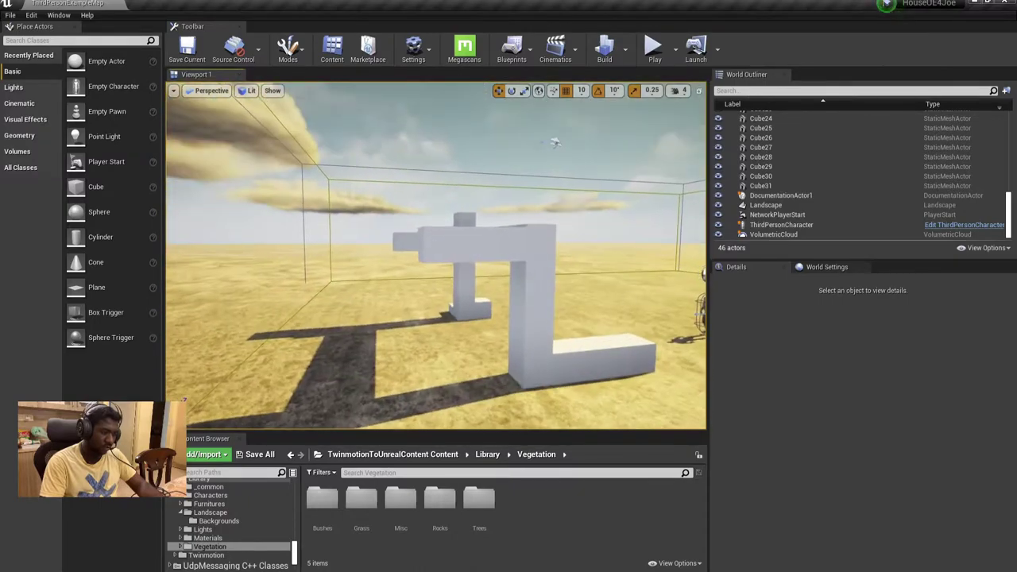
left_click(477, 238)
mouse_move(477, 238)
right_mouse_down()
mouse_move(427, 239)
mouse_move(371, 220)
mouse_move(374, 263)
mouse_move(451, 232)
right_mouse_up()
Duplicate the Cube31 block to add Cube33 and Cube34 along the beam
left_click(370, 220)
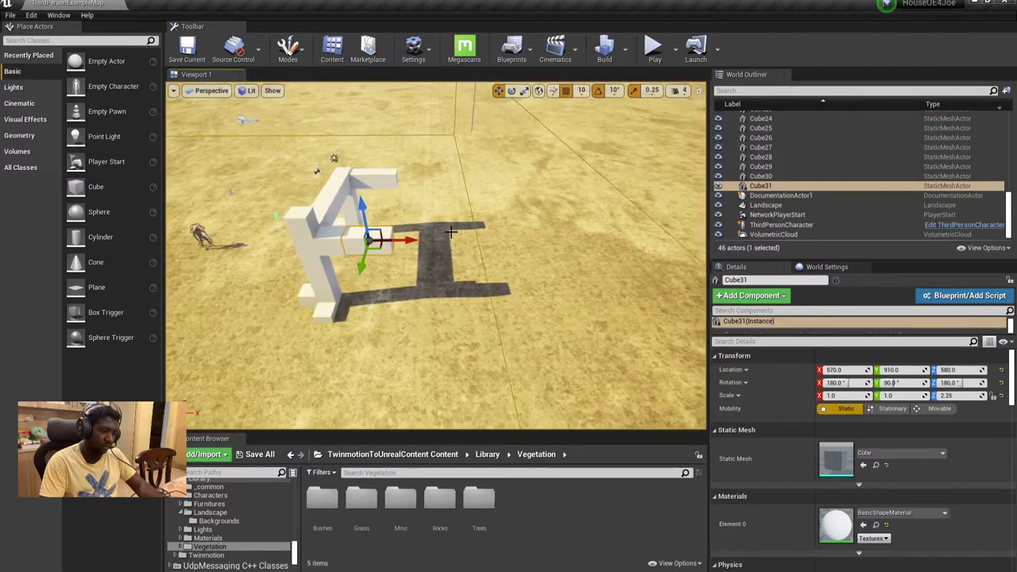
left_click_drag(401, 240, 400, 240, "alt")
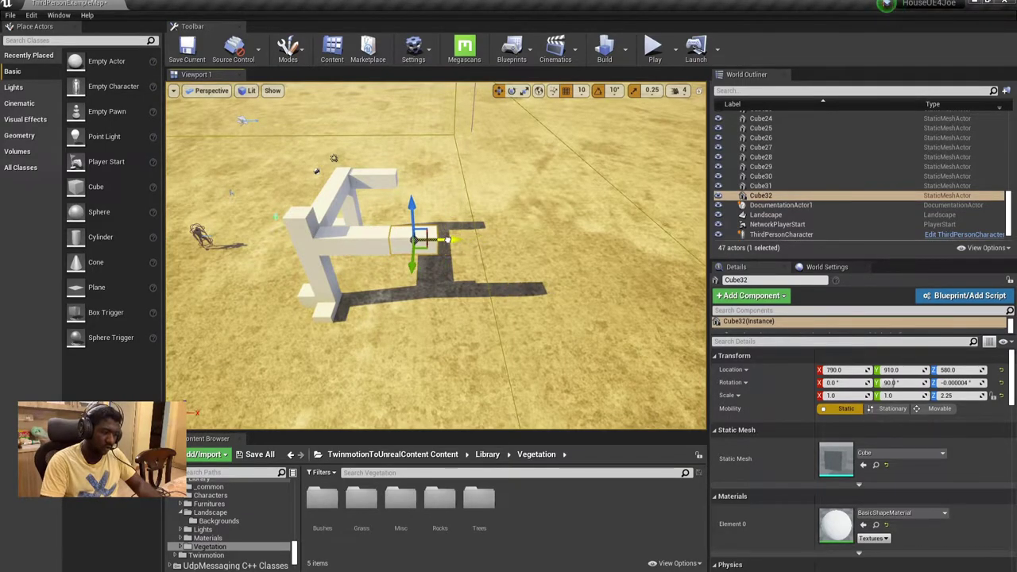
right_click_drag(414, 238, 414, 156)
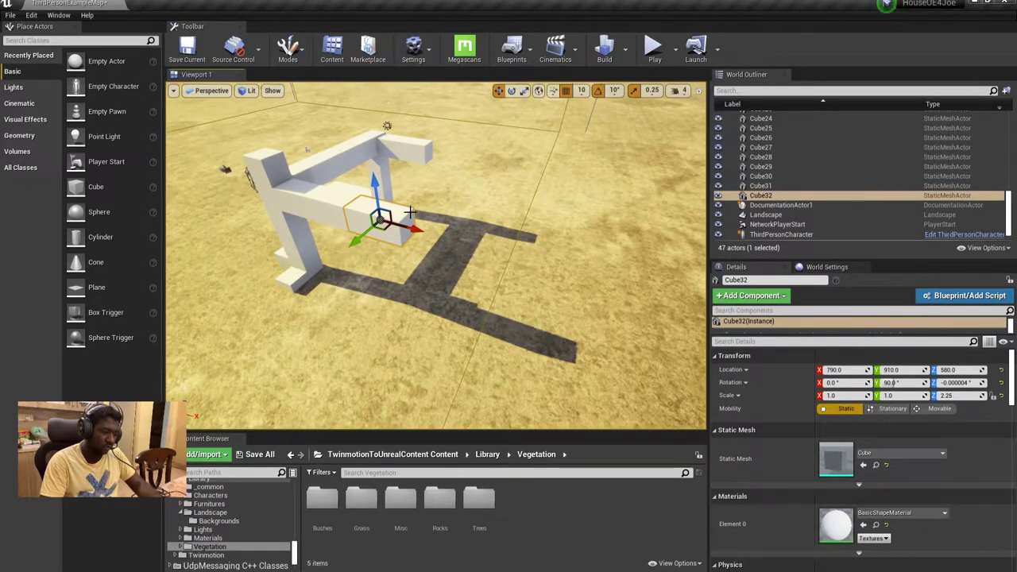
left_click_drag(410, 224, 410, 224, "alt")
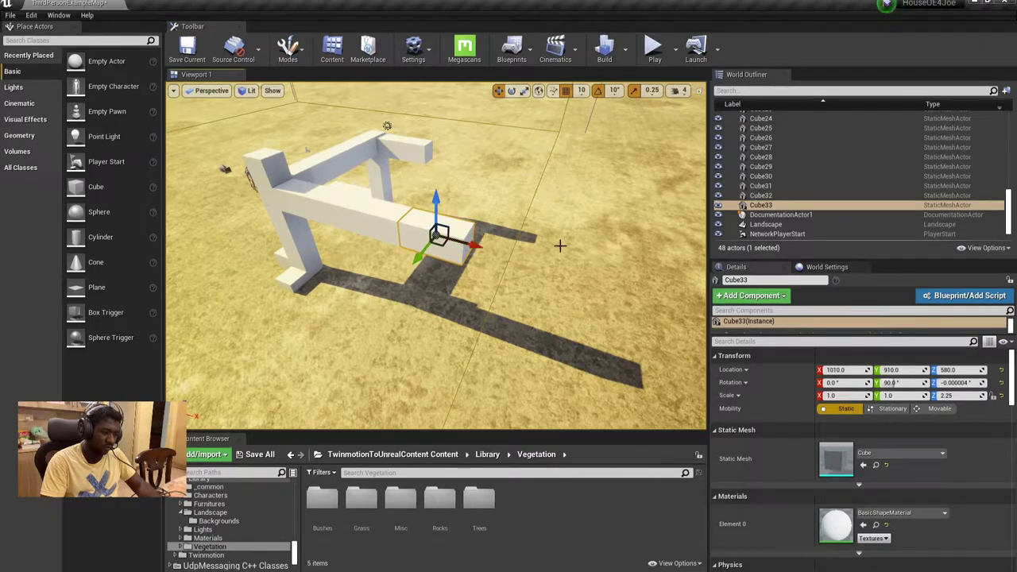
right_click_drag(560, 246, 574, 234)
key("ctrl+w")
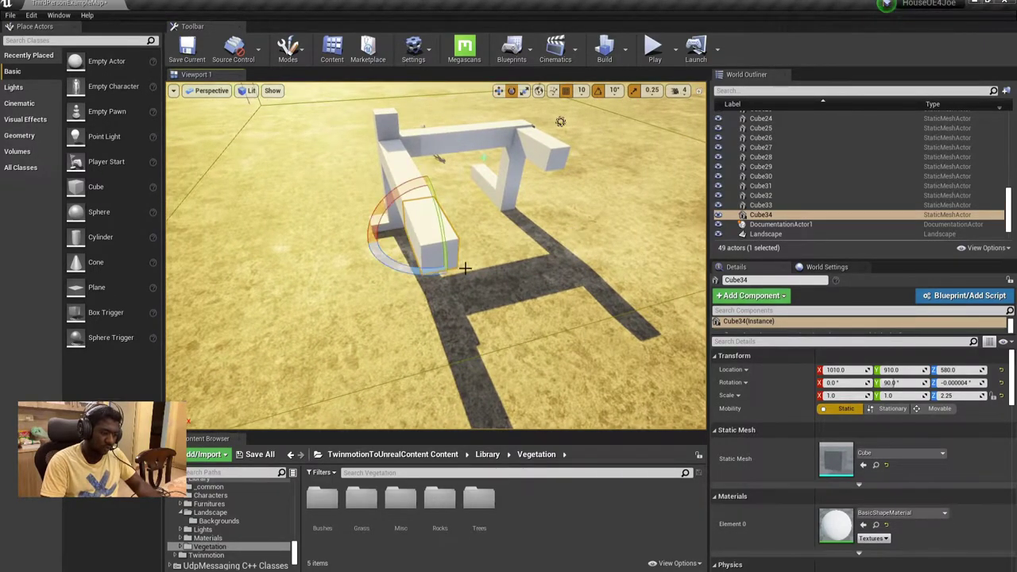
Turn Cube34 on its side and slide it along Y and X into line with the beam
left_click_drag(428, 271, 446, 270)
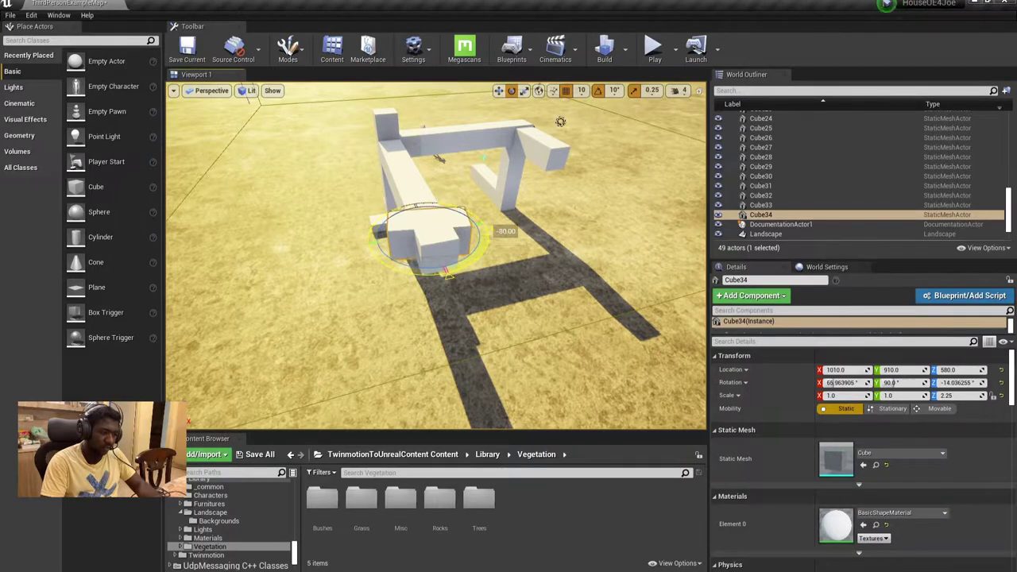
right_click_drag(448, 274, 448, 273)
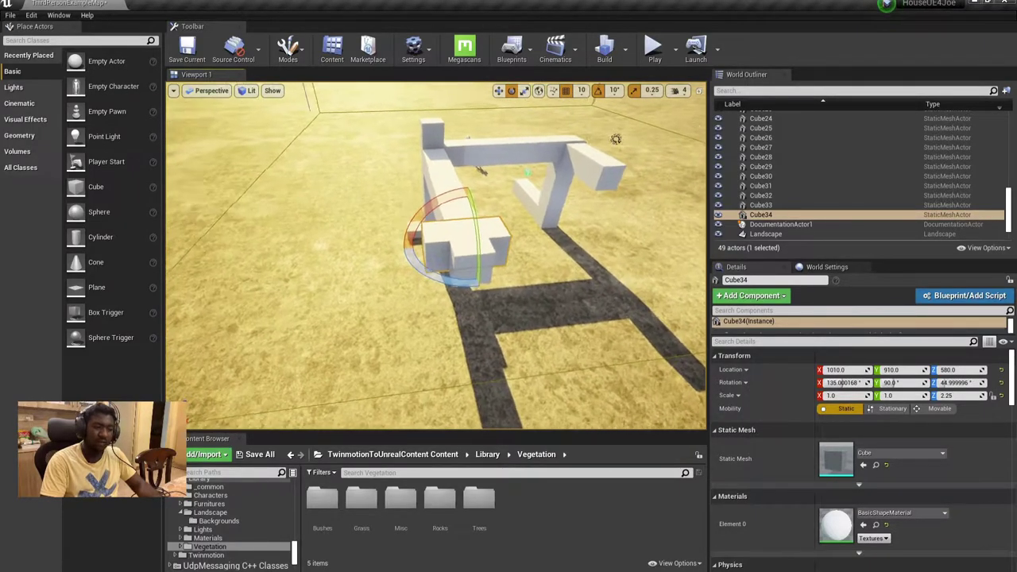
key("w")
left_click_drag(364, 250, 480, 250)
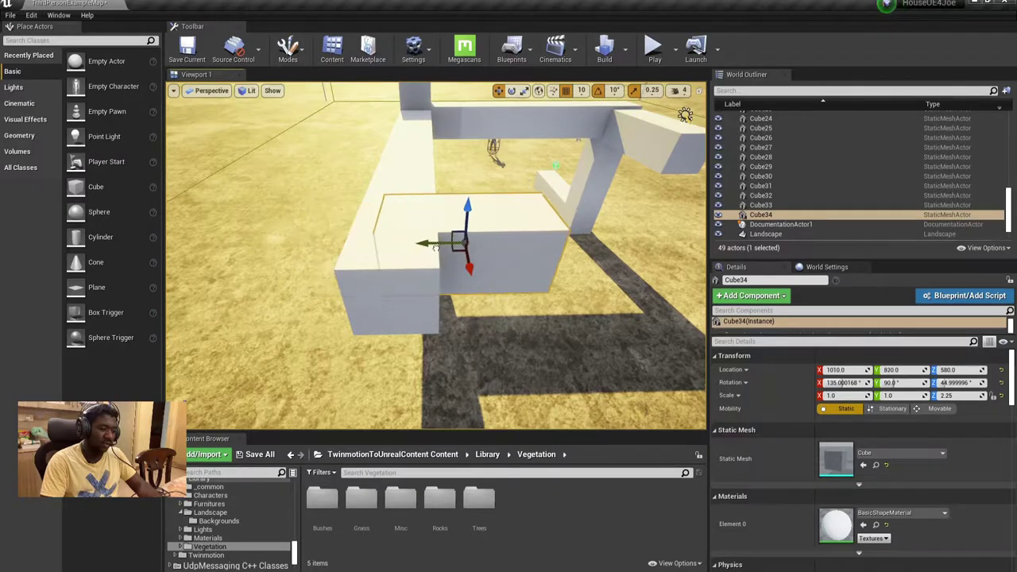
right_click_drag(480, 250, 481, 239)
scroll(480, 248, "down", 3)
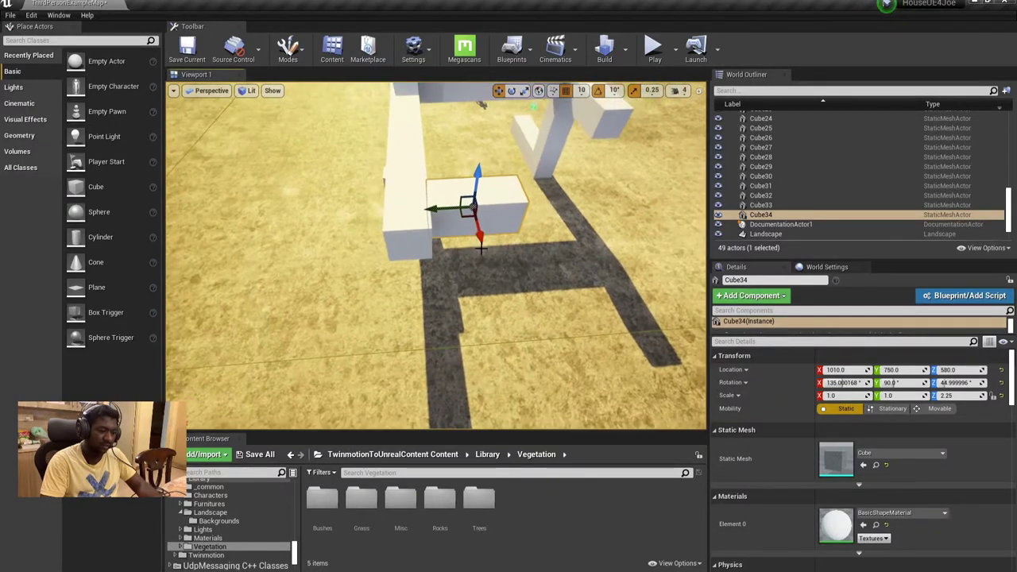
left_click_drag(482, 243, 488, 271)
right_click_drag(488, 267, 403, 245)
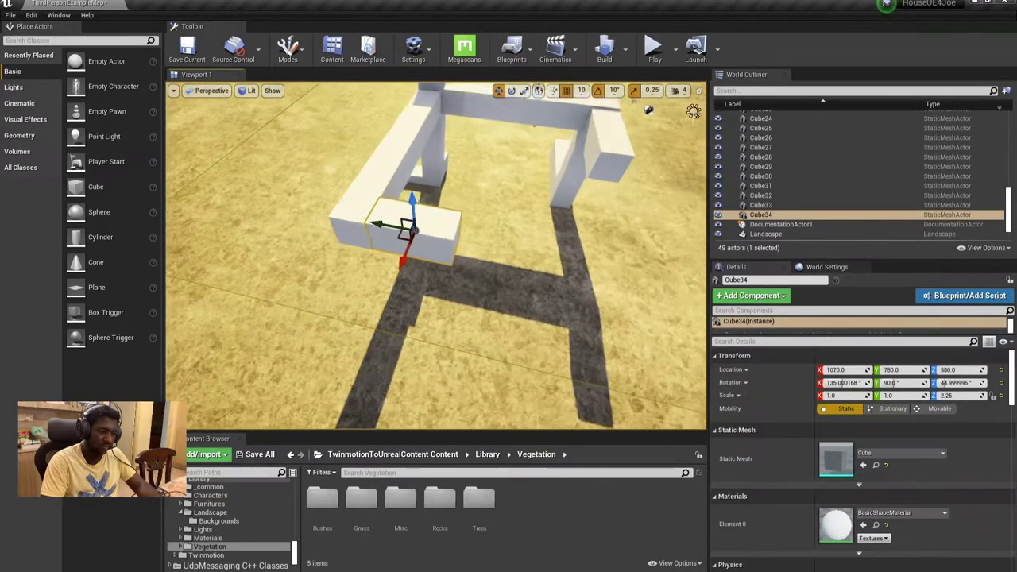
Extend the wall with two more duplicated blocks slid along Y
key("ctrl+w")
left_click_drag(379, 232, 451, 251)
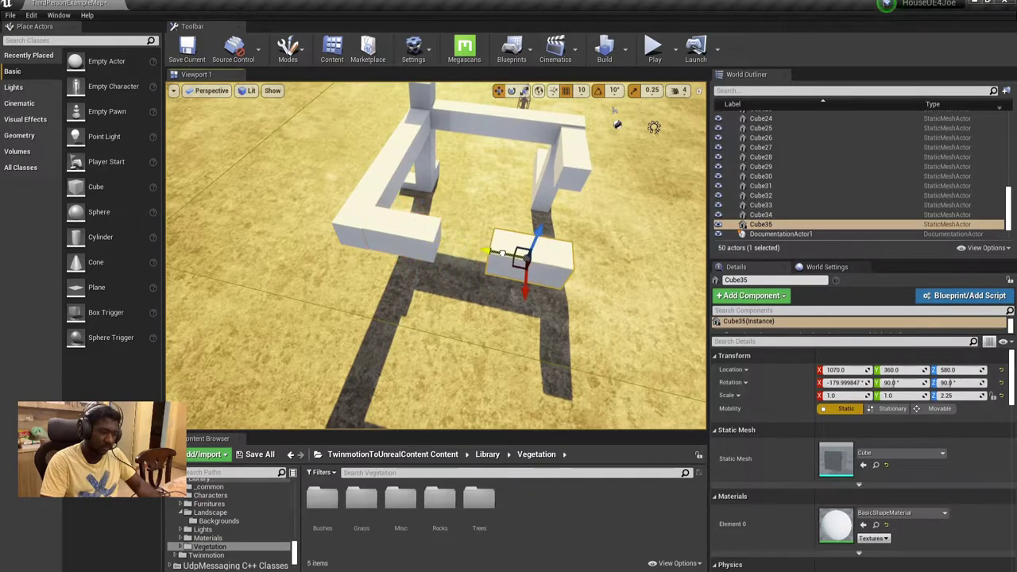
mouse_move(448, 250)
right_mouse_down()
mouse_move(483, 242)
mouse_move(575, 265)
mouse_move(556, 239)
right_mouse_up()
key("ctrl+w")
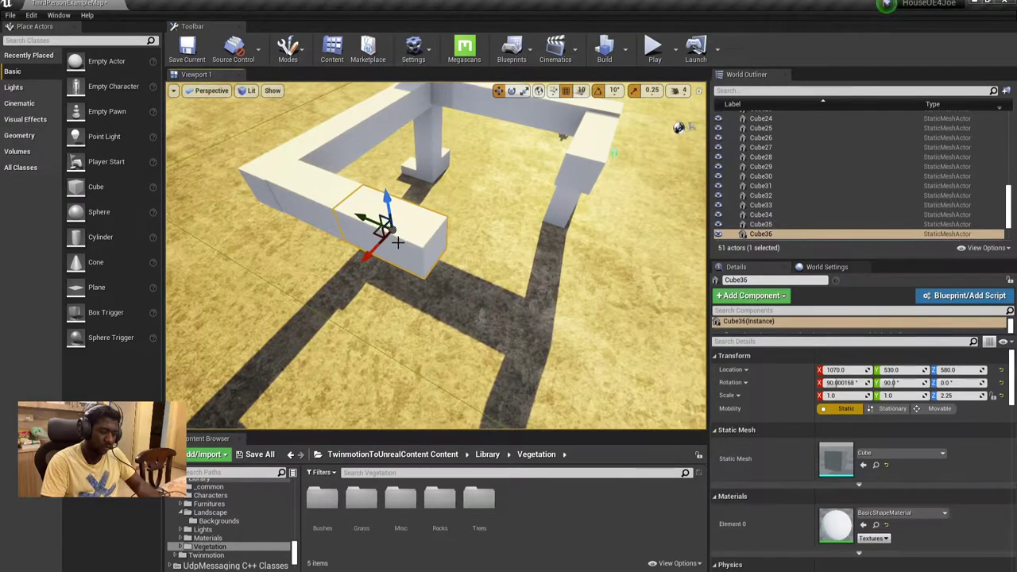
left_click_drag(360, 217, 580, 246)
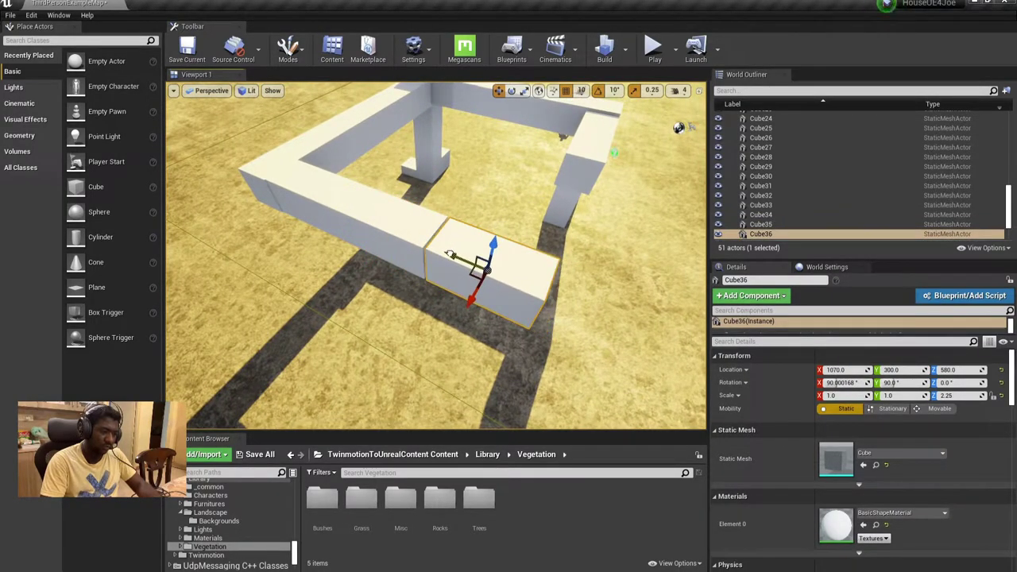
mouse_move(580, 247)
right_mouse_down()
mouse_move(595, 251)
mouse_move(519, 271)
right_mouse_up()
right_click_drag(403, 240, 429, 239)
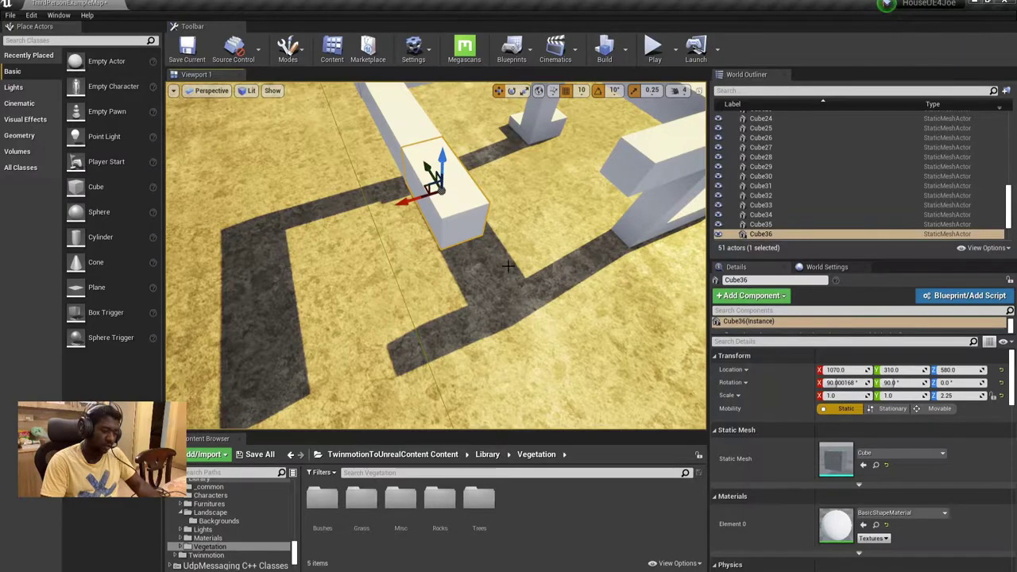
Duplicate the end wall block and rotate the copy upright as a post
key("ctrl+w")
right_click_drag(508, 267, 445, 254)
key("e")
mouse_move(374, 198)
left_mouse_down()
mouse_move(421, 243)
mouse_move(413, 275)
left_mouse_up()
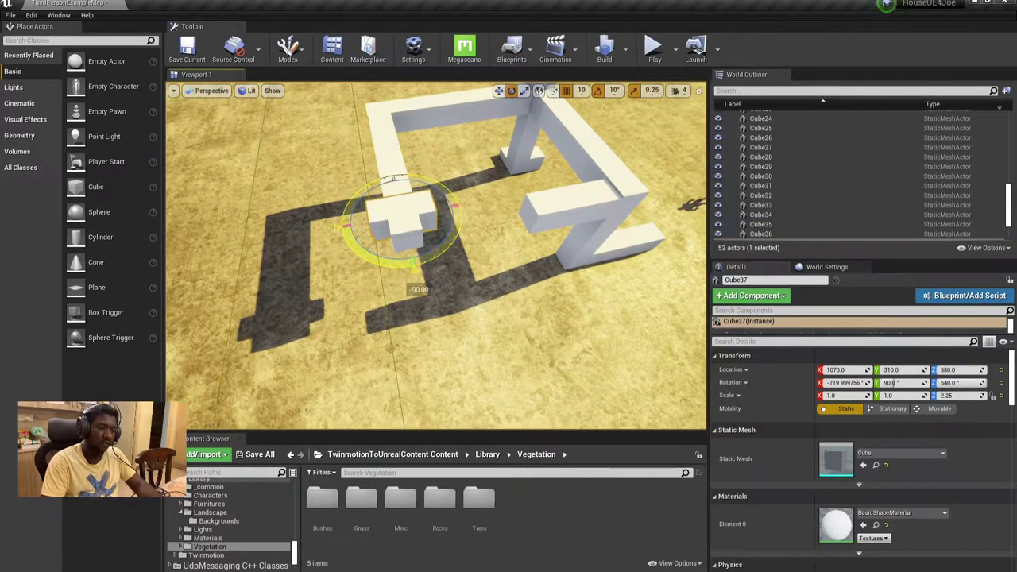
key("w")
right_click_drag(407, 199, 413, 200)
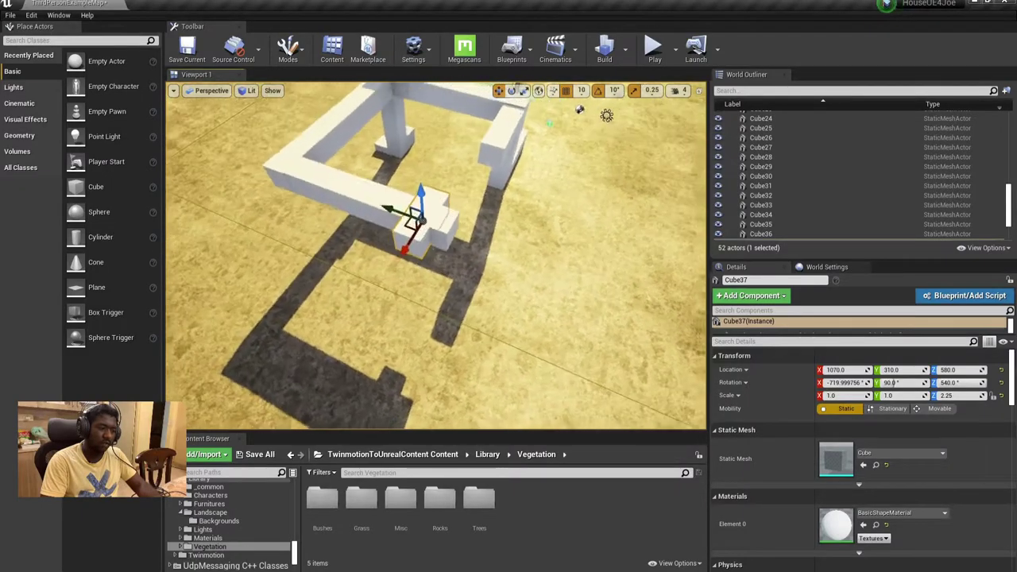
Move the post block to the wall corner, sliding it along X to 750
left_click(411, 201)
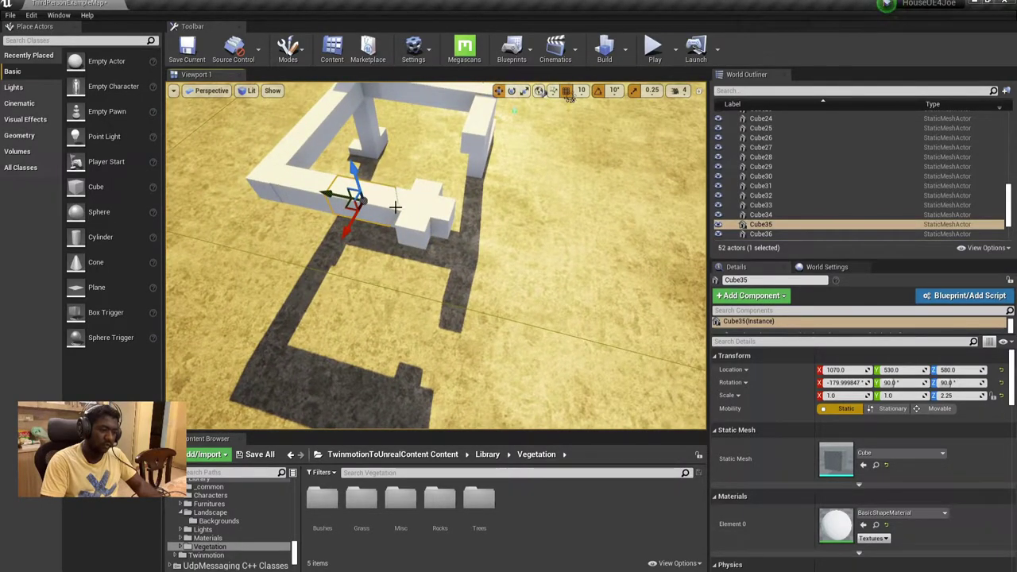
left_click(395, 207)
left_click(391, 198)
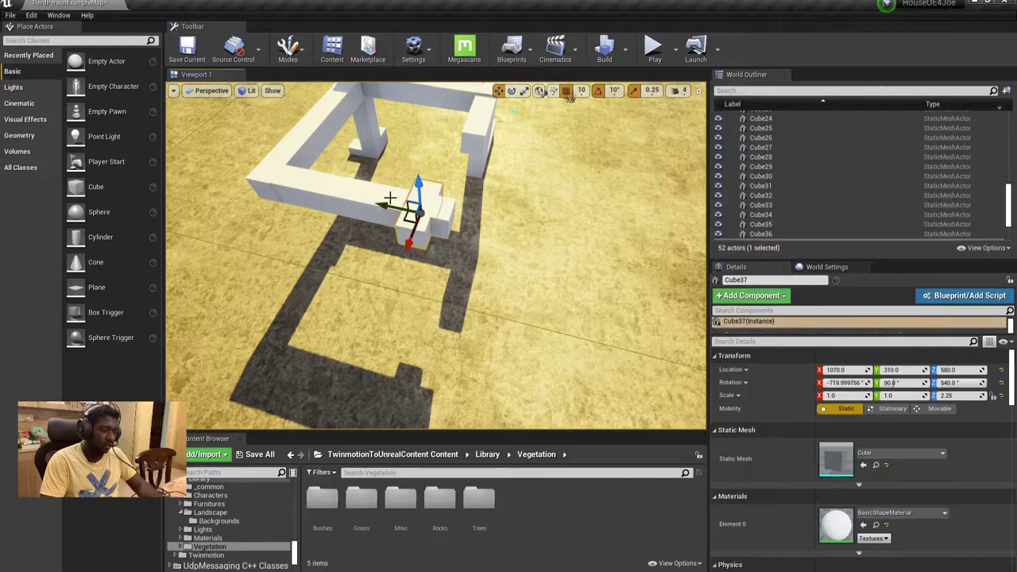
left_click_drag(389, 206, 423, 212)
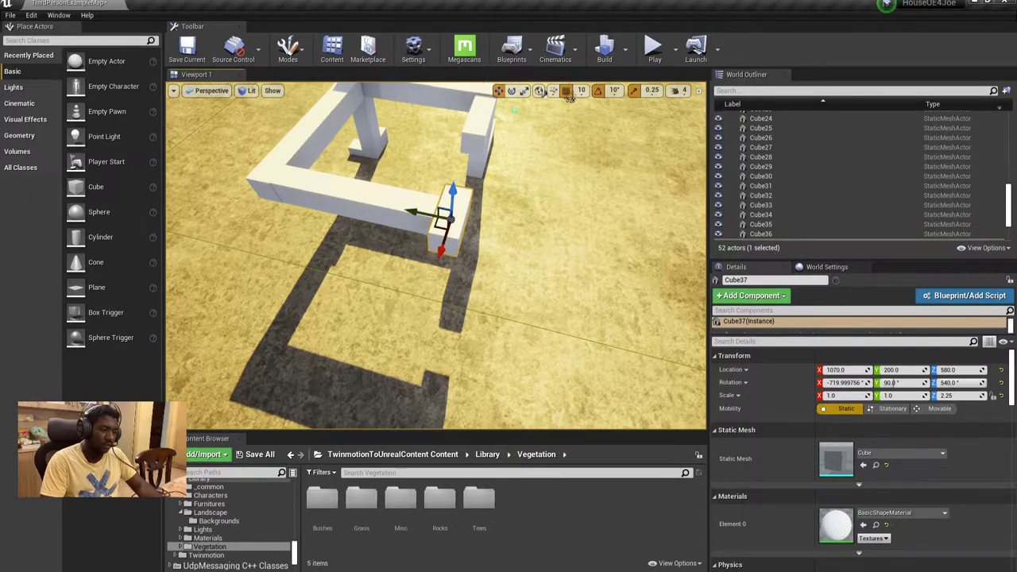
key("f")
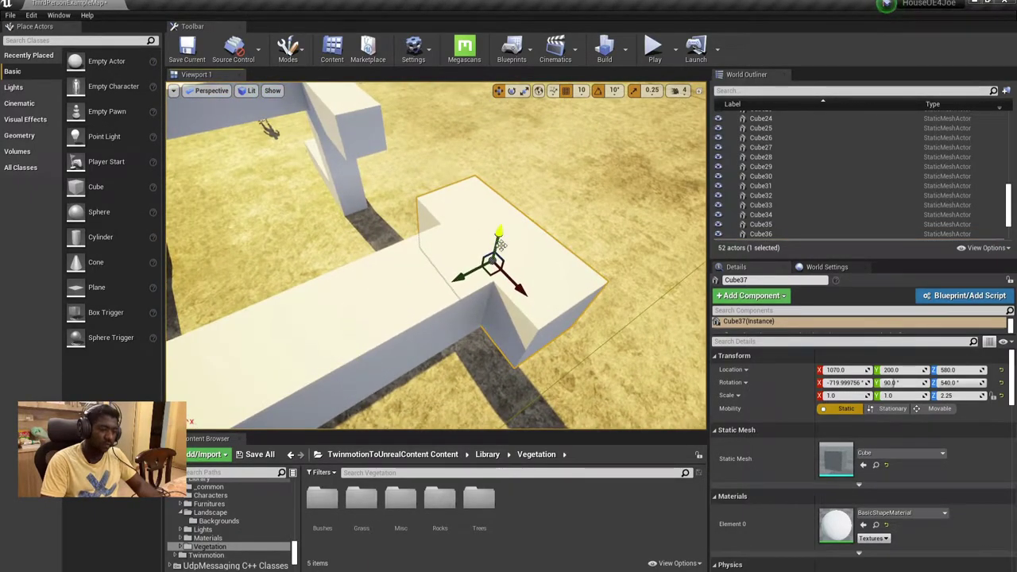
left_click_drag(521, 288, 395, 169)
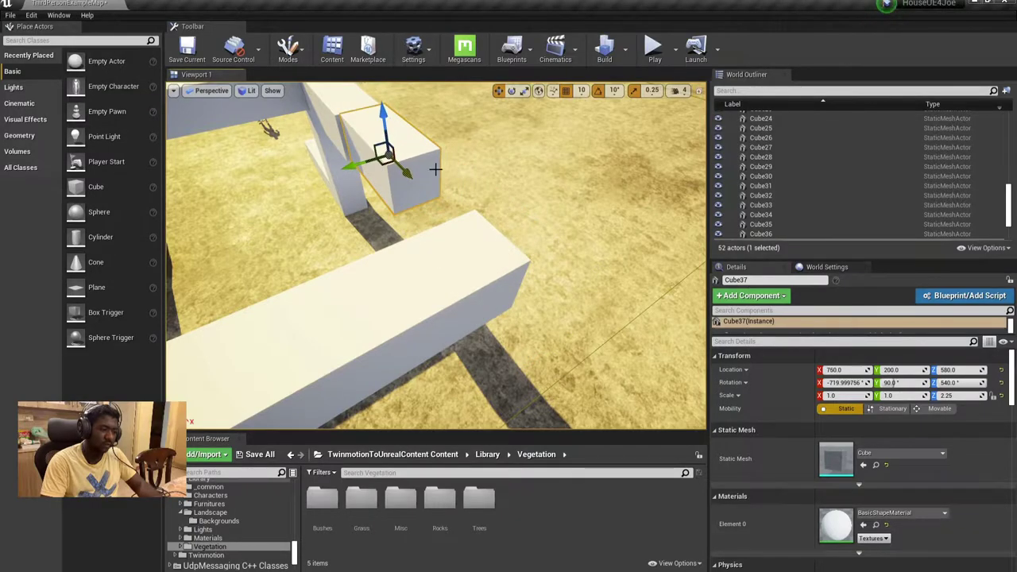
key("f")
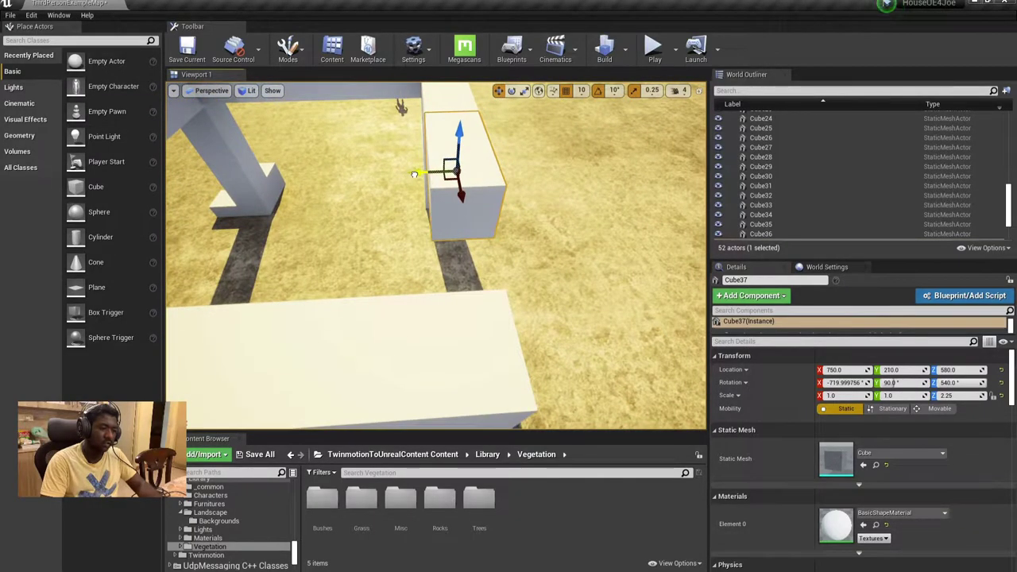
Drag out another copy of the post block along X
left_click(440, 89)
scroll(406, 177, "down", 5)
left_click(450, 184)
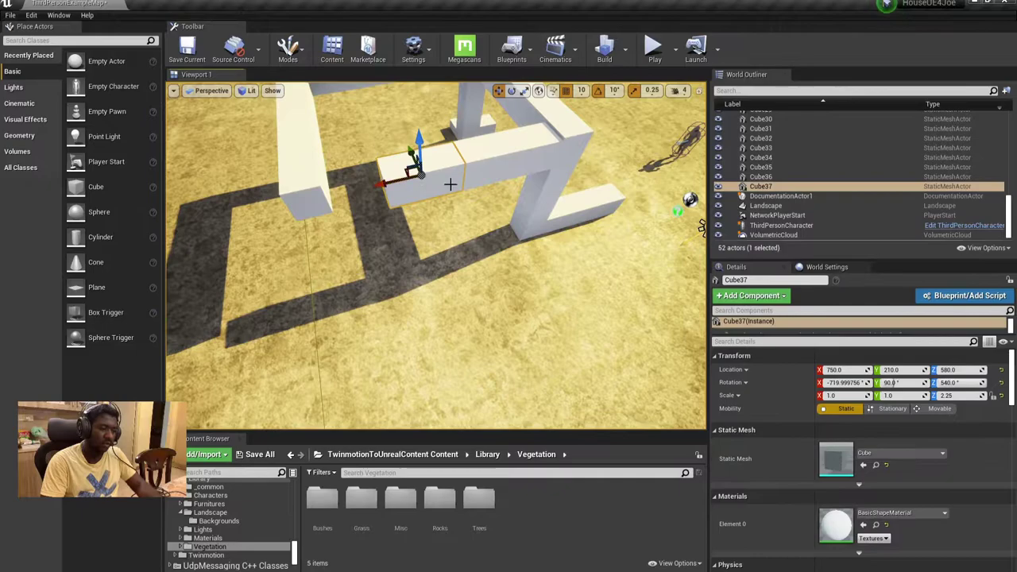
left_click_drag(453, 185, 304, 203, "alt")
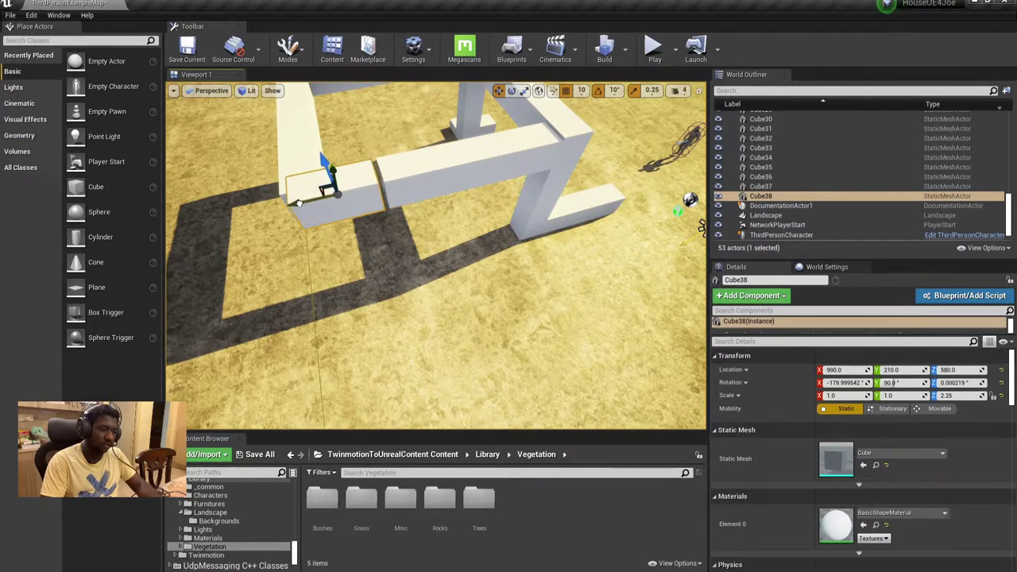
right_click_drag(385, 201, 445, 191)
key("Escape")
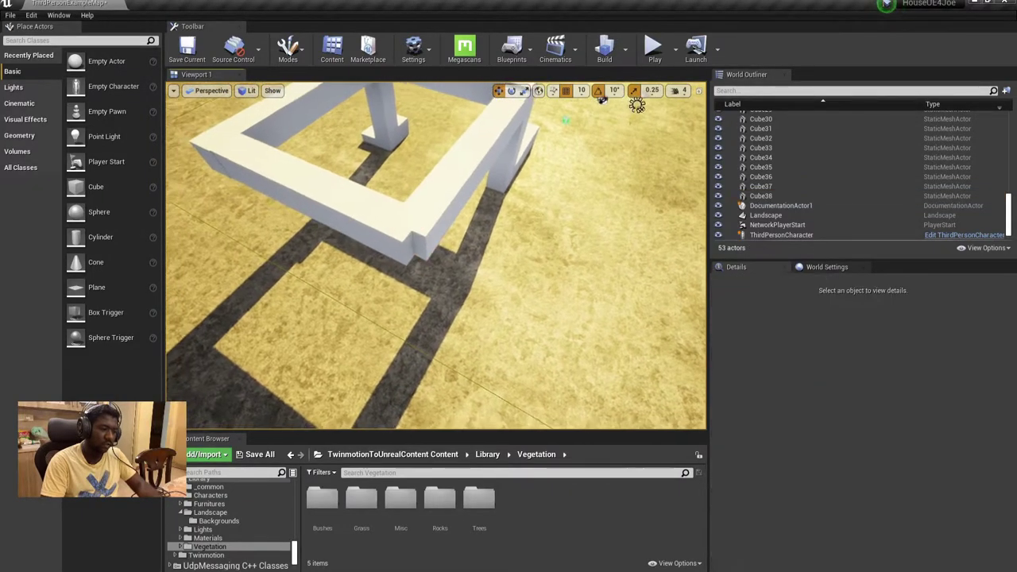
Select every block of the standing column
right_click_drag(415, 295, 416, 295)
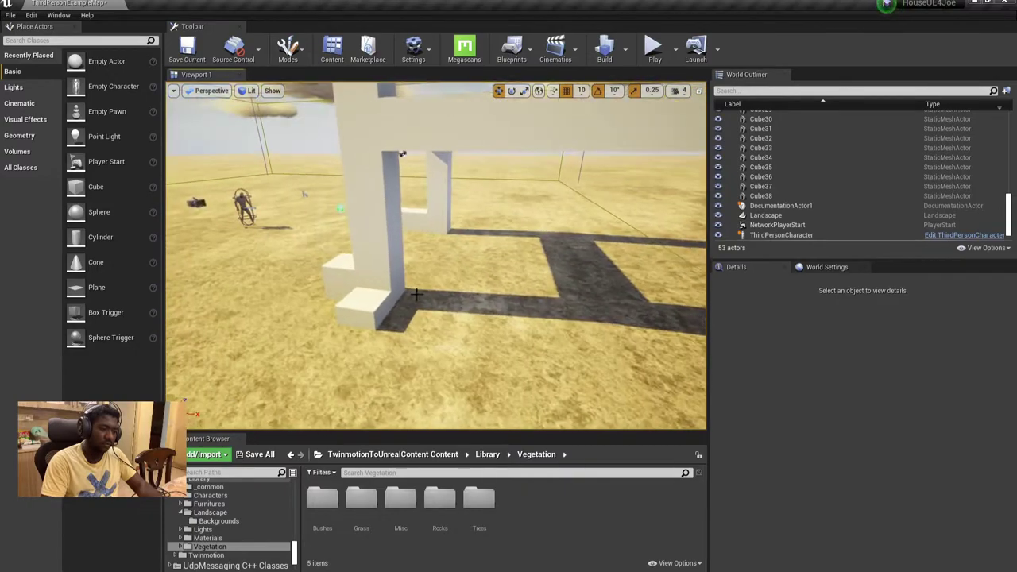
left_click(372, 303)
left_click(342, 271, "ctrl")
key("f")
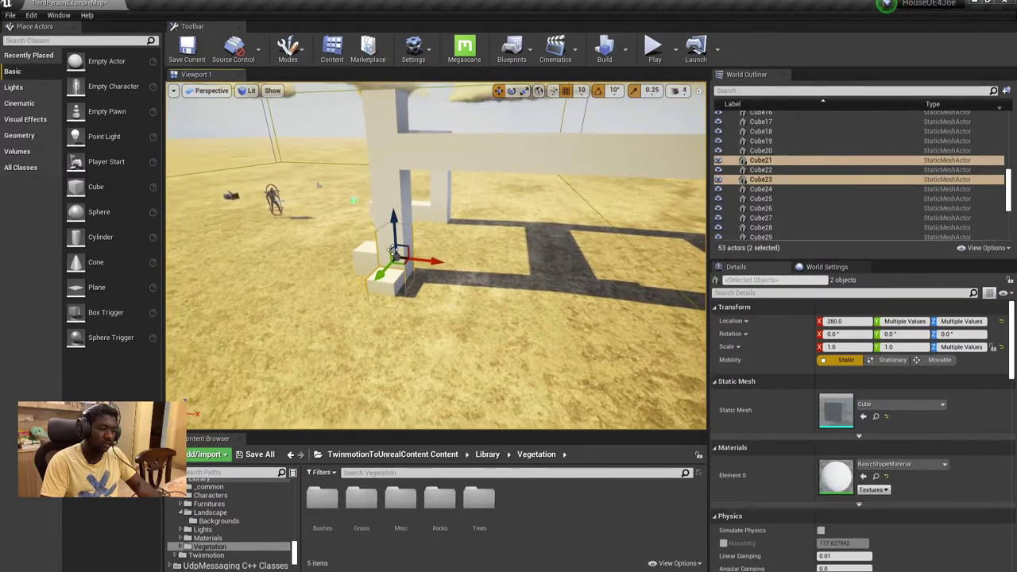
left_click(393, 213, "ctrl")
left_click(401, 190, "ctrl")
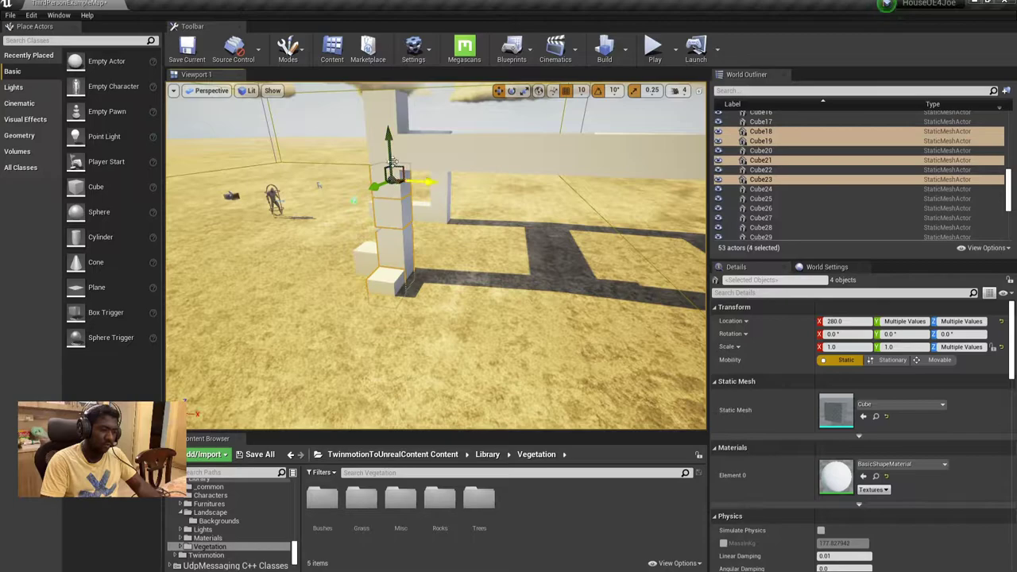
left_click(382, 151, "ctrl")
left_click(382, 127, "ctrl")
key("f")
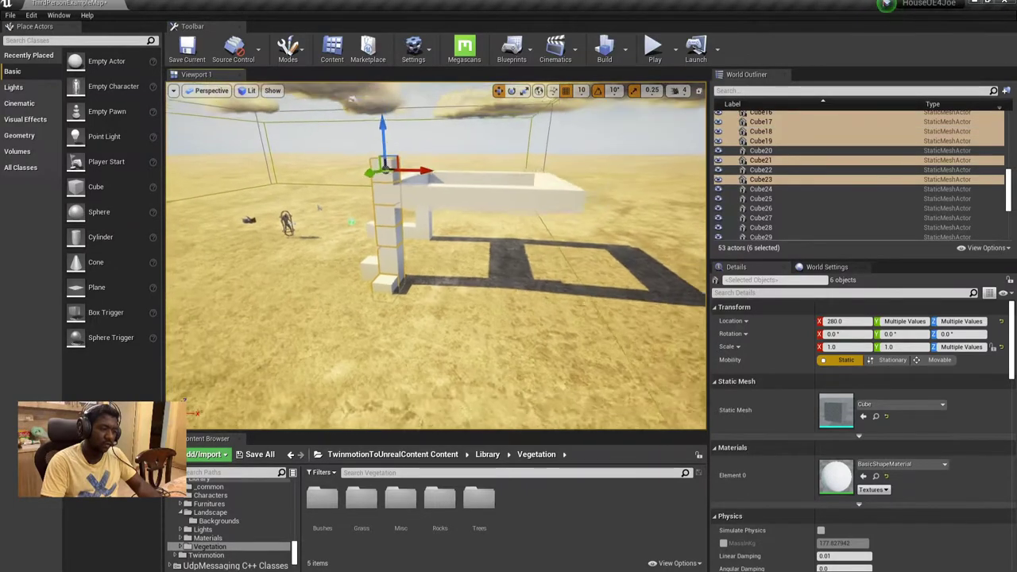
Duplicate the column and move the copy to X 1070 under the far end of the beam
key("ctrl+w")
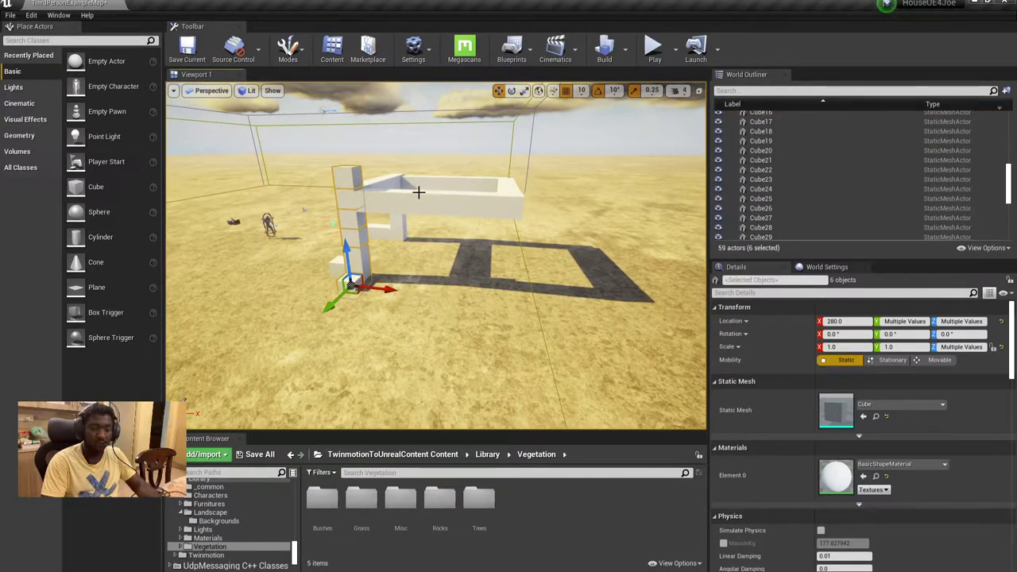
left_click_drag(382, 289, 544, 286)
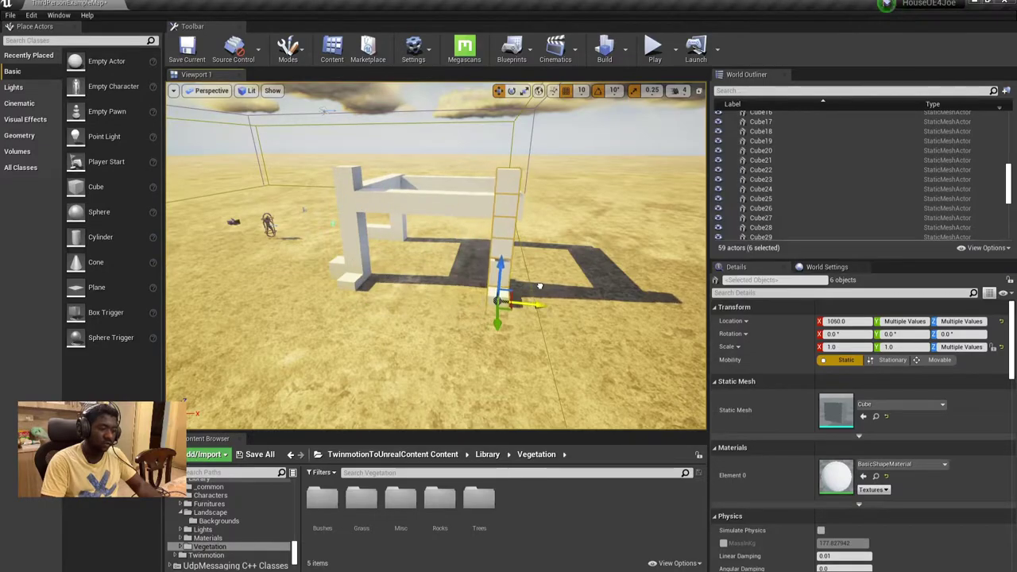
right_click_drag(544, 286, 604, 279)
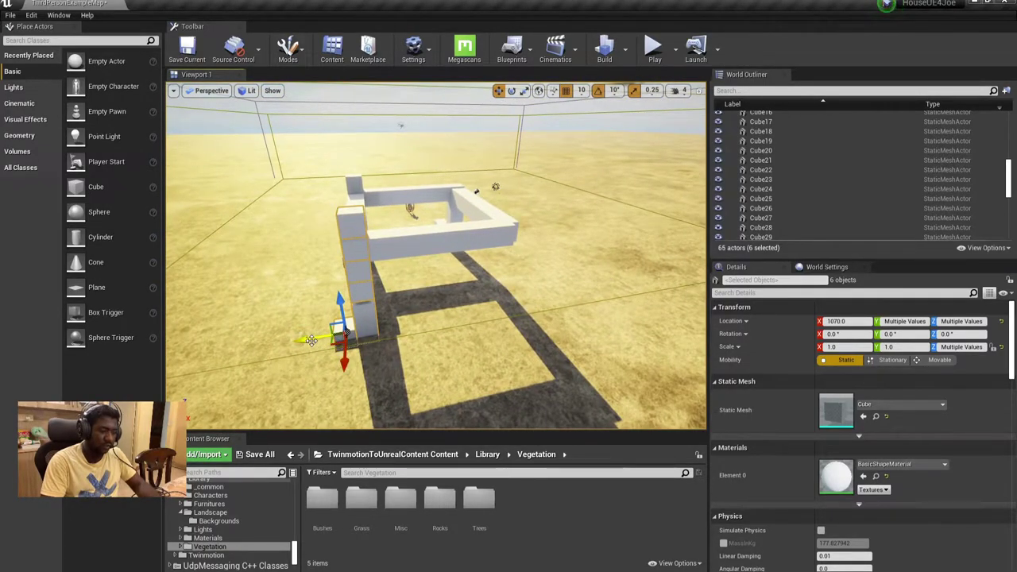
left_click_drag(312, 340, 441, 350)
key("Escape")
Duplicate a small block at the base of the new column
right_click_drag(586, 318, 604, 314)
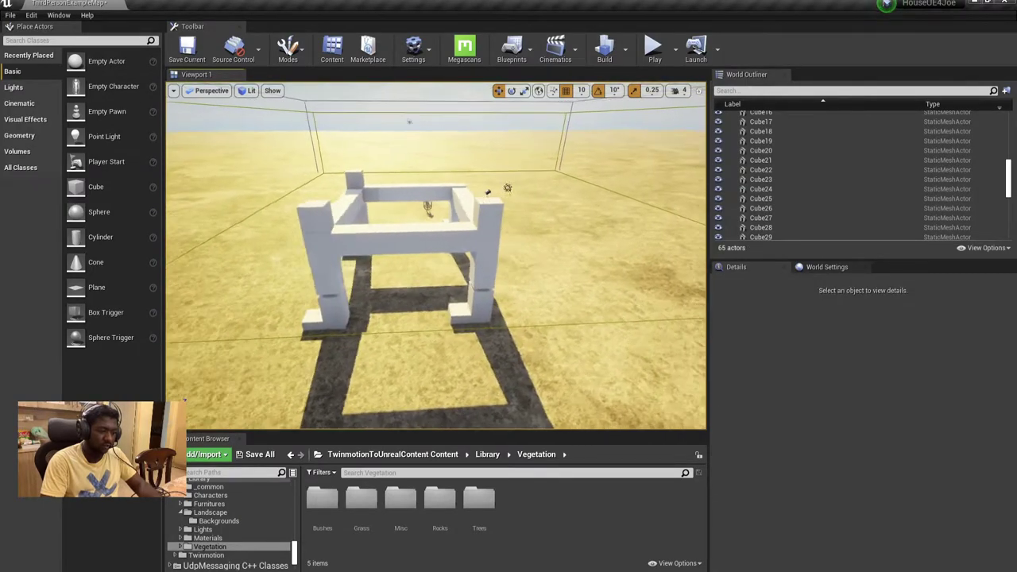
right_click_drag(489, 192, 460, 279)
left_click(446, 274)
key("ctrl+w")
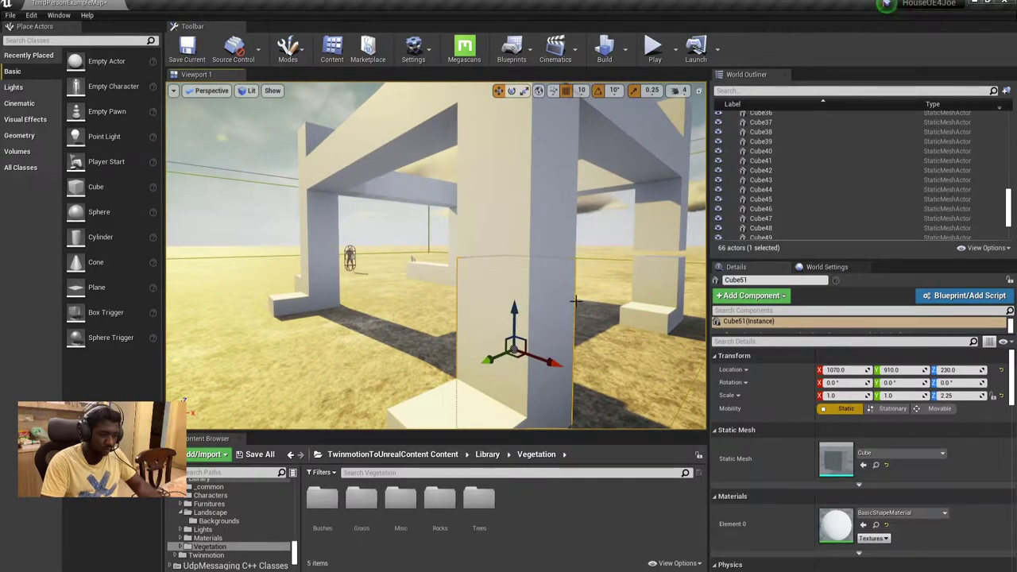
right_click_drag(576, 300, 579, 218)
left_click(580, 216)
left_click(494, 295)
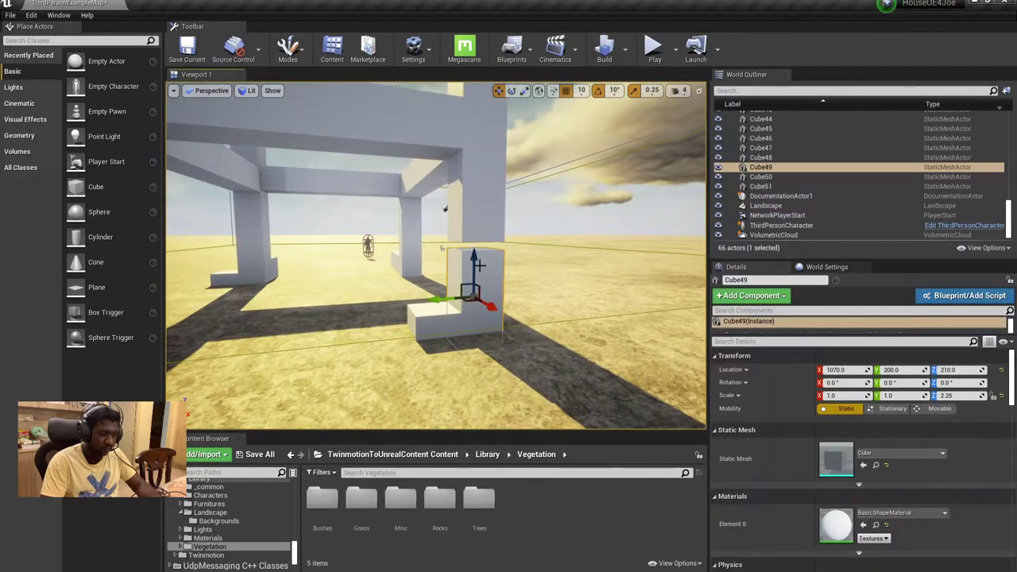
key("Escape")
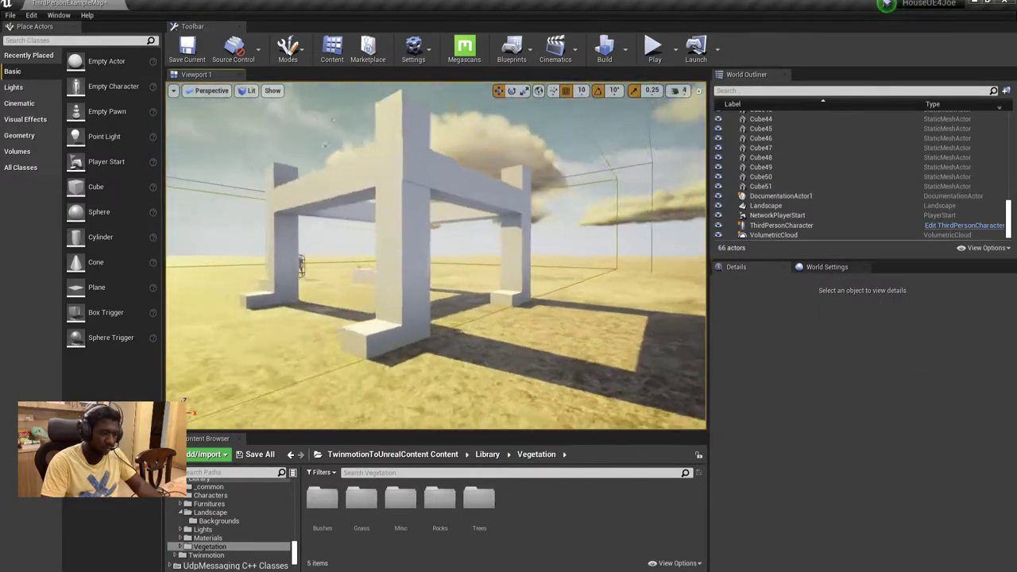
mouse_move(506, 262)
right_mouse_down()
mouse_move(183, 178)
mouse_move(262, 183)
right_mouse_up()
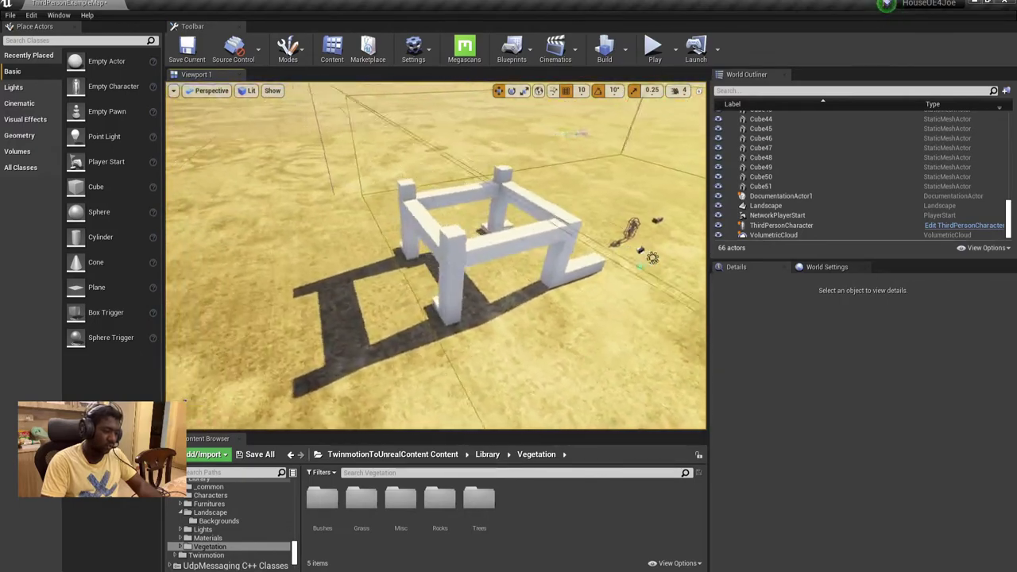
mouse_move(262, 183)
right_mouse_down()
mouse_move(358, 151)
mouse_move(302, 159)
right_mouse_up()
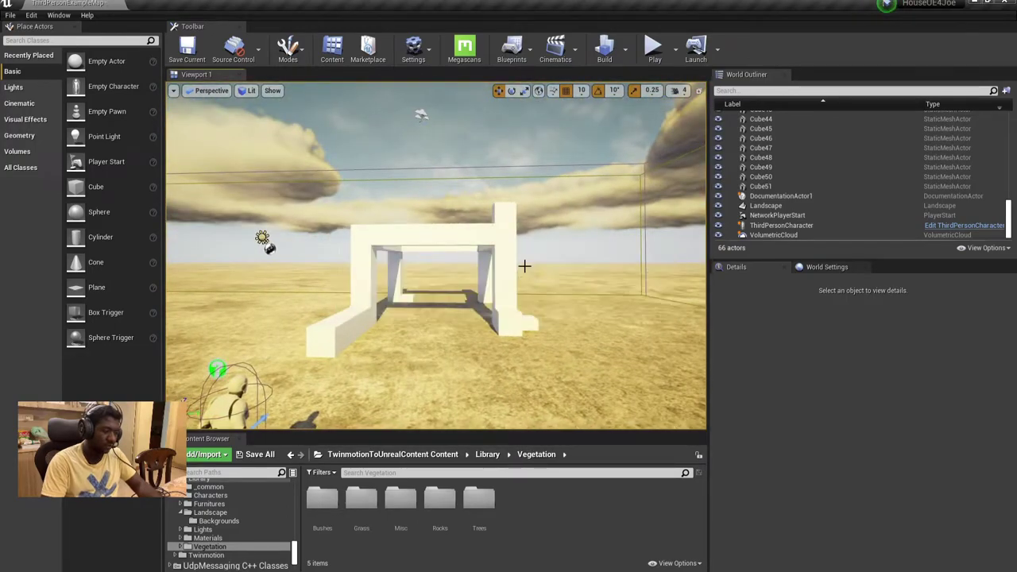
mouse_move(525, 265)
right_mouse_down()
mouse_move(469, 262)
mouse_move(437, 334)
mouse_move(437, 318)
right_mouse_up()
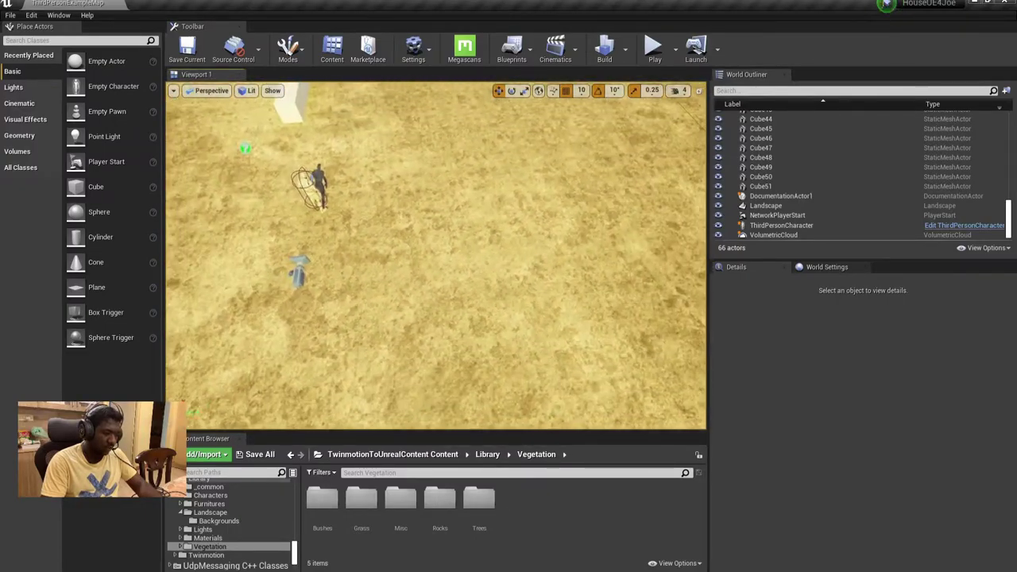
right_click_drag(521, 269, 521, 239)
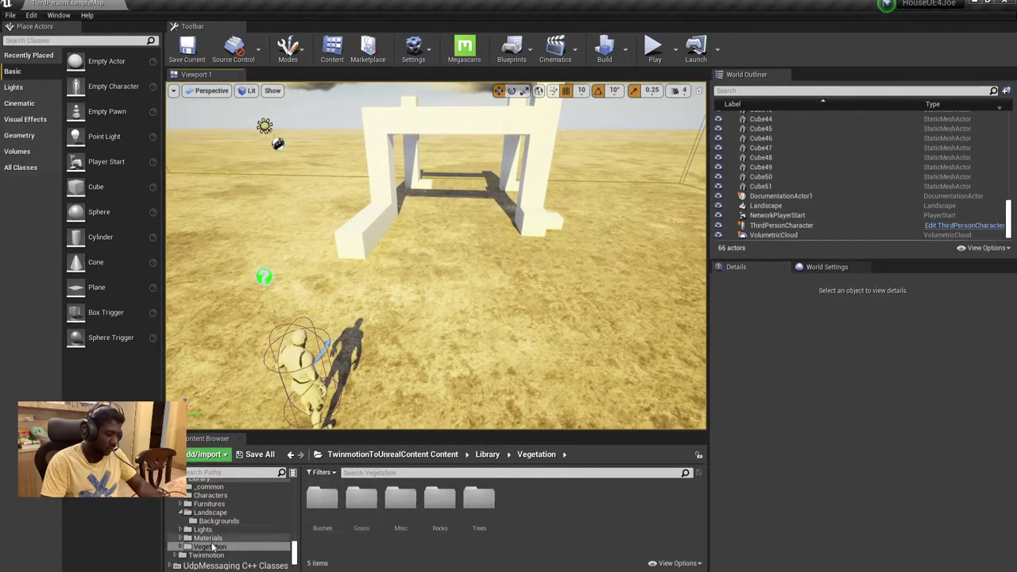
Open the library's Materials folder, then its Brick folder listing 25 MI_Brick items
left_click(208, 538)
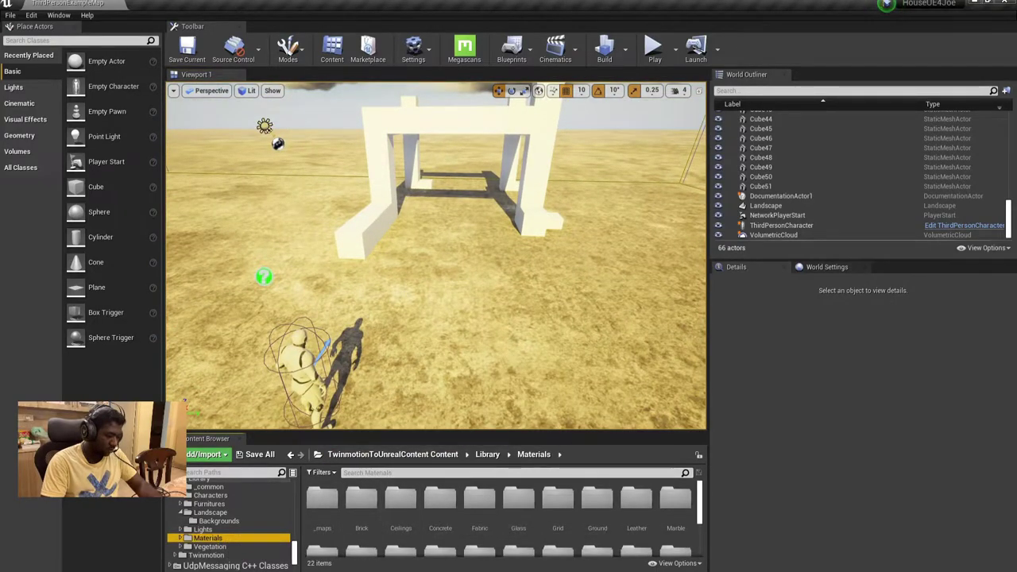
right_click_drag(438, 334, 437, 302)
left_click_drag(502, 433, 508, 401)
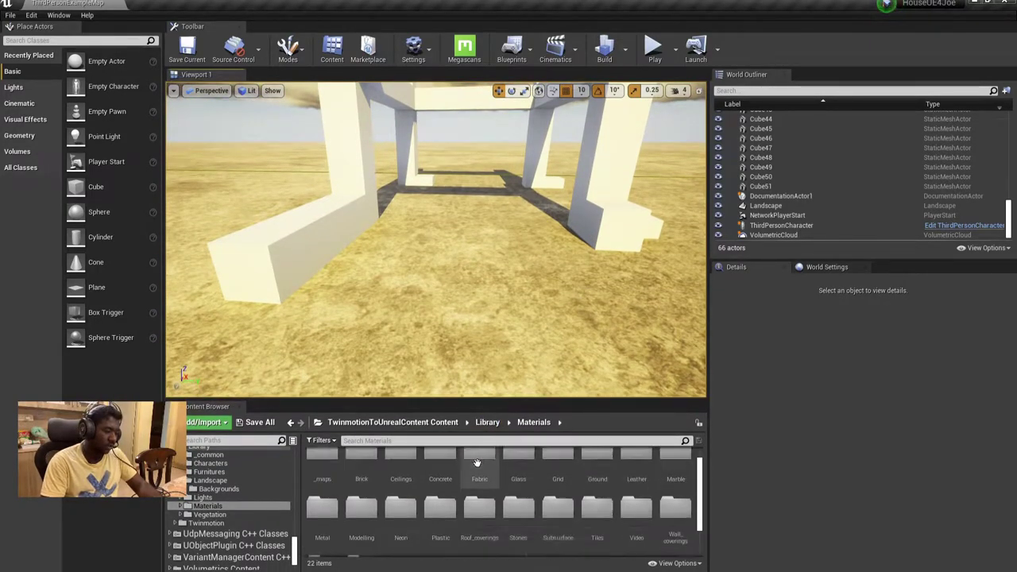
scroll(504, 481, "down", 2)
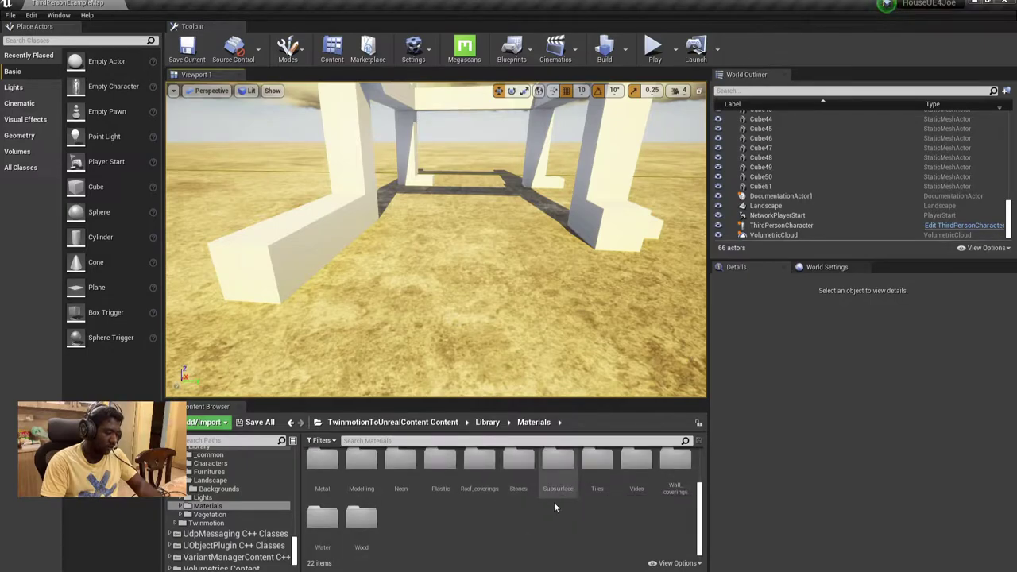
scroll(434, 512, "up", 2)
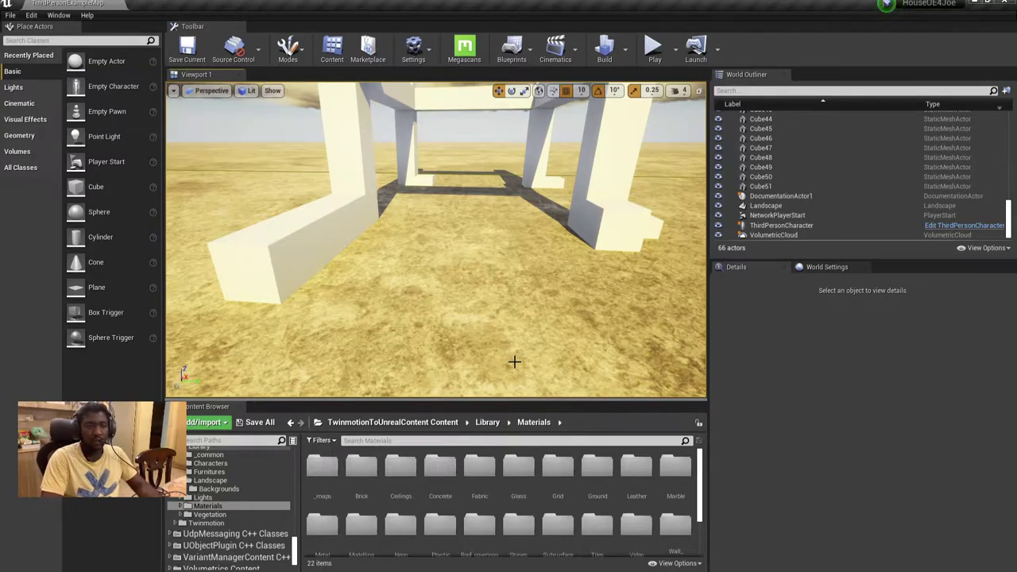
right_click_drag(575, 309, 574, 309)
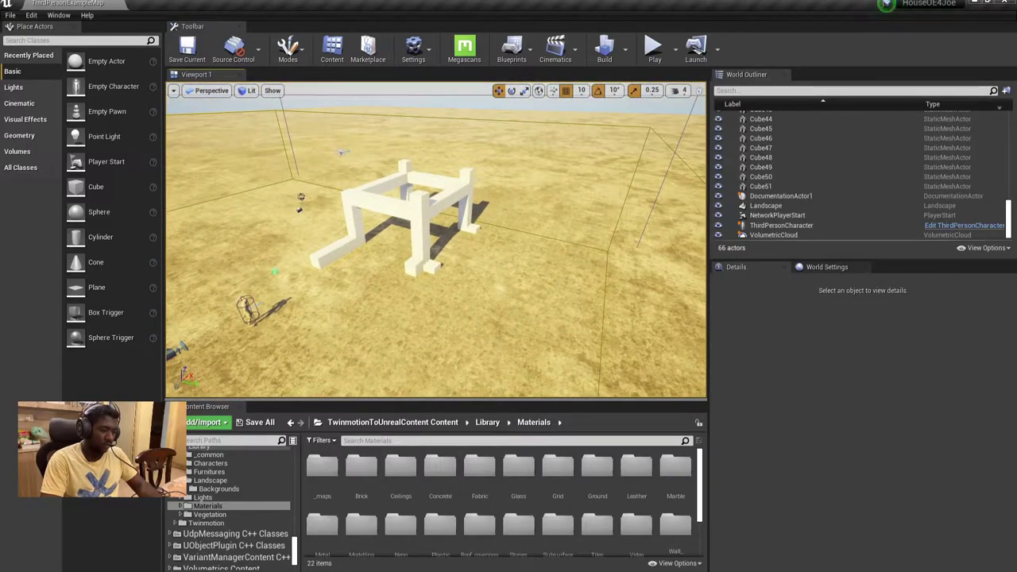
right_click_drag(575, 309, 585, 307)
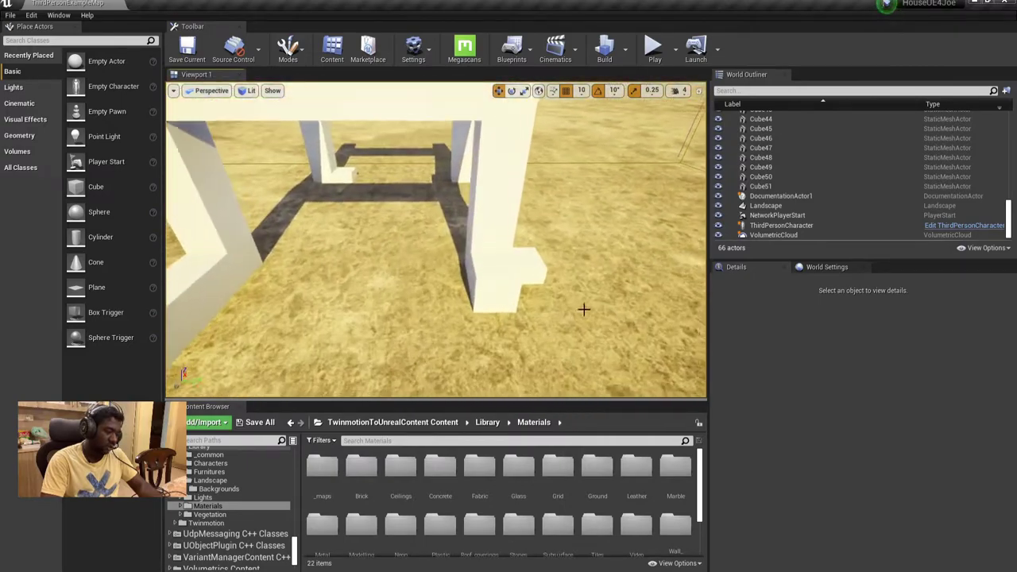
double_click(373, 473)
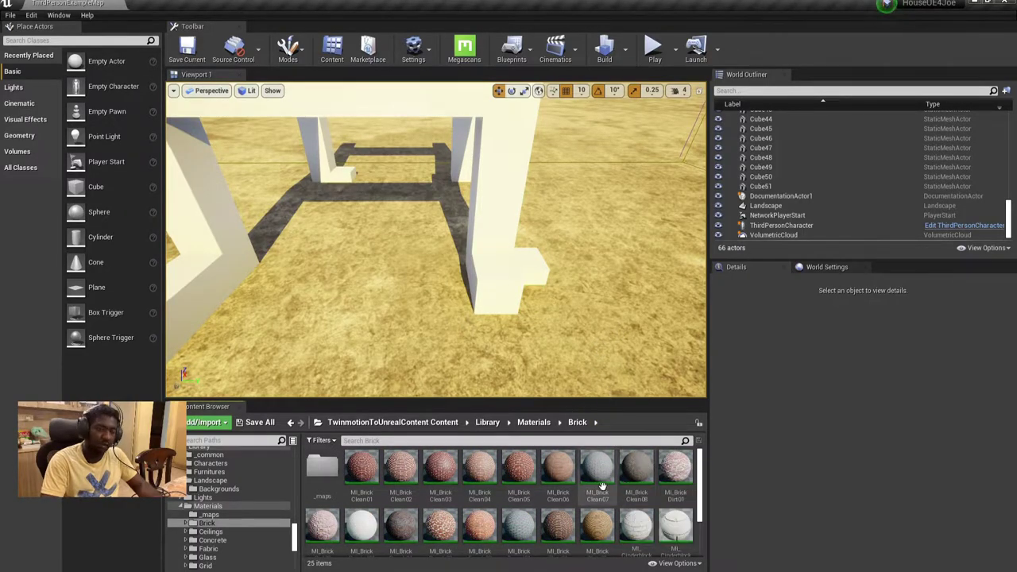
Try the MI_BrickPainted01 brick material on the frame's pillar
scroll(598, 484, "down", 1)
scroll(598, 484, "up", 1)
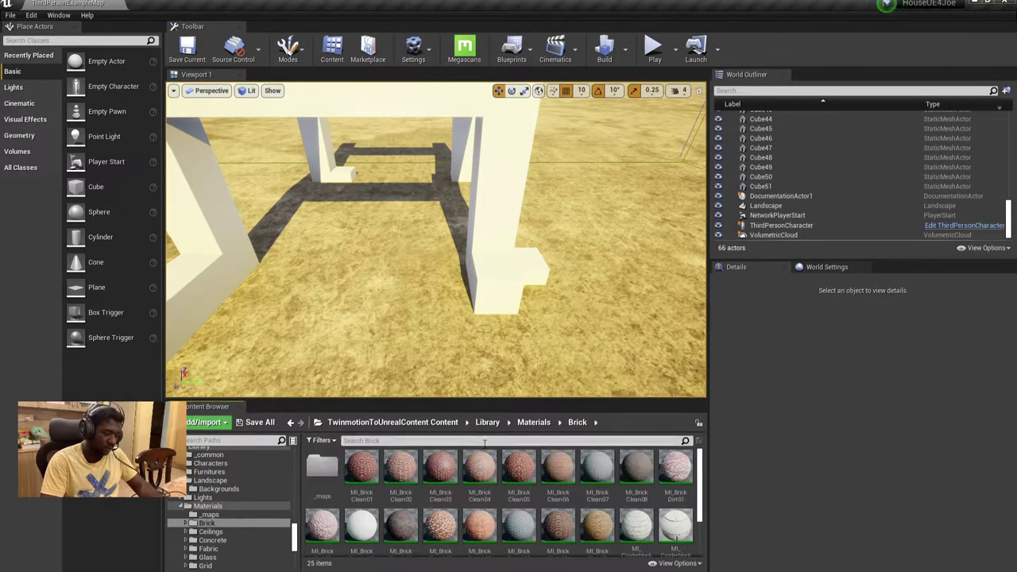
right_click_drag(437, 238, 437, 238)
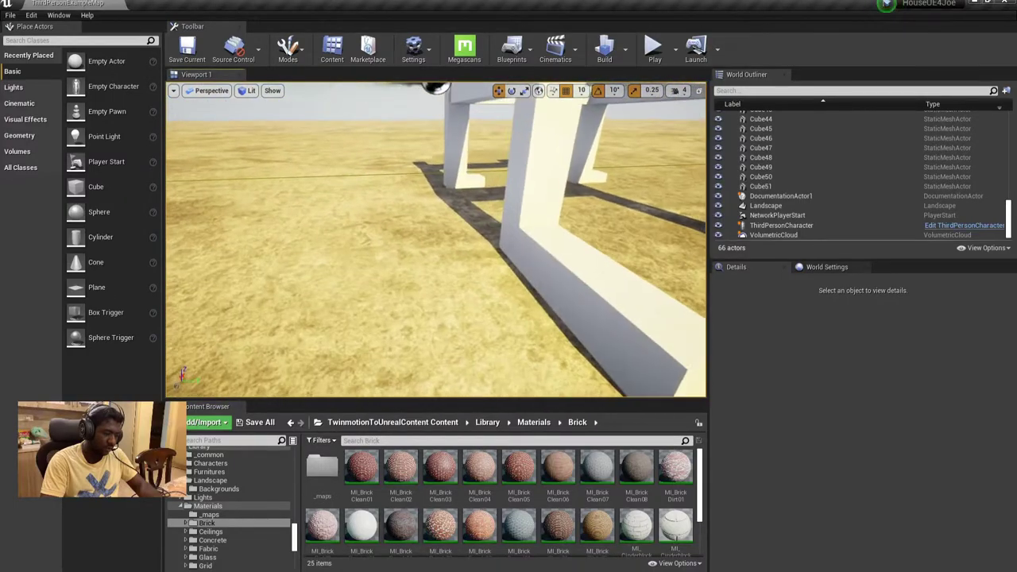
right_click_drag(591, 276, 590, 276)
left_click_drag(362, 525, 410, 279)
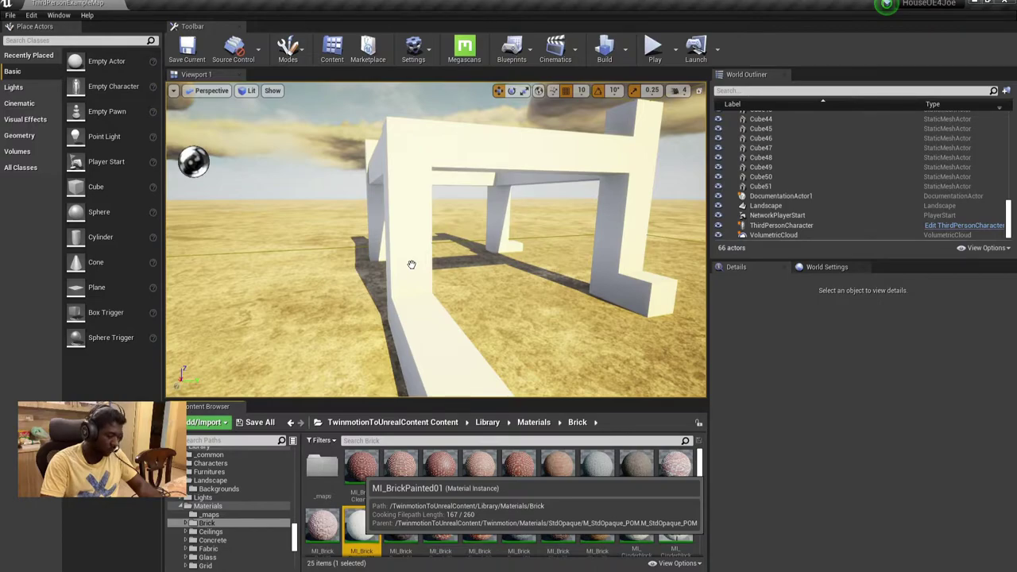
left_click_drag(412, 265, 414, 263)
right_click_drag(413, 263, 413, 263)
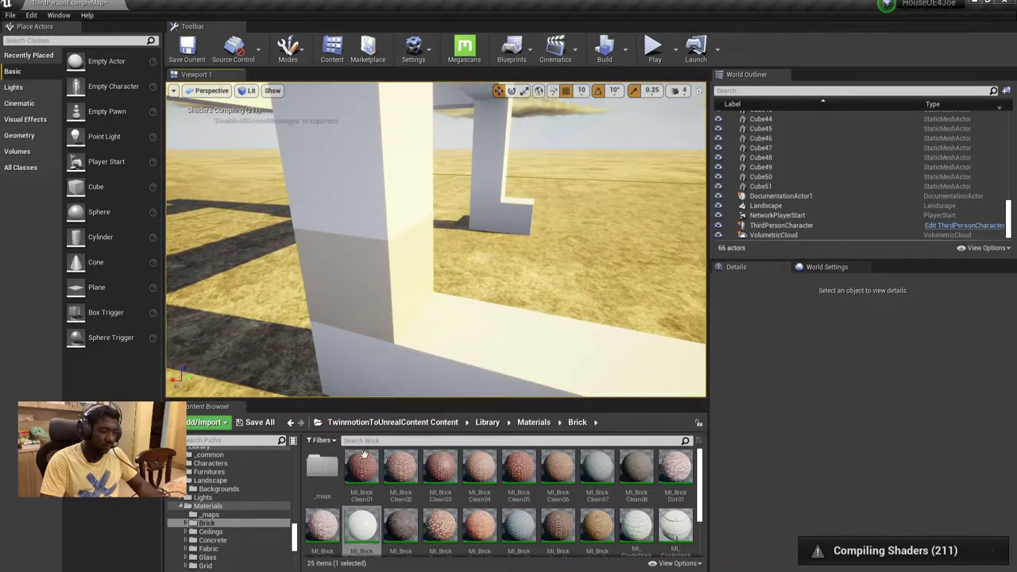
left_click_drag(362, 524, 358, 180)
right_click_drag(358, 179, 357, 180)
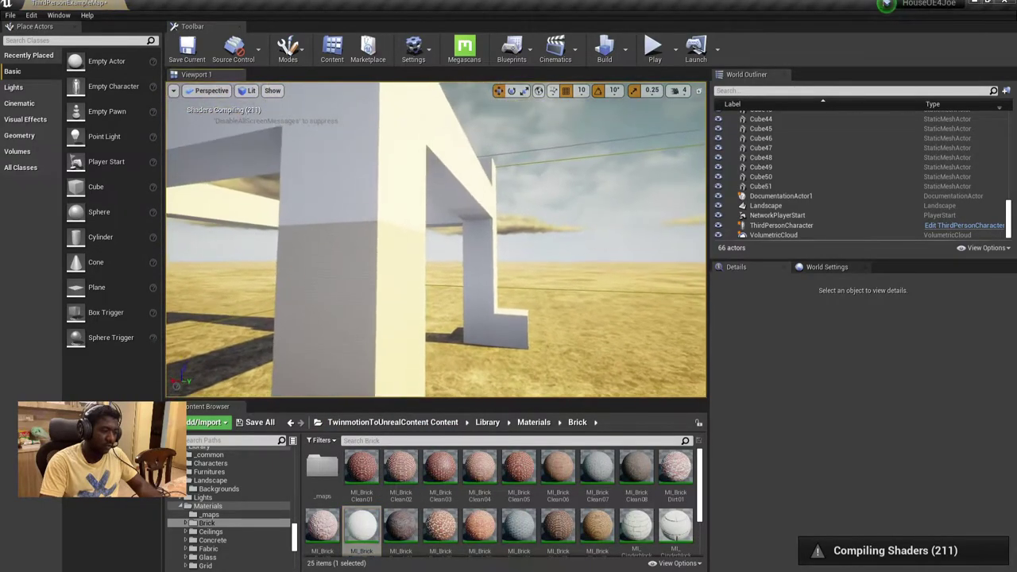
Apply MI_BrickClean04 to a white wall cube of the house frame
right_click_drag(498, 342, 498, 342)
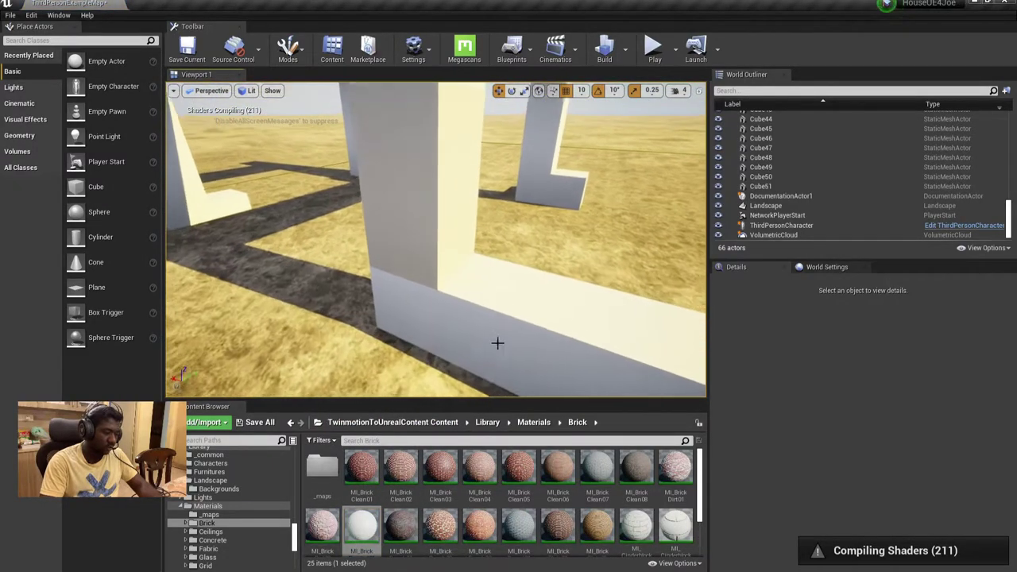
left_click_drag(362, 525, 437, 318)
right_click_drag(497, 342, 497, 342)
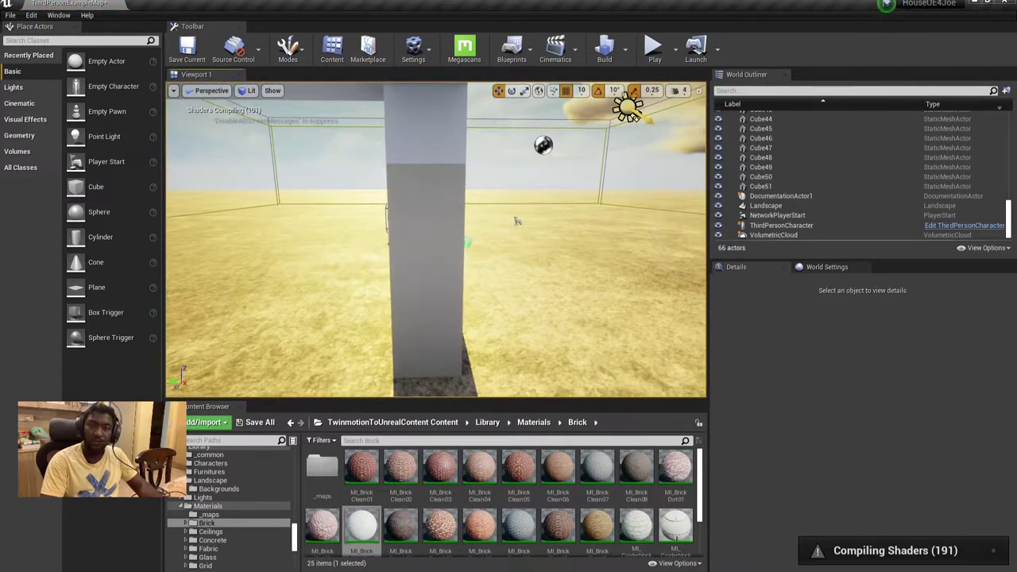
right_click_drag(497, 342, 497, 343)
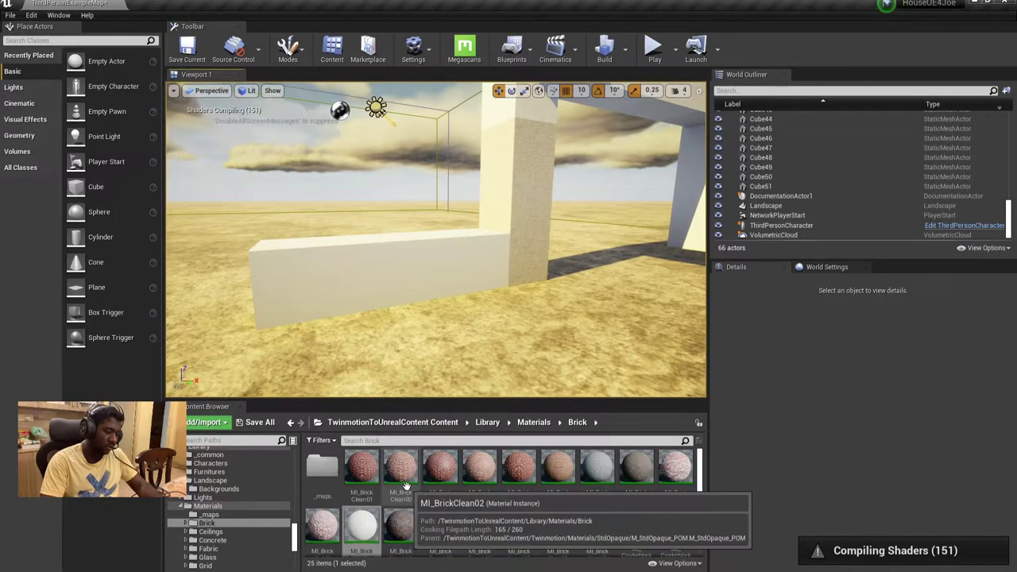
right_click_drag(555, 348, 560, 361)
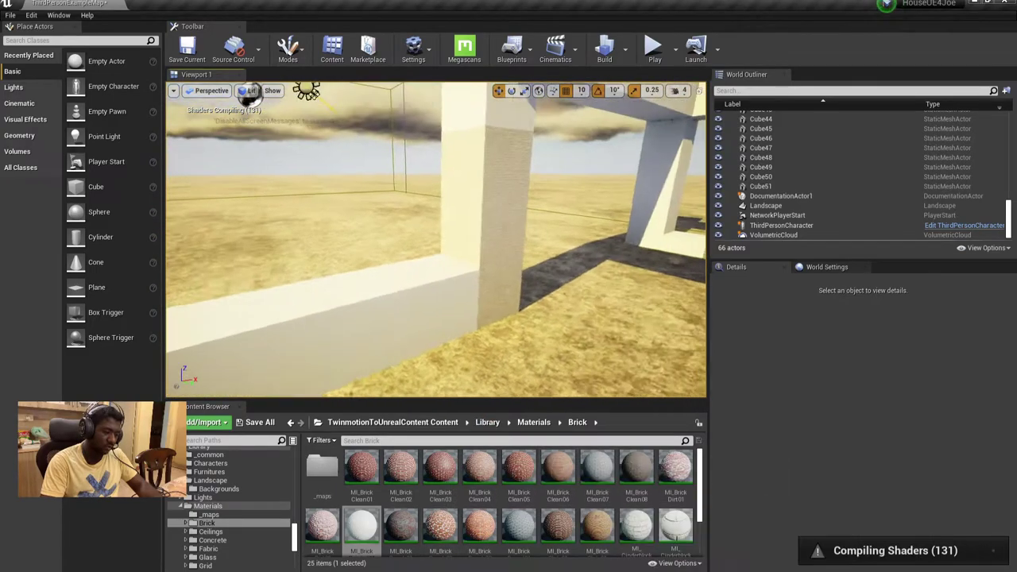
left_click_drag(479, 468, 492, 213)
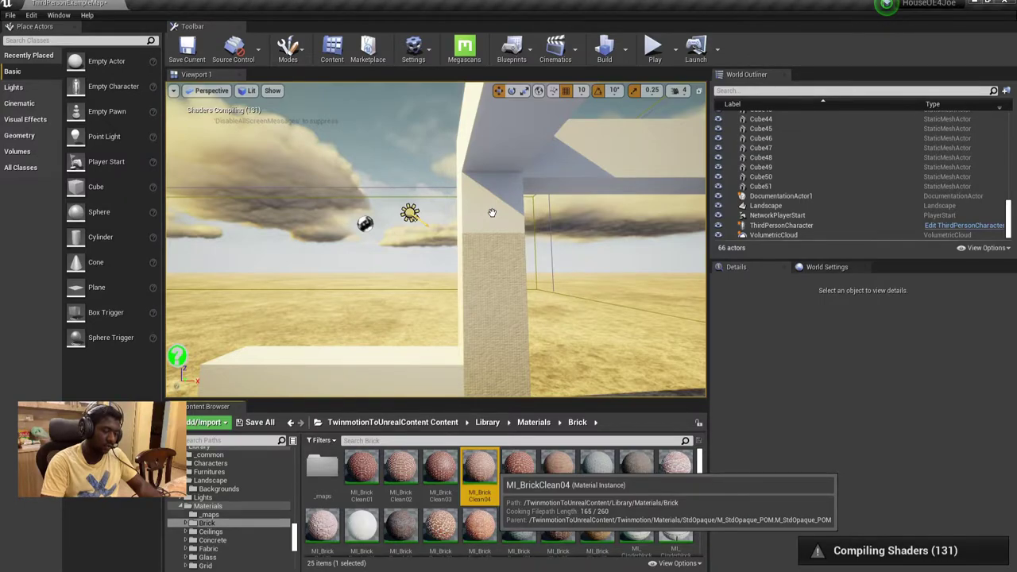
left_click_drag(492, 213, 489, 212)
right_click_drag(488, 211, 488, 211)
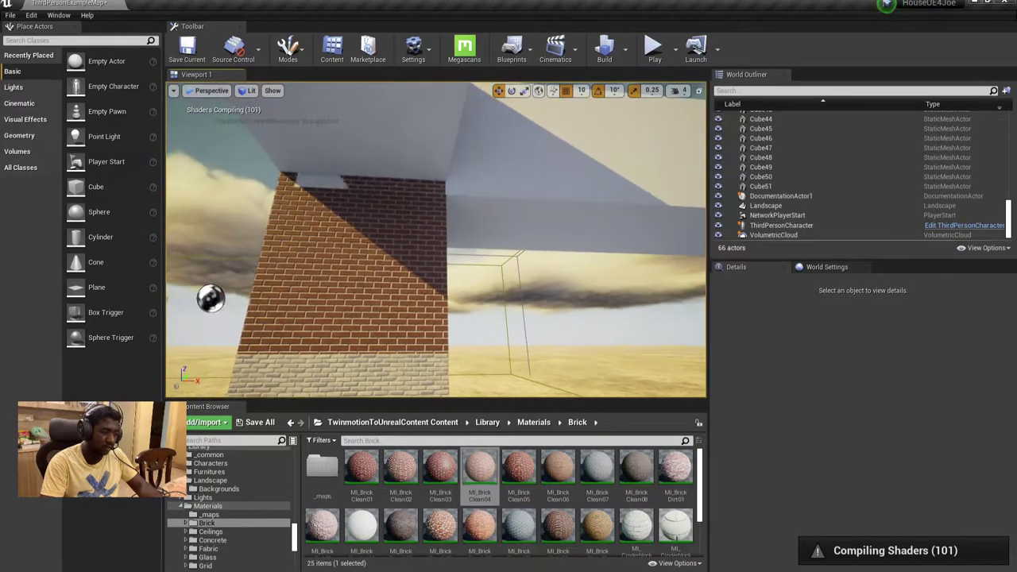
right_click_drag(503, 281, 490, 312)
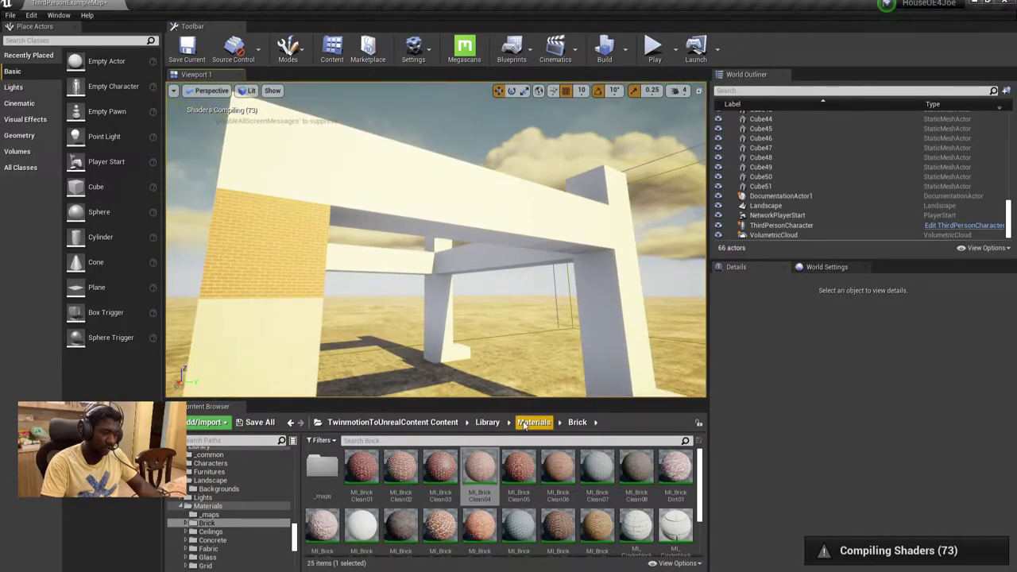
Browse the Materials subfolders and open the Tiles folder
left_click(525, 424)
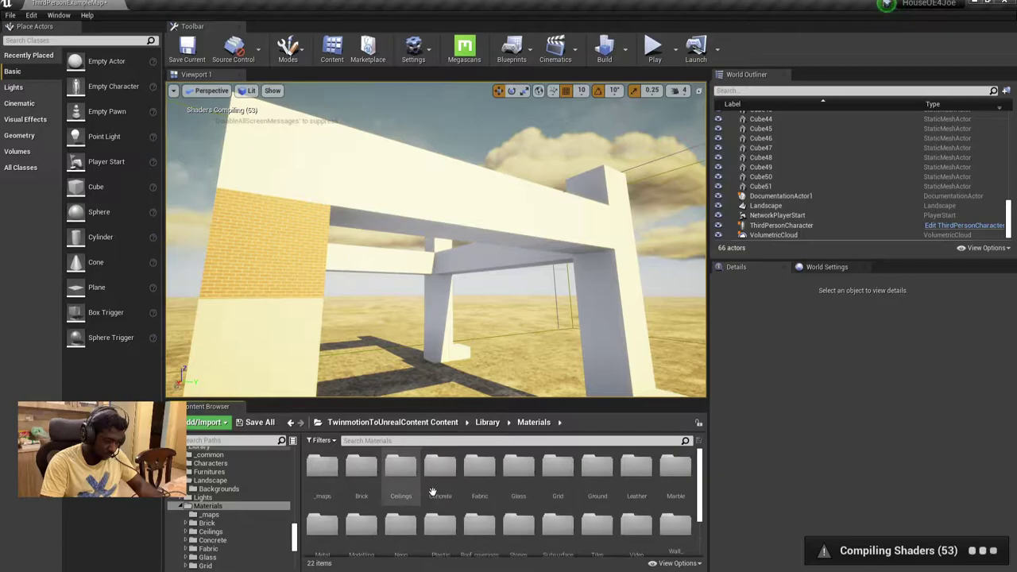
double_click(401, 468)
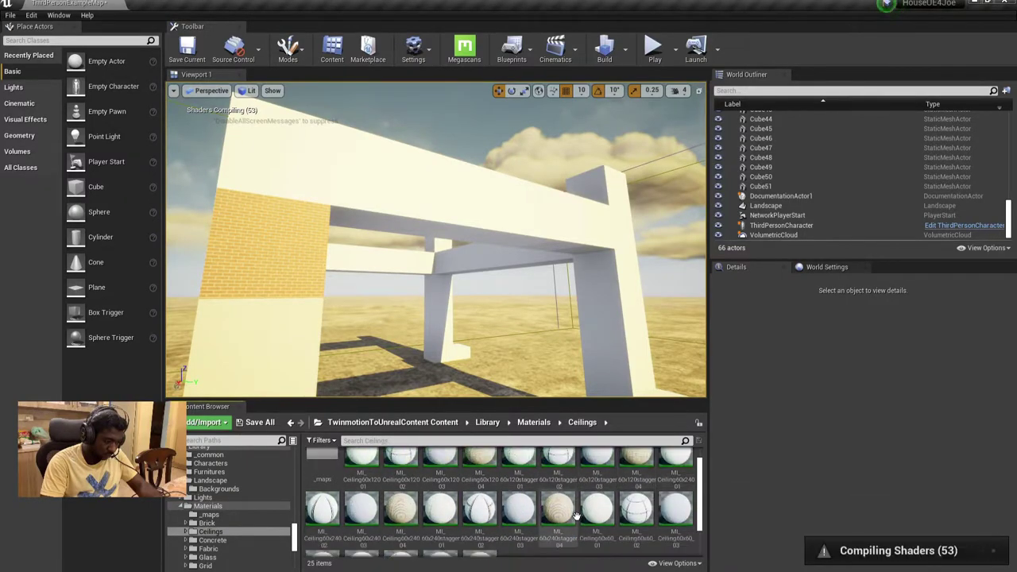
left_click(534, 423)
scroll(555, 515, "down", 1)
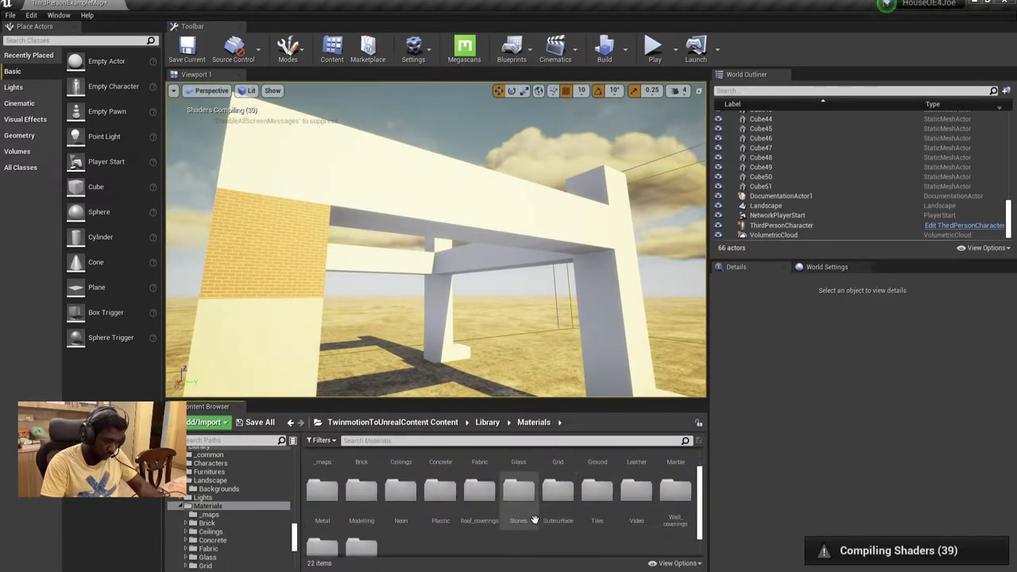
double_click(615, 519)
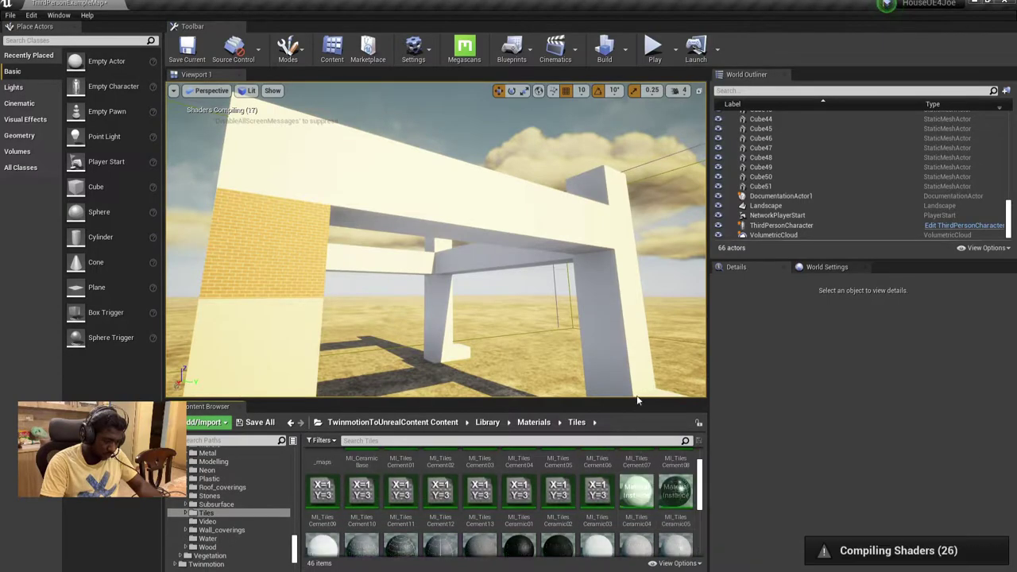
Cover the column's blocks, including Cube21, with ceramic tile material
right_click_drag(435, 238, 446, 254)
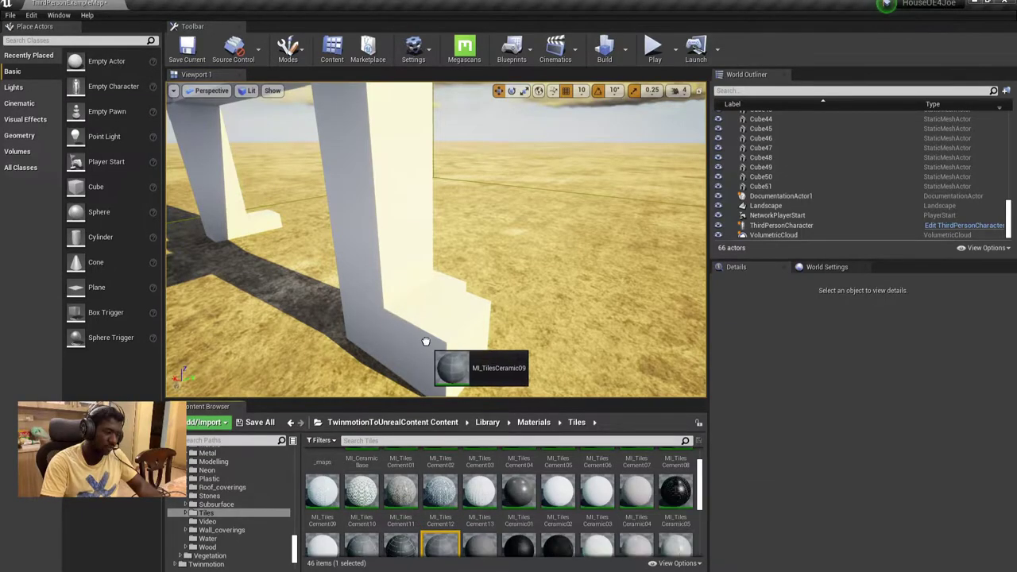
left_click_drag(383, 305, 432, 363)
left_click_drag(443, 550, 429, 353)
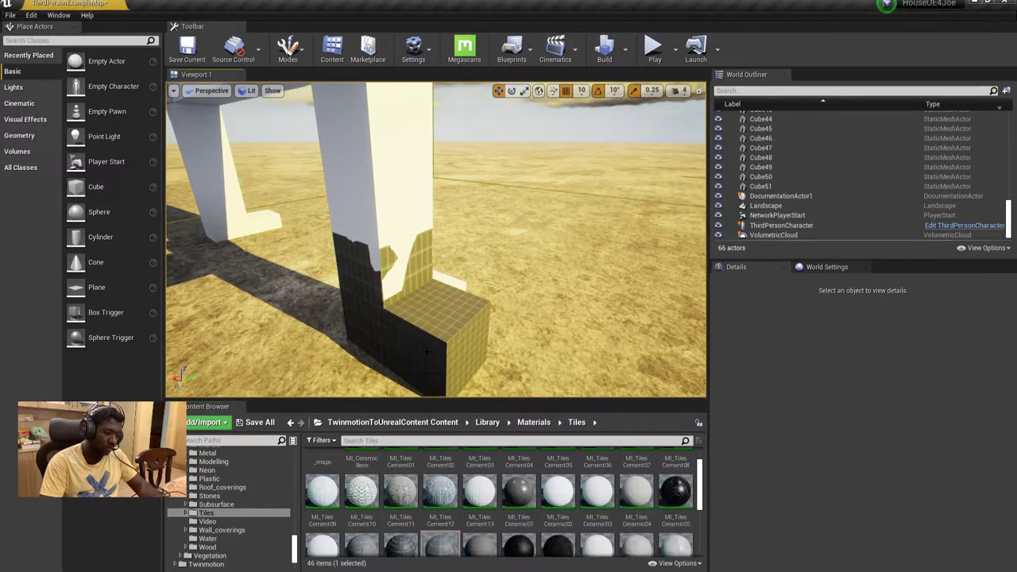
right_click_drag(429, 353, 429, 353)
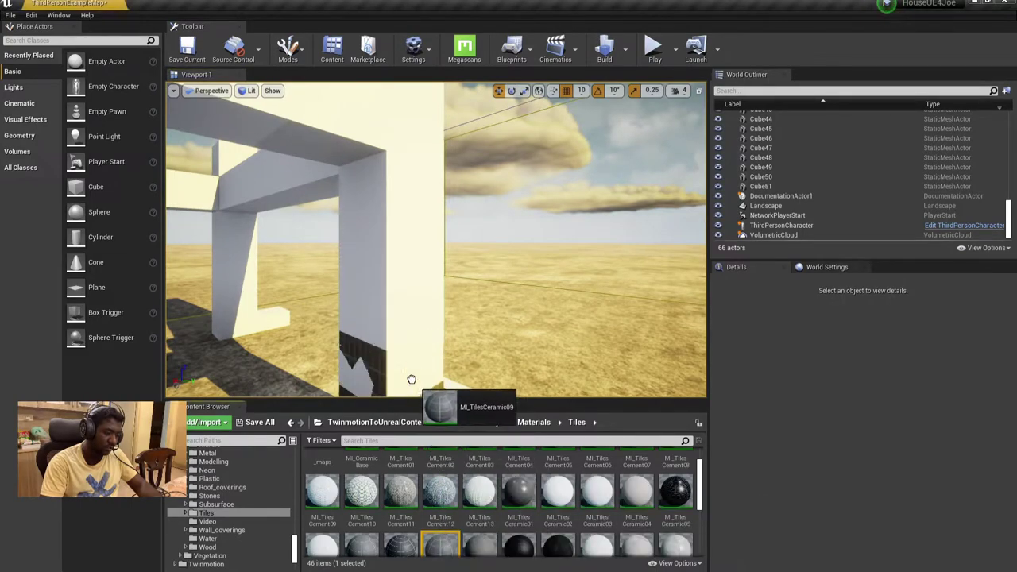
left_click_drag(443, 544, 393, 367)
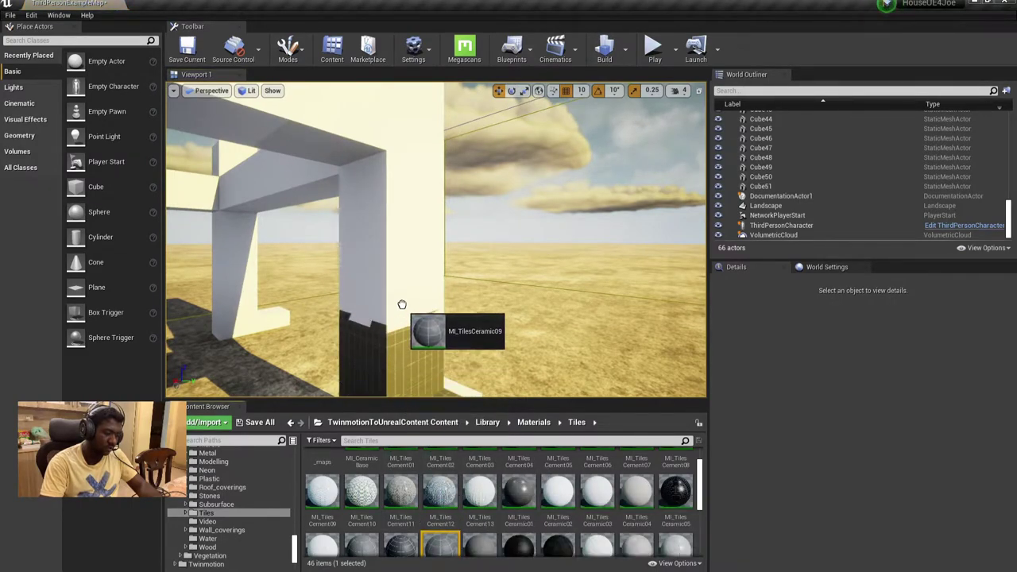
left_click_drag(419, 519, 403, 310)
mouse_move(402, 310)
right_mouse_down()
mouse_move(425, 293)
mouse_move(414, 310)
mouse_move(422, 327)
right_mouse_up()
left_click(429, 298)
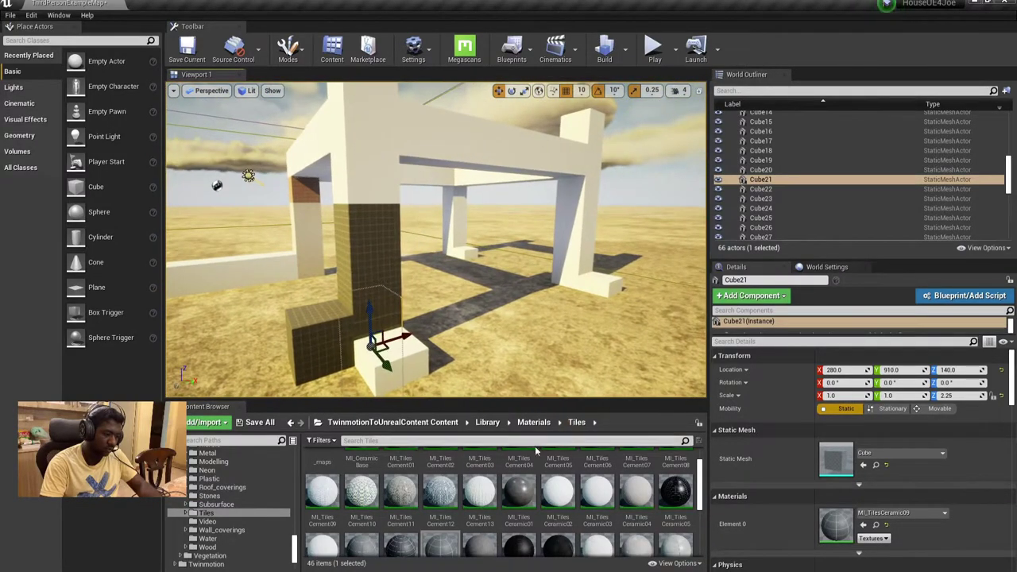
left_click_drag(516, 499, 401, 254)
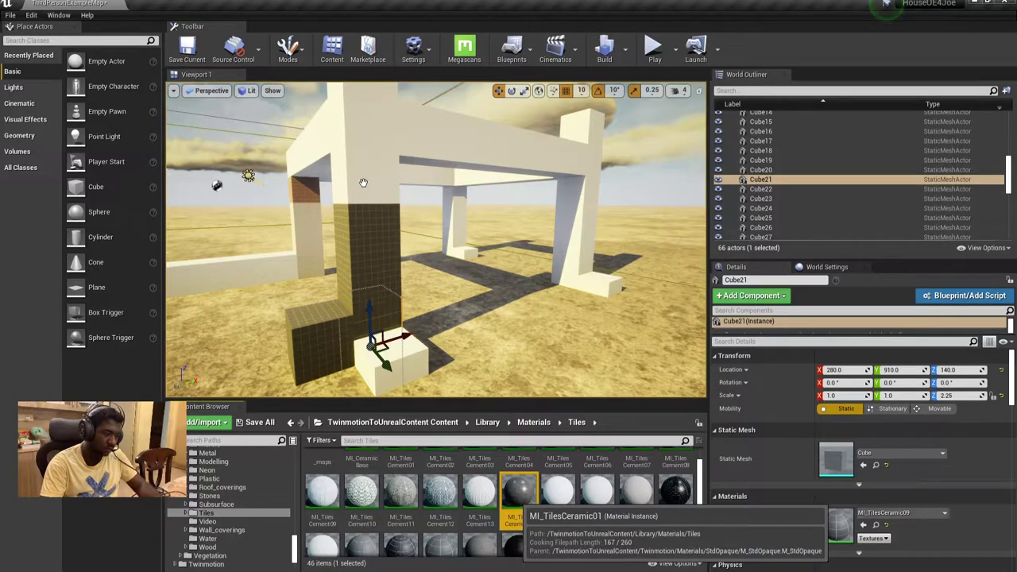
left_click_drag(364, 185, 361, 186)
Tile the upper column block and the beam underside with ceramic tiles
right_click_drag(416, 230, 429, 238)
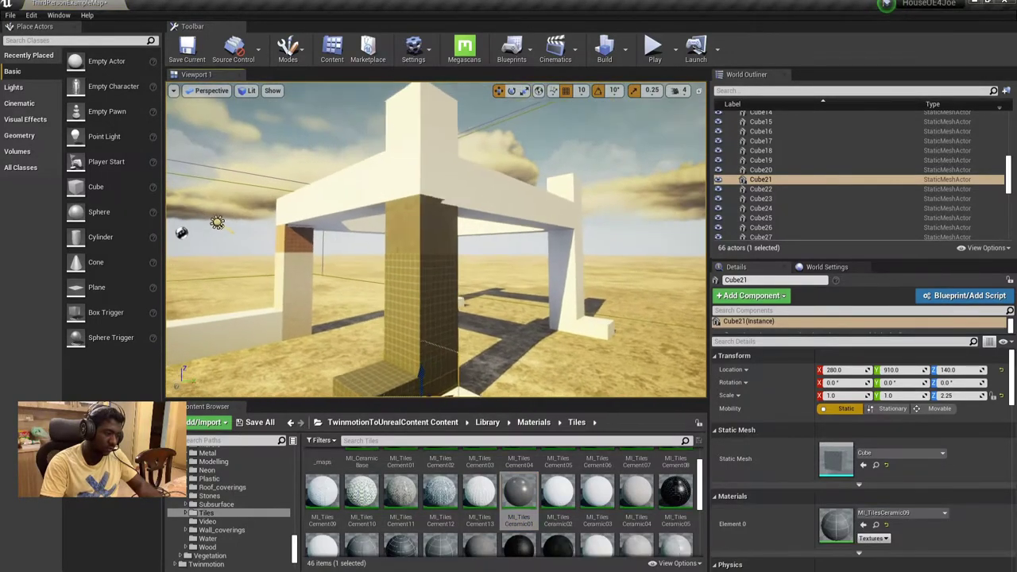
left_click_drag(519, 493, 444, 181)
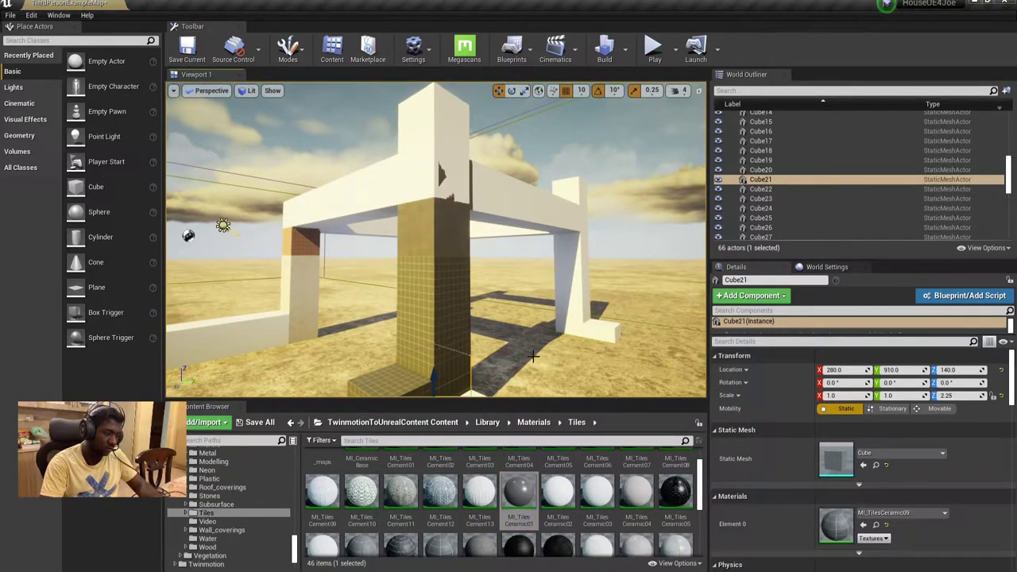
left_click_drag(545, 487, 409, 174)
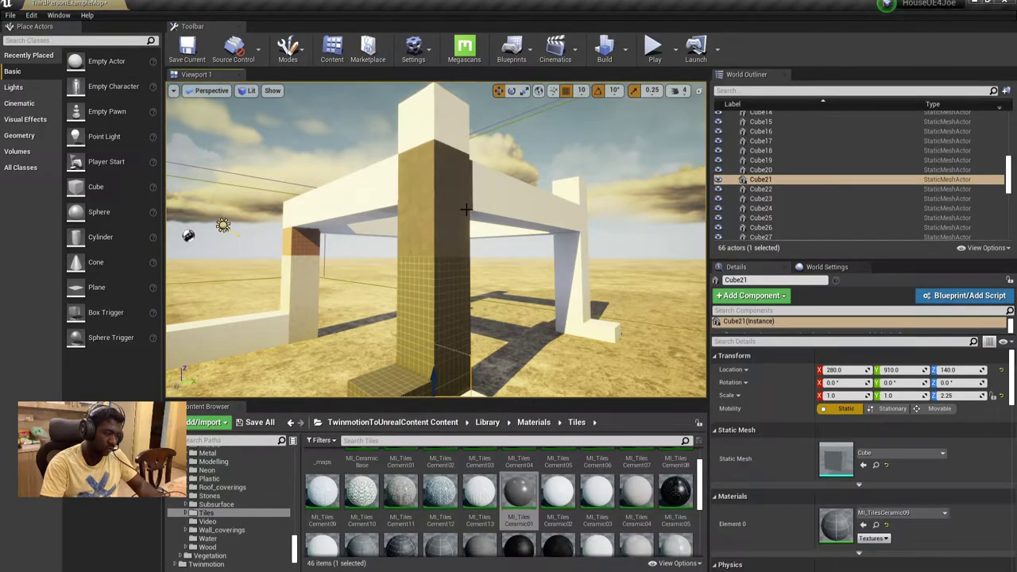
right_click_drag(466, 209, 477, 213)
left_click_drag(512, 485, 343, 227)
right_click_drag(343, 227, 447, 338)
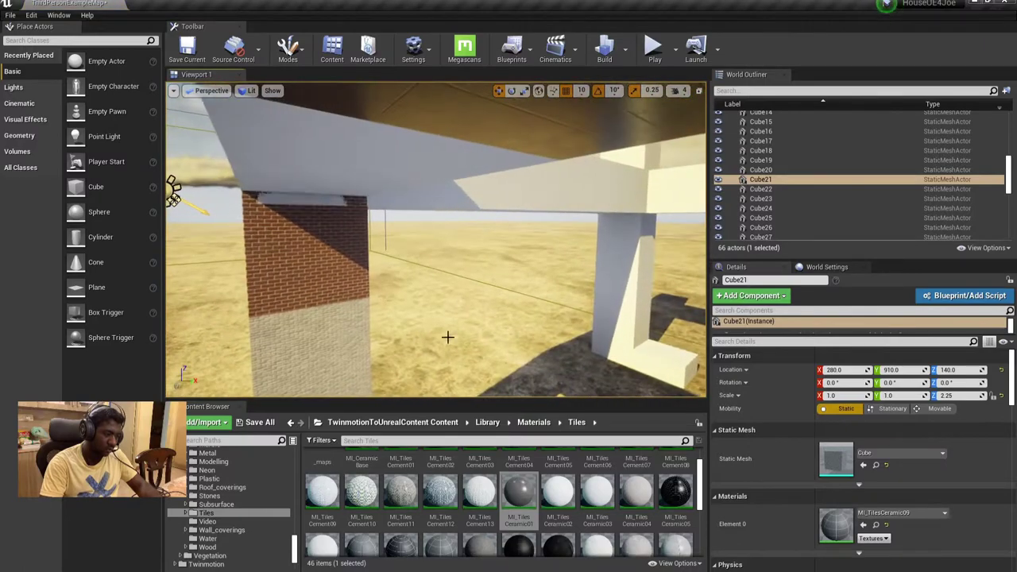
left_click_drag(519, 498, 323, 166)
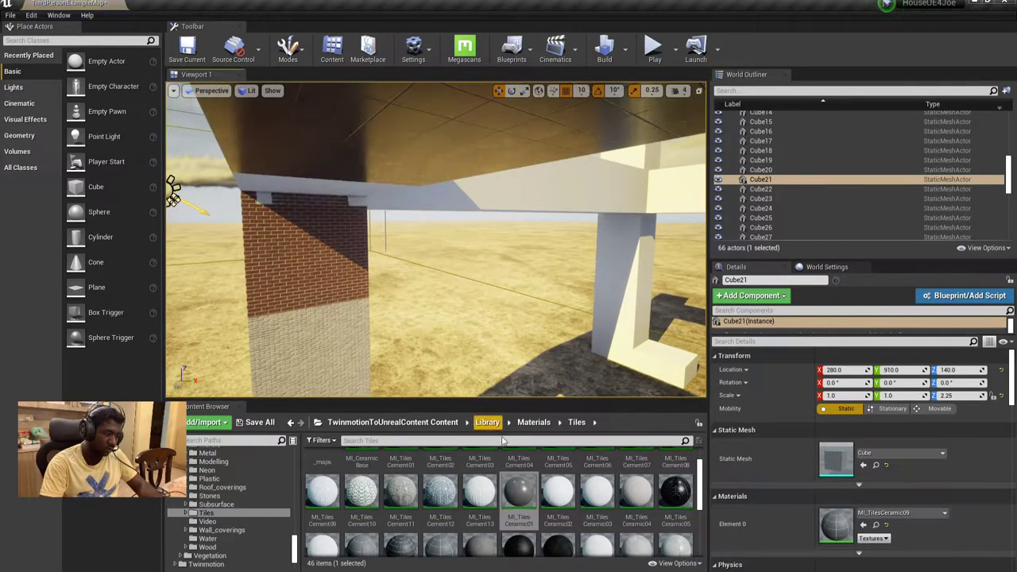
left_click_drag(519, 493, 340, 255)
Apply MI_TilesCeramic01 to beam Cube26 and check the neighbouring Cube27
left_click_drag(311, 182, 311, 182)
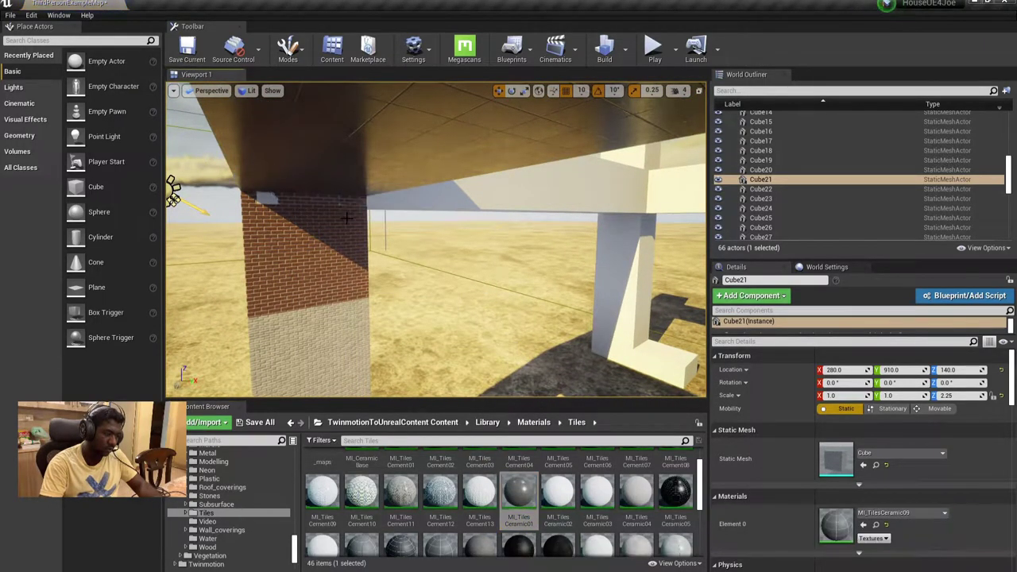
right_click_drag(311, 182, 238, 187)
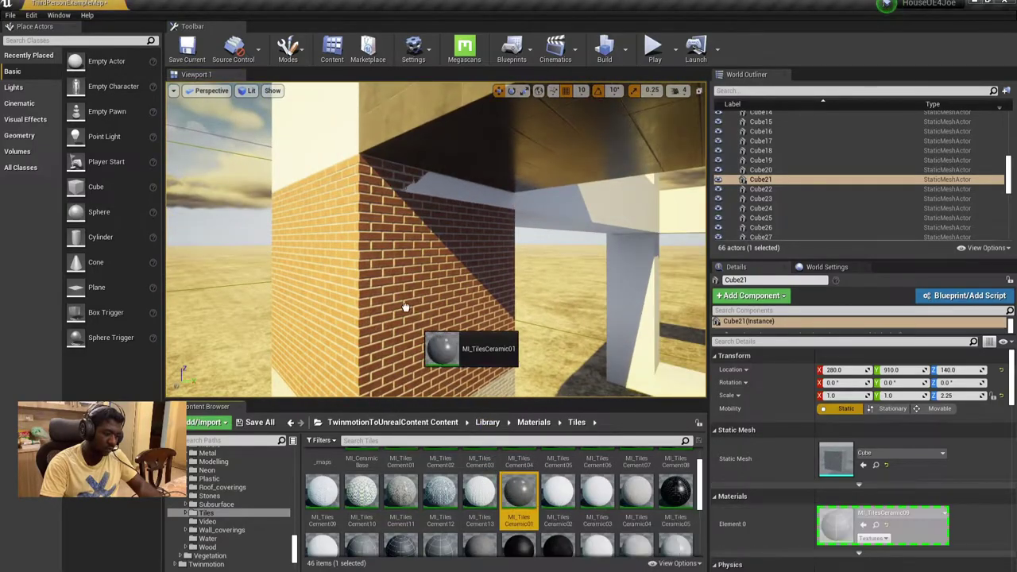
left_click_drag(497, 501, 318, 141)
right_click_drag(318, 141, 464, 215)
left_click(397, 184)
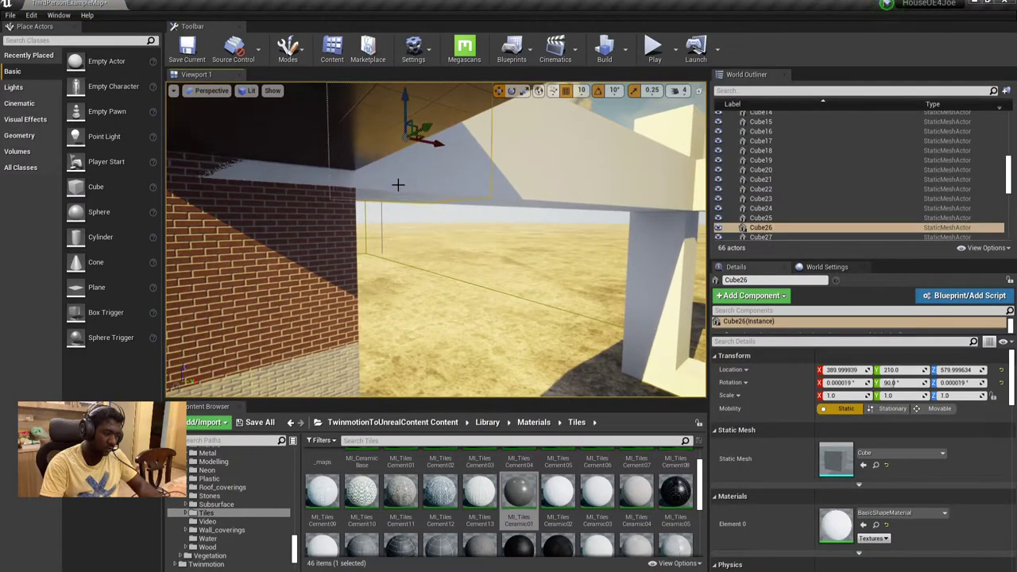
right_click(652, 179)
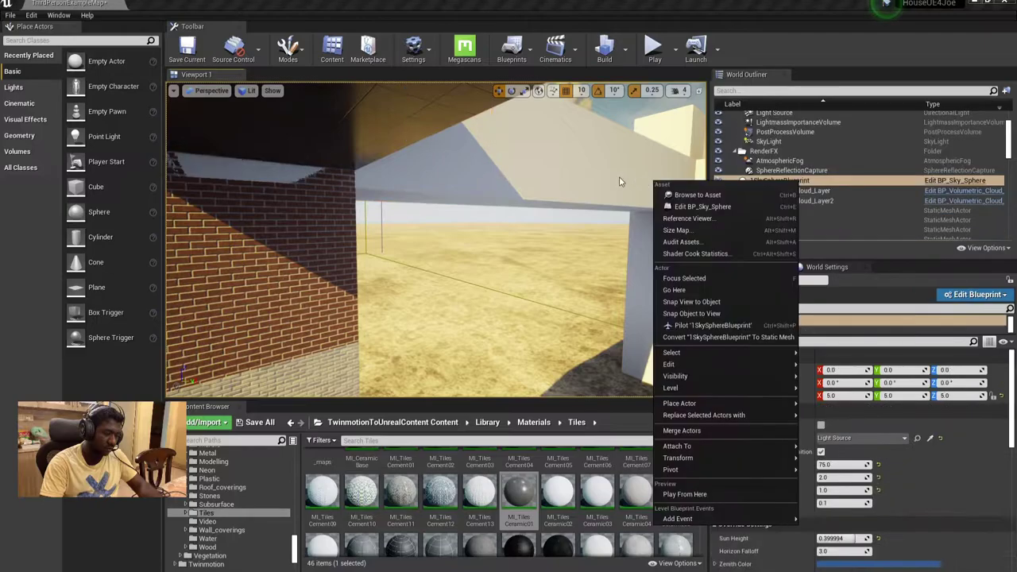
left_click(500, 198)
left_click_drag(520, 494, 449, 191)
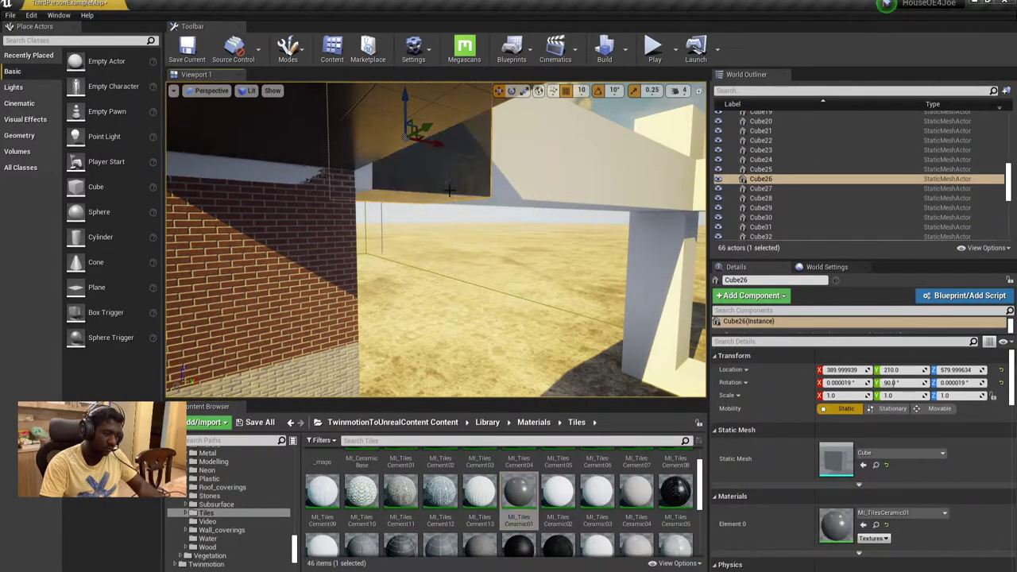
left_click_drag(530, 510, 374, 182)
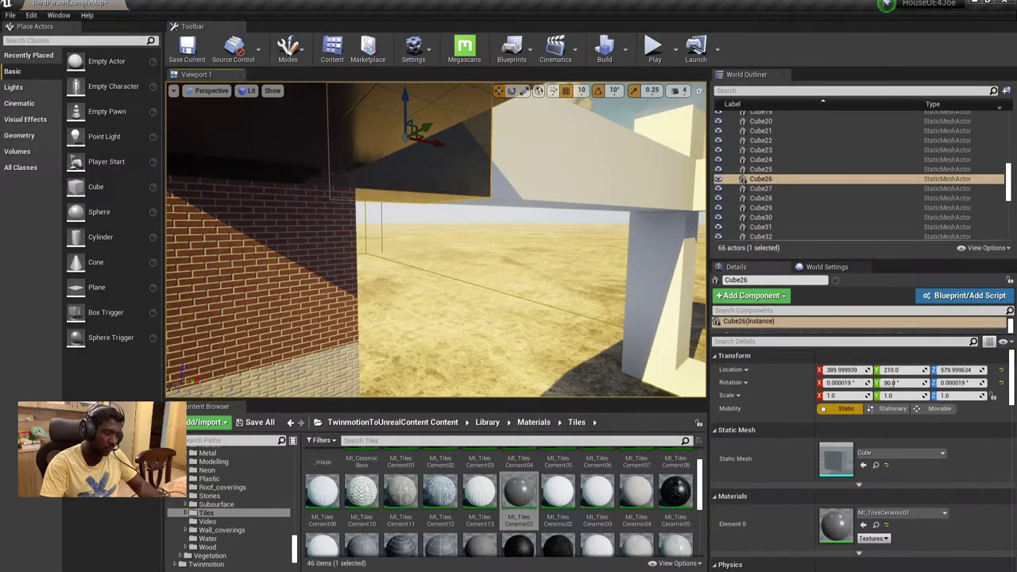
scroll(439, 157, "up", 2)
left_click(278, 147)
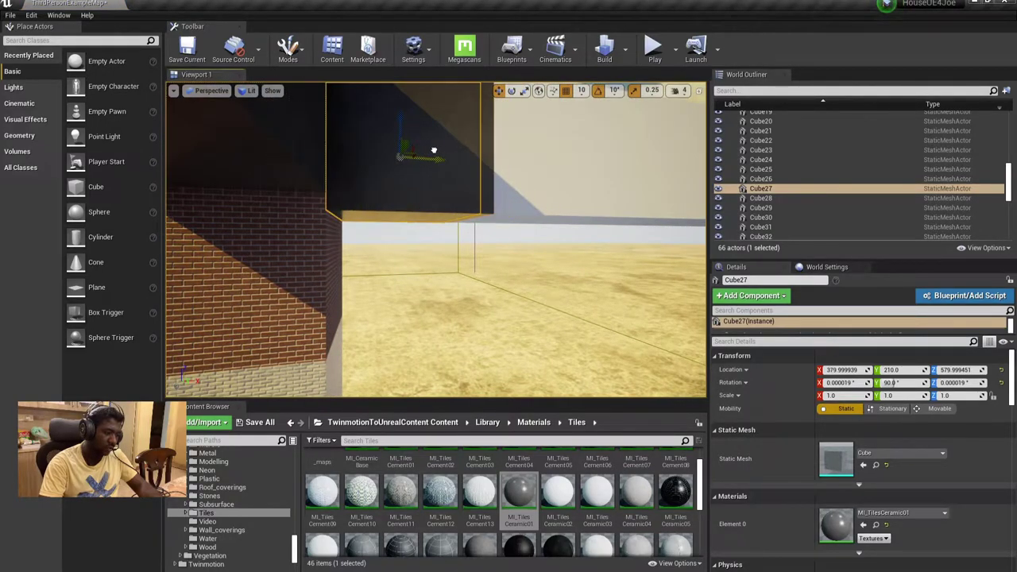
left_click(517, 182)
left_click_drag(518, 182, 477, 254)
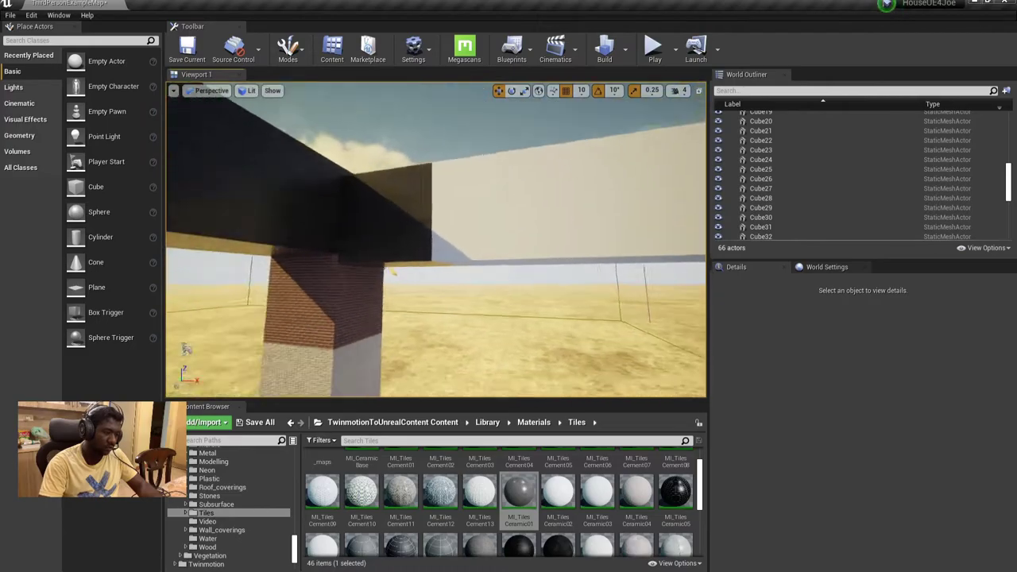
Apply orange MI_TilesMetallic01 to a frame leg, the small block and the pillar
mouse_move(477, 255)
right_mouse_down()
mouse_move(445, 238)
mouse_move(511, 199)
right_mouse_up()
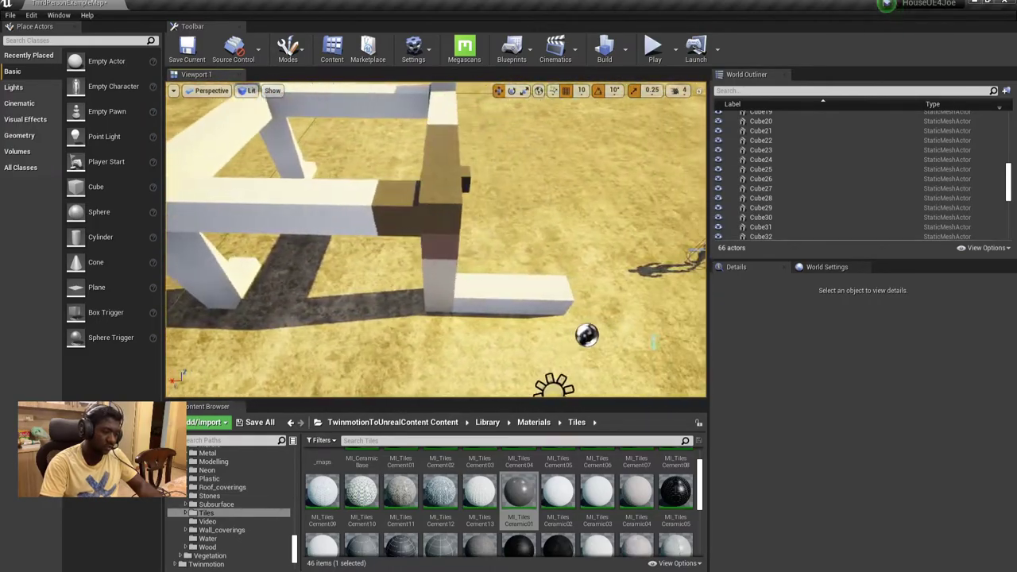
scroll(481, 485, "down", 3)
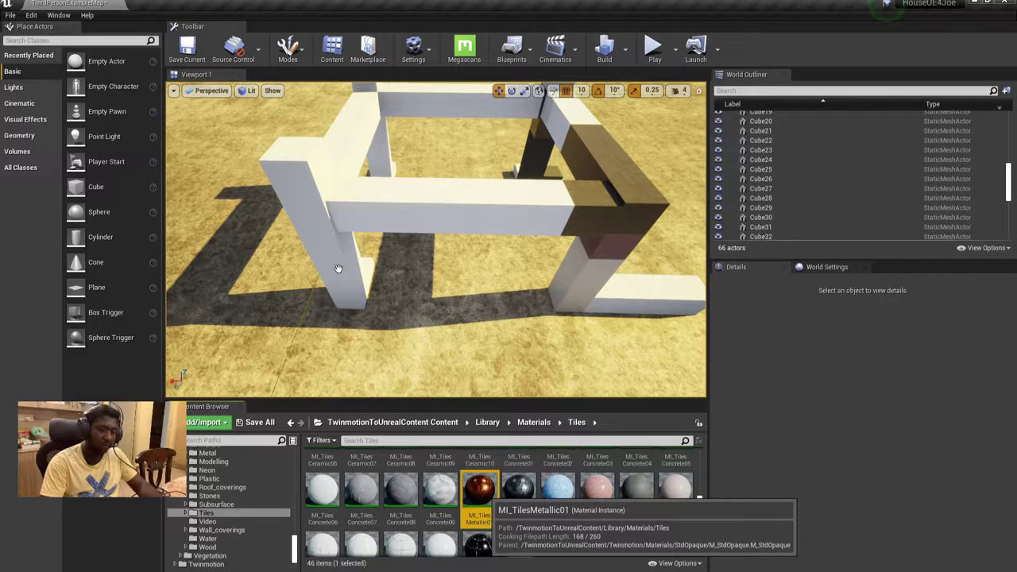
left_click_drag(338, 268, 338, 269)
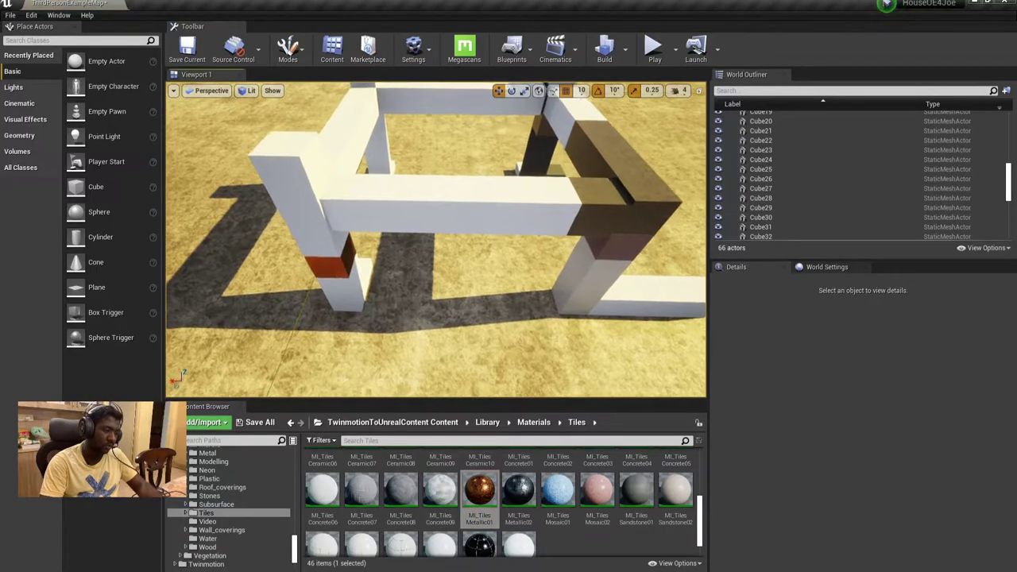
right_click_drag(338, 268, 342, 270)
left_click_drag(475, 478, 409, 295)
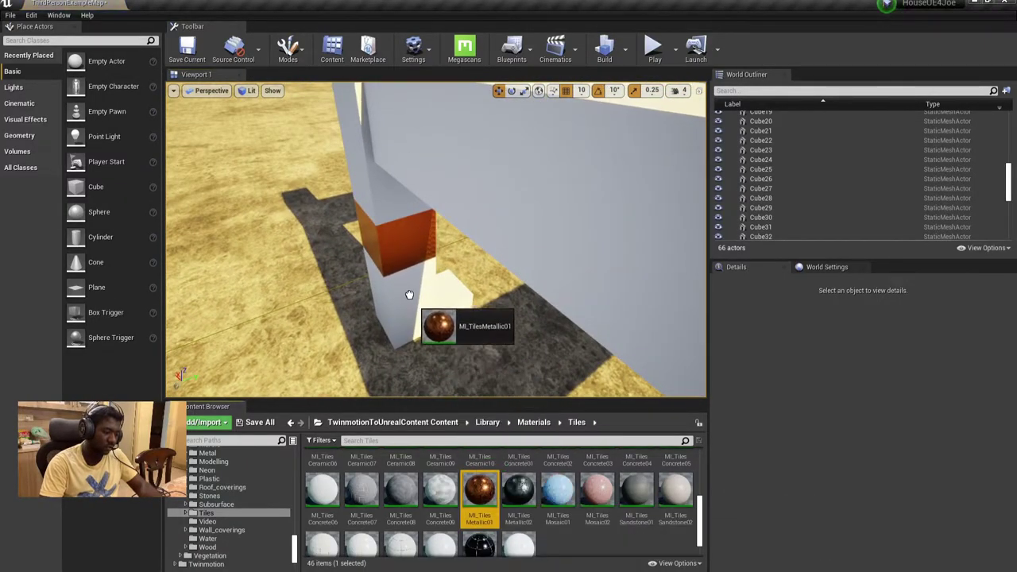
left_click_drag(479, 481, 454, 306)
mouse_move(453, 306)
right_mouse_down()
mouse_move(435, 238)
mouse_move(445, 270)
right_mouse_up()
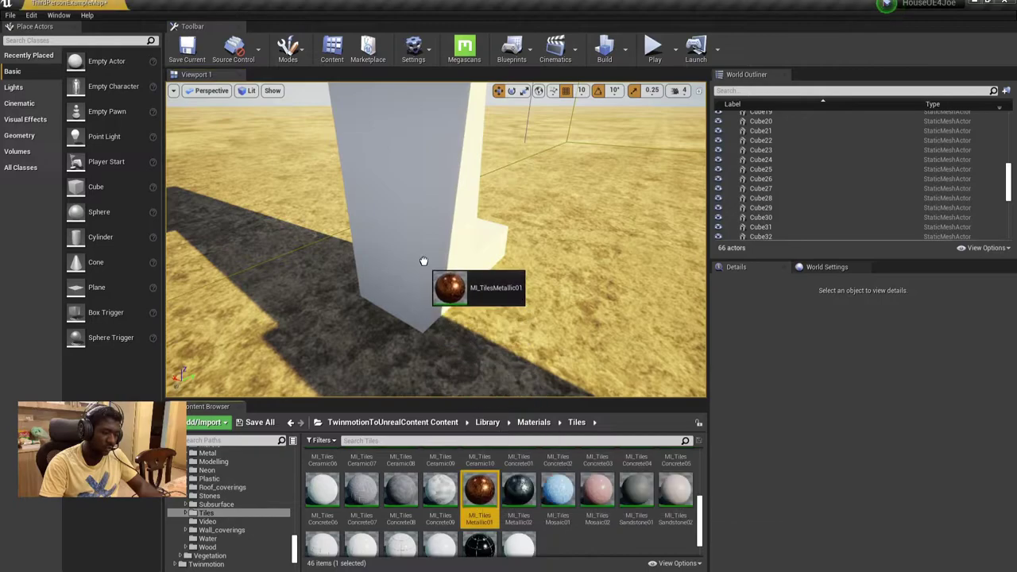
left_click_drag(479, 489, 441, 284)
right_click_drag(550, 298, 431, 344)
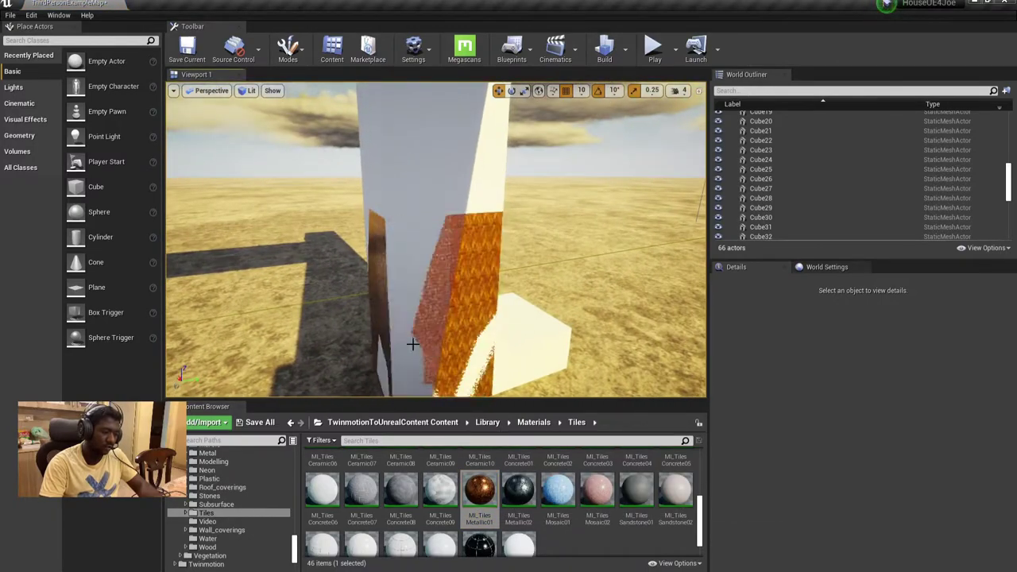
Delete the overlapping Cube43 and reapply metallic tiles to the pillar
left_click(432, 344)
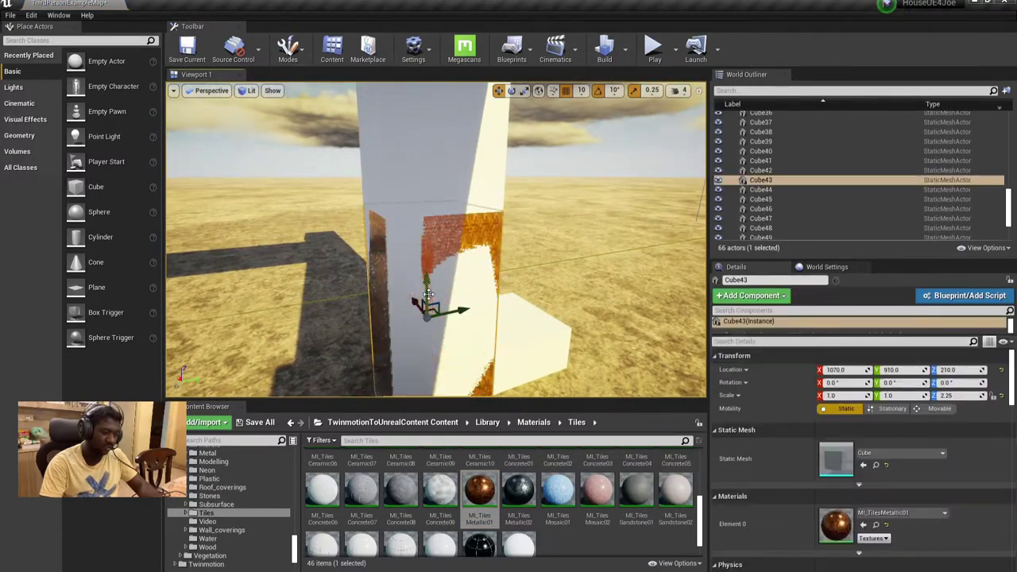
key("Delete")
left_click_drag(489, 499, 291, 208)
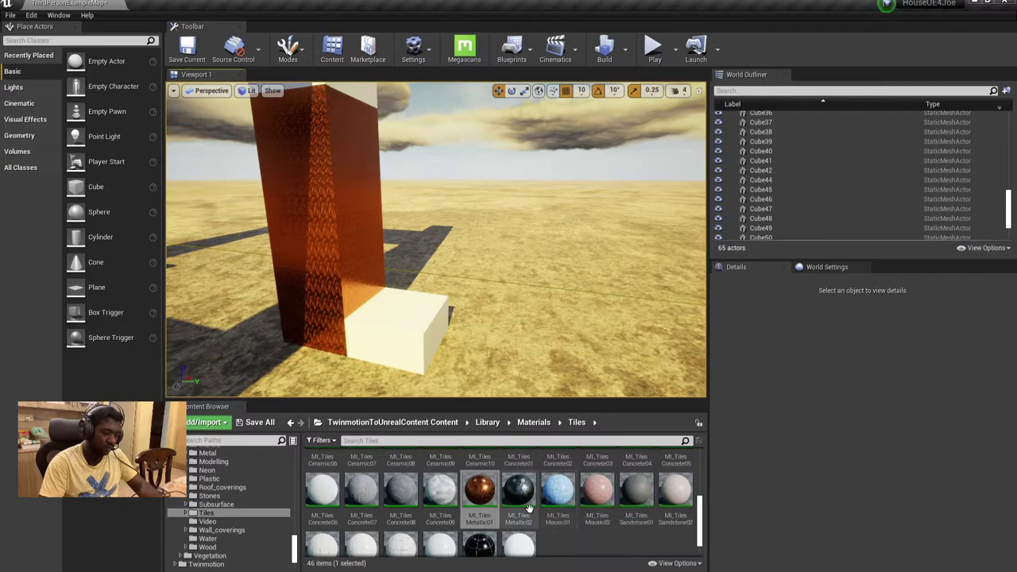
Give the small cube at the pillar base the MI_TilesMosaic01 material
left_click(547, 499)
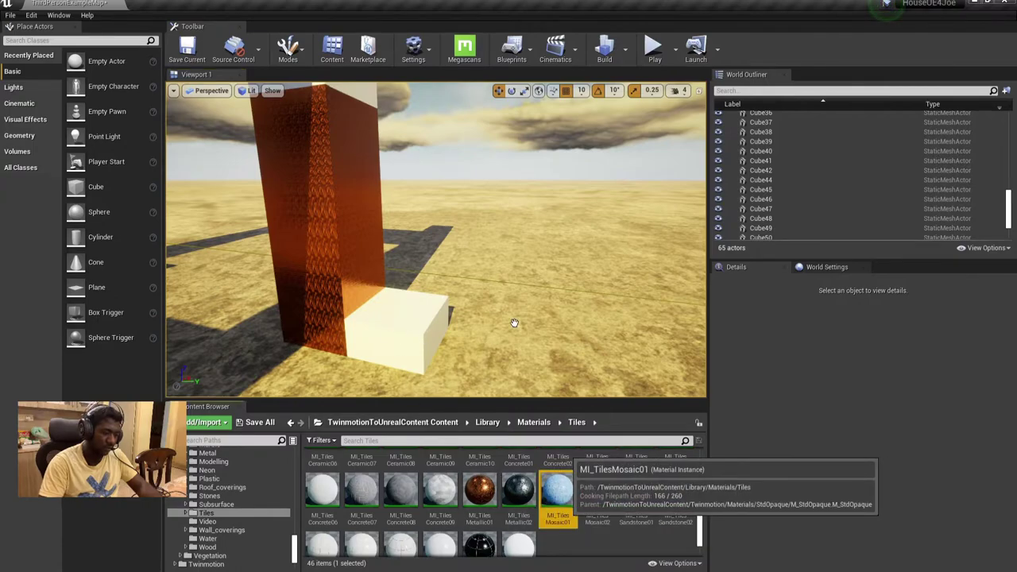
left_click_drag(409, 326, 409, 327)
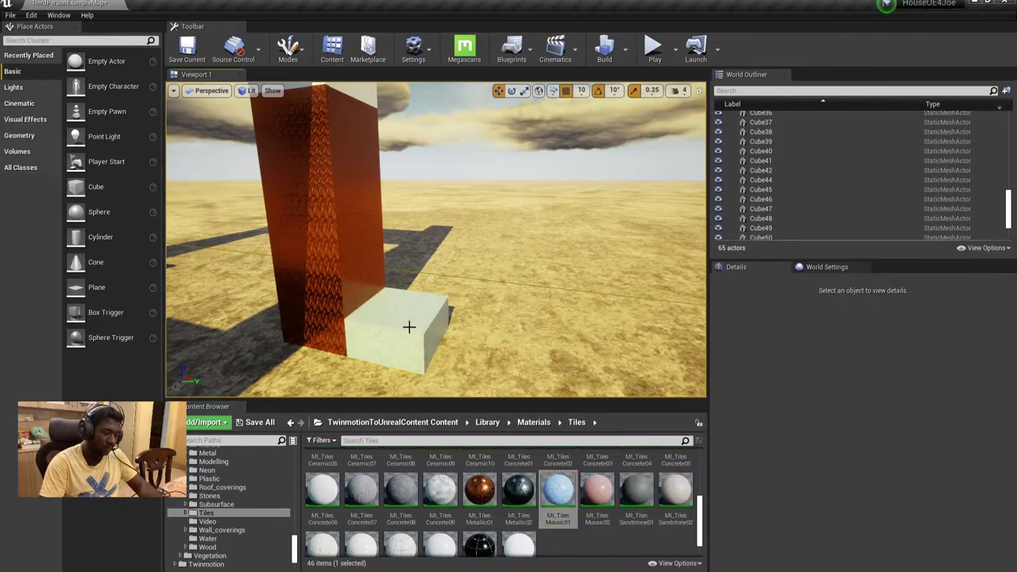
mouse_move(409, 326)
right_mouse_down()
mouse_move(389, 203)
mouse_move(414, 238)
right_mouse_up()
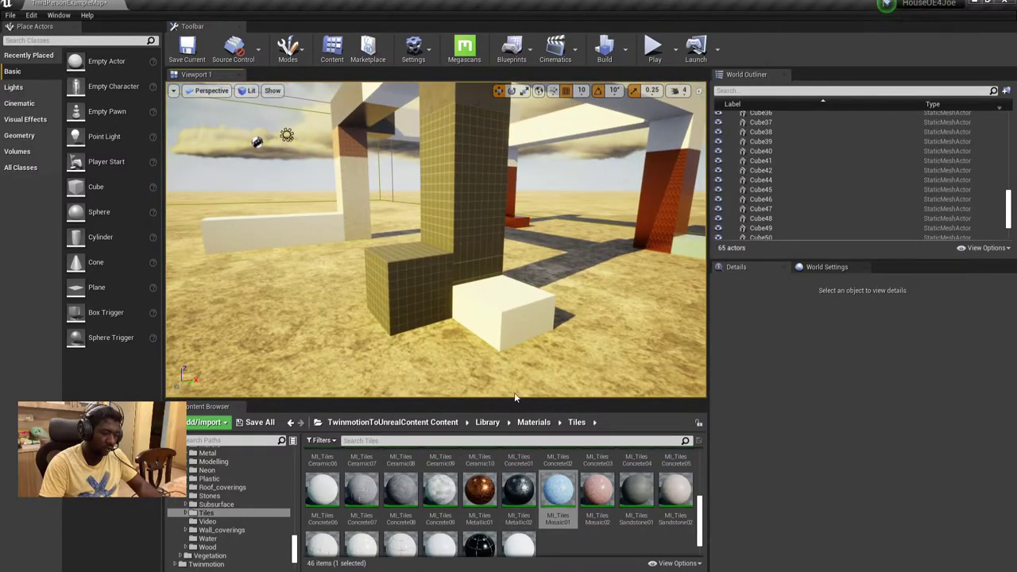
mouse_move(515, 398)
right_mouse_down()
mouse_move(531, 354)
mouse_move(516, 365)
right_mouse_up()
Navigate from Library to the Materials > Neon folder
left_click(487, 422)
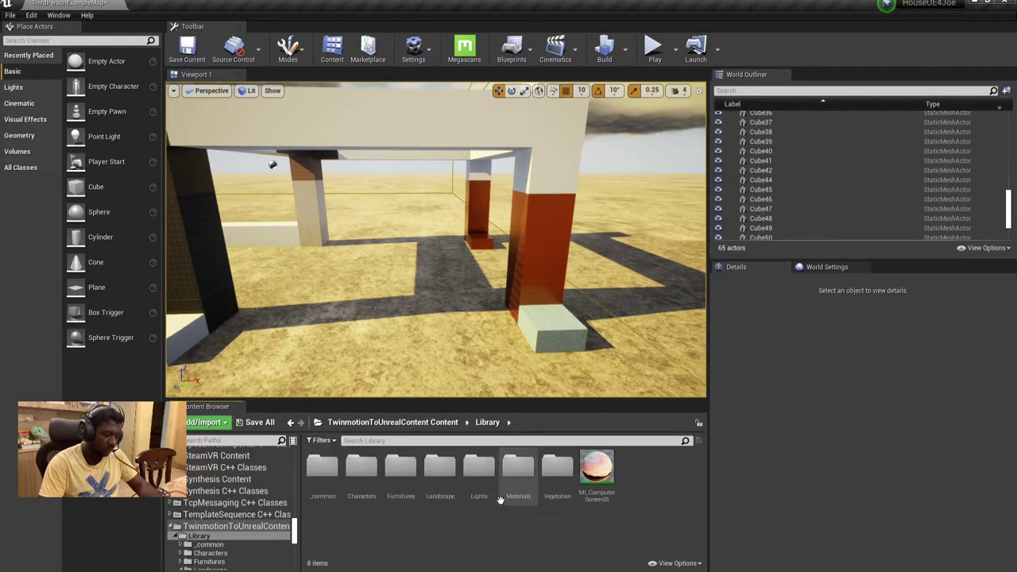
double_click(516, 499)
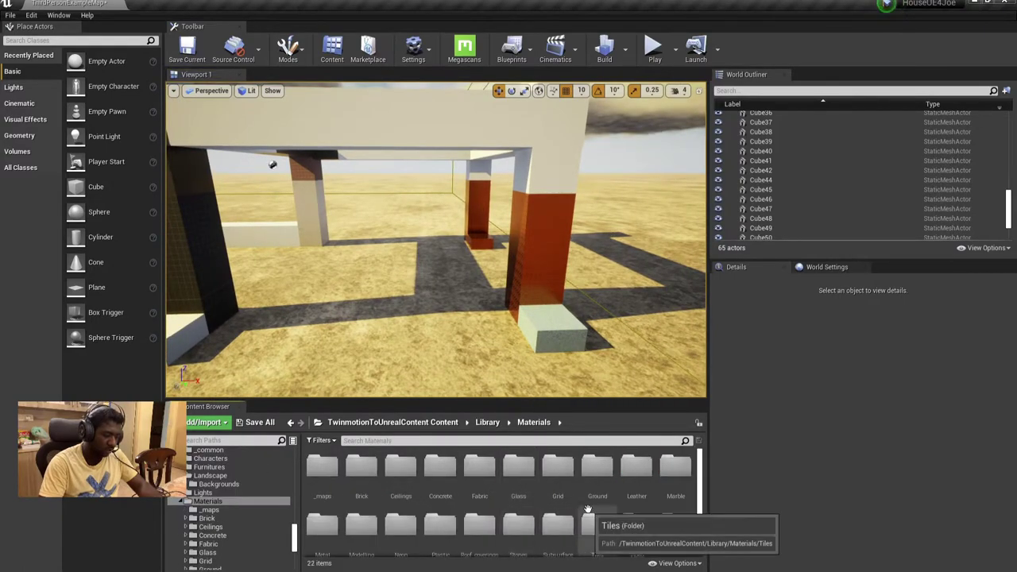
scroll(588, 509, "down", 1)
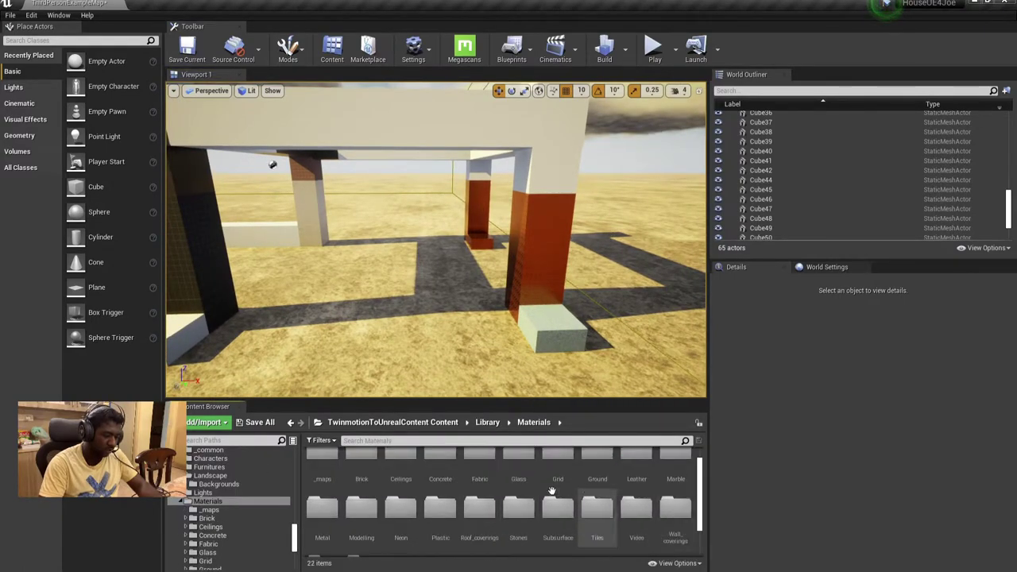
double_click(401, 509)
Try neon materials on the beams, ending with MI_Neon01 on the left beam
right_click_drag(548, 342, 570, 378)
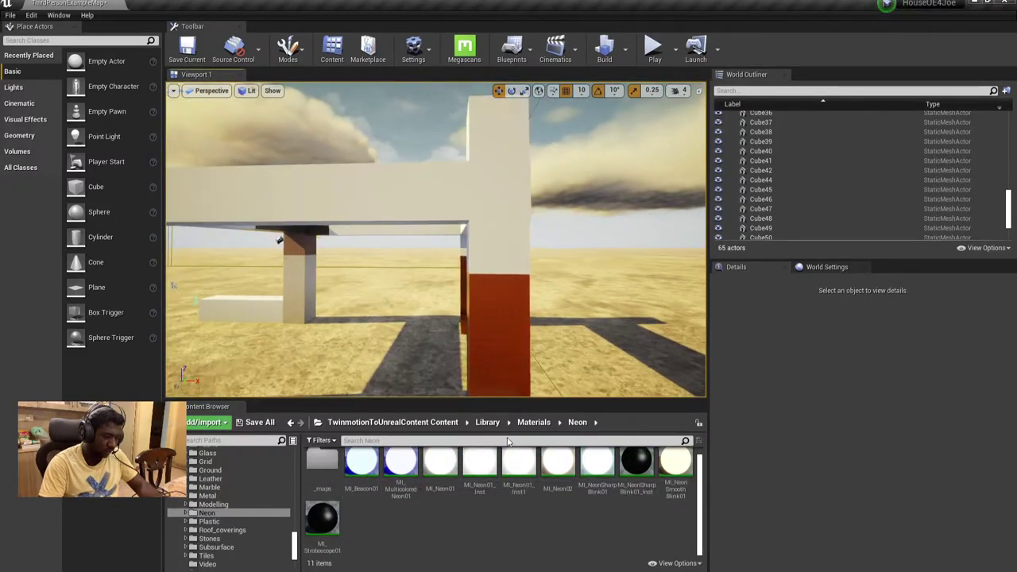
left_click_drag(362, 465, 379, 195)
right_click_drag(379, 194, 430, 206)
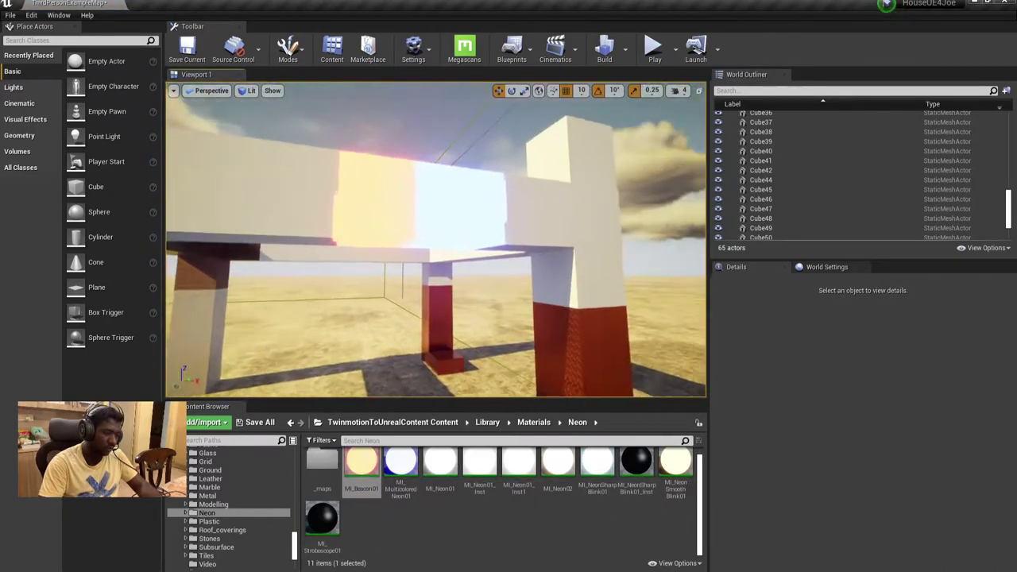
mouse_move(429, 206)
right_mouse_down()
mouse_move(268, 160)
mouse_move(461, 374)
right_mouse_up()
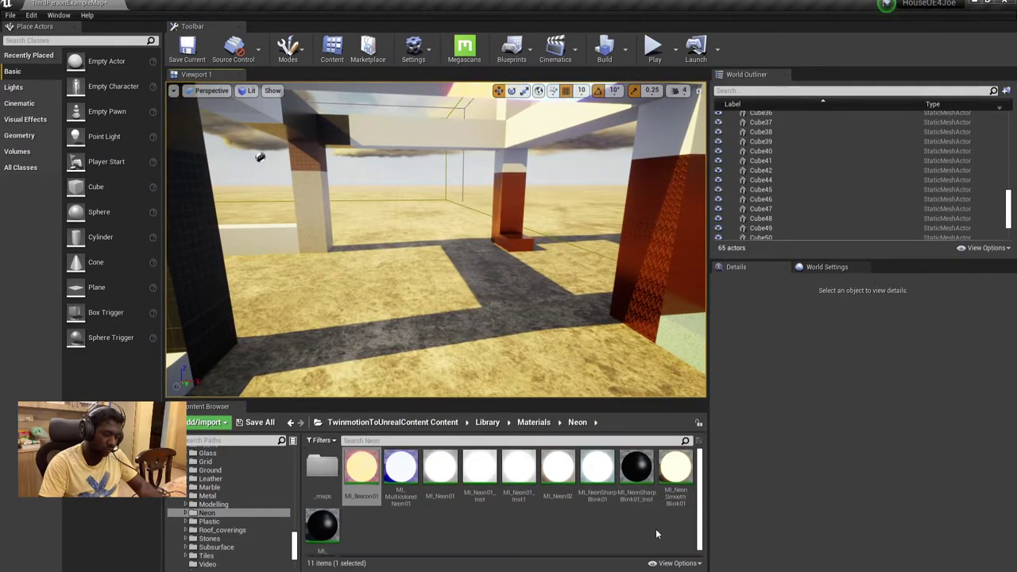
right_click_drag(588, 365, 584, 300)
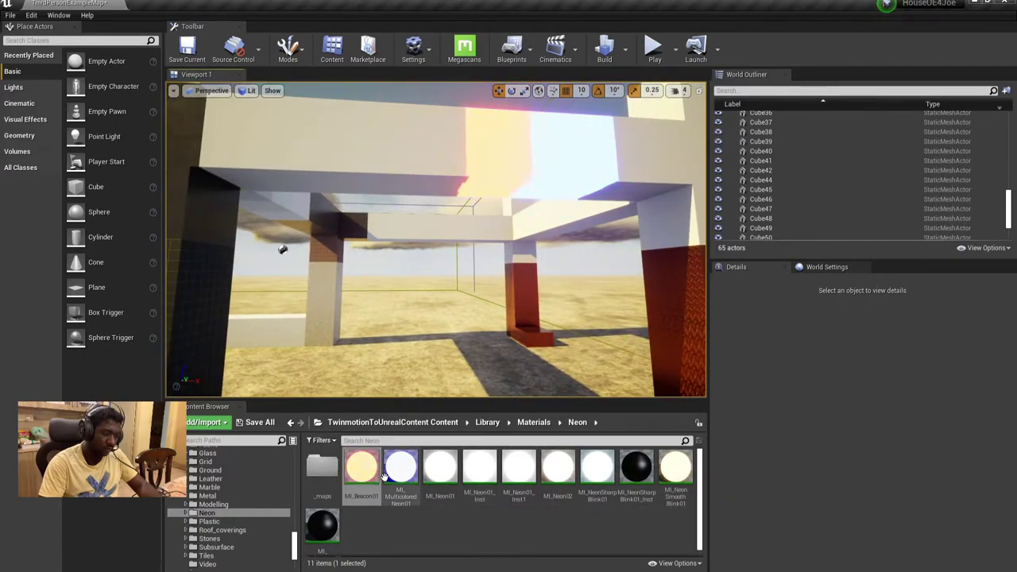
left_click_drag(401, 473, 395, 130)
right_click_drag(395, 129, 291, 197)
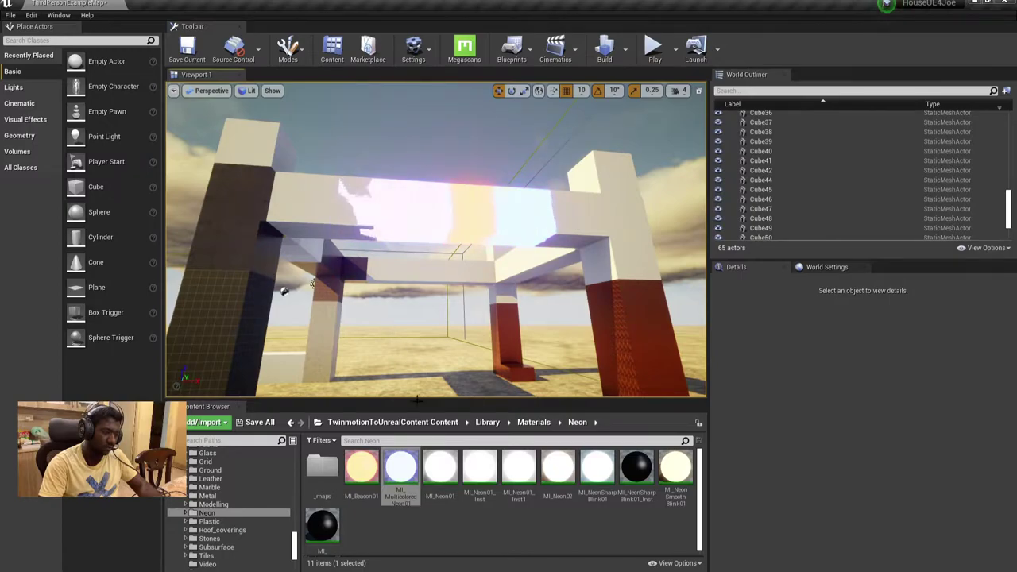
left_click_drag(441, 469, 296, 214)
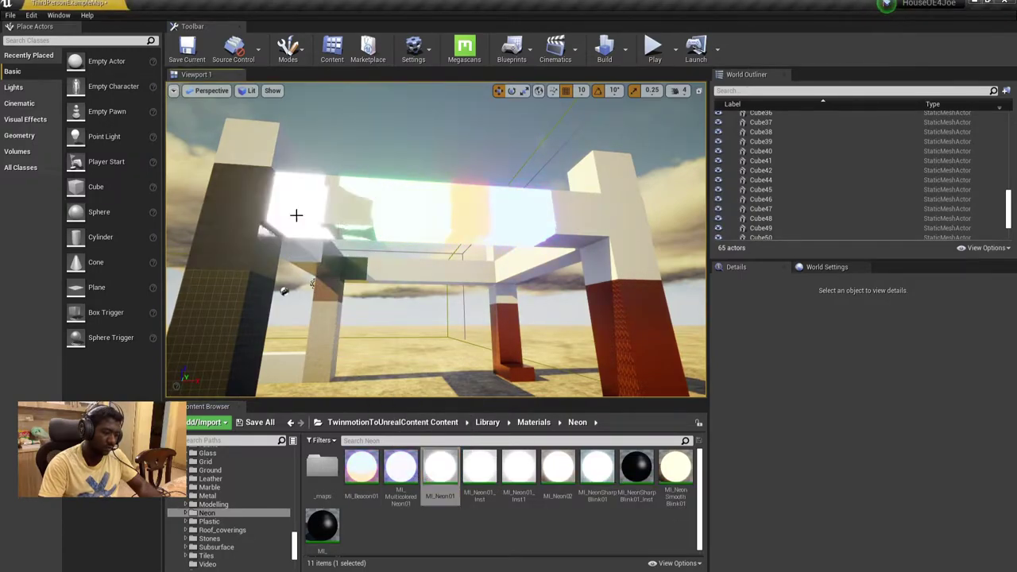
right_click_drag(284, 291, 425, 232)
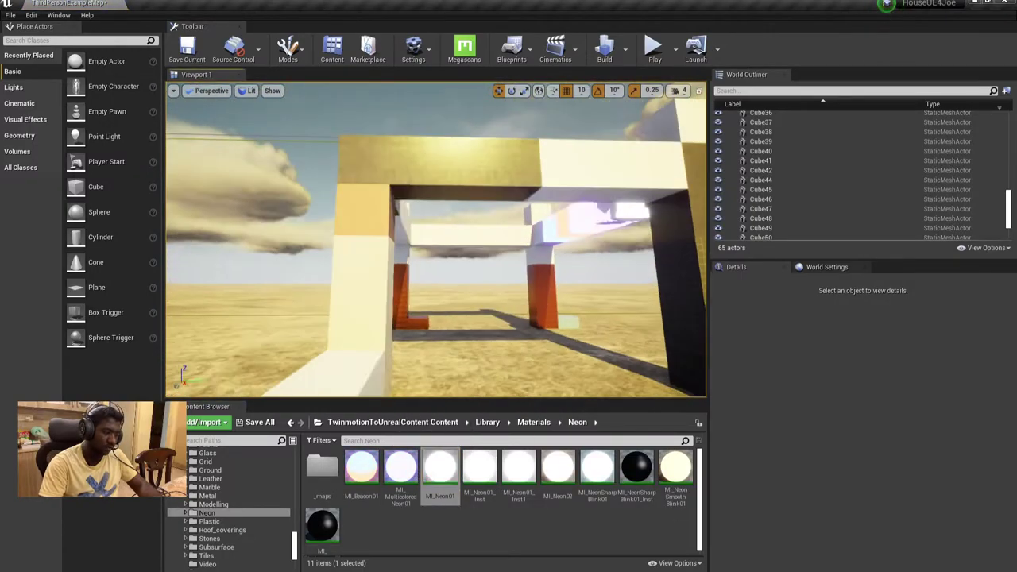
Select the frame cubes under the beams to check their neon material
left_click(465, 204)
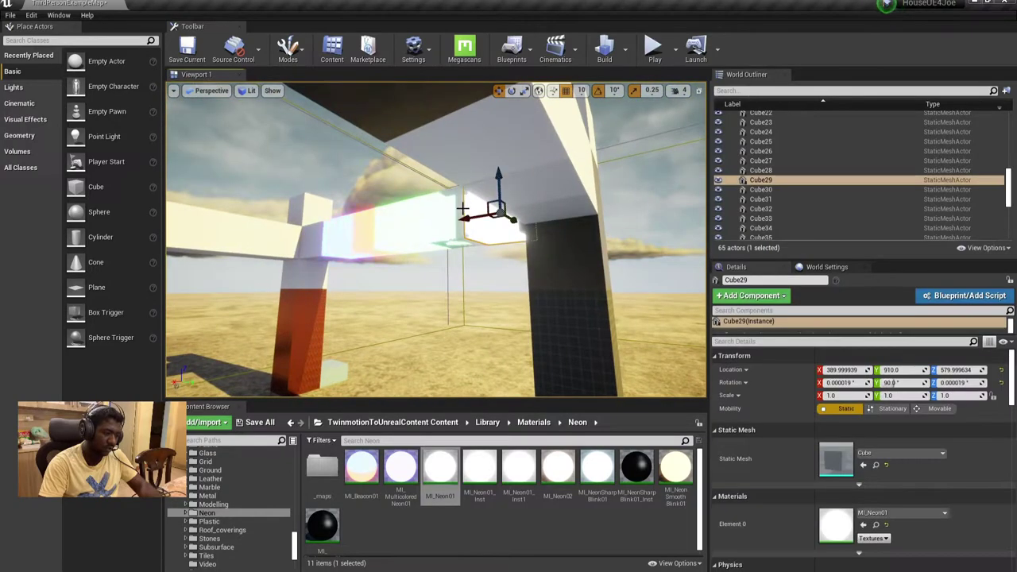
key("Escape")
right_click_drag(465, 204, 574, 198)
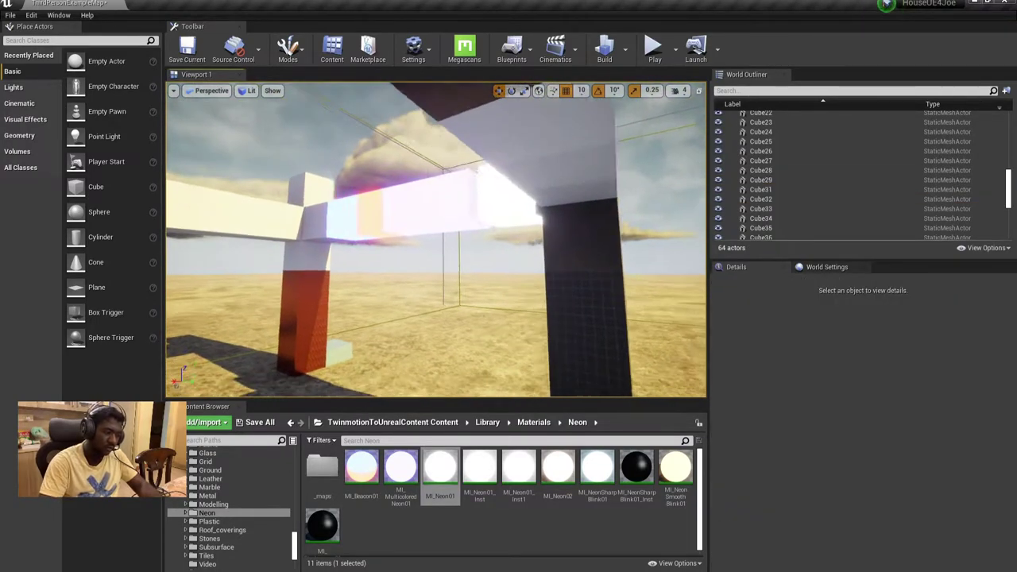
left_click(585, 203)
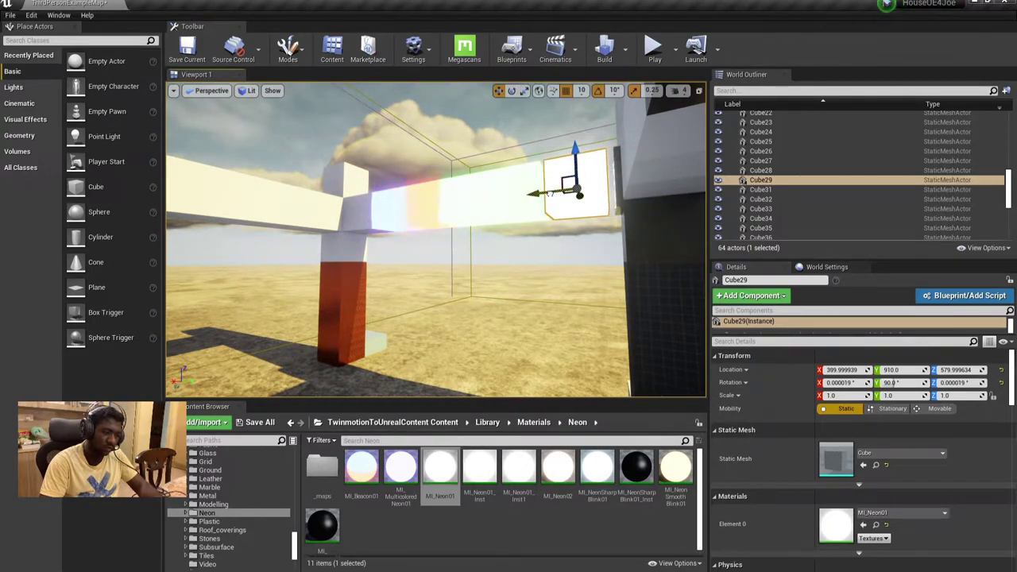
key("Escape")
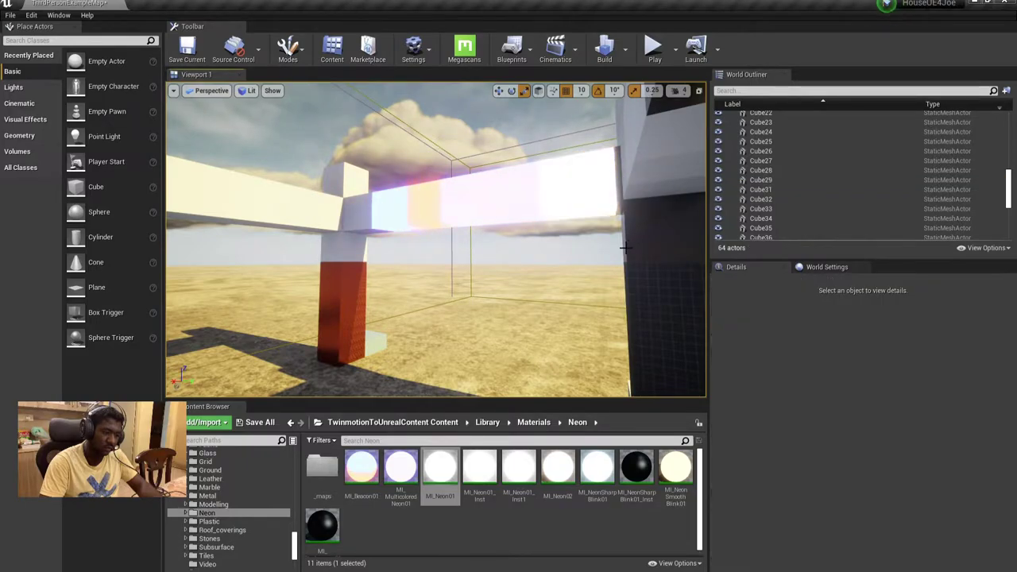
mouse_move(436, 239)
right_mouse_down()
mouse_move(446, 230)
mouse_move(445, 302)
right_mouse_up()
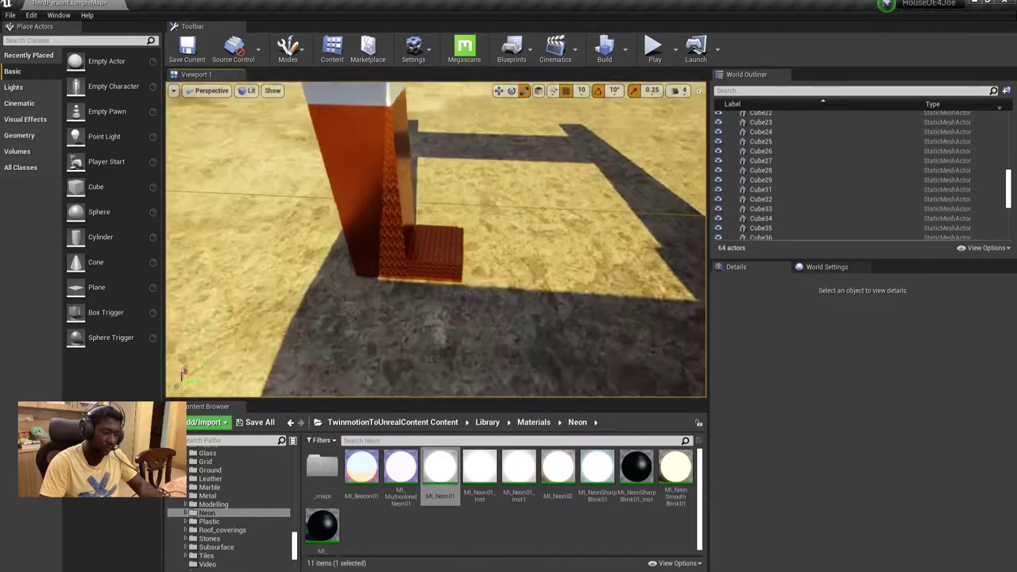
Go to Library > Materials > Fabric in the Content Browser
left_click(488, 422)
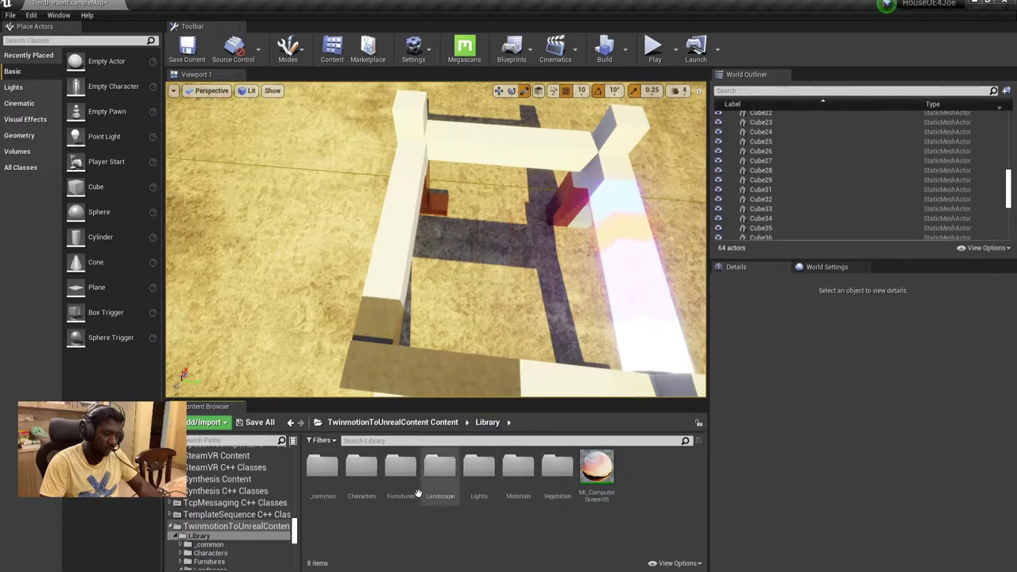
double_click(503, 486)
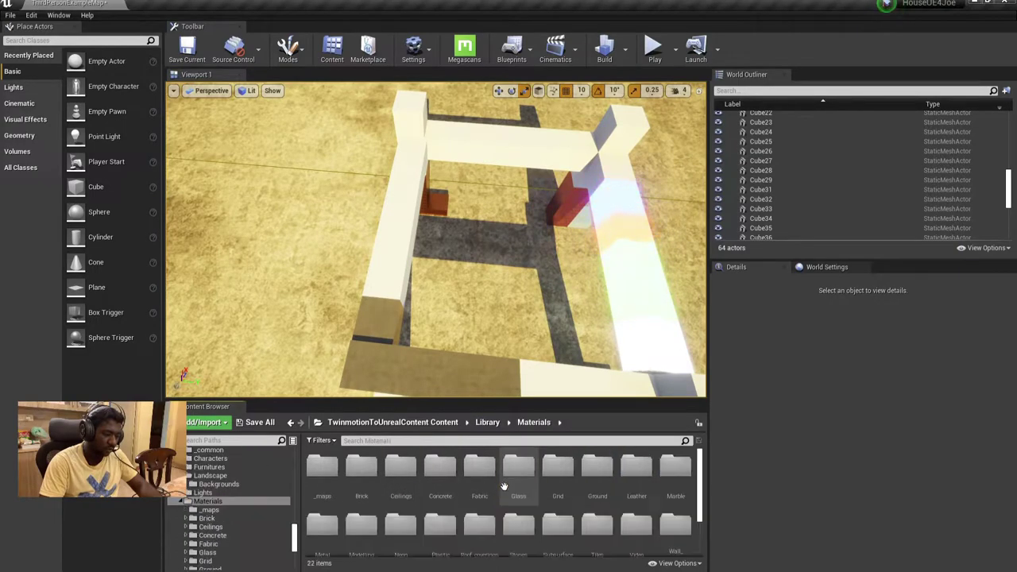
double_click(481, 493)
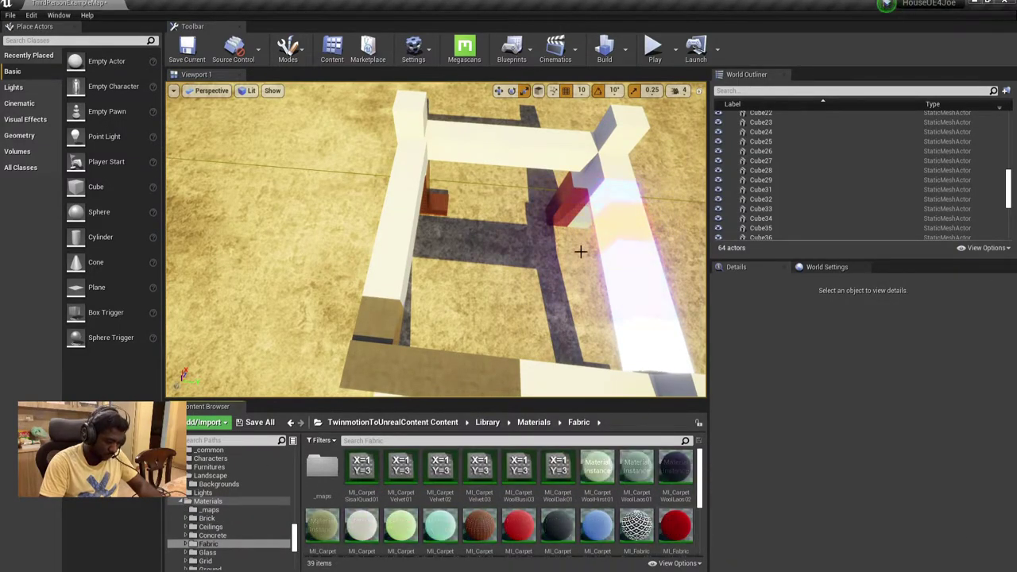
Apply MI_CarpetWoolDak01 to the end of the white beam and focus on it
mouse_move(437, 238)
right_mouse_down()
mouse_move(445, 262)
mouse_move(588, 263)
right_mouse_up()
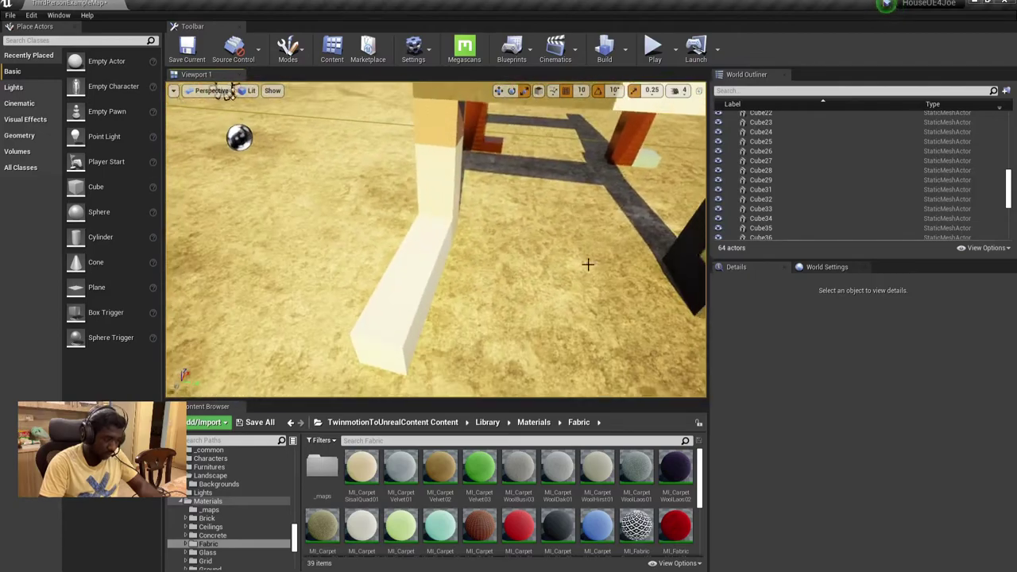
left_click_drag(558, 469, 427, 363)
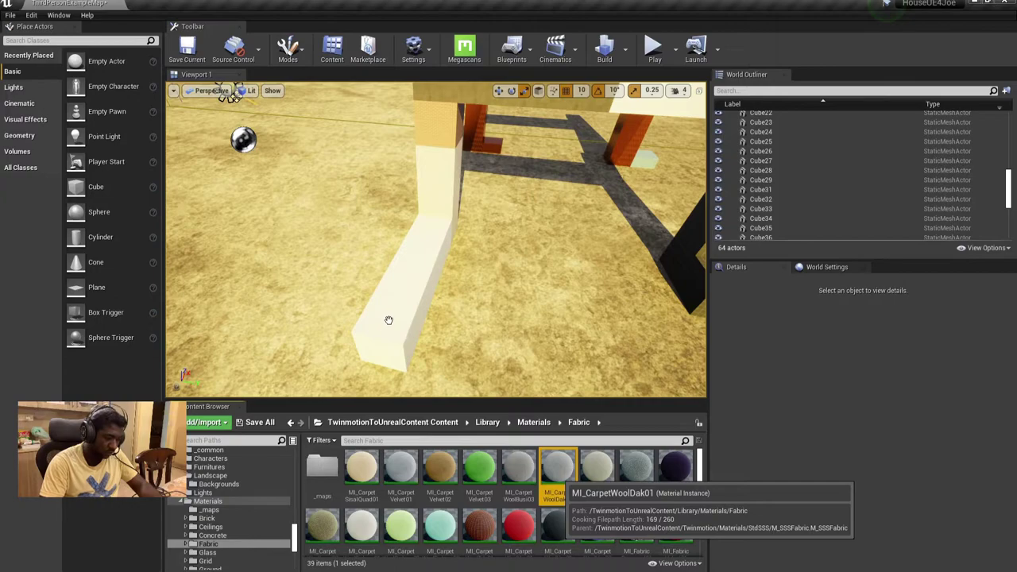
left_click_drag(392, 317, 393, 318)
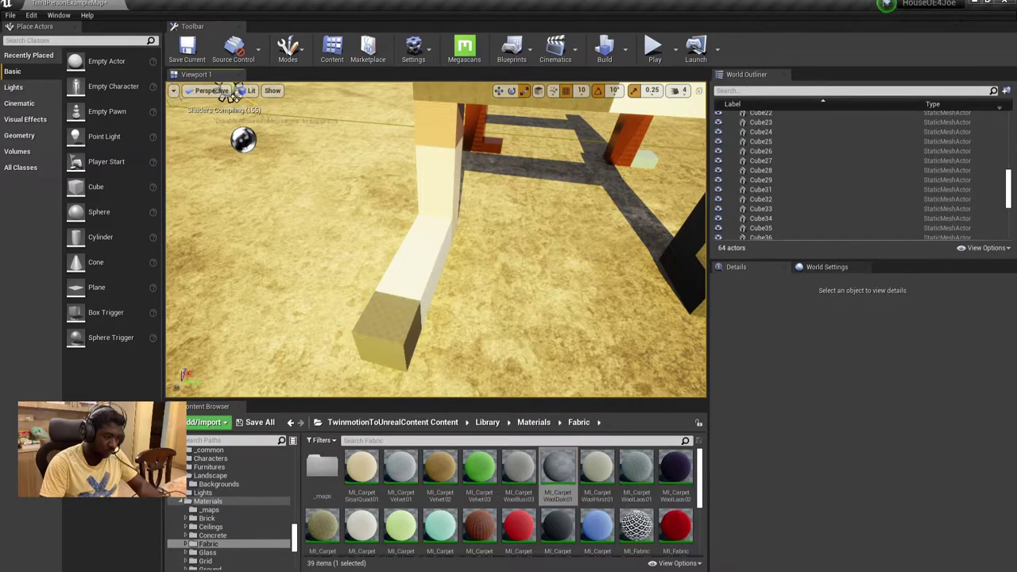
left_click(387, 334)
key("f")
right_click_drag(611, 321, 642, 331)
key("Escape")
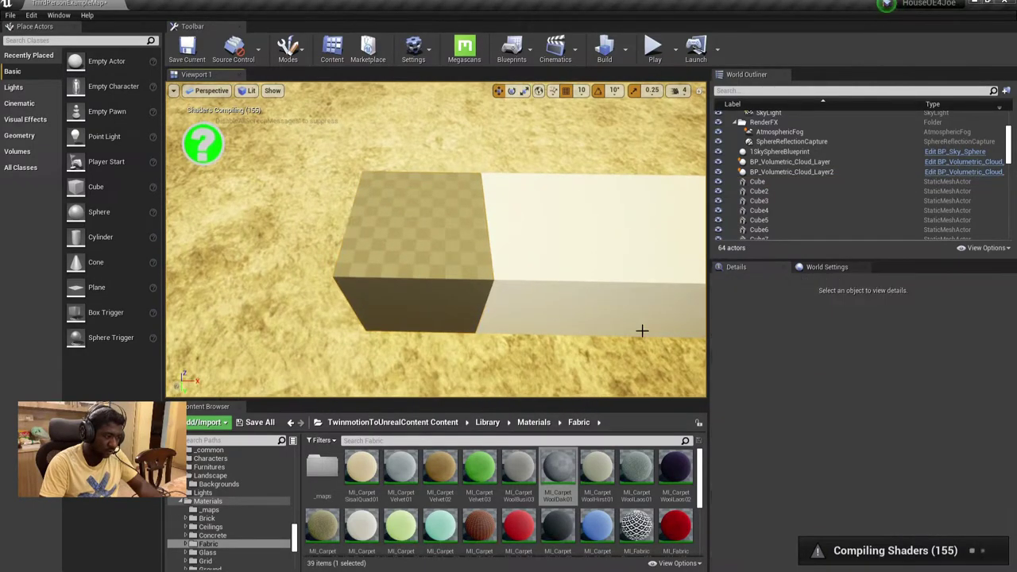
right_click_drag(538, 339, 538, 339)
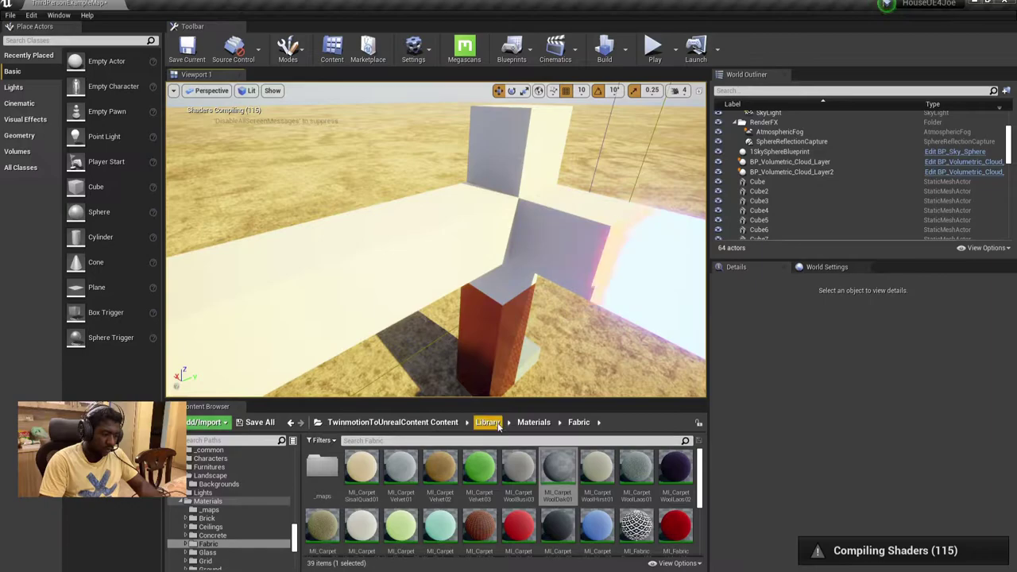
scroll(550, 498, "down", 2)
scroll(550, 499, "down", 2)
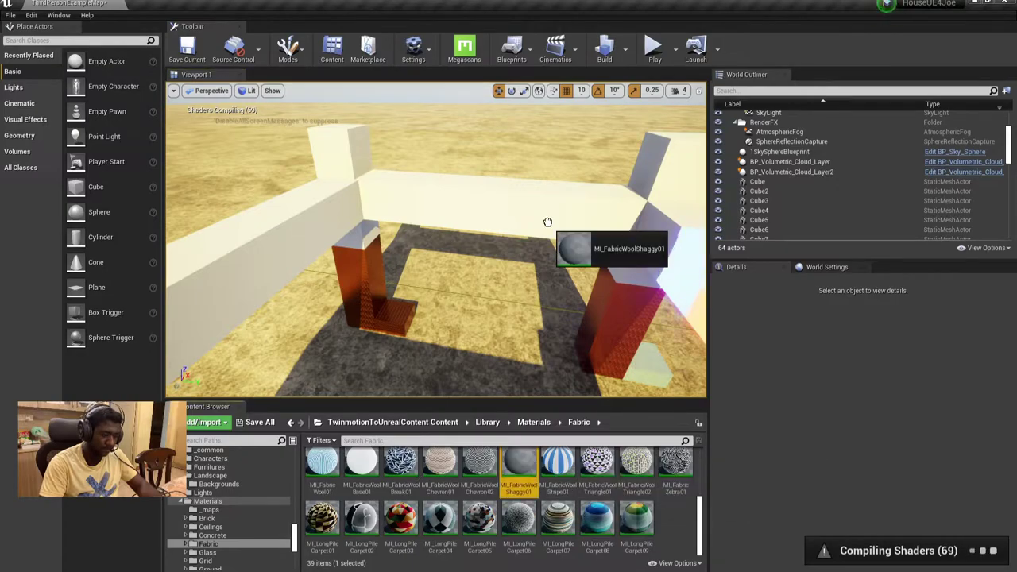
Apply MI_FabricWoolShaggy01 to a beam and inspect the result
left_click_drag(546, 222, 546, 223)
right_click_drag(545, 223, 546, 223)
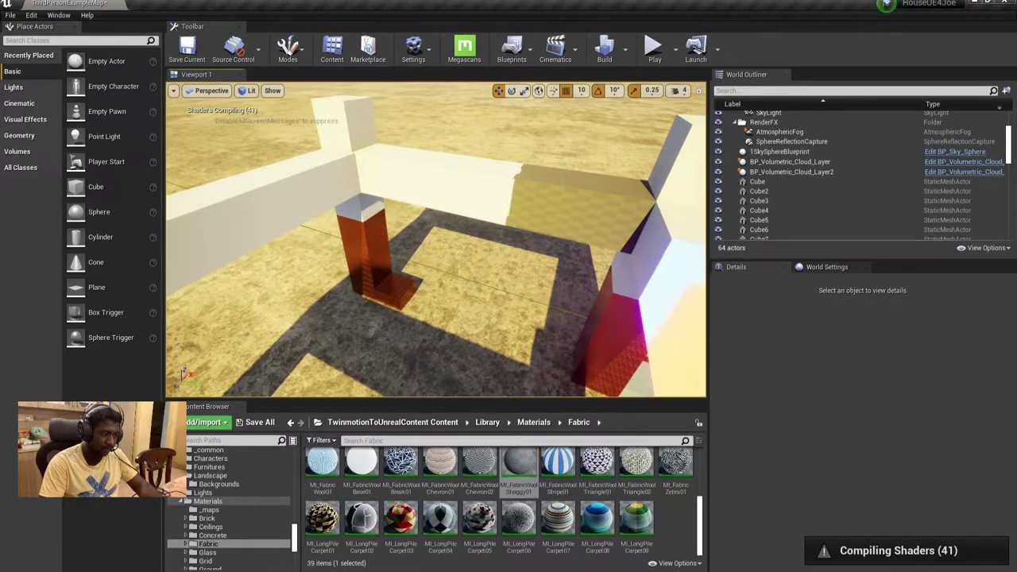
right_click_drag(302, 133, 302, 133)
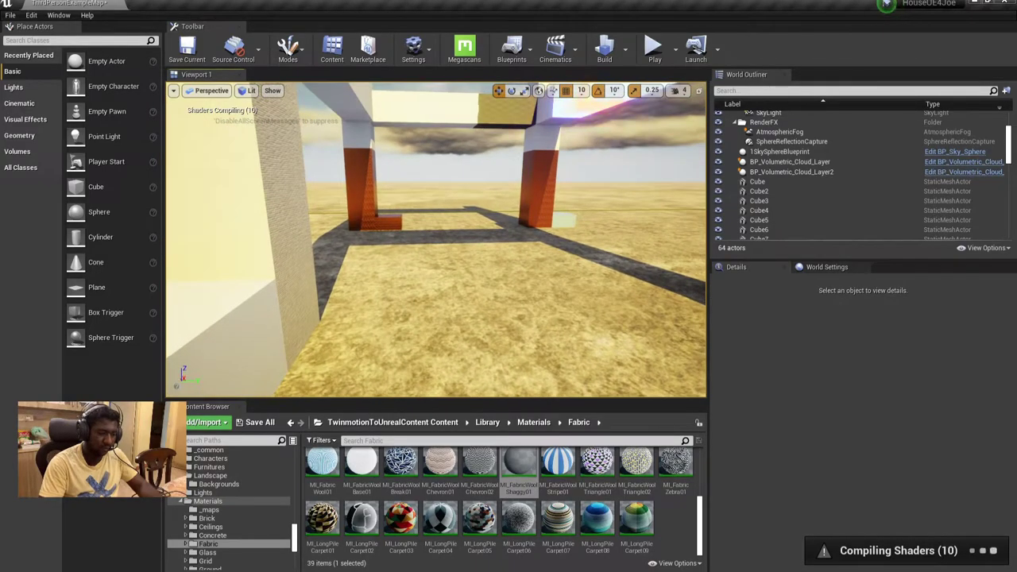
right_click_drag(302, 133, 302, 132)
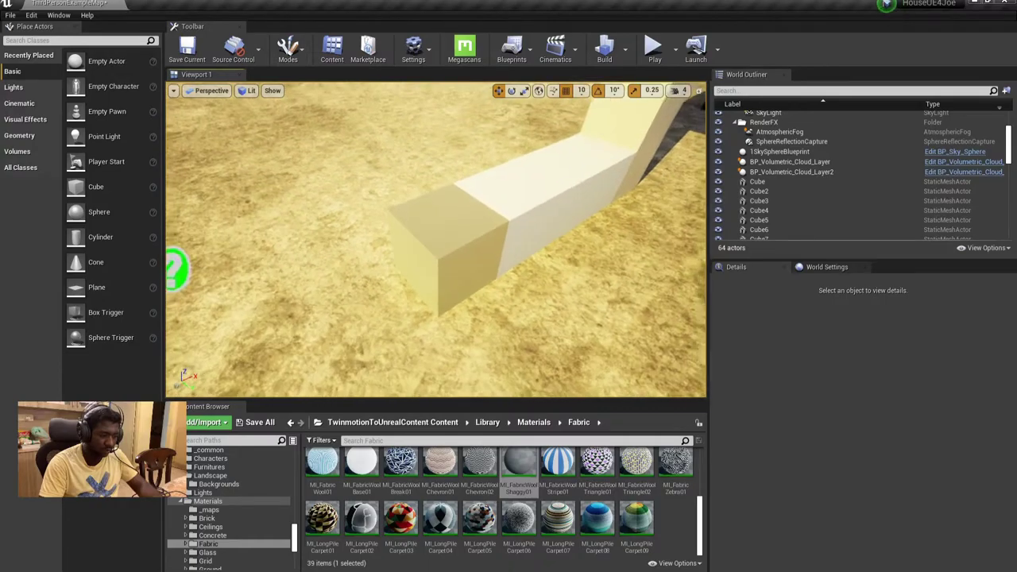
right_click_drag(506, 239, 507, 238)
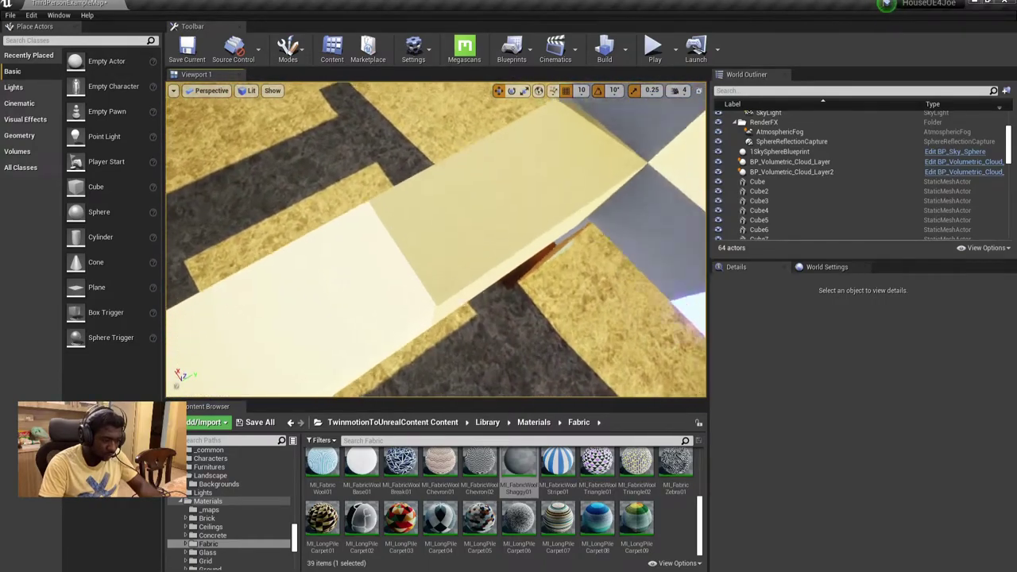
Switch Cube34 to MI_LongPileCarpet03 and return the browser to Library
left_click(506, 238)
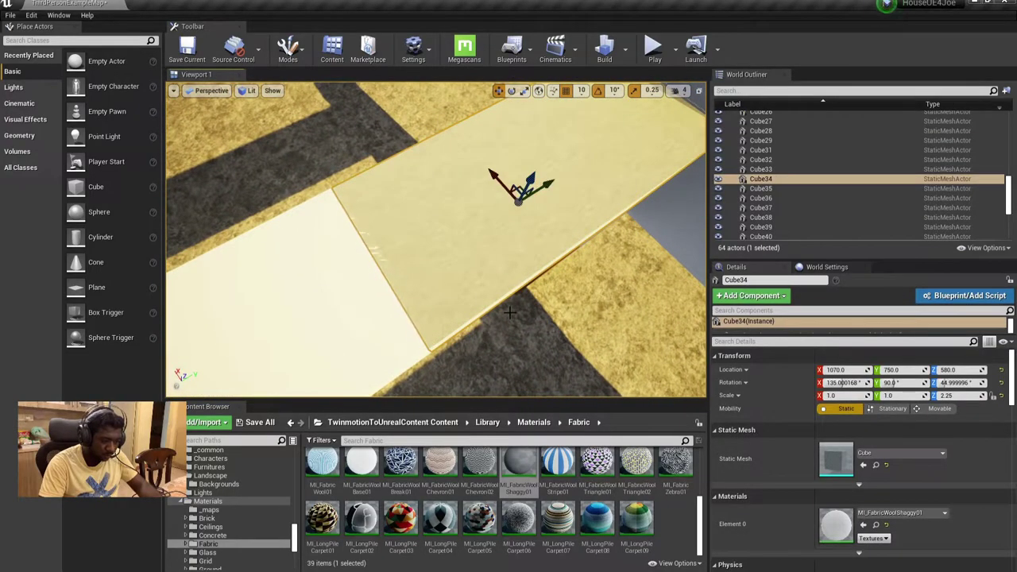
right_click_drag(612, 349, 612, 350)
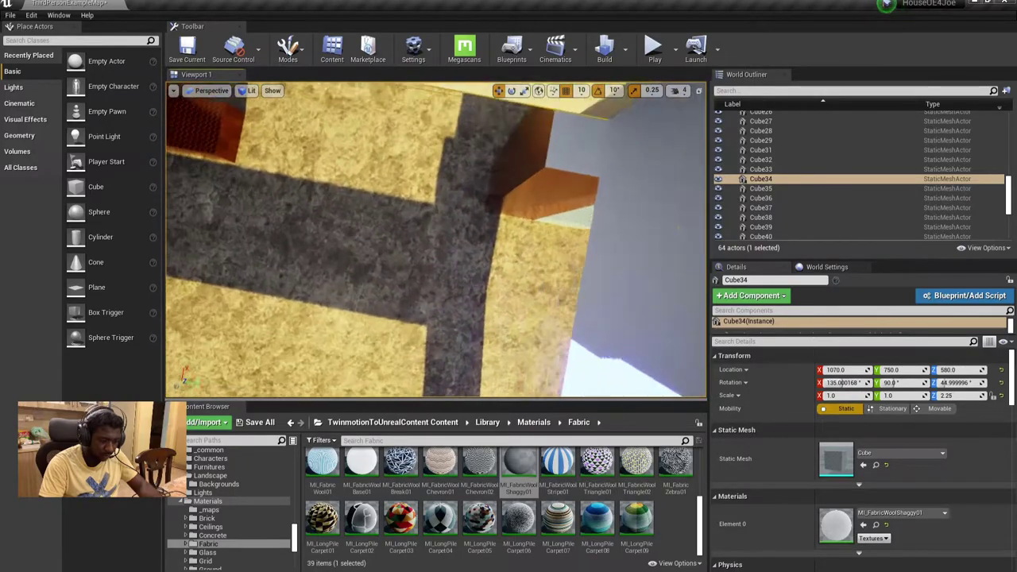
right_click_drag(435, 239, 436, 239)
left_click(400, 518)
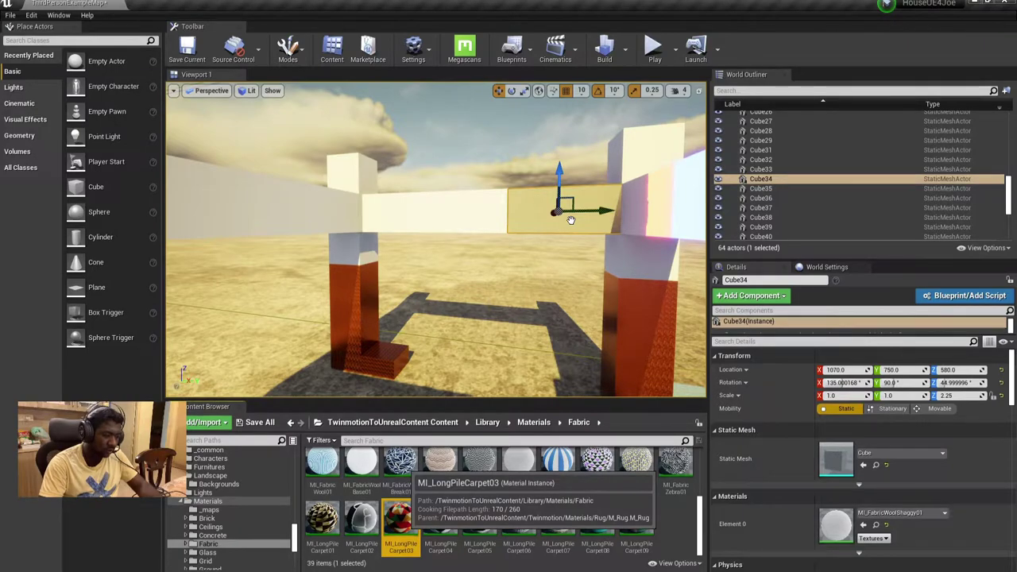
left_click_drag(570, 220, 588, 235)
right_click_drag(588, 235, 589, 235)
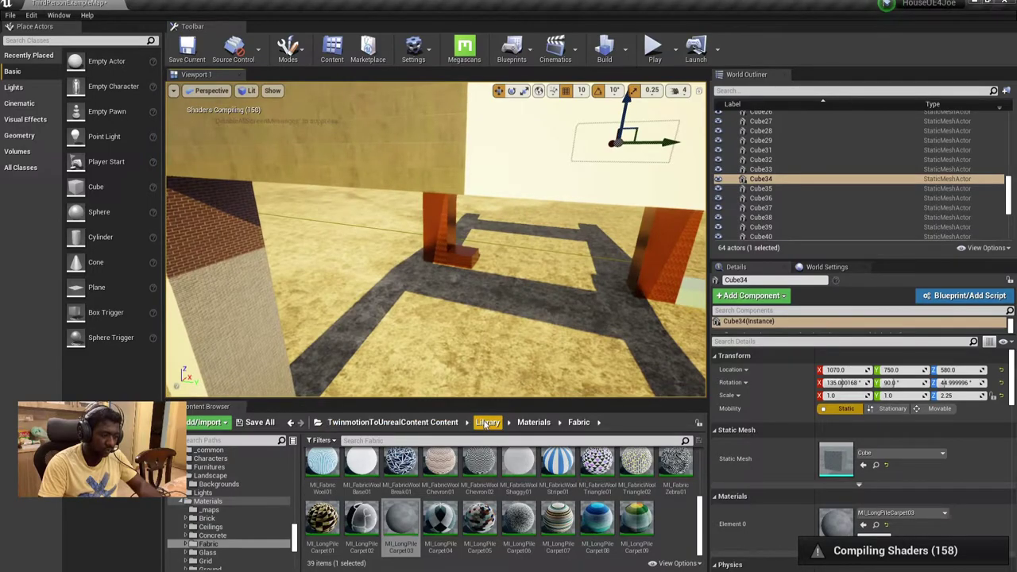
left_click(486, 424)
right_click_drag(573, 328, 573, 328)
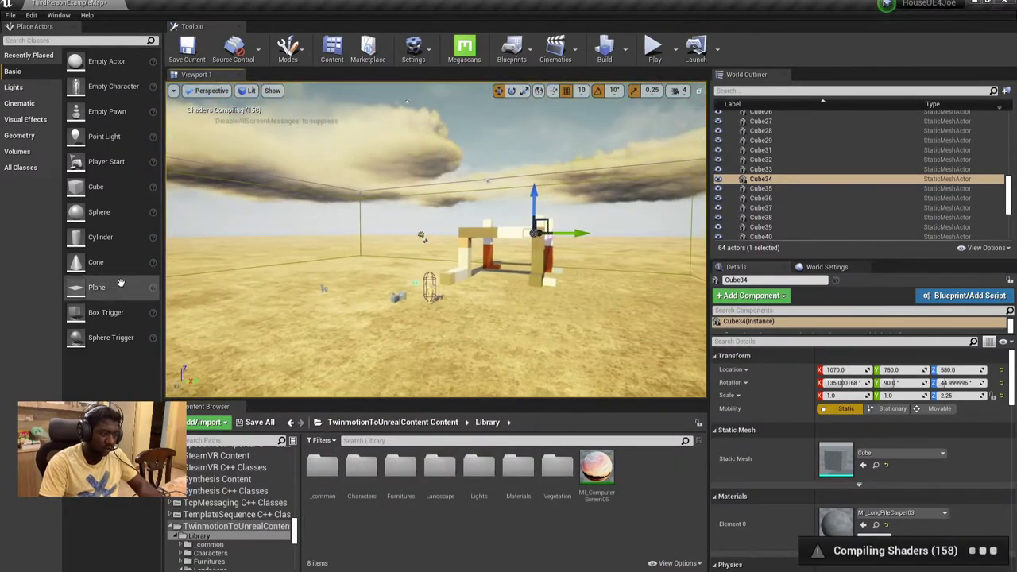
Place an Exponential Height Fog from the Visual Effects actors into the level
left_click(19, 104)
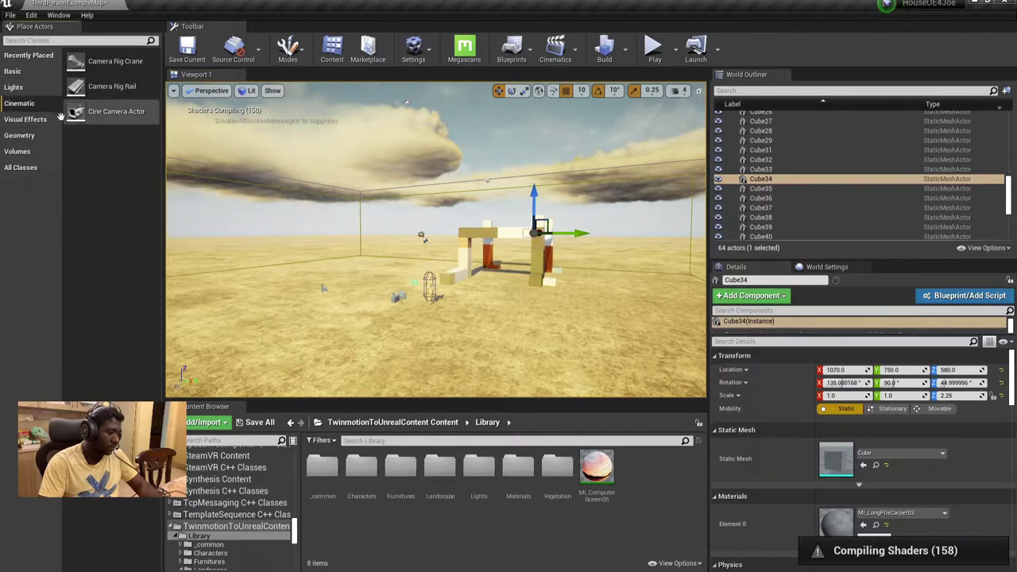
left_click(35, 121)
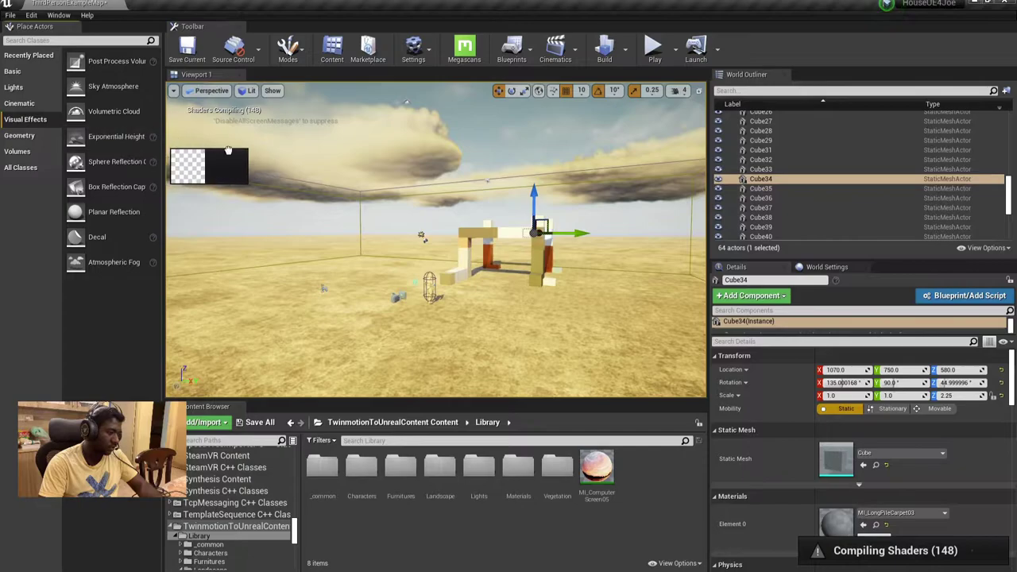
left_click_drag(116, 136, 295, 222)
mouse_move(295, 223)
right_mouse_down()
mouse_move(350, 247)
mouse_move(382, 204)
right_mouse_up()
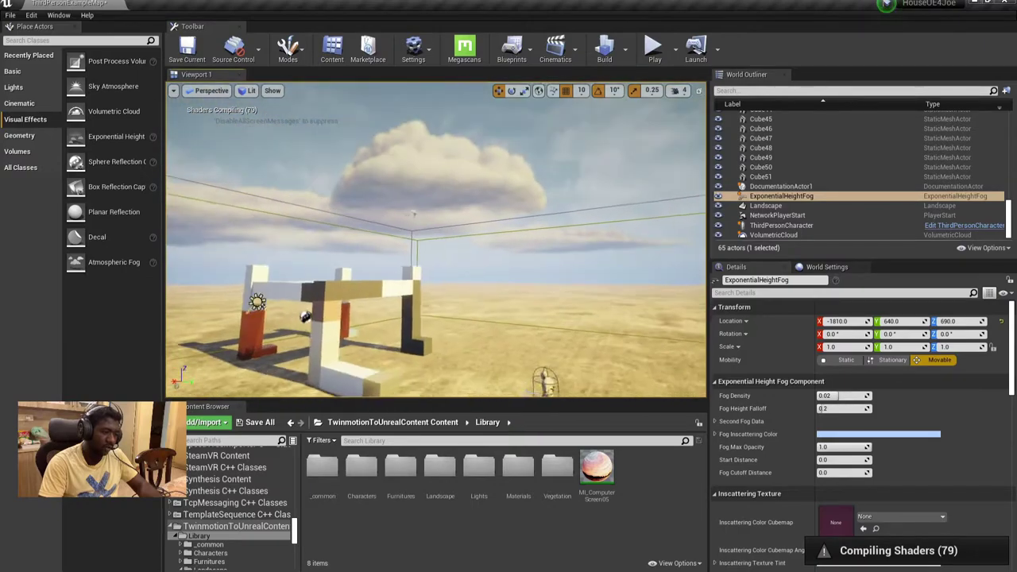
Start editing the Fog Inscattering Color, moving it toward light blue
right_click_drag(609, 191, 632, 197)
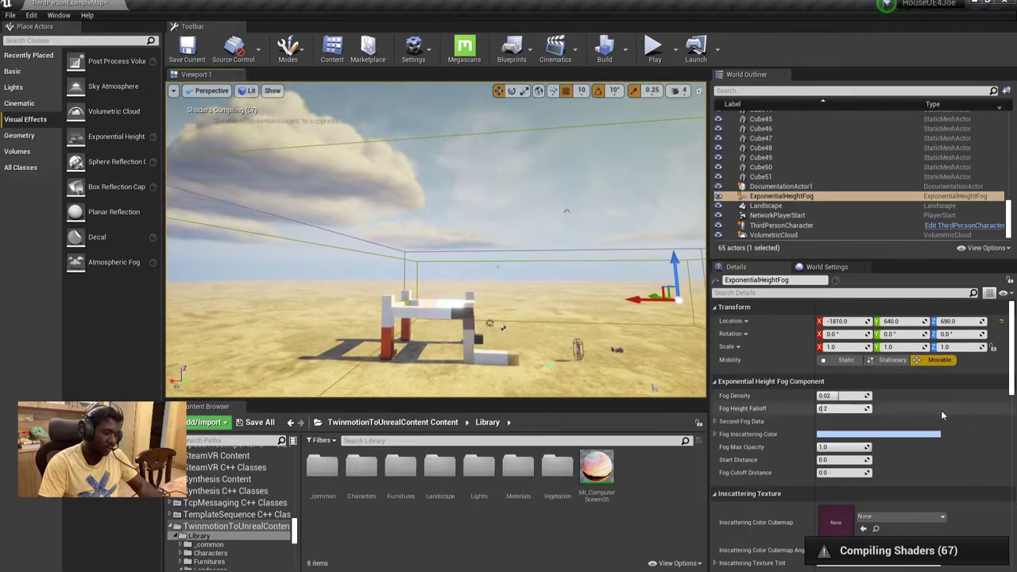
left_click(878, 435)
mouse_move(726, 382)
left_mouse_down()
mouse_move(695, 361)
mouse_move(658, 361)
mouse_move(670, 341)
mouse_move(681, 352)
mouse_move(678, 375)
mouse_move(682, 349)
mouse_move(668, 376)
left_mouse_up()
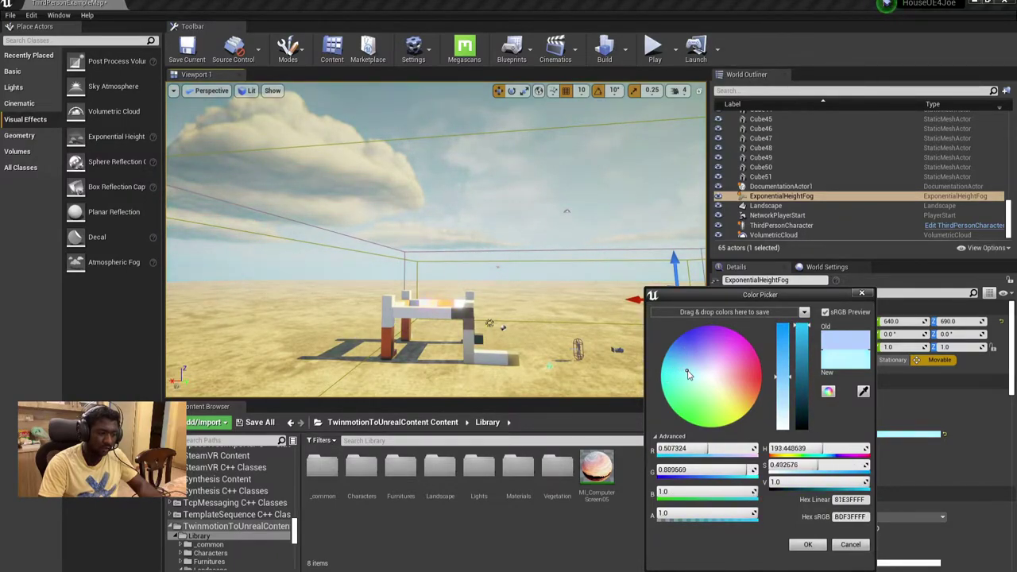
Shift the fog inscattering colour from saturated cyan to pale blue and confirm
left_click_drag(668, 376, 660, 376)
mouse_move(622, 330)
right_mouse_down()
mouse_move(556, 330)
mouse_move(622, 330)
right_mouse_up()
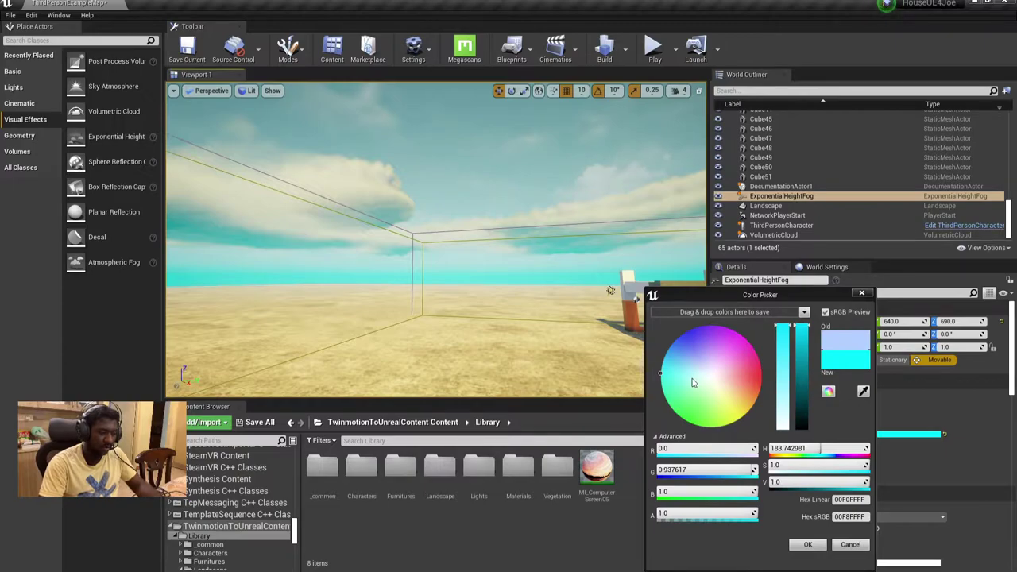
mouse_move(681, 389)
left_mouse_down()
mouse_move(693, 351)
mouse_move(688, 376)
left_mouse_up()
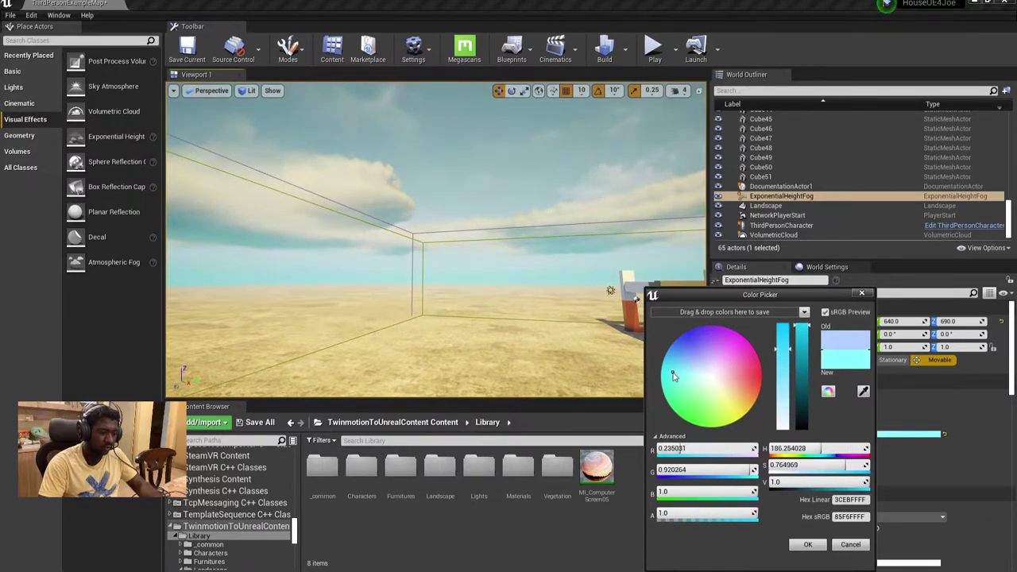
left_click_drag(671, 374, 673, 368)
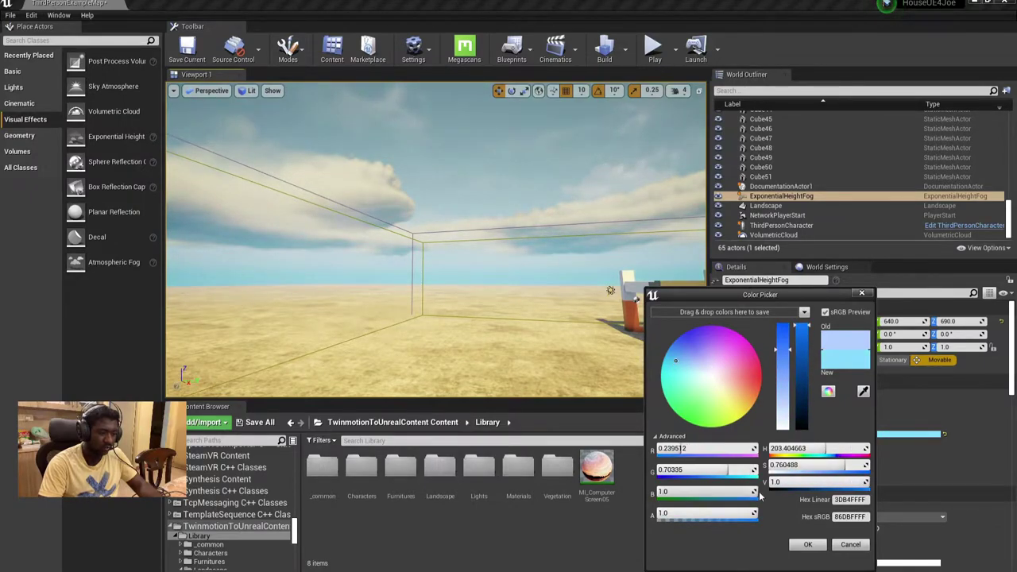
left_click(803, 543)
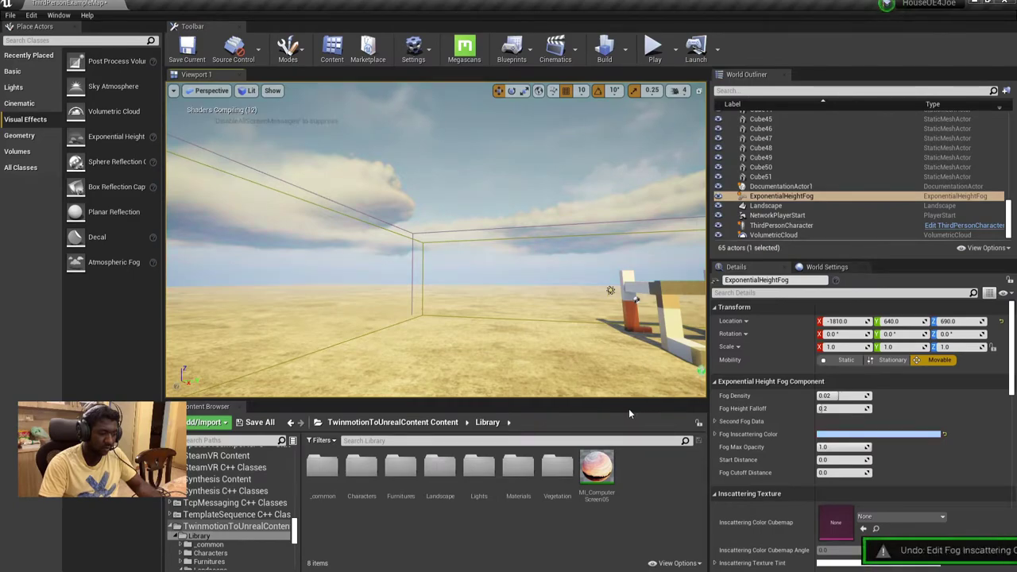
Restore the undone fog, raise its density to 0.025714, and view it inside the house frame
key("ctrl+z")
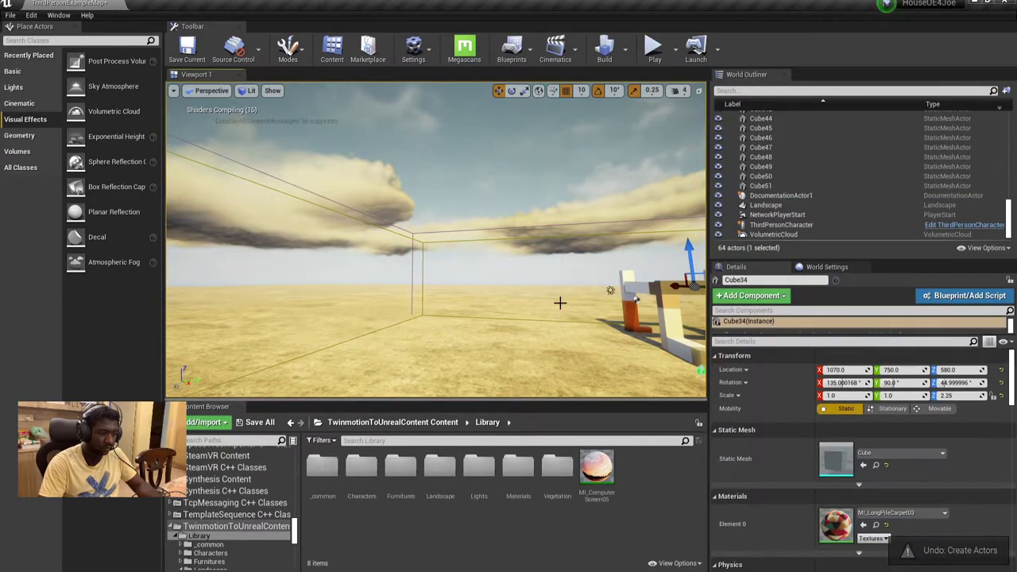
key("ctrl+y")
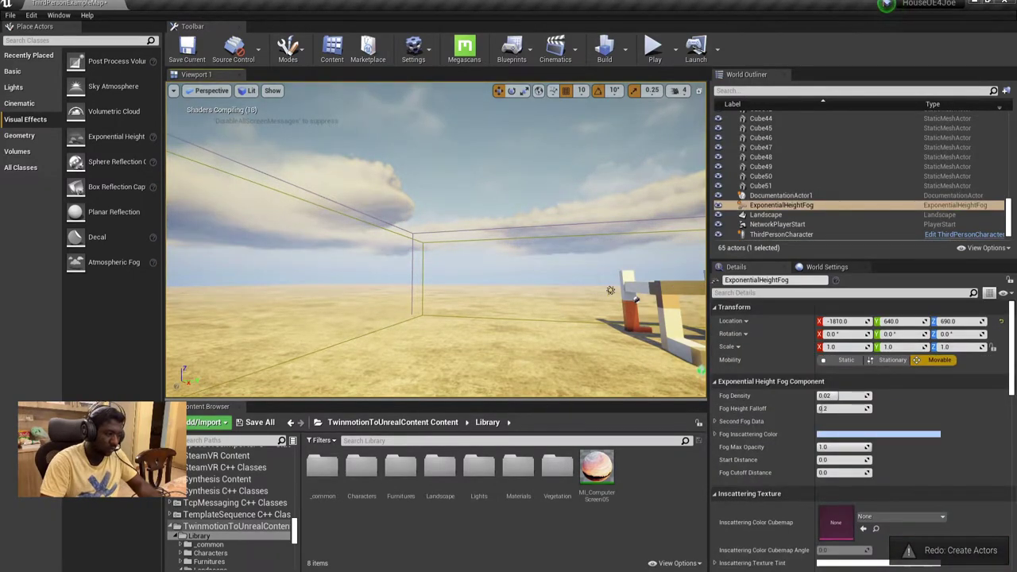
right_click_drag(610, 290, 556, 318)
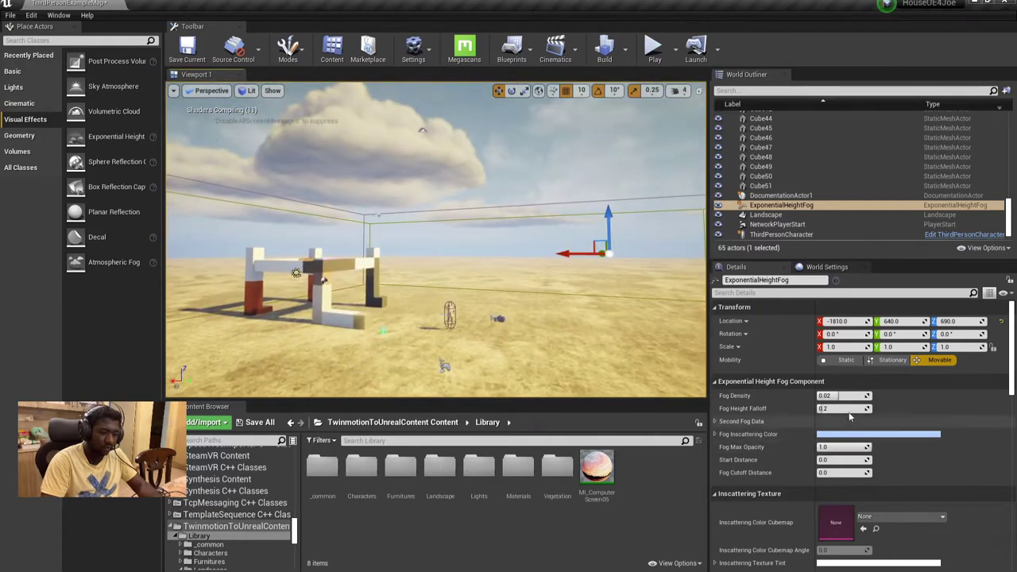
mouse_move(844, 396)
left_mouse_down()
mouse_move(854, 395)
mouse_move(836, 408)
left_mouse_up()
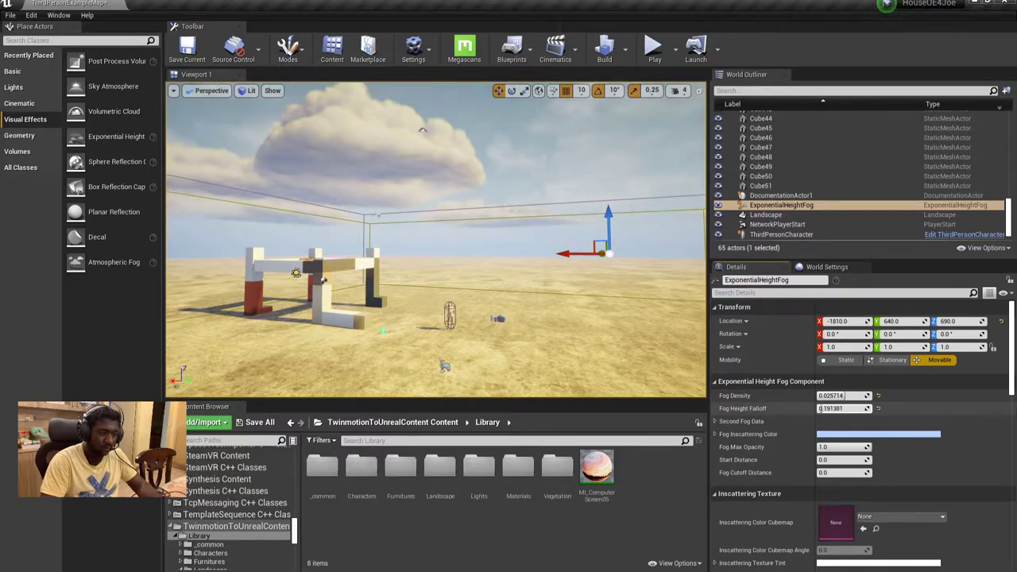
left_click_drag(516, 236, 509, 199)
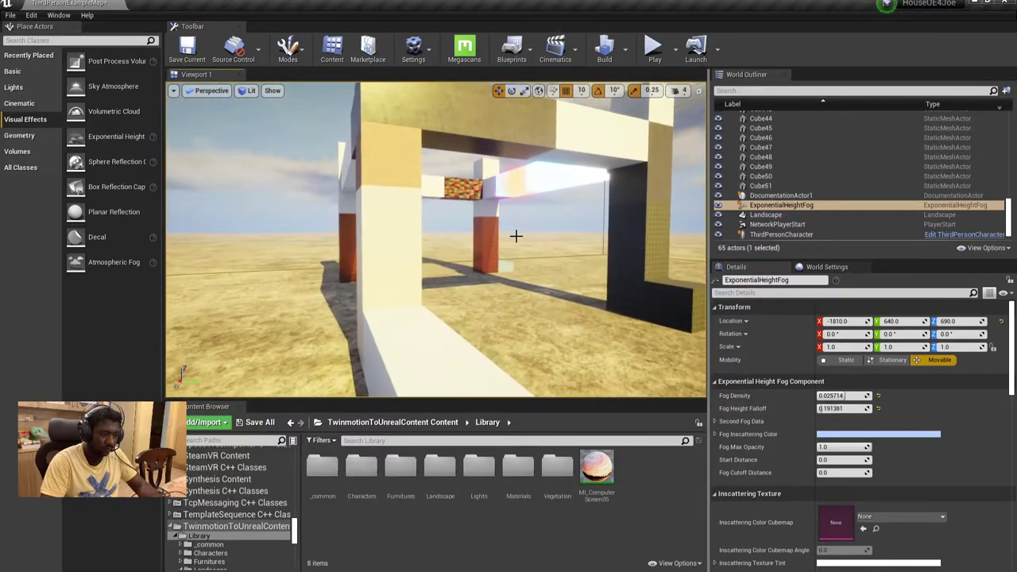
mouse_move(516, 236)
right_mouse_down()
mouse_move(513, 206)
mouse_move(430, 226)
mouse_move(732, 382)
right_mouse_up()
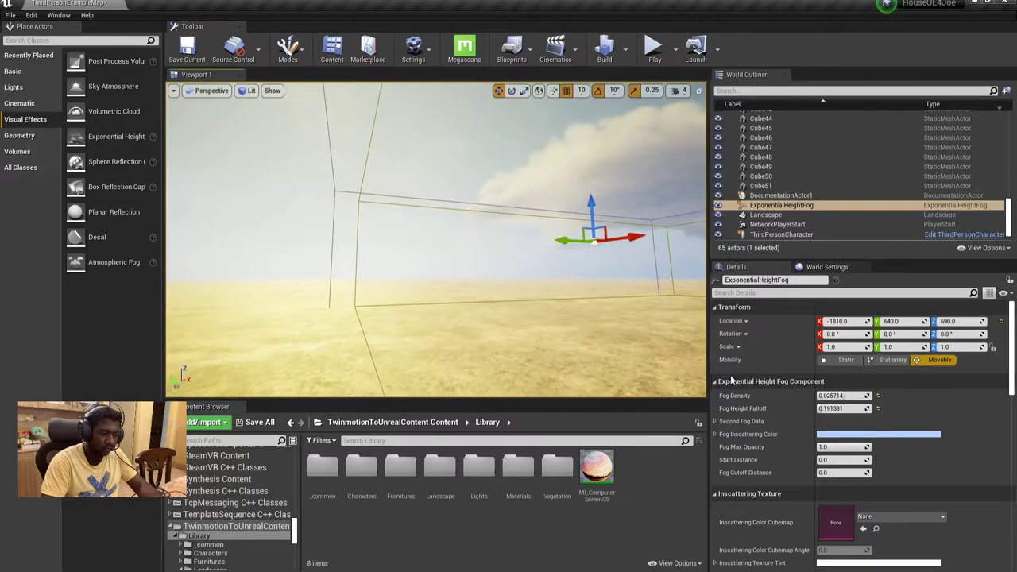
Show the Vegetation library folder with Bushes, Grass, Misc, Rocks and Trees in the Content Browser
scroll(798, 209, "up", 4)
scroll(798, 209, "up", 4)
scroll(798, 210, "up", 4)
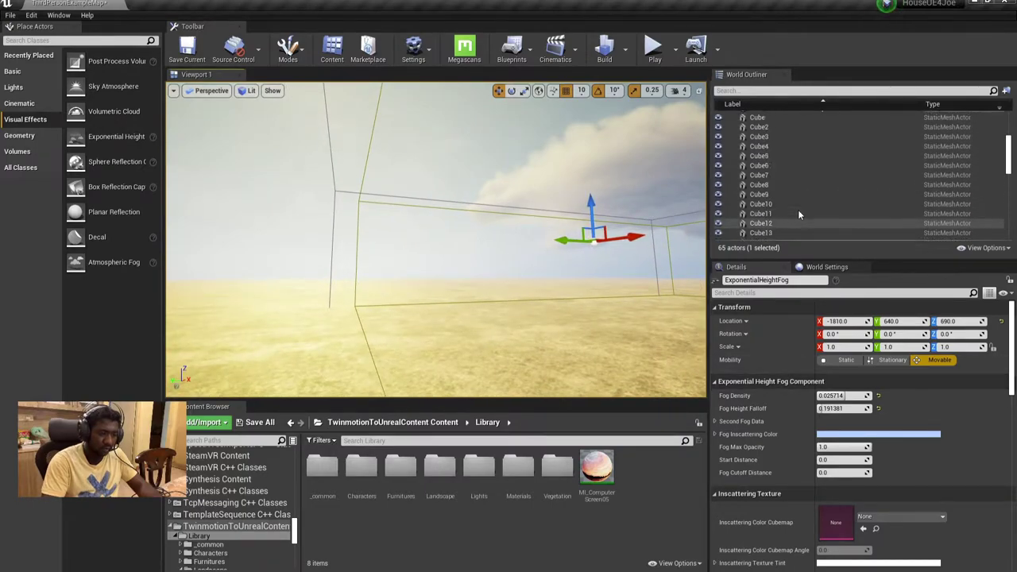
scroll(798, 209, "up", 3)
right_click_drag(571, 206, 570, 307)
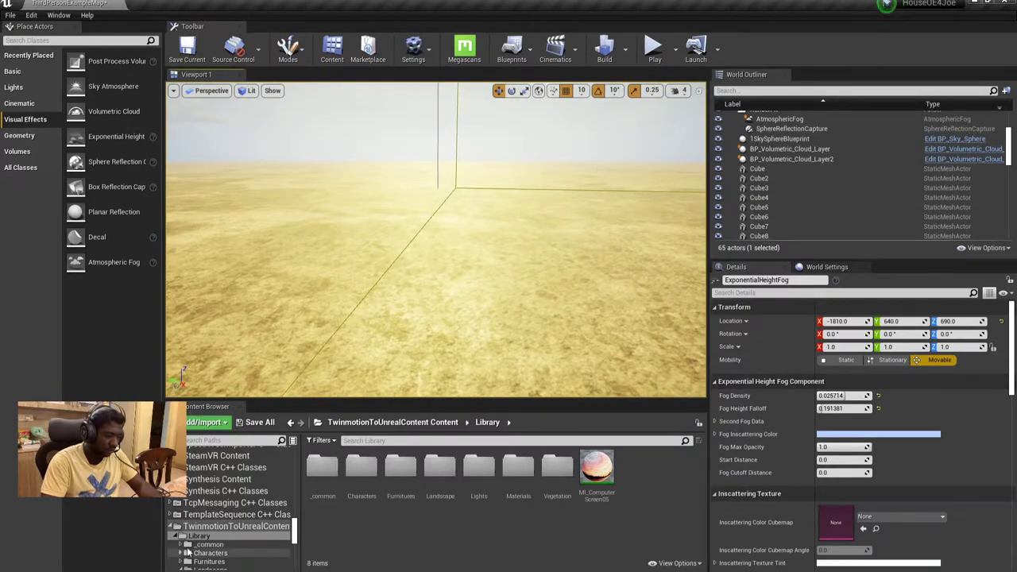
scroll(213, 554, "down", 1)
scroll(213, 554, "down", 2)
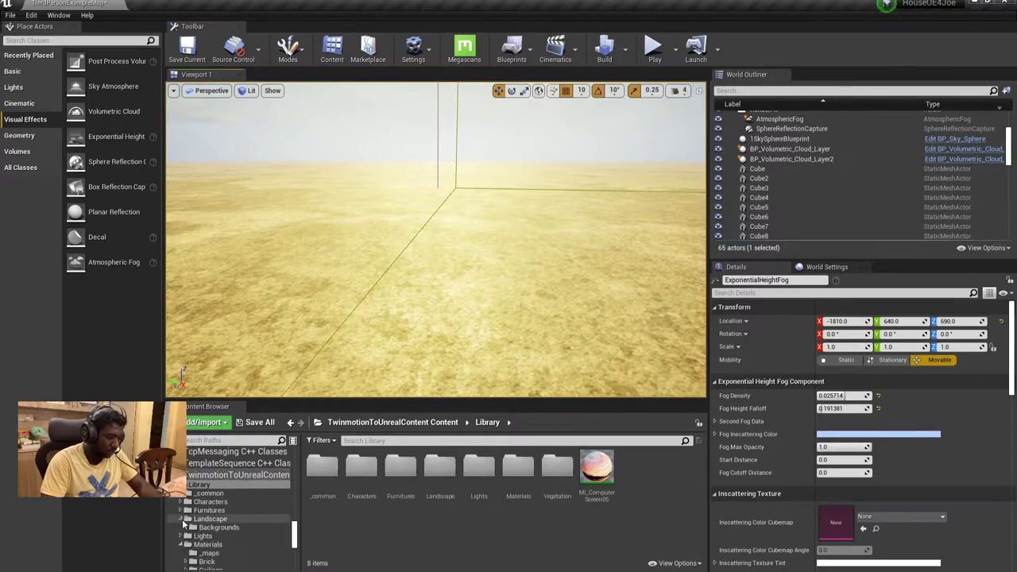
double_click(217, 545)
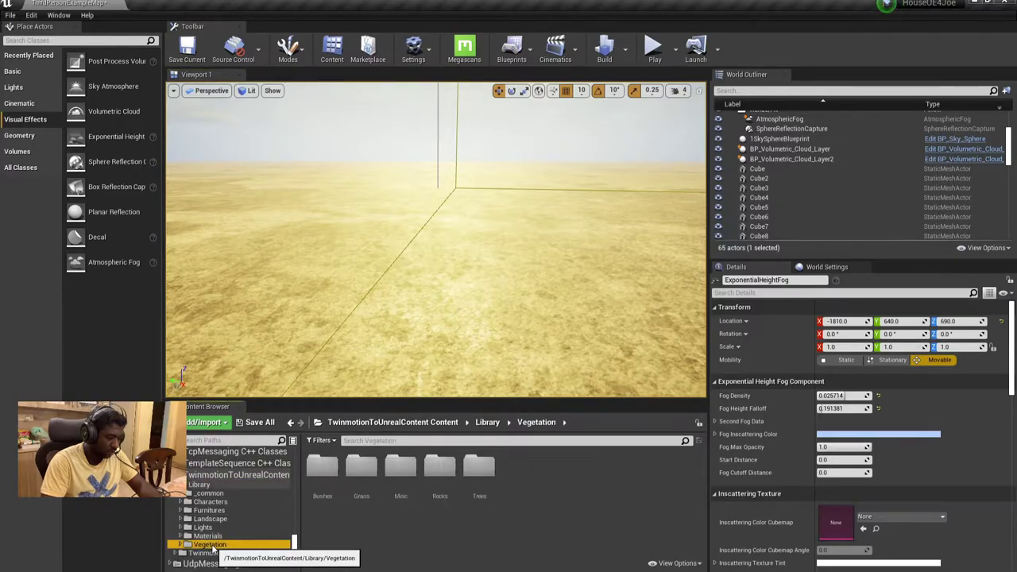
Switch the editor to Foliage mode and browse to the Vegetation/Grass/meshes folder
left_click(299, 56)
left_click(322, 112)
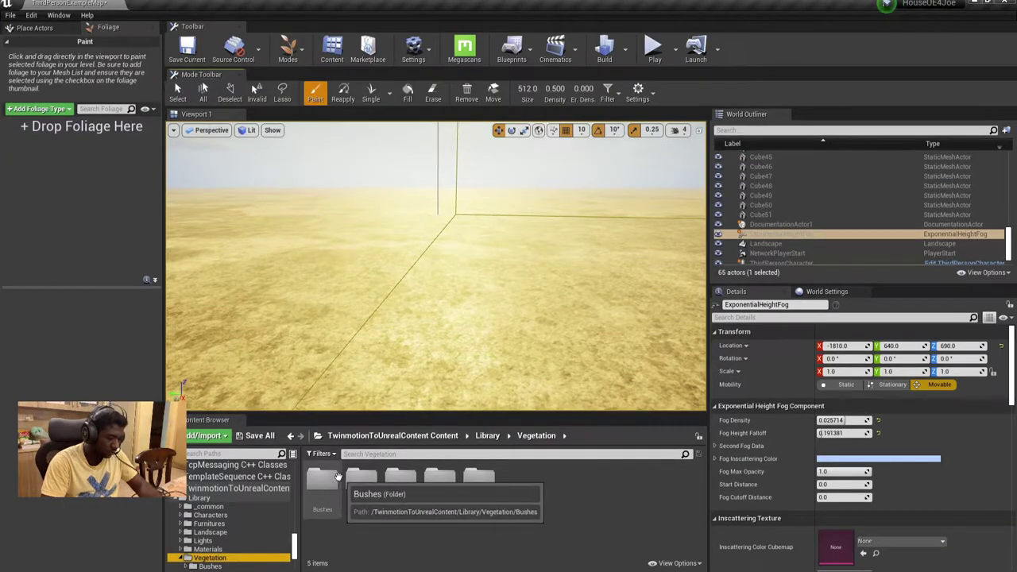
scroll(299, 523, "down", 3)
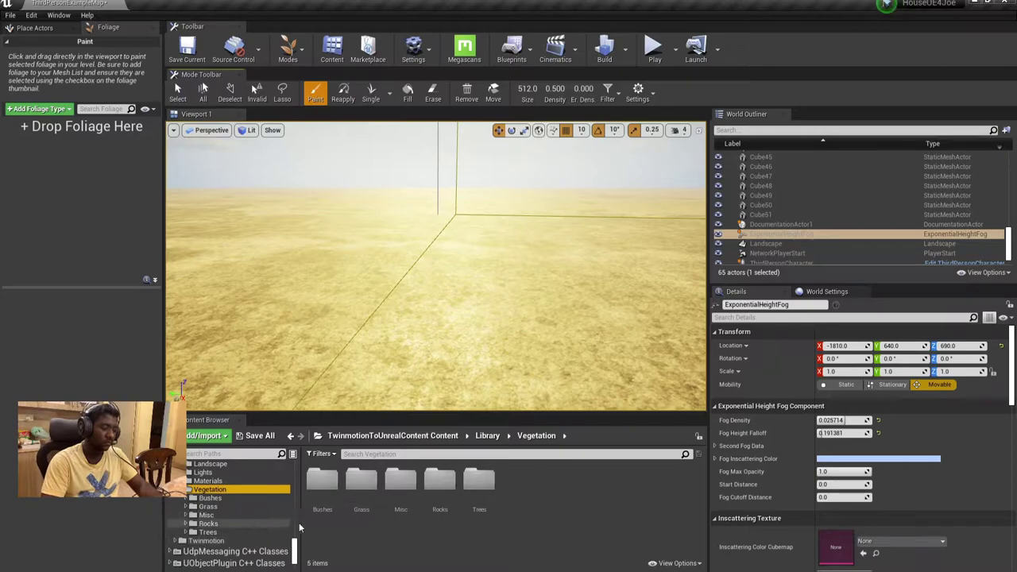
double_click(364, 494)
double_click(364, 494)
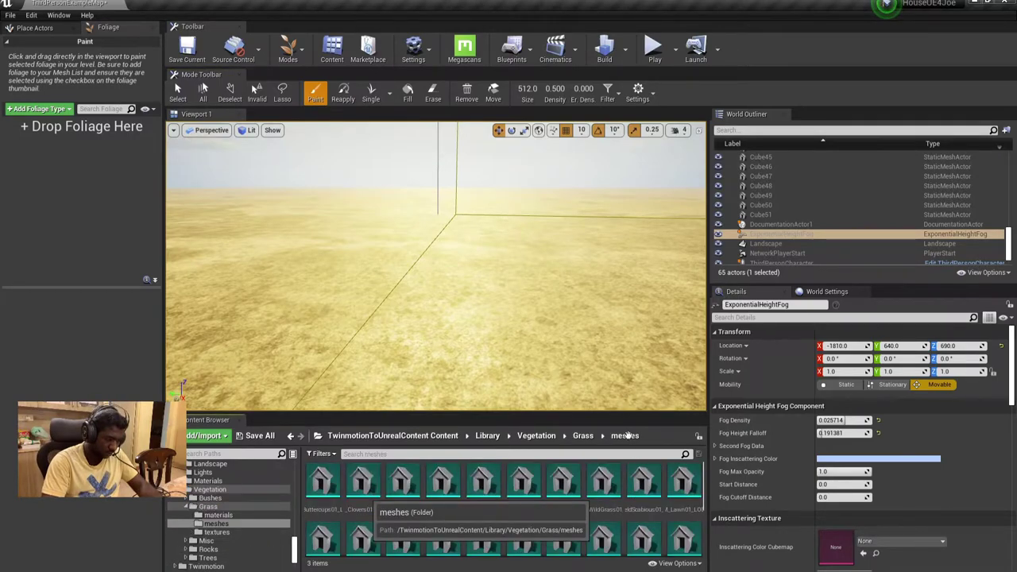
Add SM_LongGrass01_LOD0 to the Foliage panel as a paintable foliage type
mouse_move(648, 386)
right_mouse_down()
mouse_move(648, 421)
mouse_move(648, 373)
right_mouse_up()
scroll(413, 515, "down", 1)
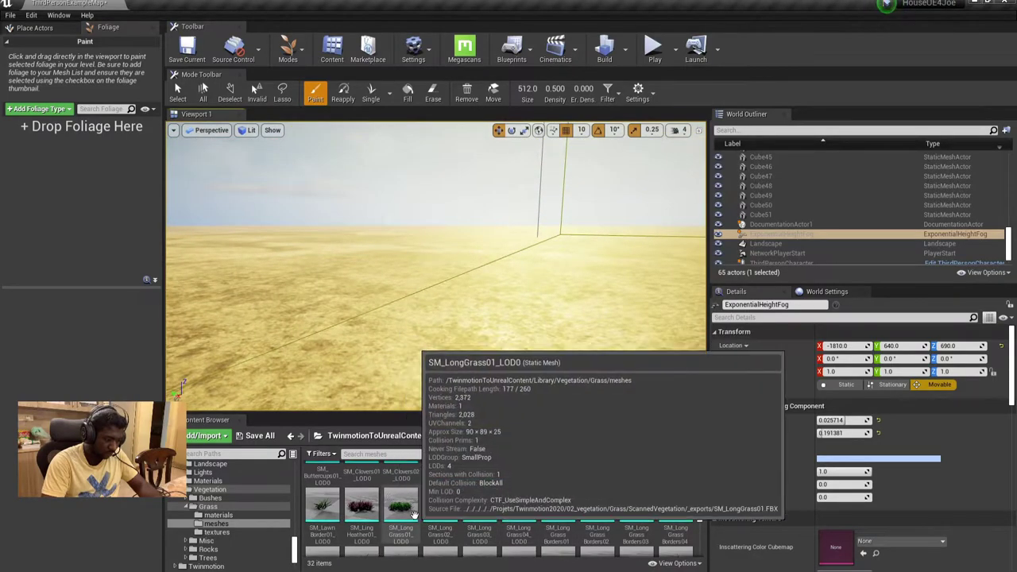
left_click(405, 505)
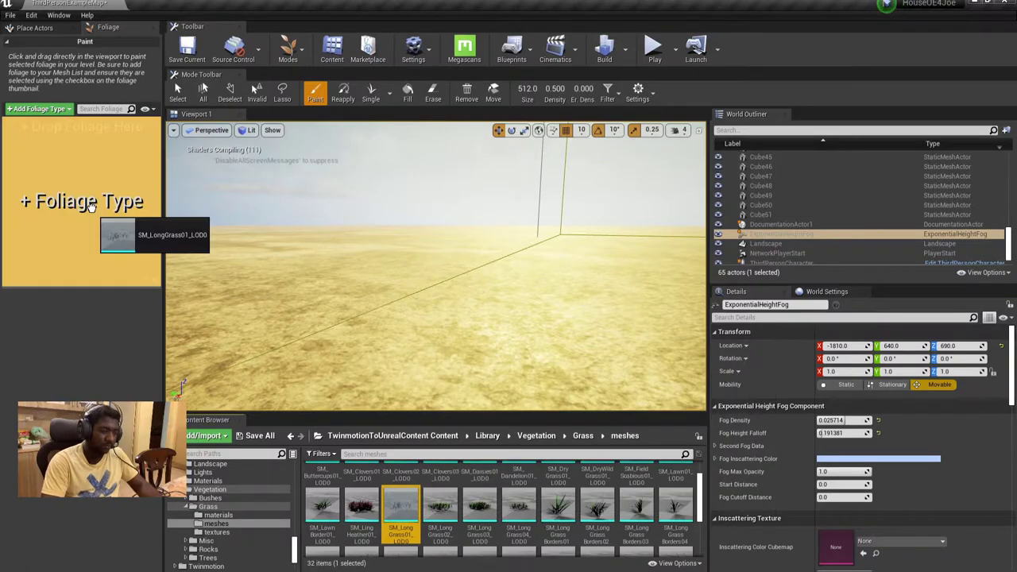
left_click_drag(91, 208, 92, 213)
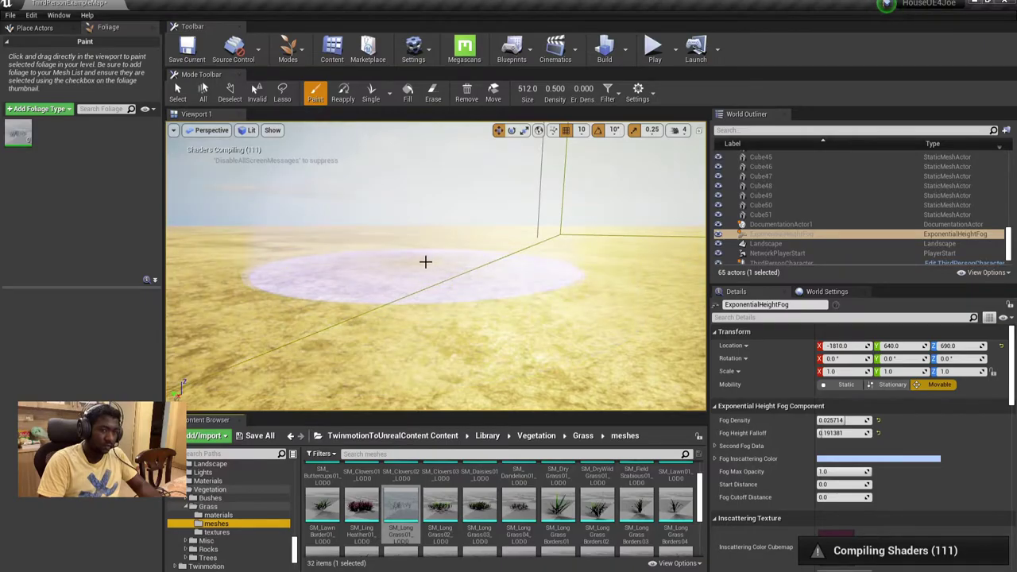
Add SM_LongGrassBorders01_LOD0 as a second foliage type and make it the active one
right_click_drag(438, 266, 493, 230)
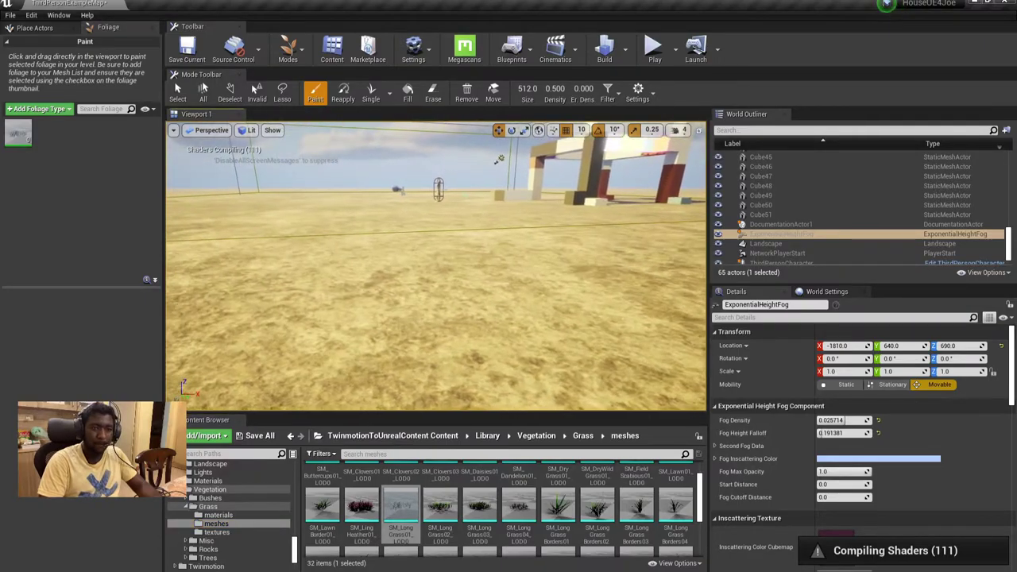
mouse_move(499, 159)
right_mouse_down()
mouse_move(493, 262)
mouse_move(503, 325)
right_mouse_up()
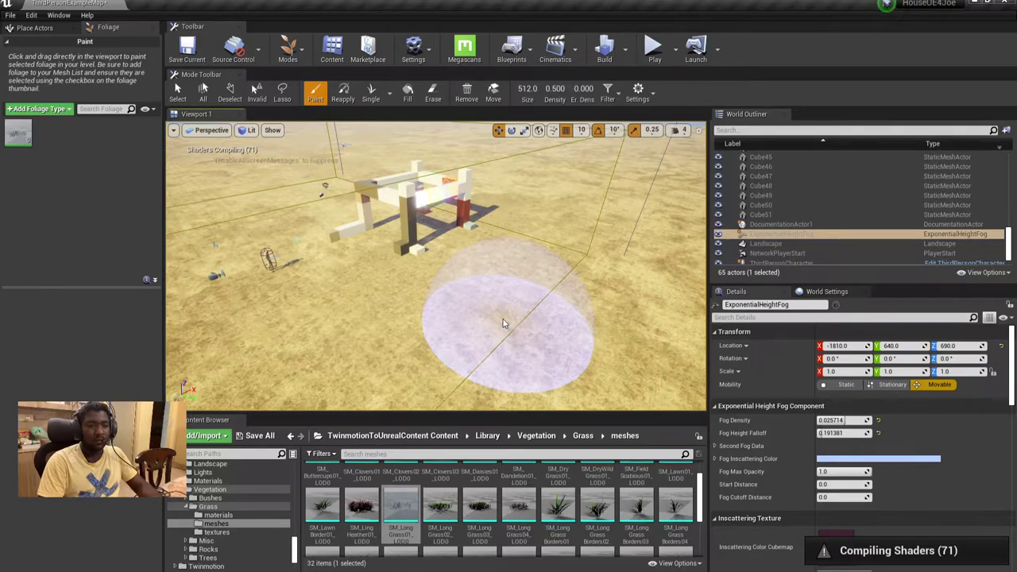
mouse_move(502, 325)
right_mouse_down()
mouse_move(556, 318)
mouse_move(517, 365)
right_mouse_up()
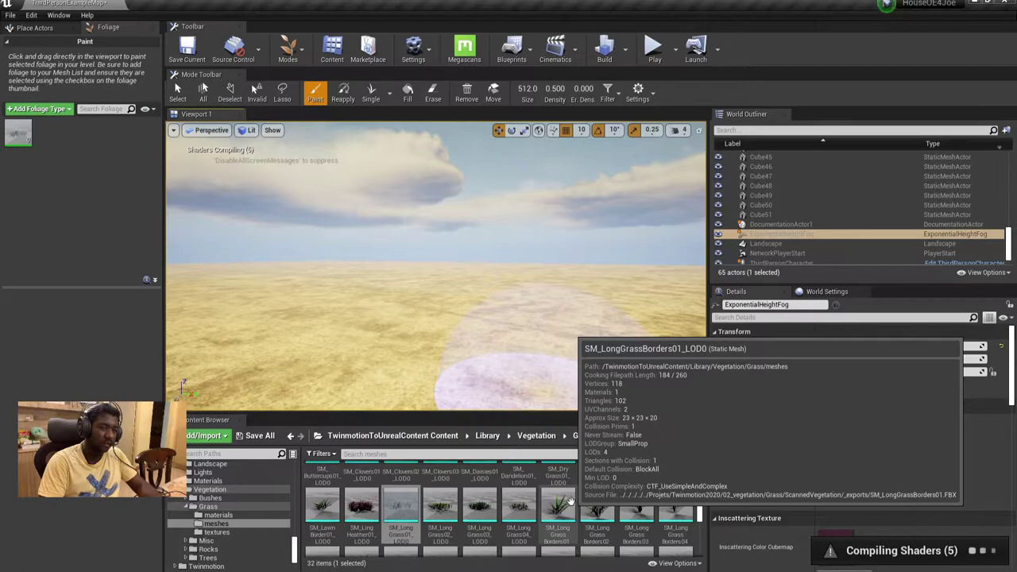
left_click_drag(568, 506, 99, 216)
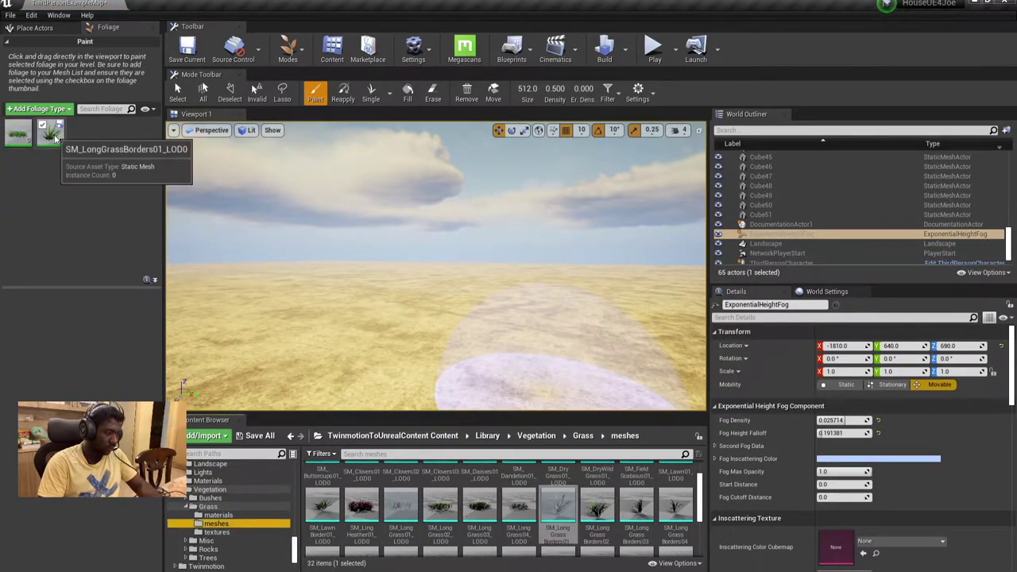
left_click(50, 133)
right_click_drag(524, 352, 524, 353)
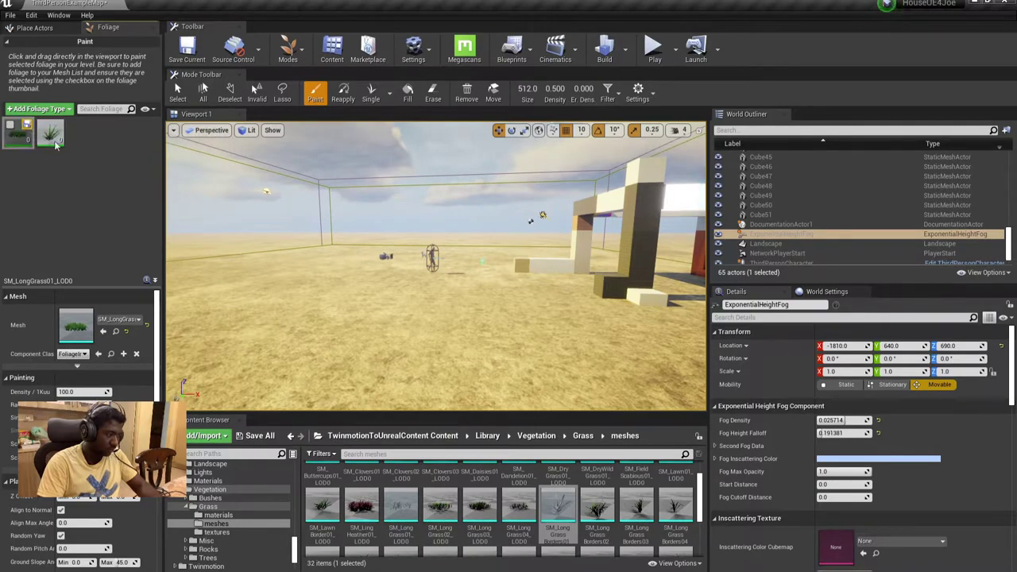
right_click_drag(433, 266, 434, 267)
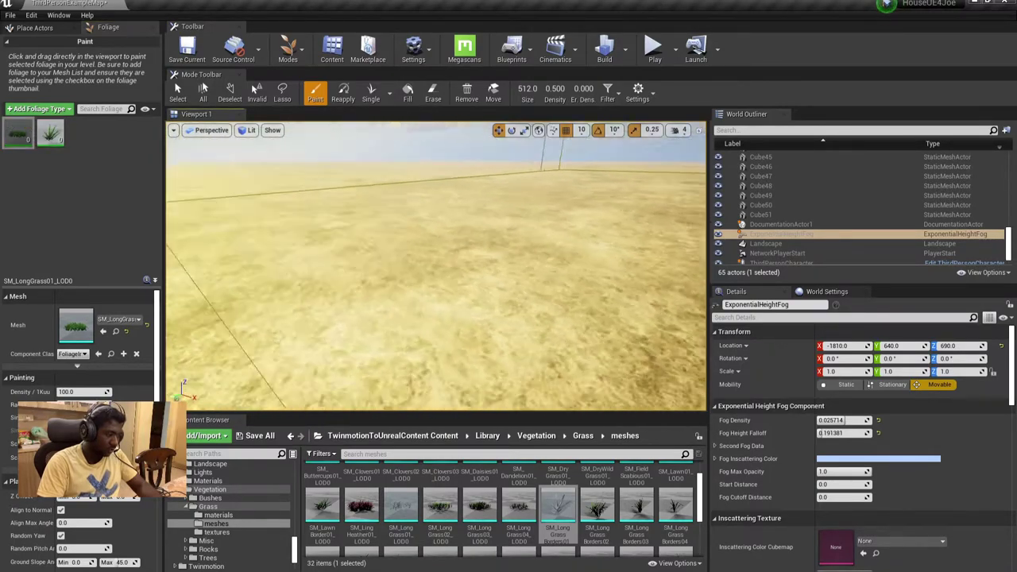
left_click(50, 135)
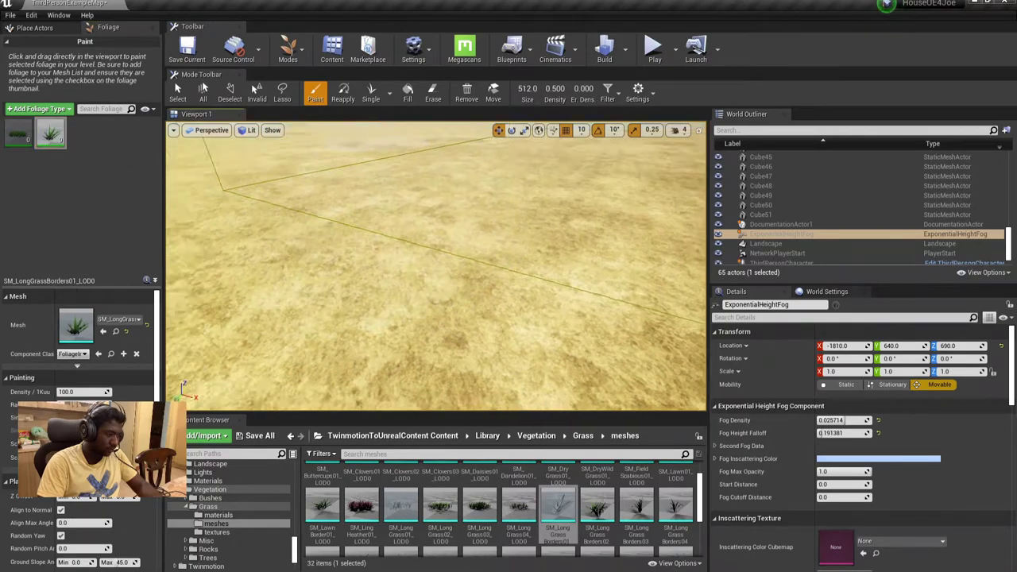
Paint a dense patch of border grass across the desert ground and inspect it
right_click_drag(348, 191, 348, 192)
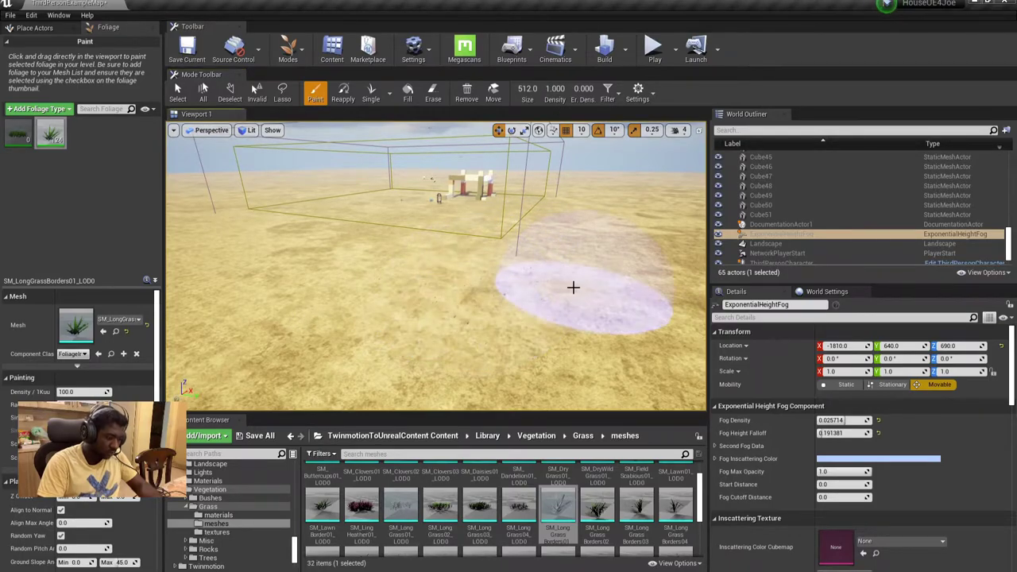
right_click_drag(291, 316, 291, 366)
left_click_drag(291, 334, 556, 318)
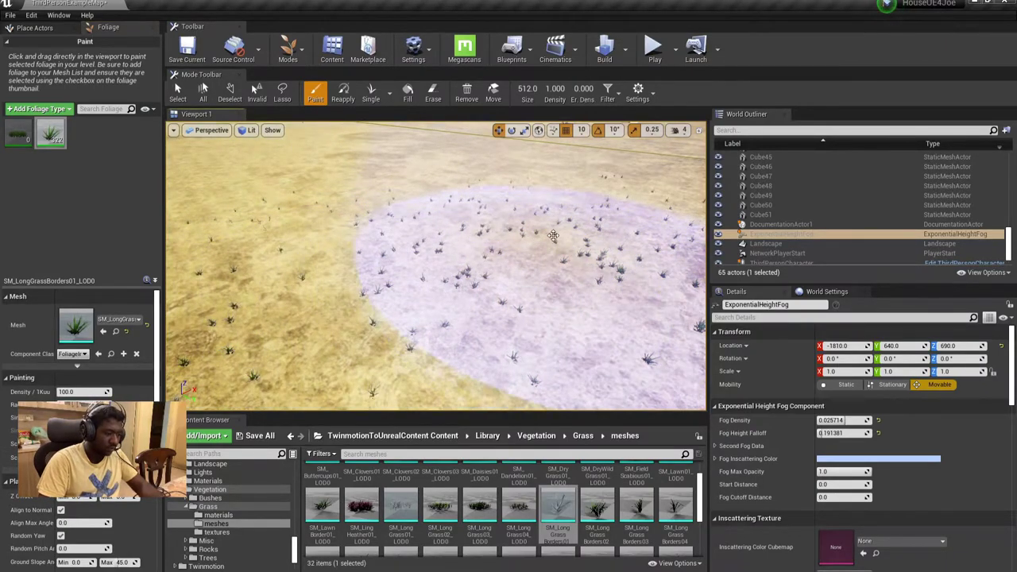
scroll(529, 233, "up", 5)
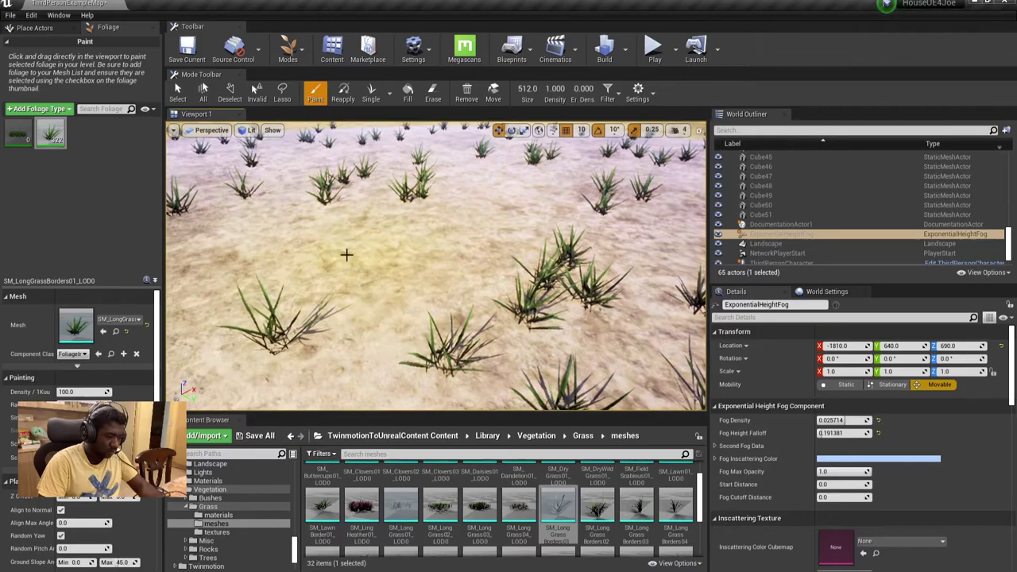
right_click_drag(345, 252, 345, 230)
mouse_move(368, 324)
right_mouse_down()
mouse_move(368, 286)
mouse_move(412, 230)
right_mouse_up()
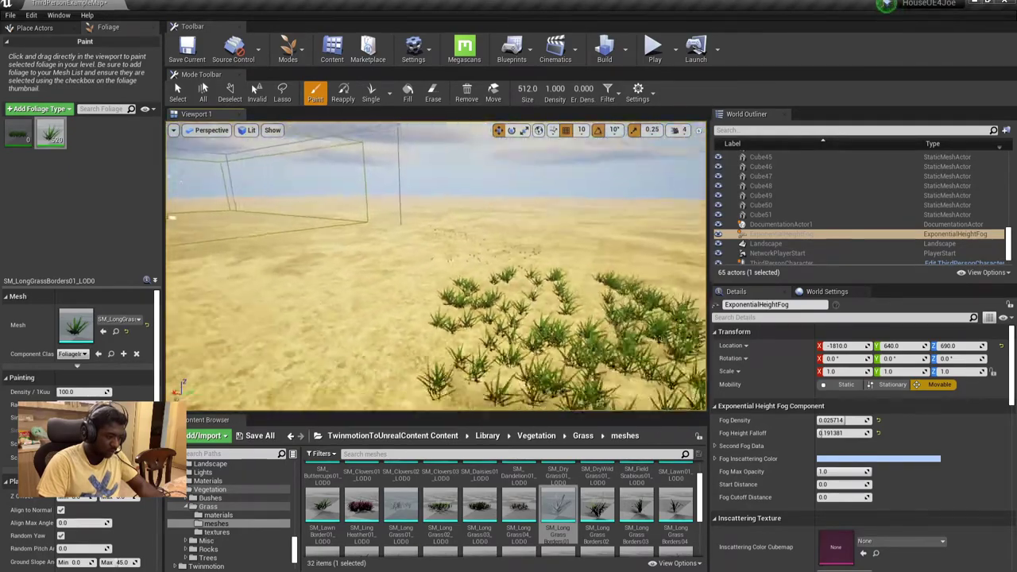
right_click_drag(442, 284, 461, 278)
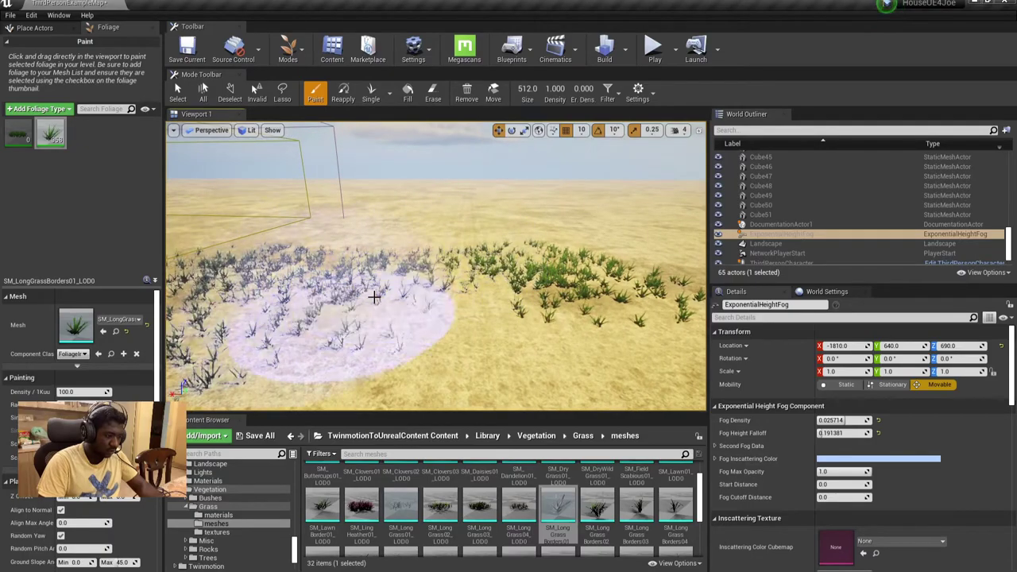
right_click_drag(373, 297, 374, 296)
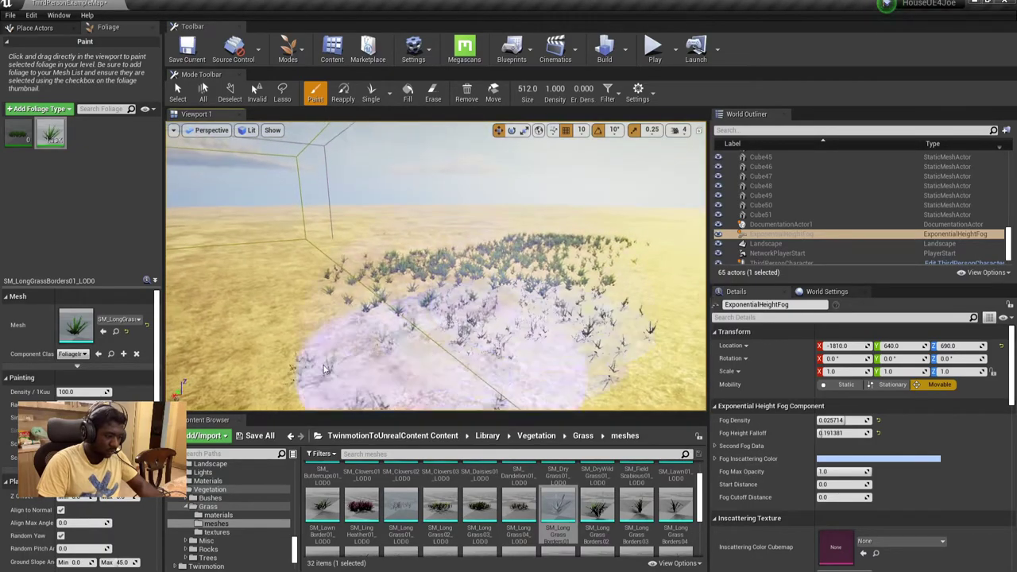
Fly around the house frame to survey the roughly 7.88K painted border-grass instances
right_click_drag(364, 337, 593, 288)
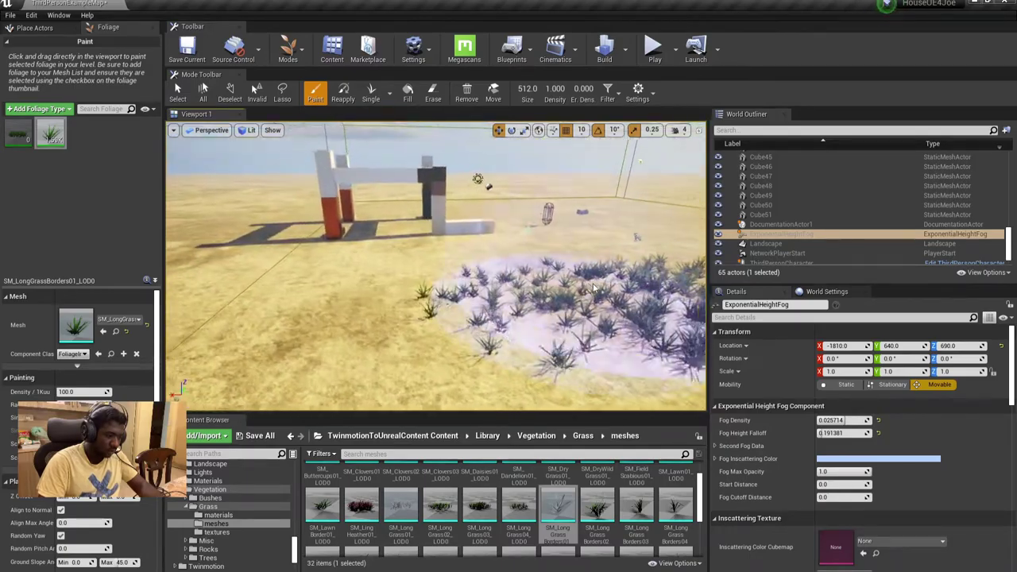
right_click_drag(447, 277, 448, 278)
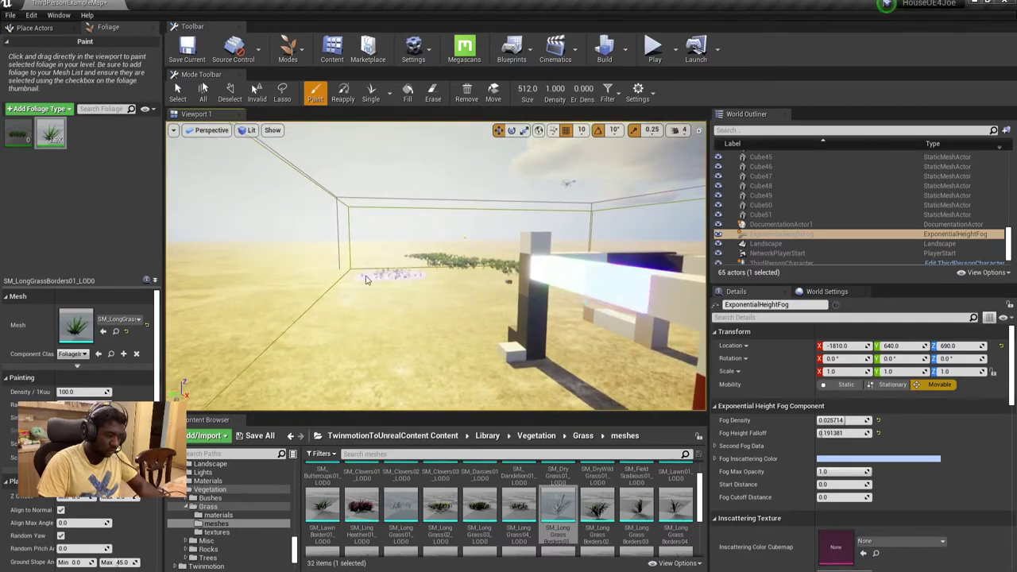
right_click_drag(394, 322, 430, 329)
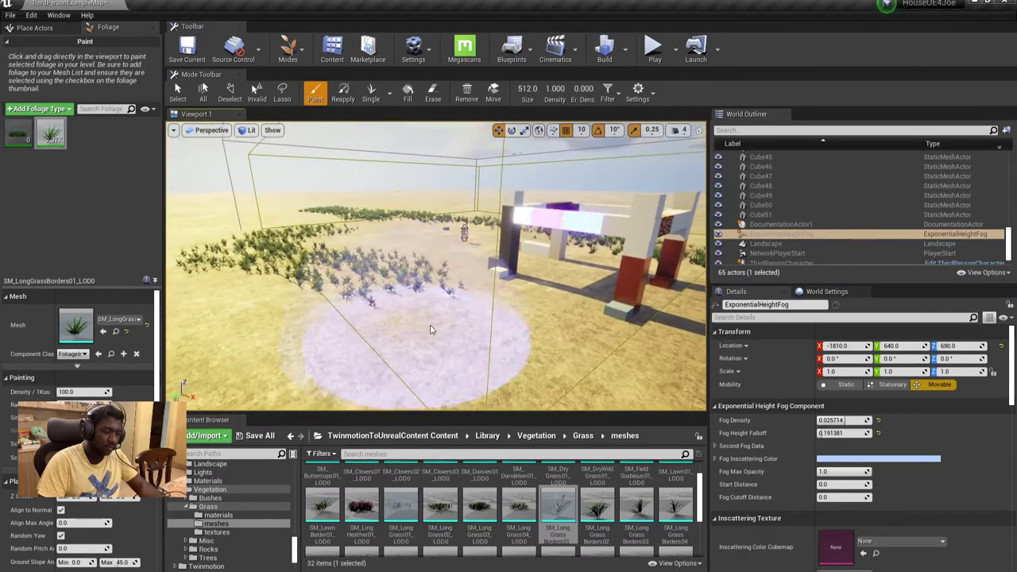
mouse_move(359, 338)
right_mouse_down()
mouse_move(370, 315)
mouse_move(360, 329)
right_mouse_up()
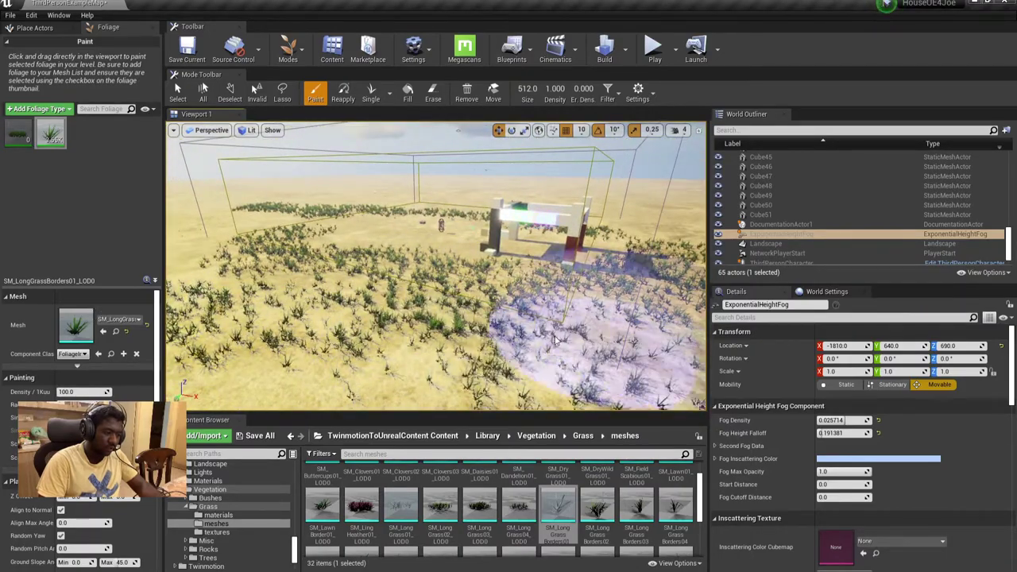
right_click_drag(557, 340, 532, 342)
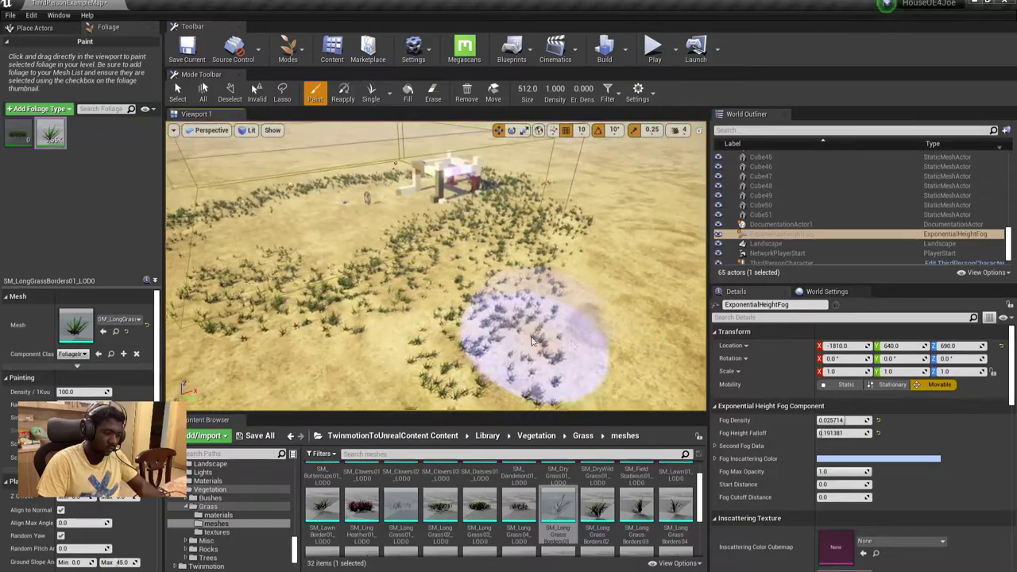
right_click_drag(600, 343, 467, 312)
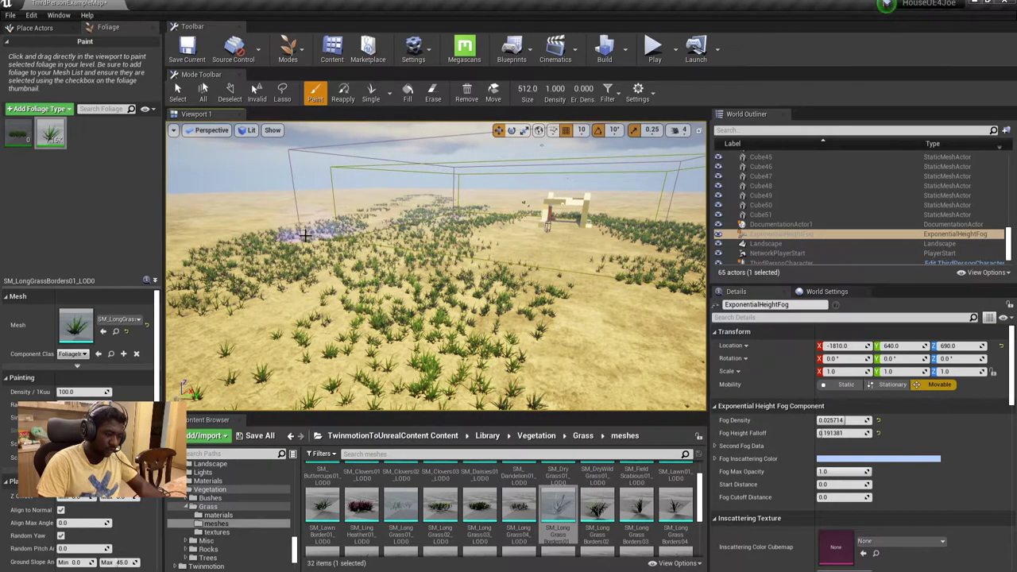
right_click_drag(391, 249, 429, 247)
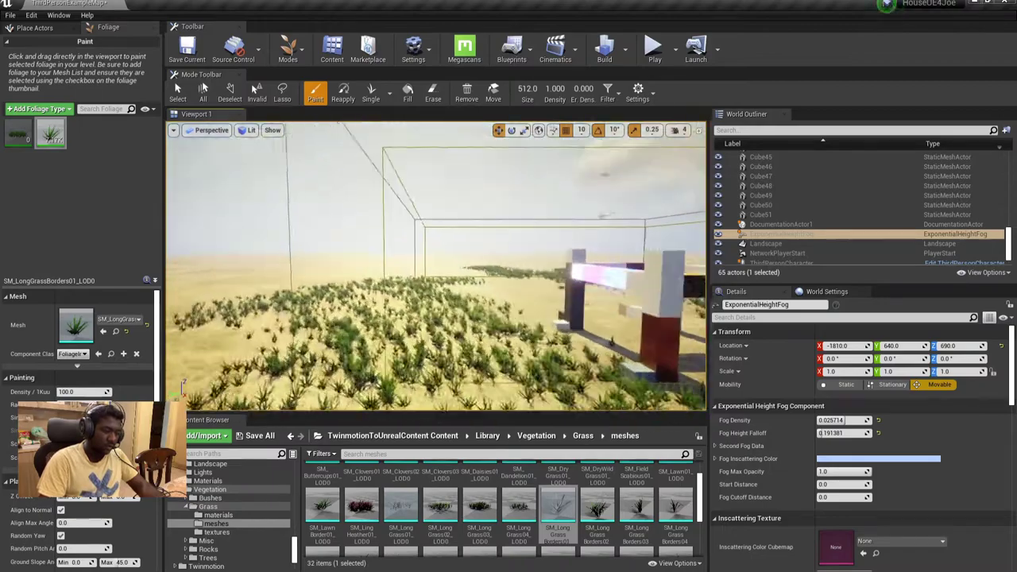
right_click_drag(369, 263, 369, 263)
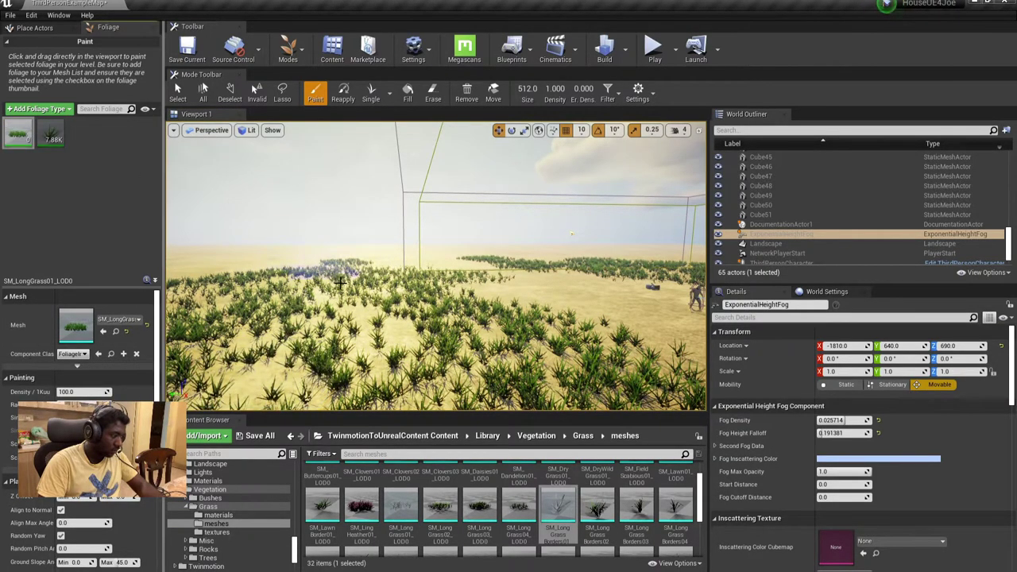
Paint two dense SM_LongGrass01 patches, the second stretching across bare sand near the frame
right_click_drag(369, 263, 369, 263)
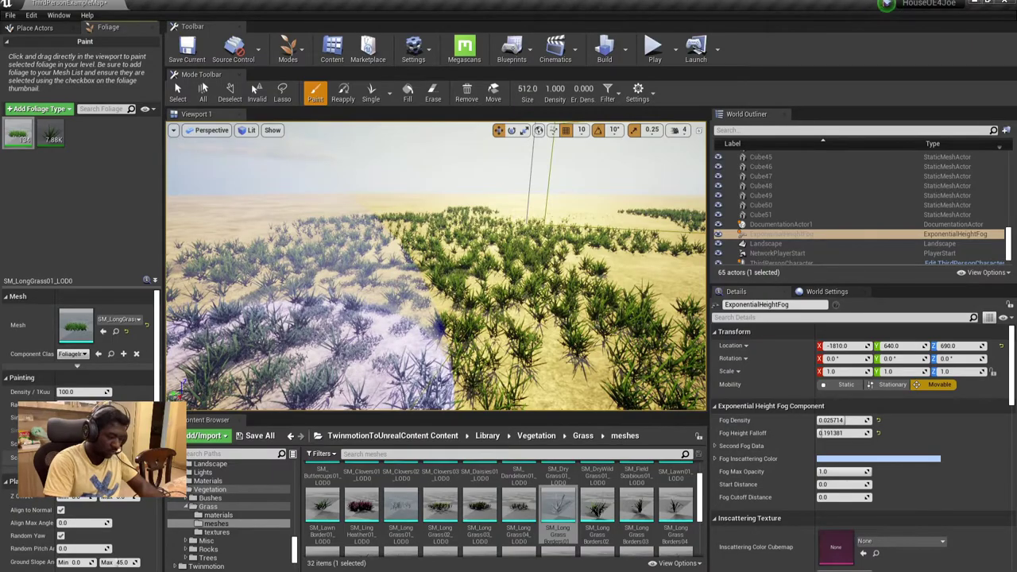
left_click_drag(349, 263, 365, 259)
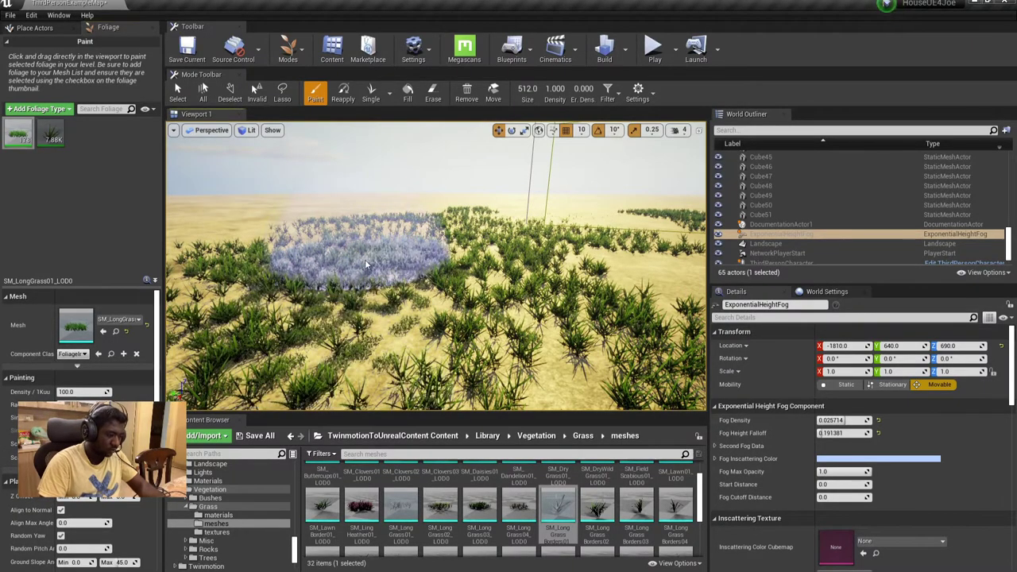
mouse_move(365, 259)
right_mouse_down()
mouse_move(461, 269)
mouse_move(478, 240)
right_mouse_up()
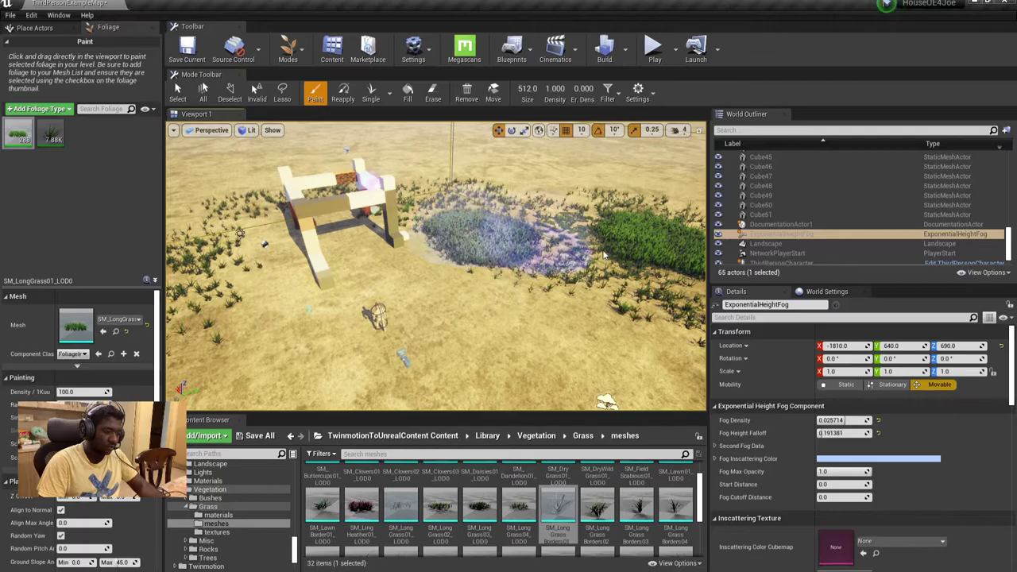
right_click_drag(649, 289, 538, 305)
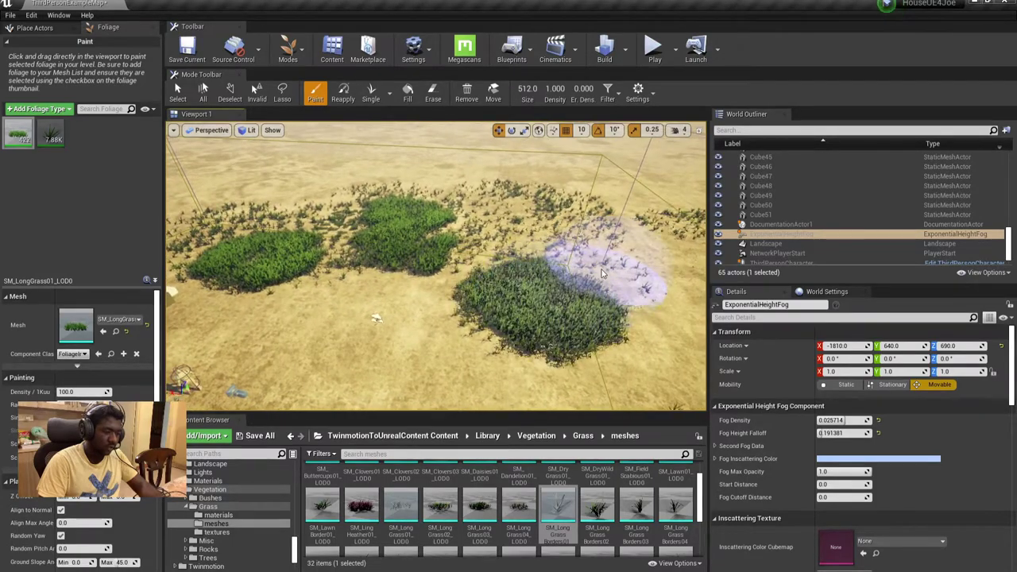
right_click_drag(602, 273, 524, 322)
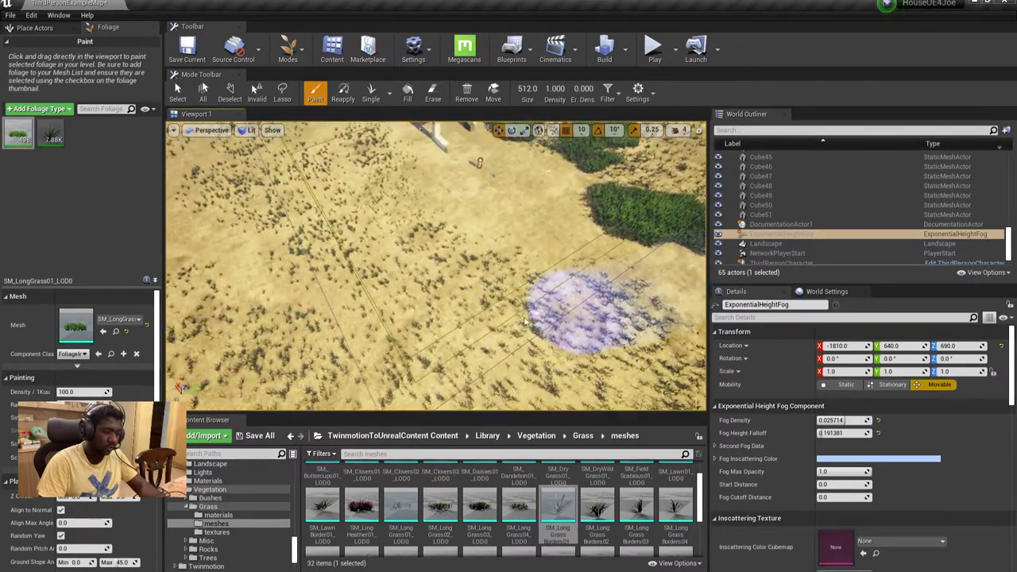
left_click_drag(524, 322, 454, 352)
right_click_drag(454, 352, 446, 318)
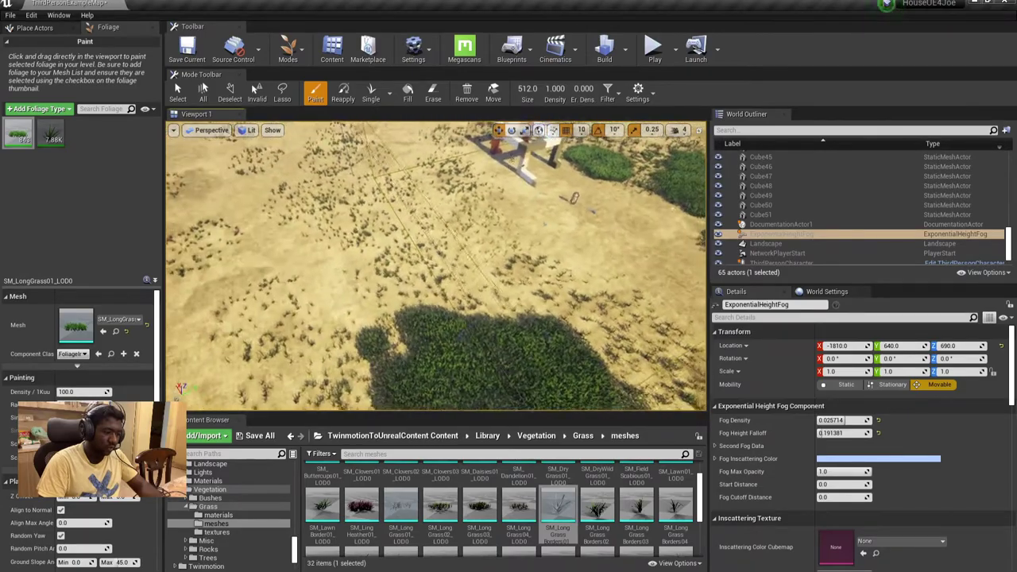
left_click_drag(445, 318, 388, 236)
Paint more long grass beside the house frame, including a large dense patch, and review the field
right_click_drag(278, 286, 334, 290)
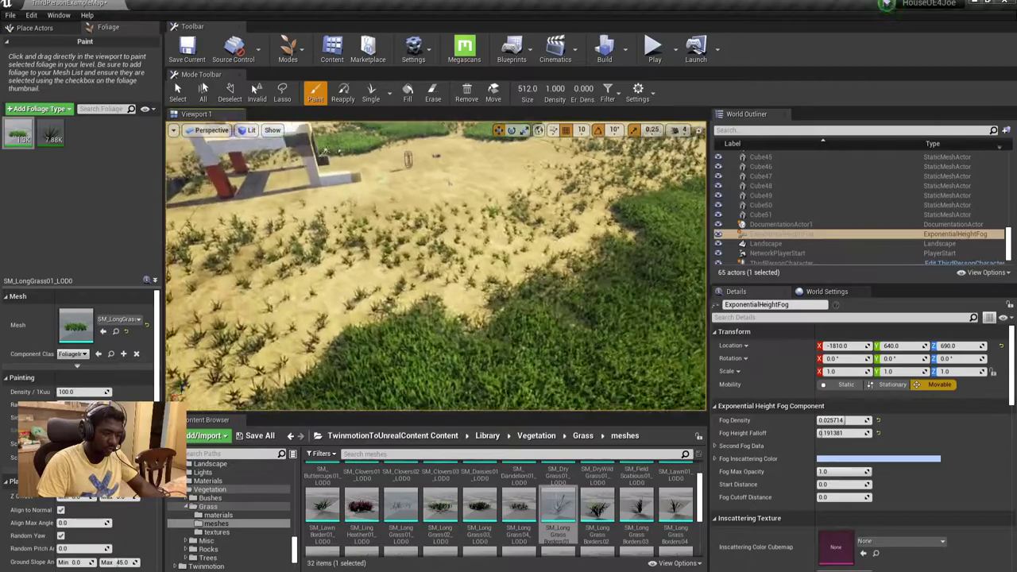
left_click_drag(295, 364, 387, 341)
right_click_drag(436, 267, 477, 270)
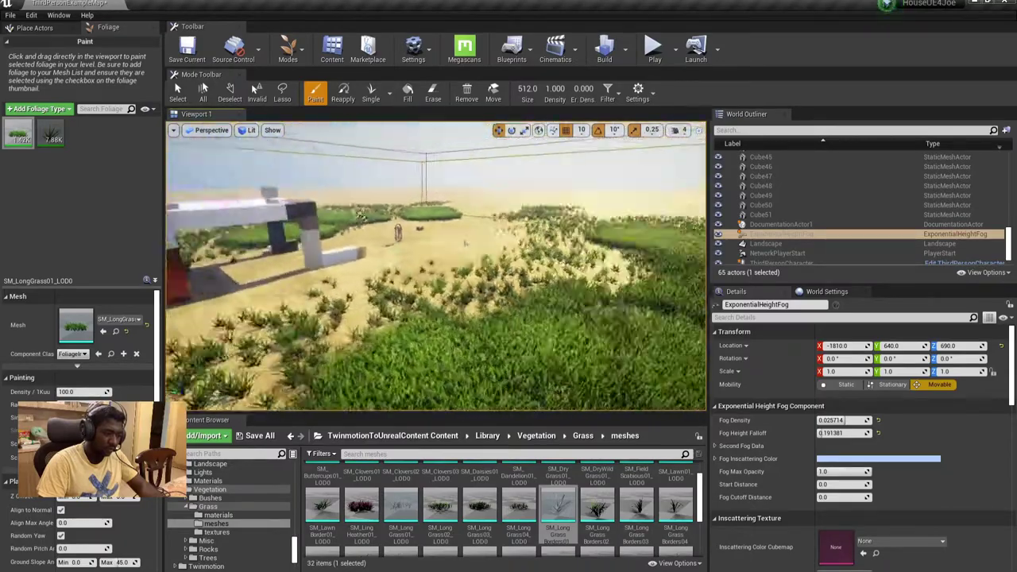
left_click_drag(466, 329, 488, 250)
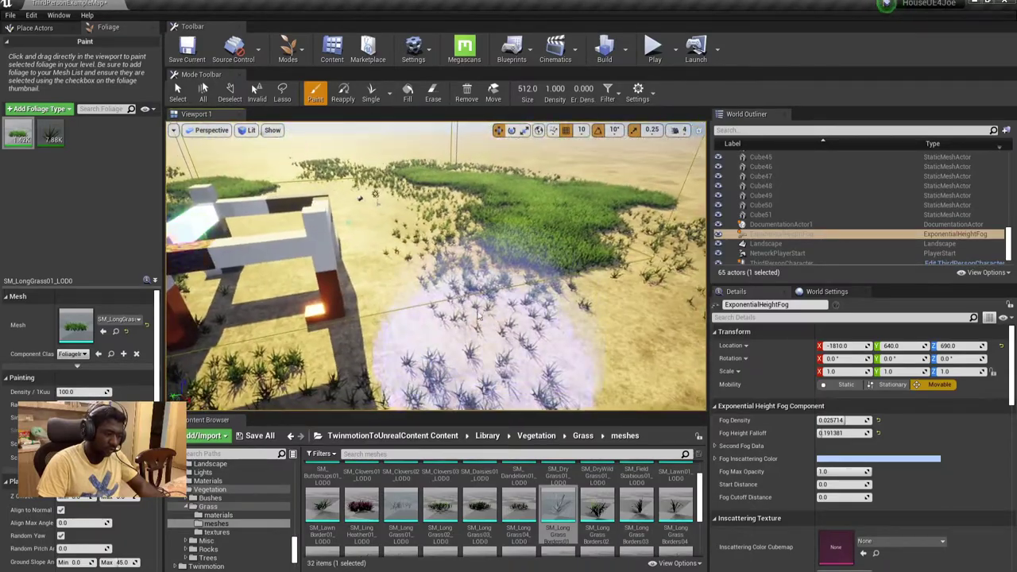
mouse_move(435, 267)
right_mouse_down()
mouse_move(477, 270)
mouse_move(206, 298)
mouse_move(263, 294)
right_mouse_up()
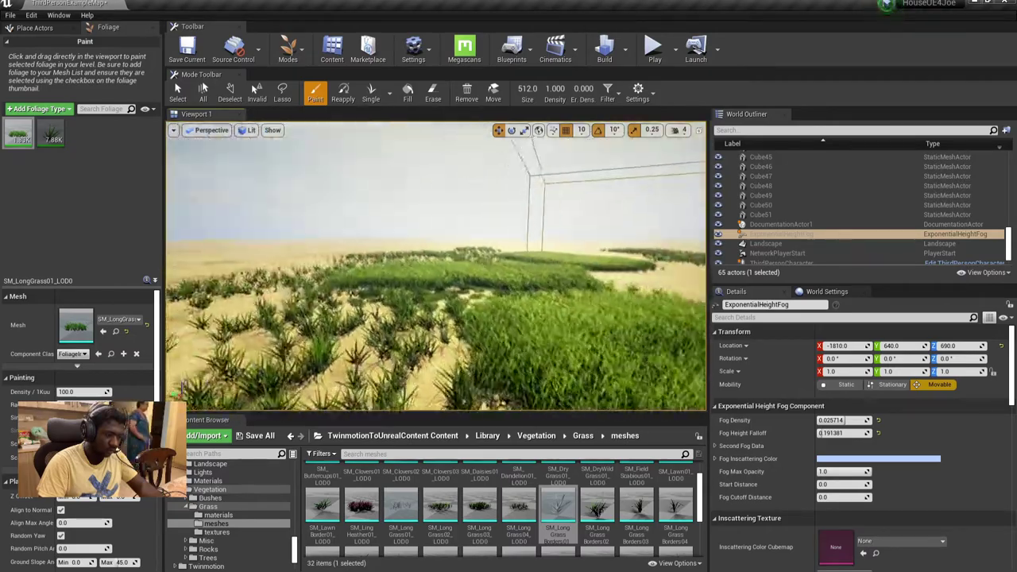
right_click_drag(262, 294, 218, 296)
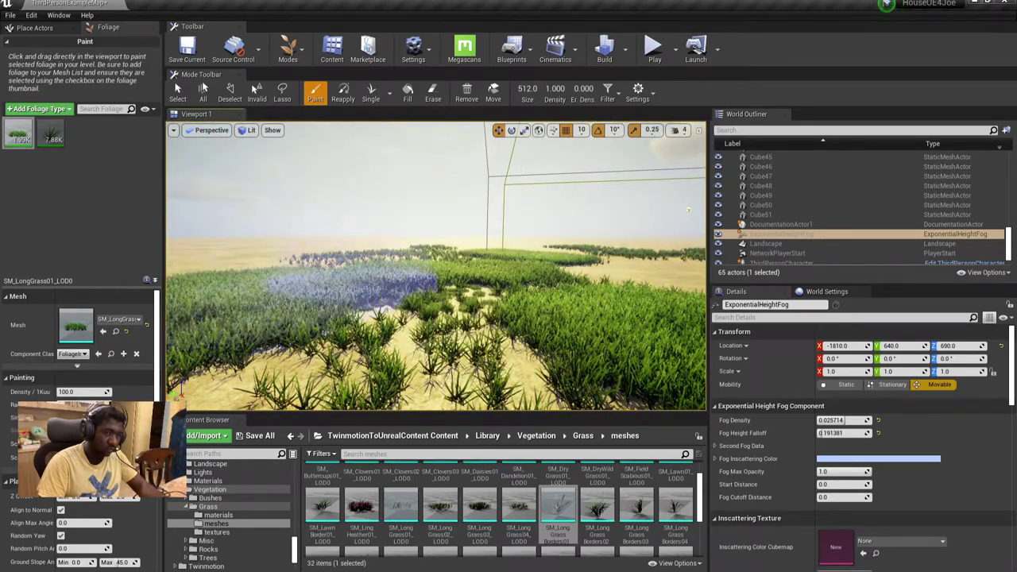
mouse_move(492, 322)
right_mouse_down()
mouse_move(509, 318)
mouse_move(329, 308)
right_mouse_up()
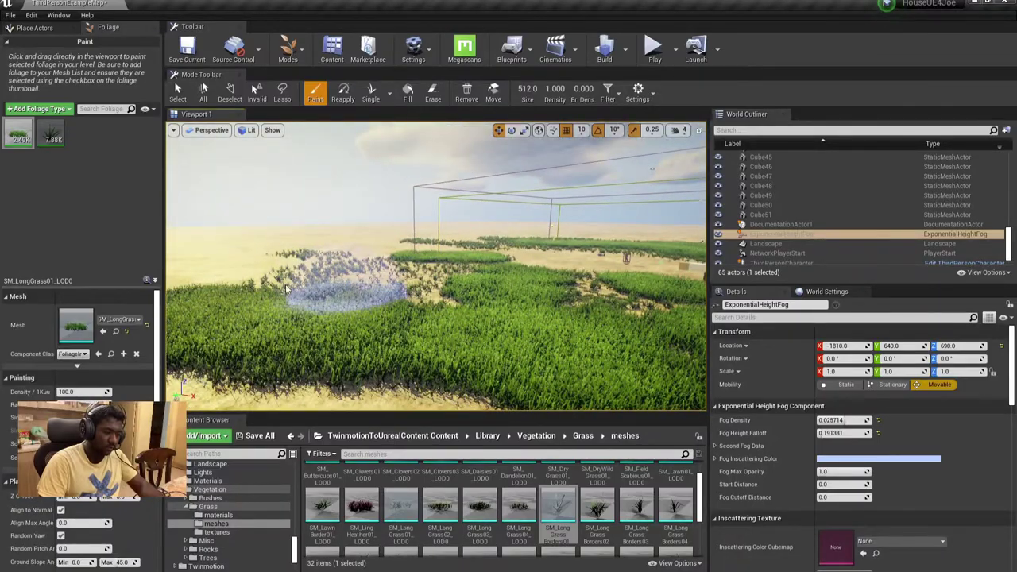
mouse_move(238, 302)
right_mouse_down()
mouse_move(349, 286)
mouse_move(286, 268)
right_mouse_up()
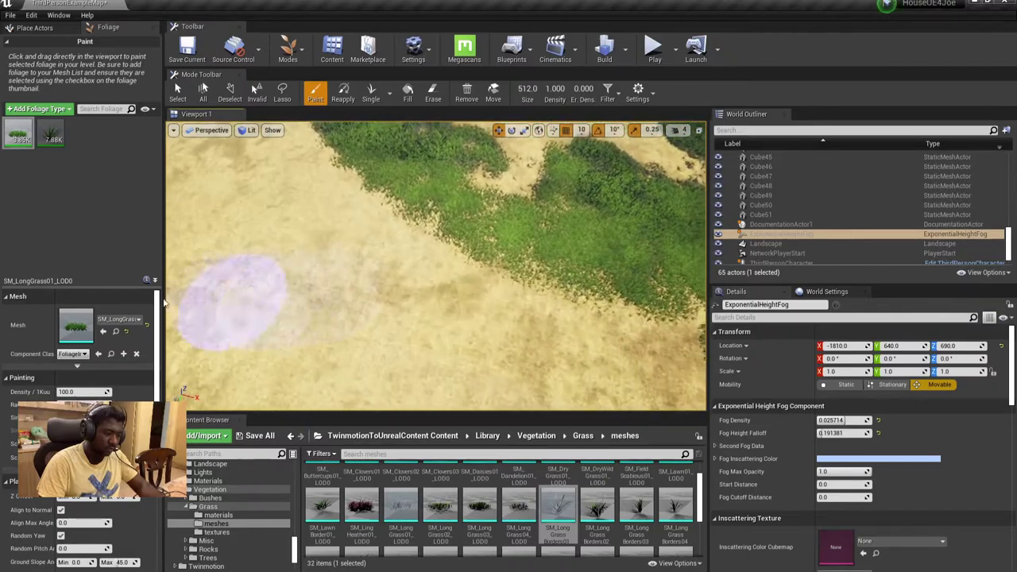
Spell out 'JR .SUB' in dense grass on the bare sand with a 138.9 brush
left_click_drag(370, 266, 532, 337)
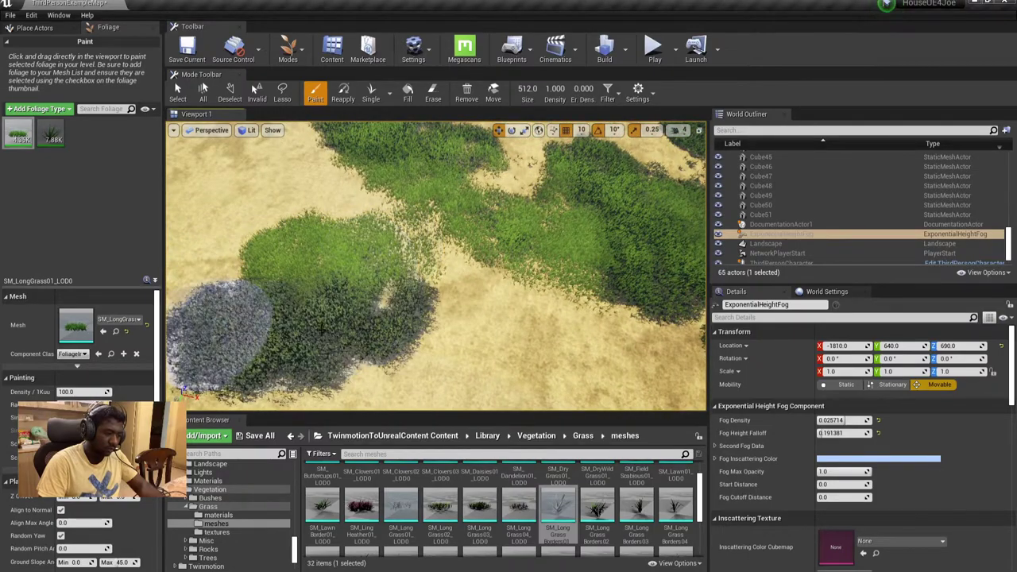
right_click_drag(548, 199, 561, 195)
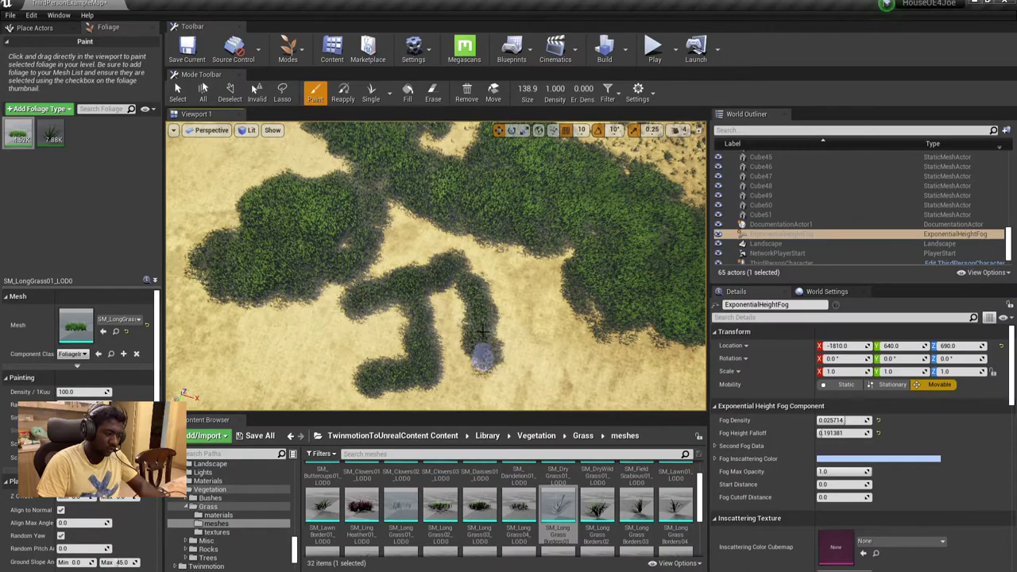
right_click_drag(572, 318, 556, 310)
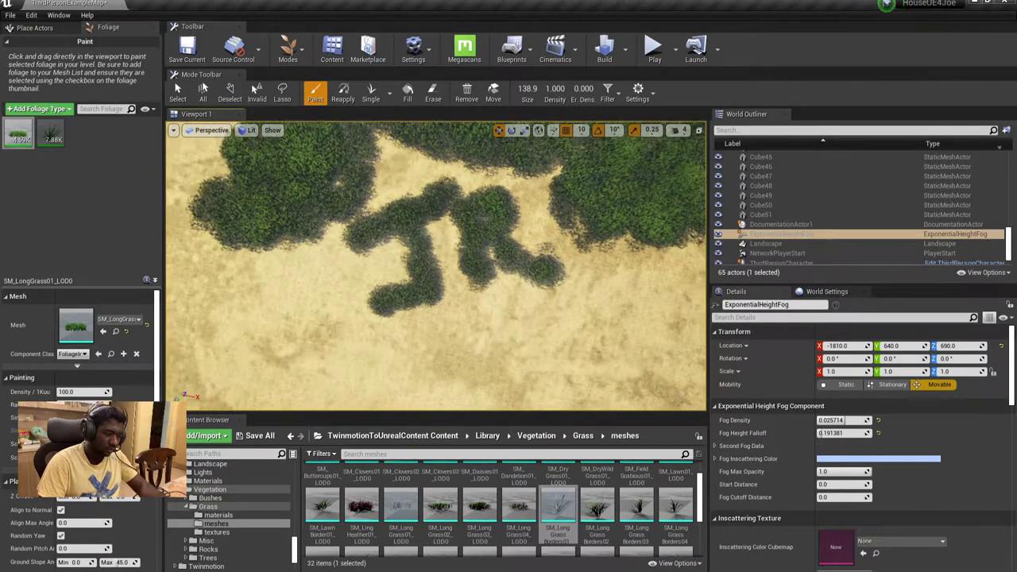
right_click_drag(391, 277, 392, 277)
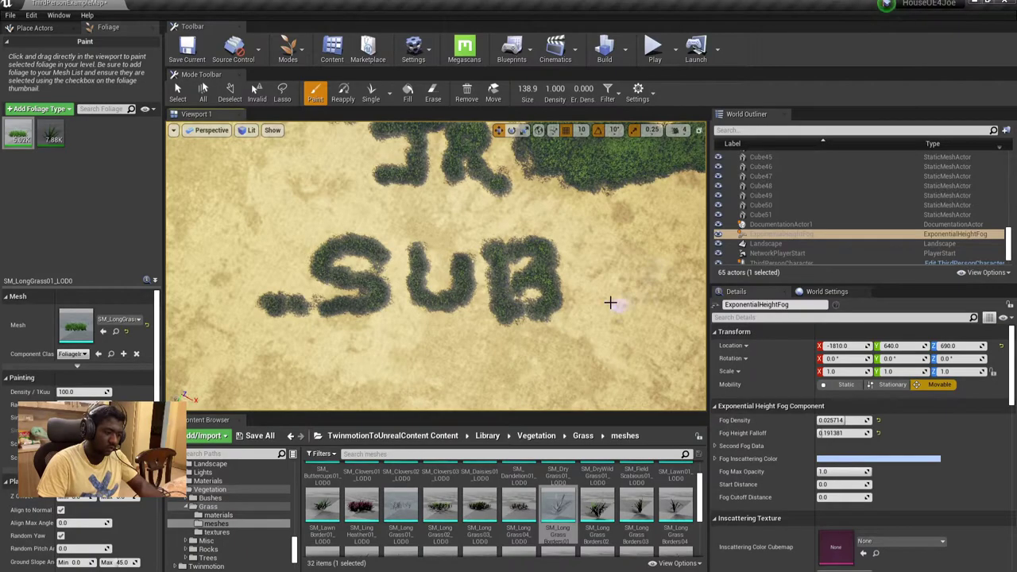
right_click_drag(669, 302, 651, 208)
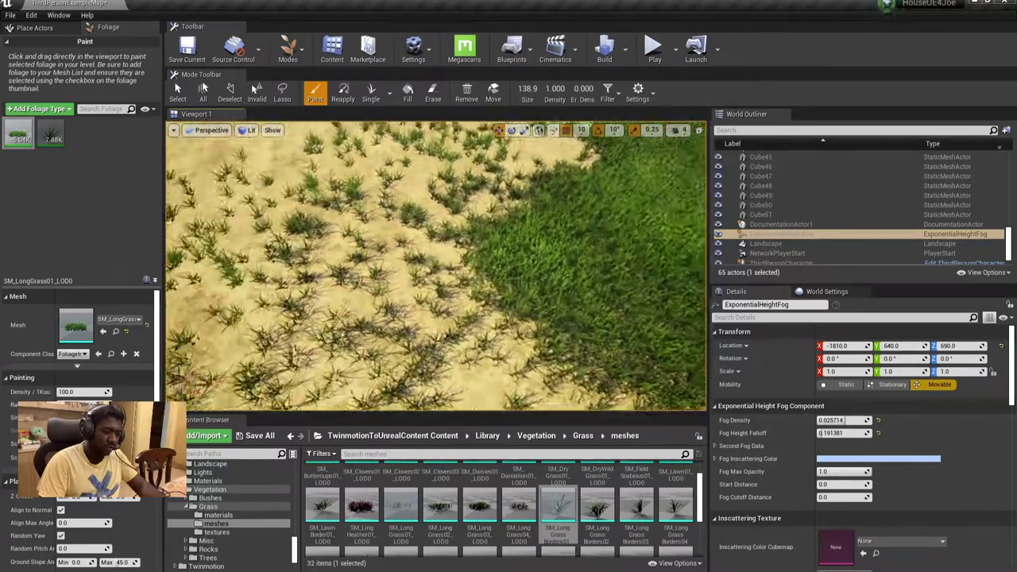
right_click_drag(650, 208, 533, 258)
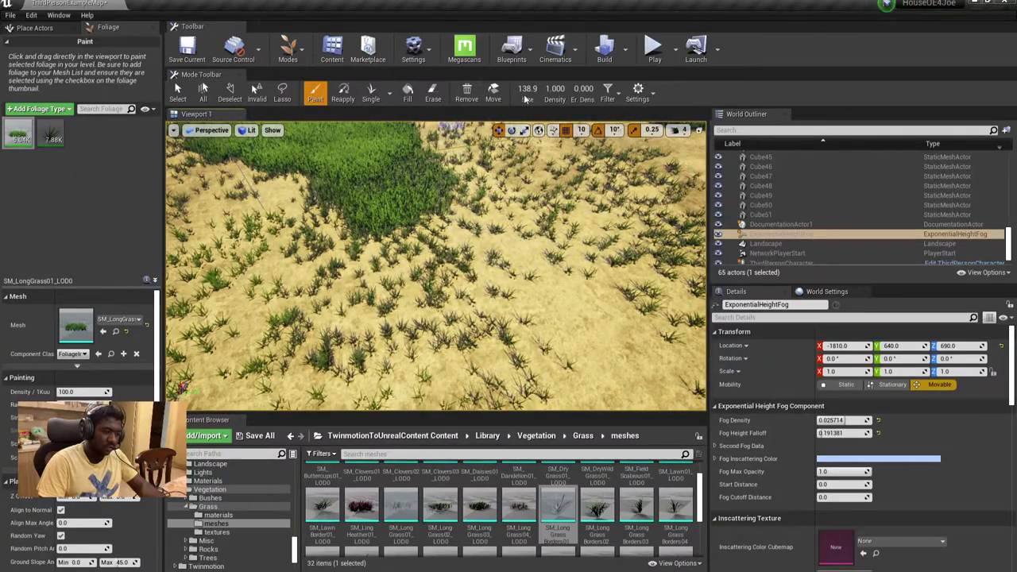
Paint large dense long-grass patches over sparse ground using a 651.1 brush size
left_click_drag(318, 273, 431, 295)
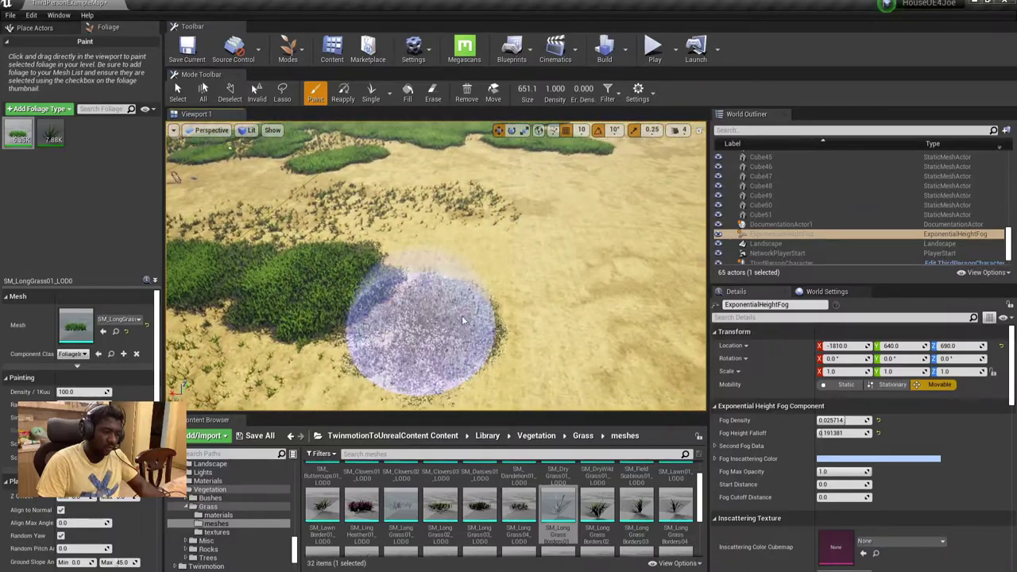
left_click_drag(420, 329, 613, 334)
mouse_move(374, 318)
right_mouse_down()
mouse_move(398, 303)
mouse_move(470, 322)
right_mouse_up()
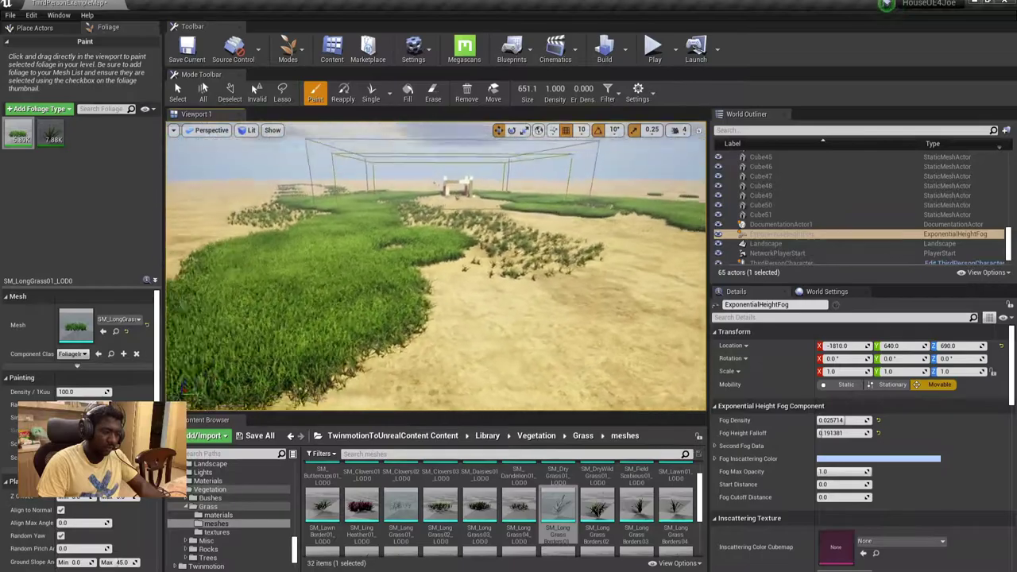
left_click_drag(470, 322, 473, 332)
mouse_move(472, 332)
right_mouse_down()
mouse_move(297, 266)
mouse_move(413, 239)
mouse_move(485, 240)
mouse_move(312, 285)
right_mouse_up()
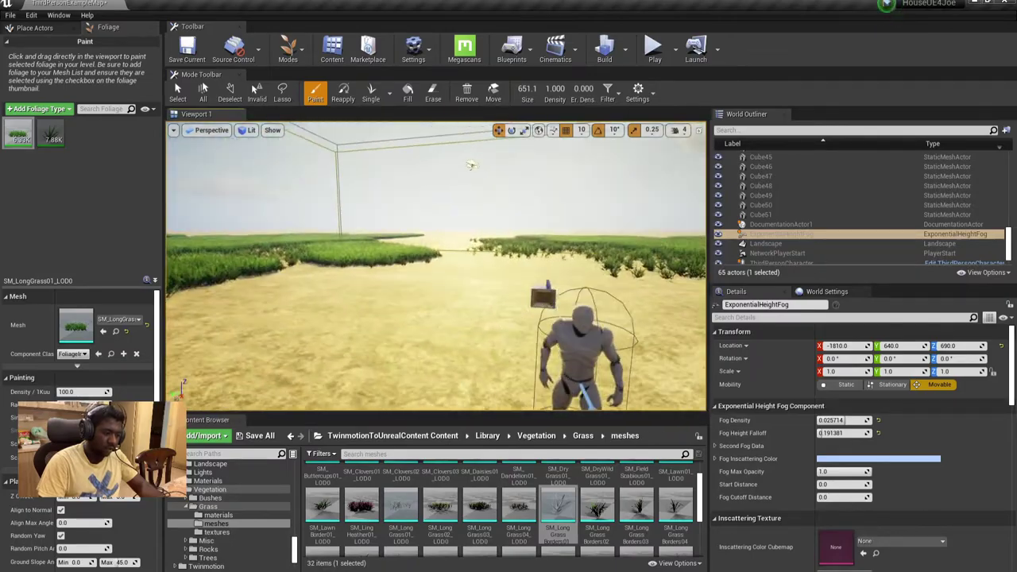
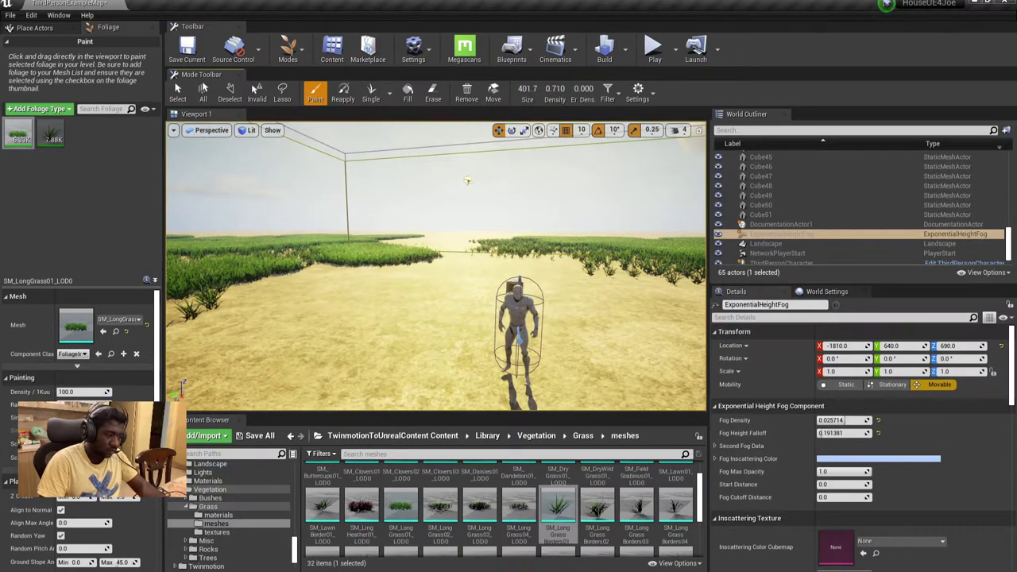
Paint SM_LongGrass01 around the character and across the left and right ground
mouse_move(402, 277)
left_mouse_down()
mouse_move(336, 325)
mouse_move(557, 300)
mouse_move(590, 307)
left_mouse_up()
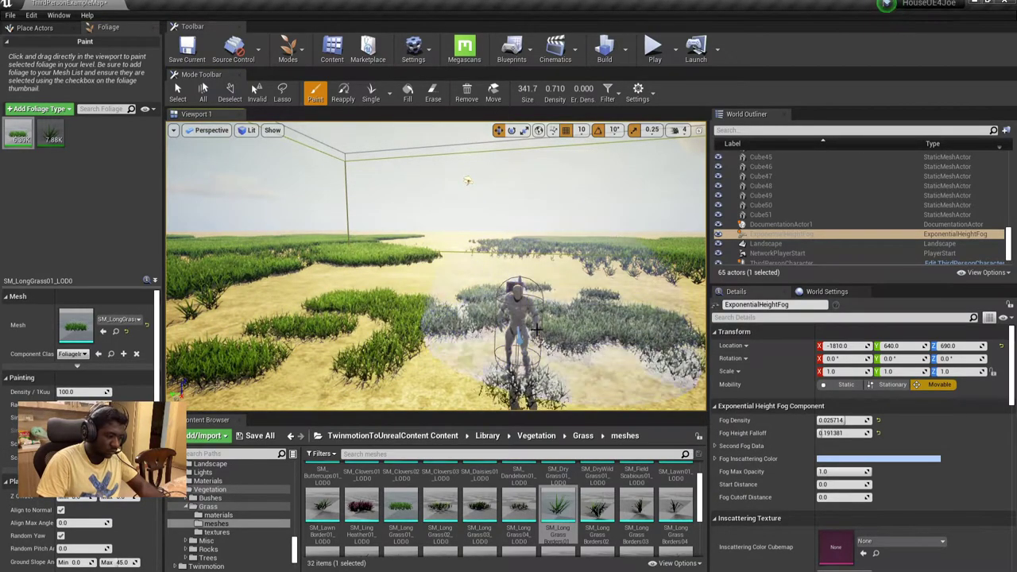
mouse_move(591, 307)
right_mouse_down()
mouse_move(561, 309)
mouse_move(509, 345)
right_mouse_up()
left_click_drag(508, 345, 620, 318)
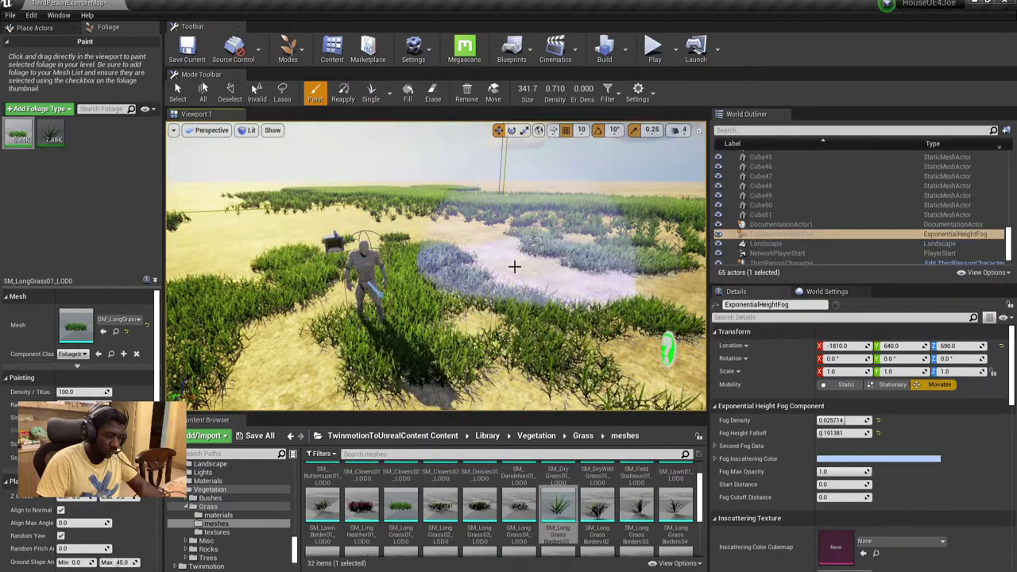
right_click_drag(355, 139, 492, 260)
left_click_drag(259, 317, 207, 334)
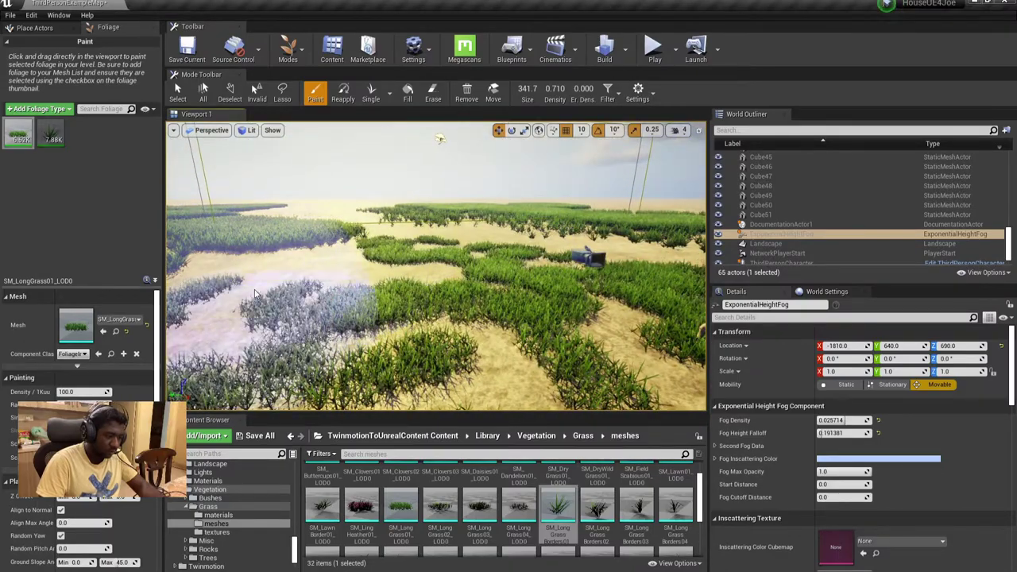
mouse_move(206, 334)
right_mouse_down()
mouse_move(641, 234)
mouse_move(340, 352)
right_mouse_up()
Paint more long grass near the block structure and across the centre and right
left_click_drag(340, 352, 408, 318)
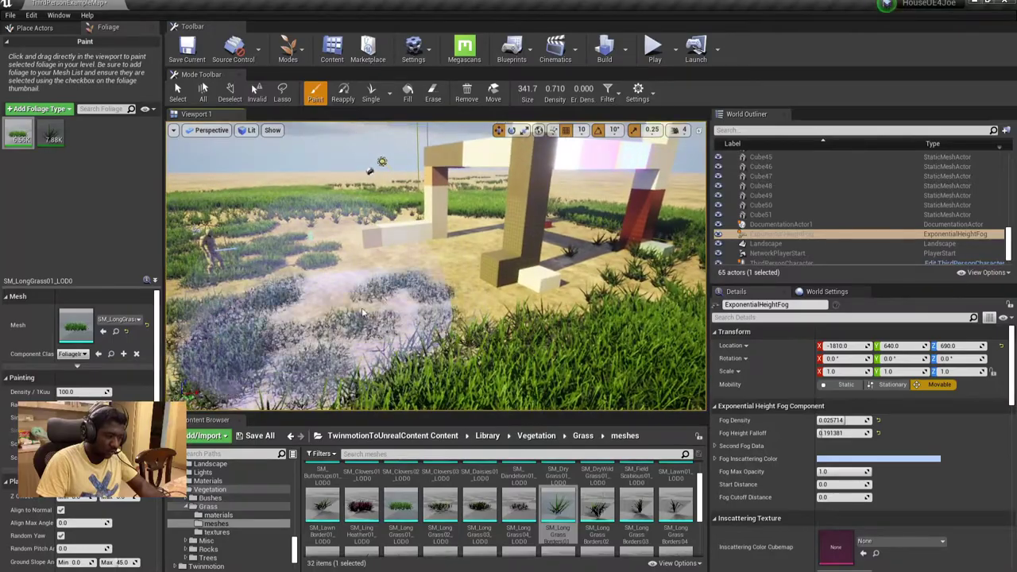
mouse_move(409, 318)
right_mouse_down()
mouse_move(626, 205)
mouse_move(318, 307)
right_mouse_up()
left_click_drag(318, 307, 488, 307)
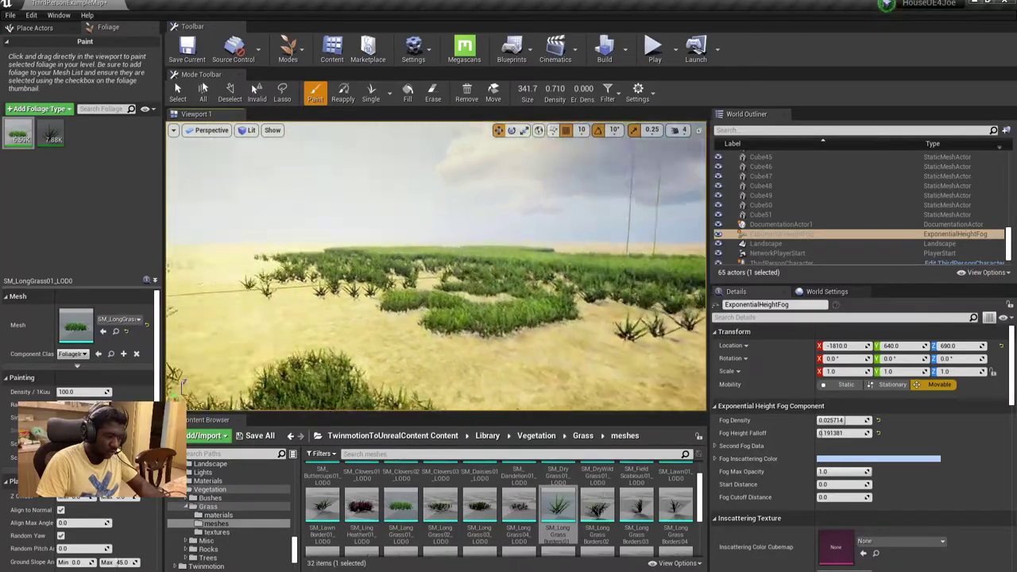
right_click_drag(488, 307, 492, 342)
left_click_drag(493, 342, 556, 318)
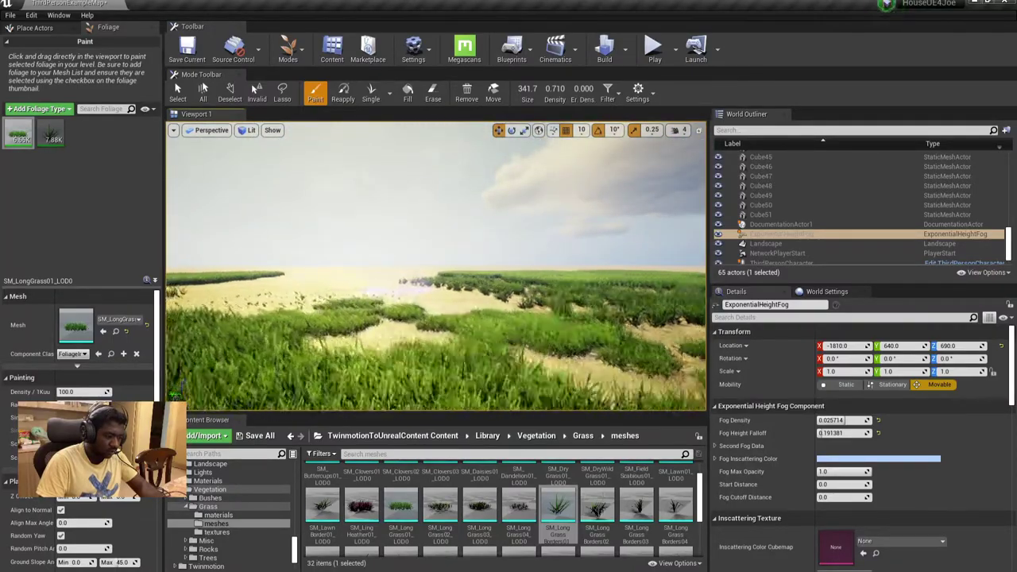
right_click_drag(556, 318, 185, 388)
Fly the camera down to ground level to survey the painted grass field
right_click_drag(435, 266, 366, 274)
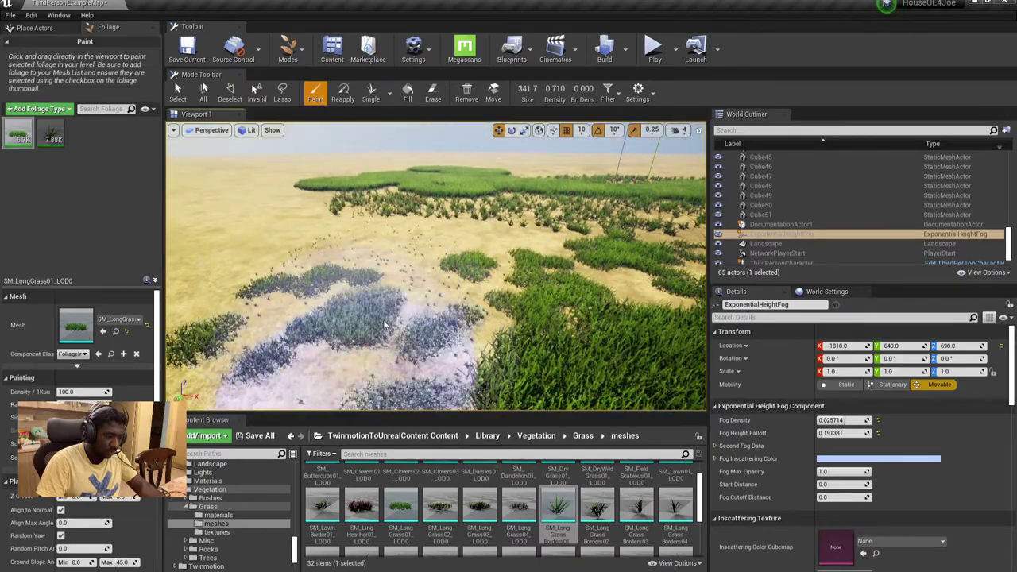
right_click_drag(384, 325, 374, 319)
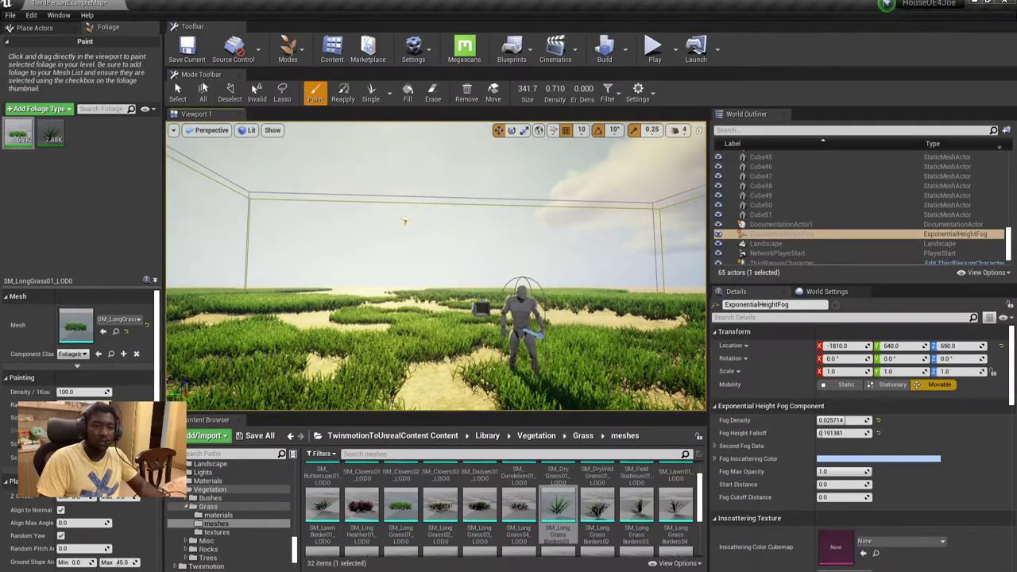
right_click_drag(373, 320, 373, 319)
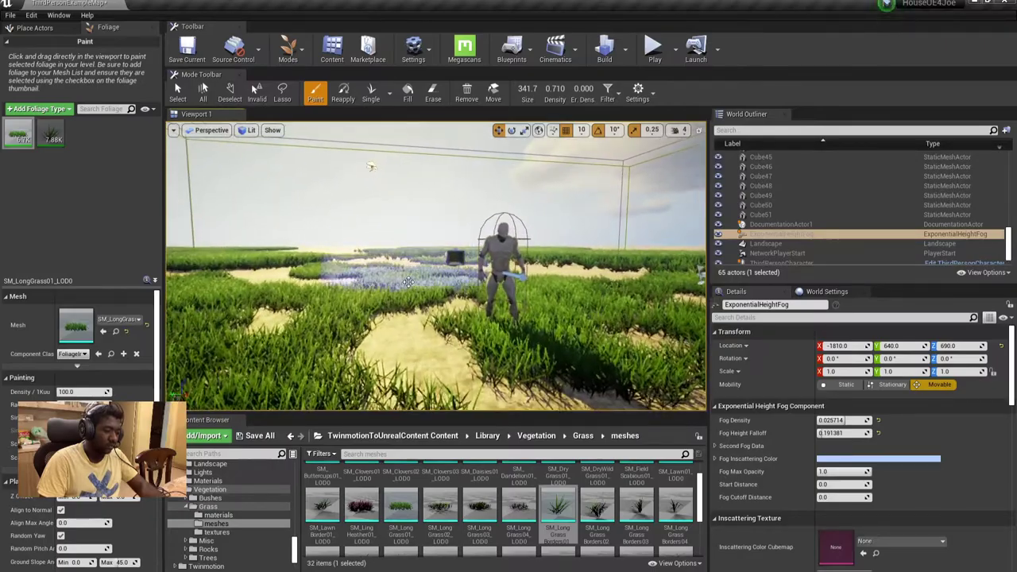
right_click_drag(407, 282, 407, 282)
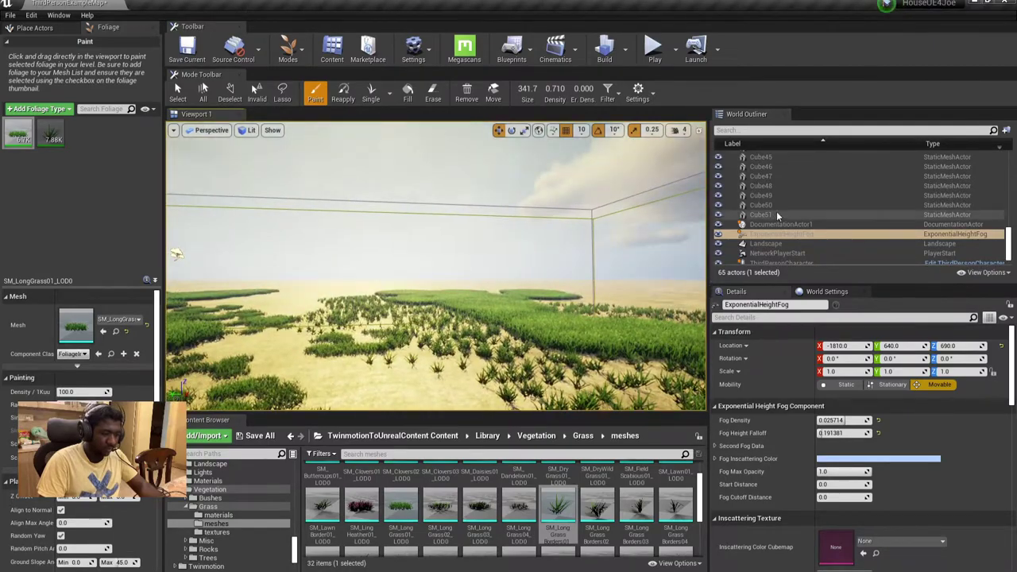
scroll(777, 214, "up", 5)
right_click_drag(406, 282, 407, 282)
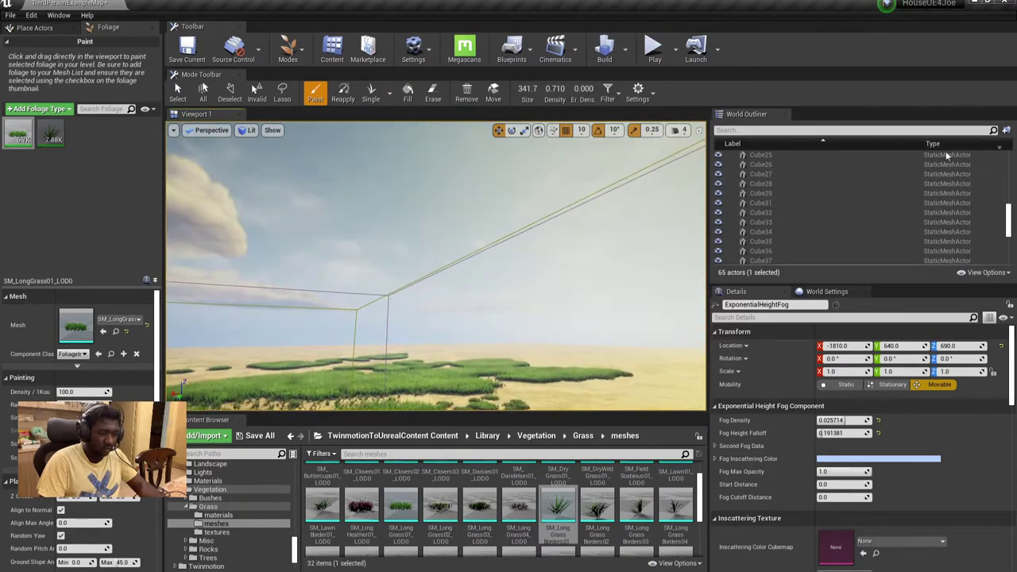
scroll(946, 156, "up", 3)
Save the map, then browse the Content Browser to Vegetation/Trees/XF_FicusCarica
left_click(189, 46)
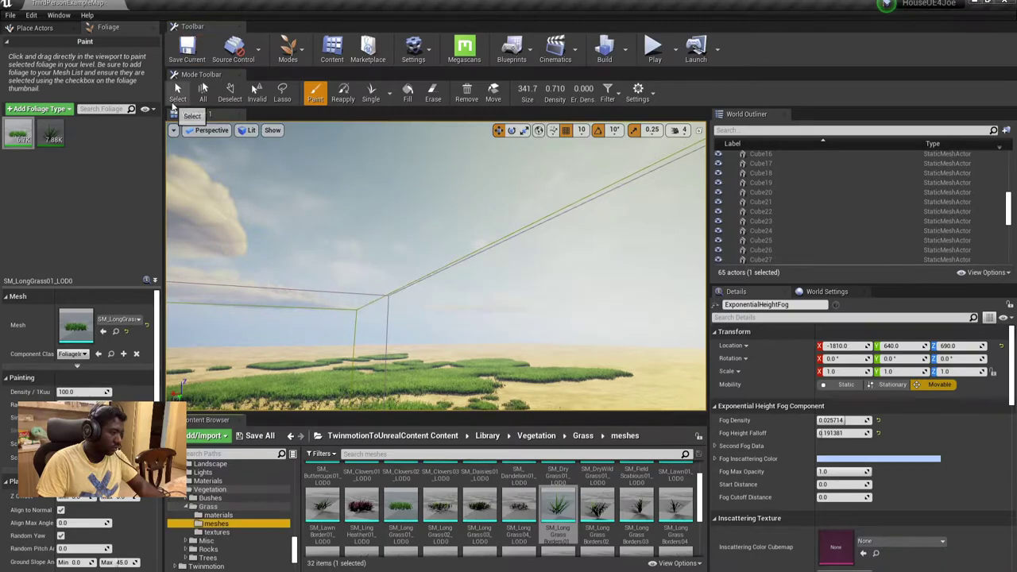
right_click_drag(293, 351, 293, 352)
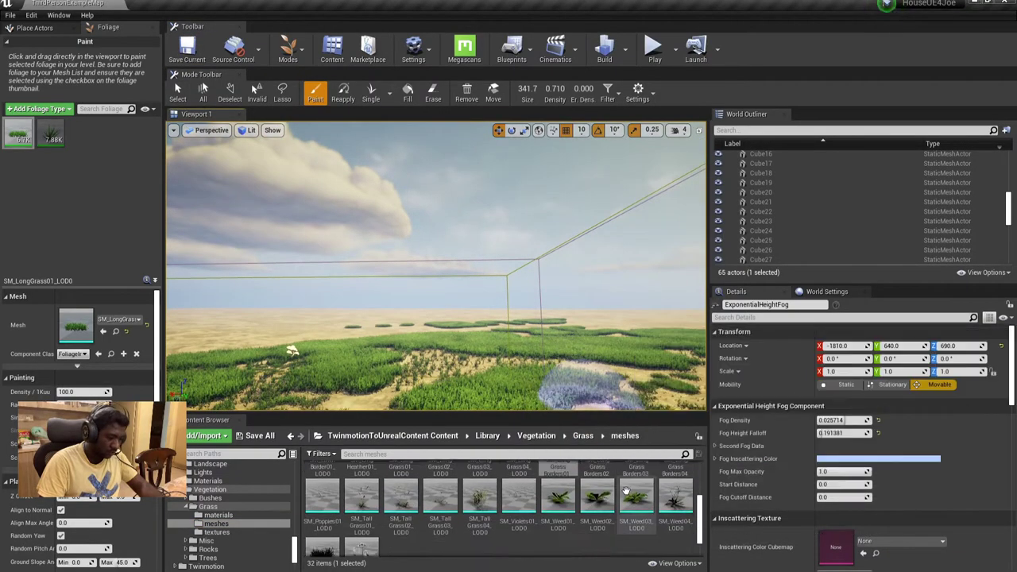
left_click(537, 436)
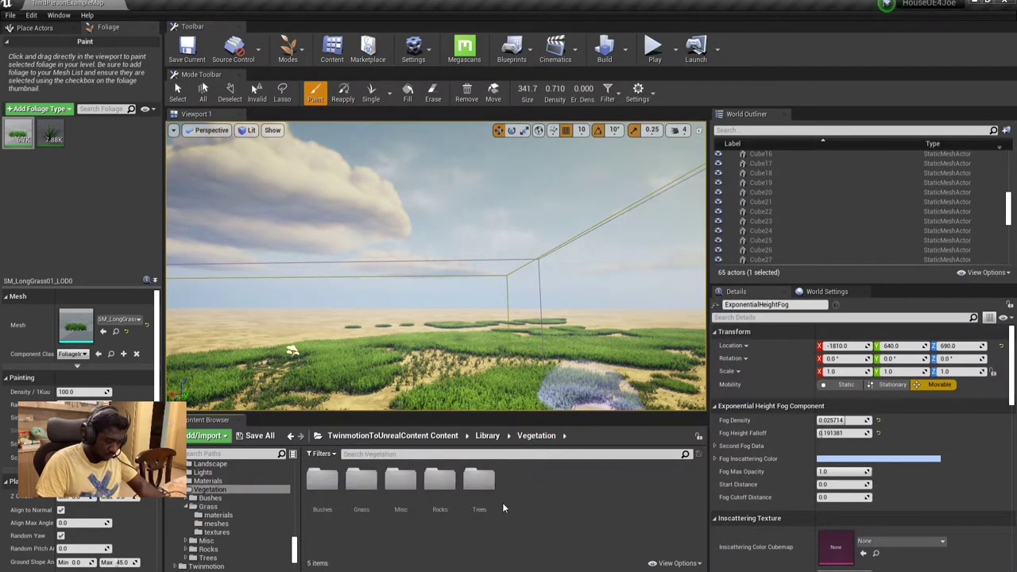
double_click(480, 480)
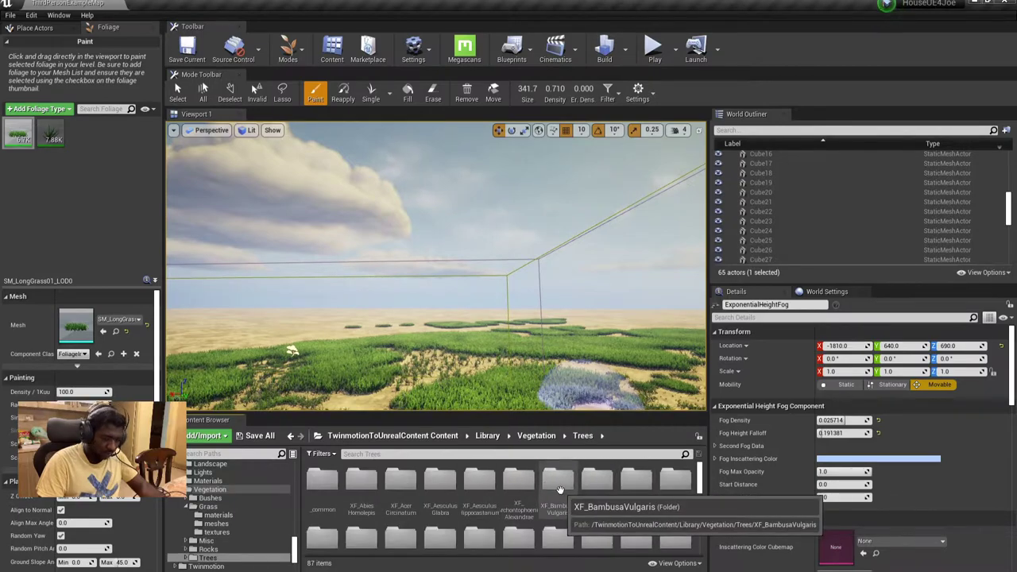
scroll(570, 521, "down", 1)
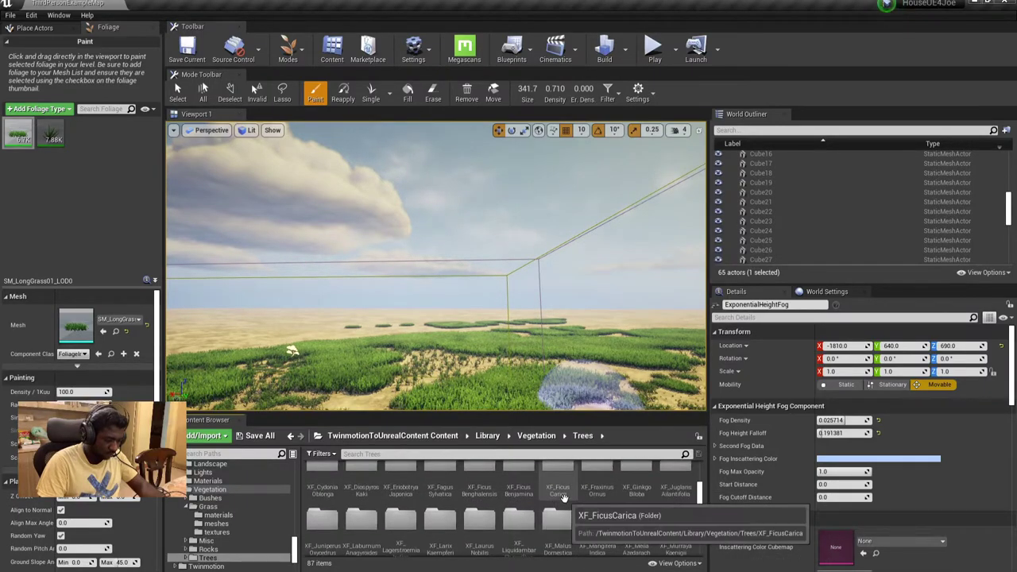
double_click(563, 497)
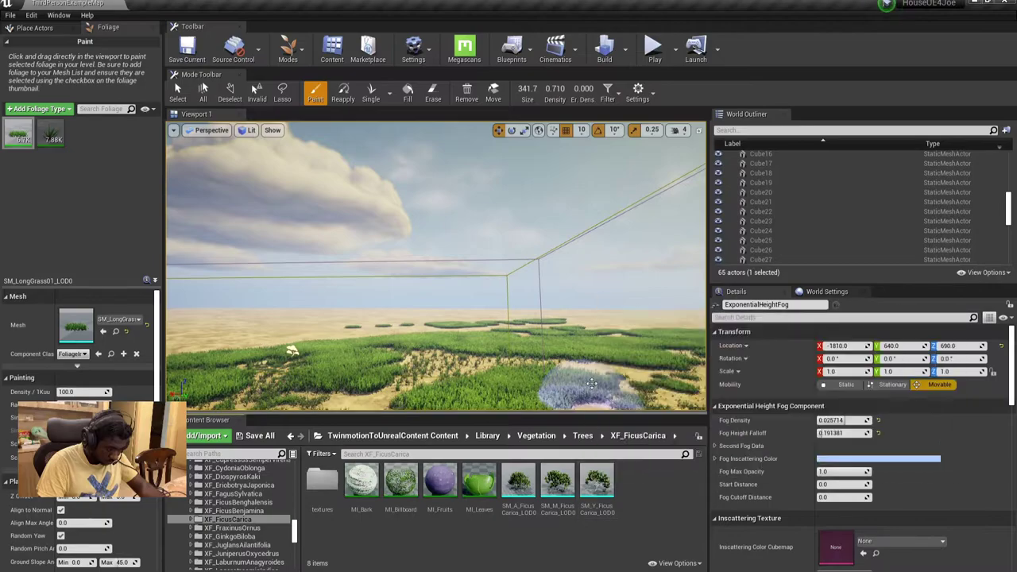
mouse_move(437, 279)
right_mouse_down()
mouse_move(406, 278)
mouse_move(445, 302)
right_mouse_up()
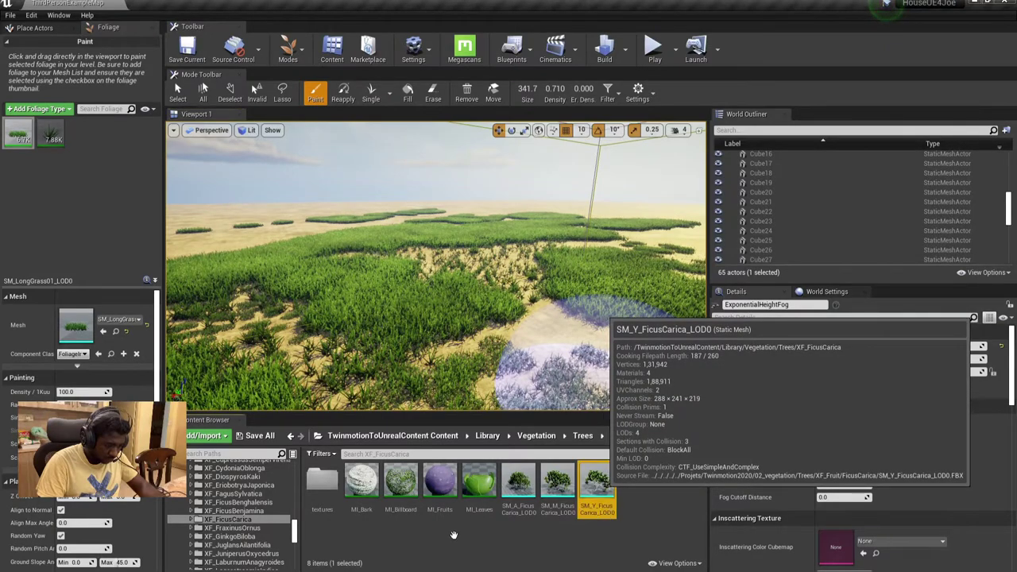
Add SM_Y_FicusCarica and SM_A_EriobotryaJaponica_LOD0 to the Foliage panel as foliage types
left_click_drag(95, 206, 101, 198)
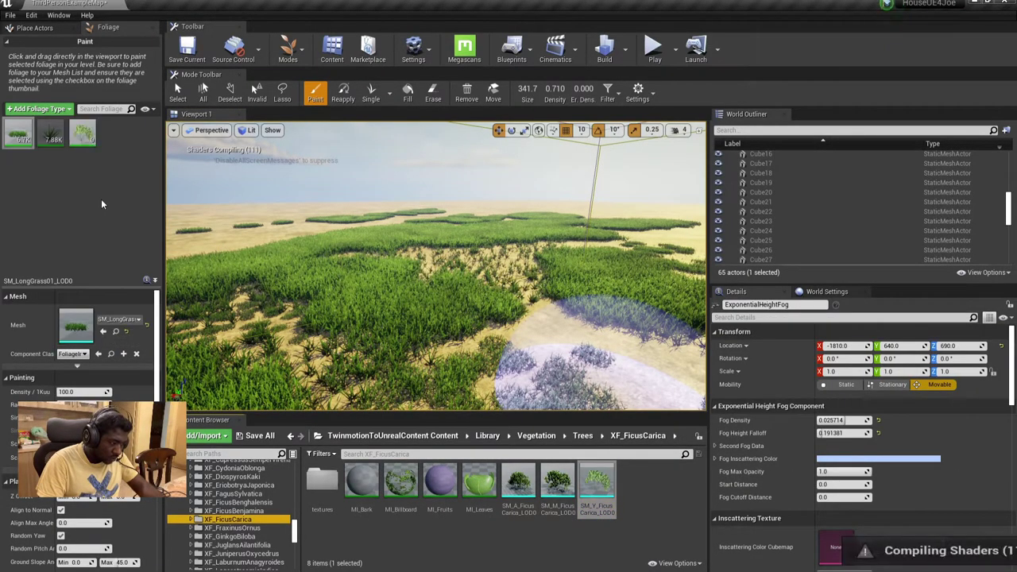
left_click(588, 440)
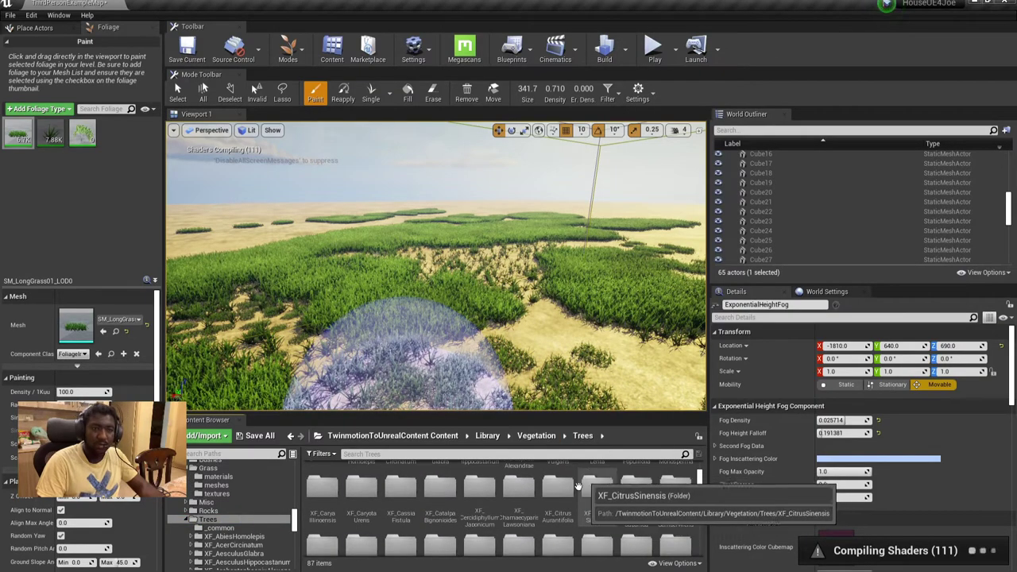
scroll(579, 493, "down", 2)
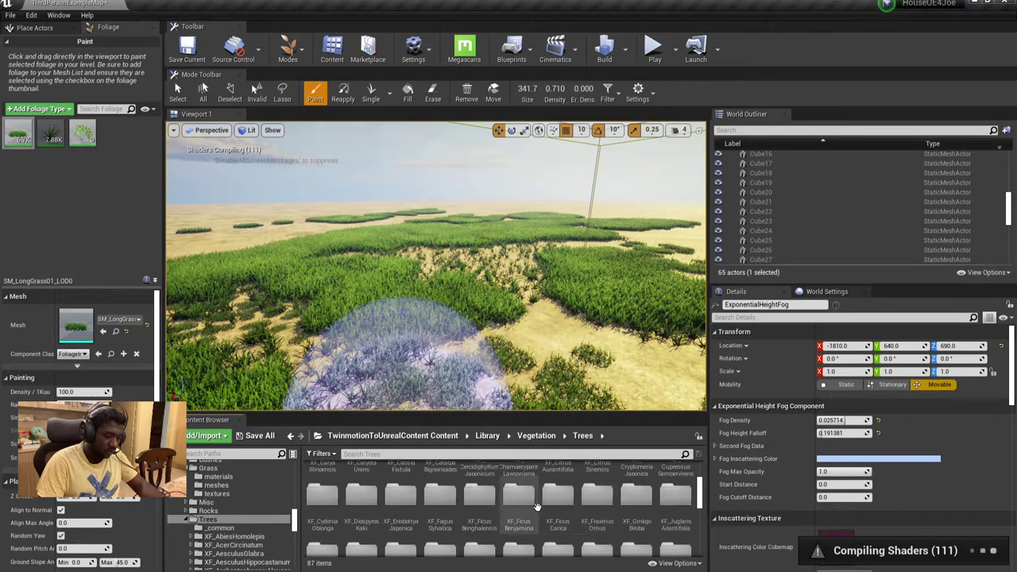
scroll(537, 506, "down", 3)
double_click(519, 510)
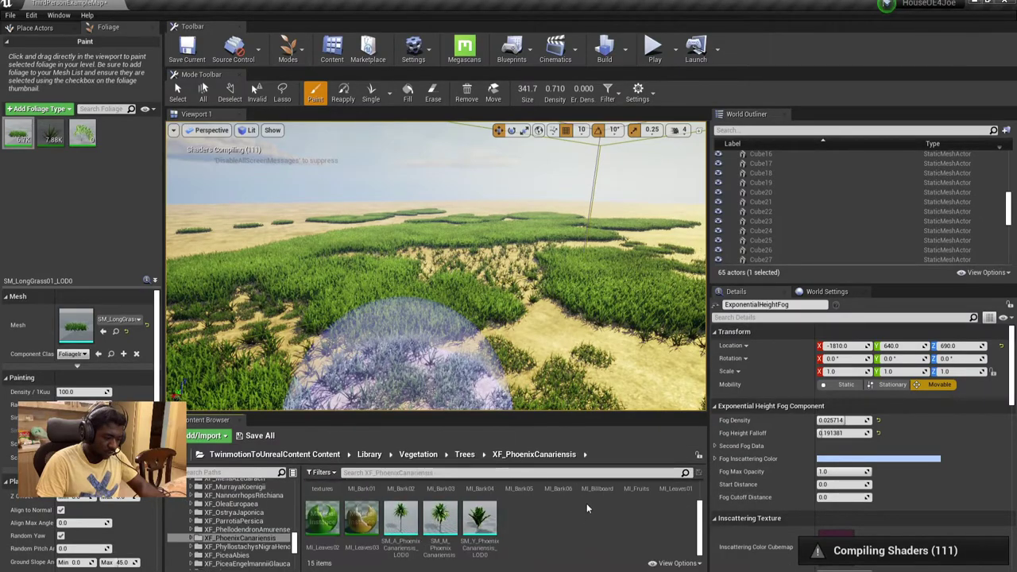
left_click(466, 454)
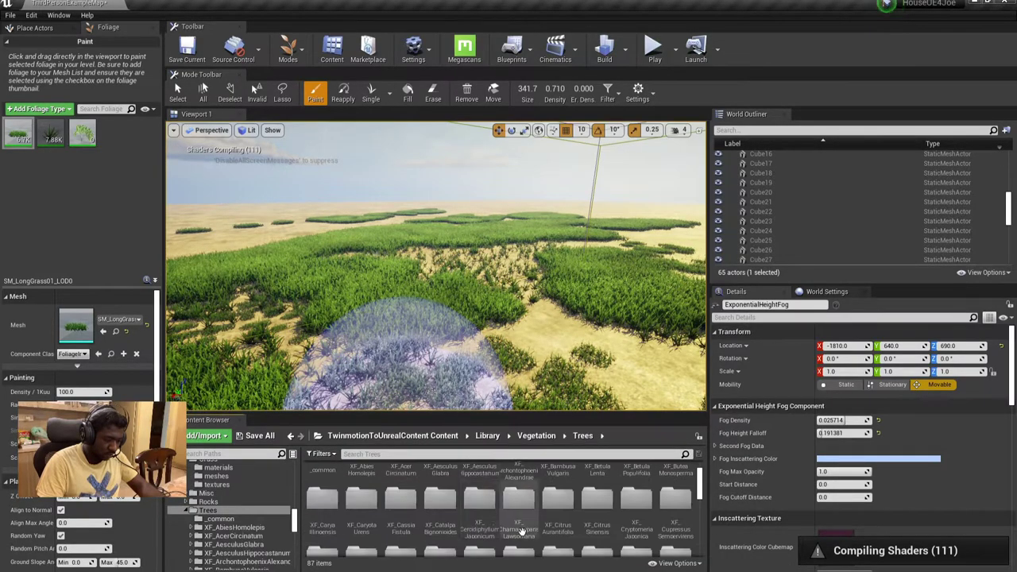
double_click(458, 513)
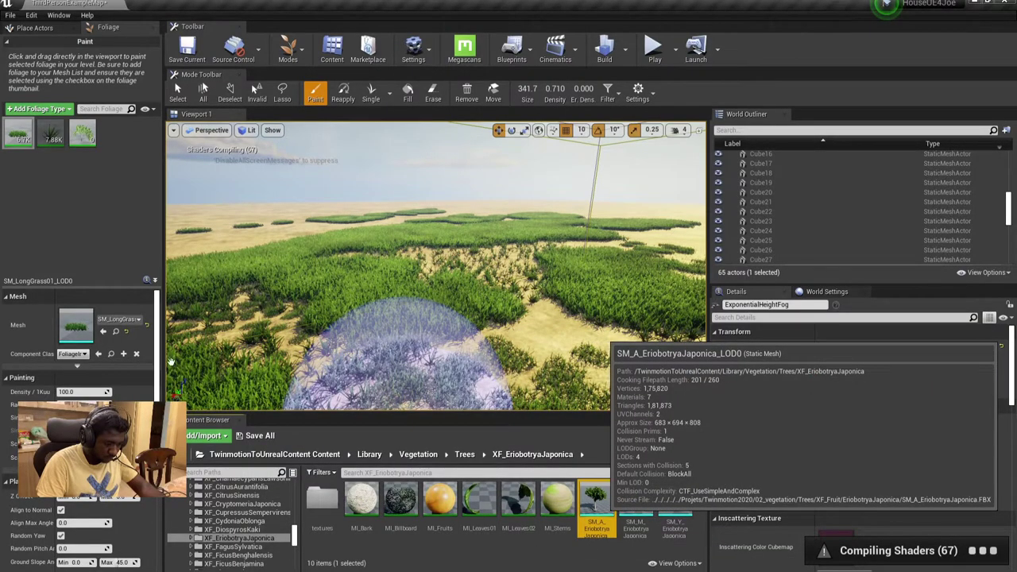
left_click_drag(596, 501, 118, 209)
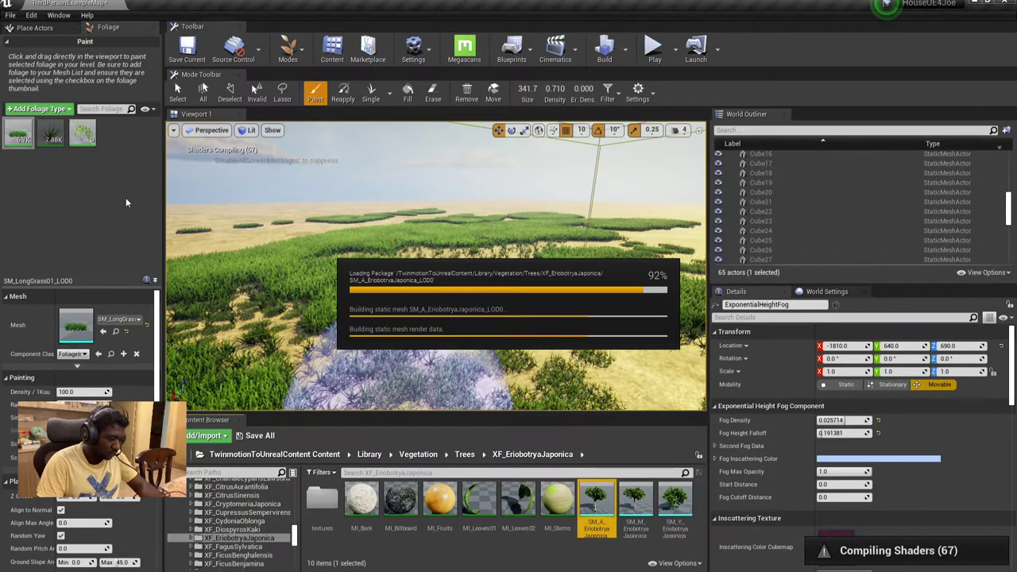
left_click_drag(125, 202, 134, 193)
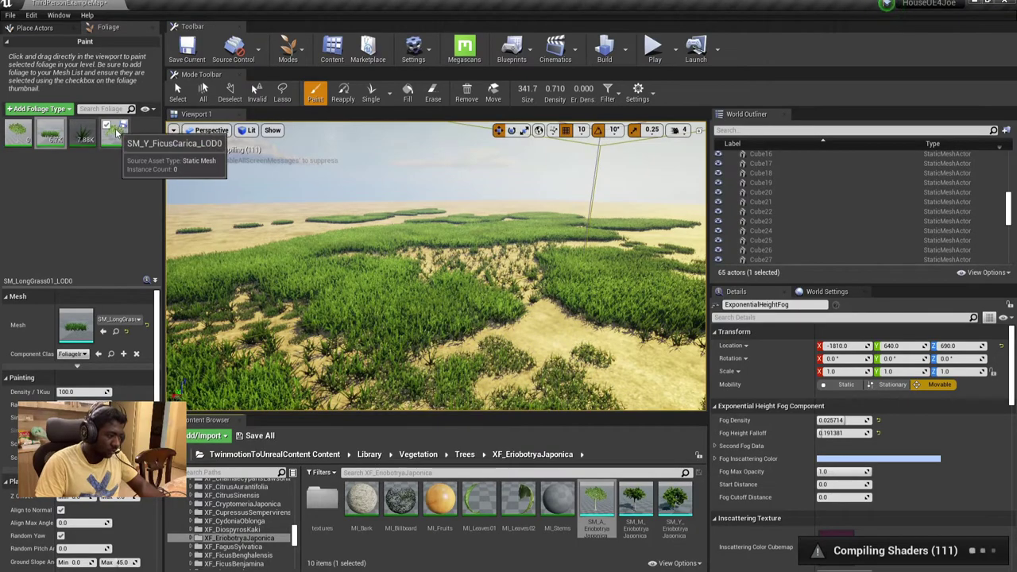
Activate the SM_Y_FicusCarica foliage type and select the Single placement tool
left_click(110, 130)
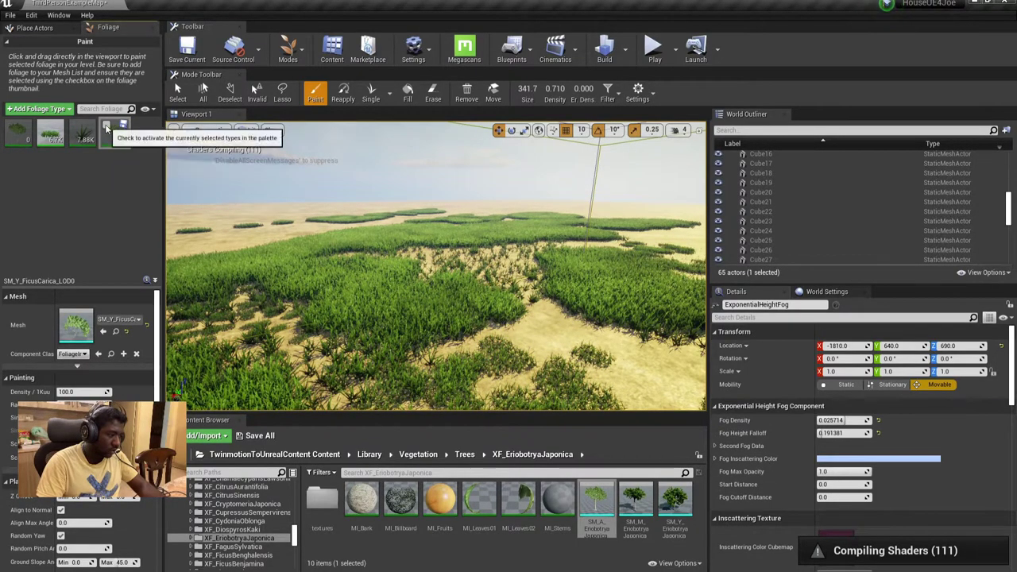
scroll(544, 222, "down", 5)
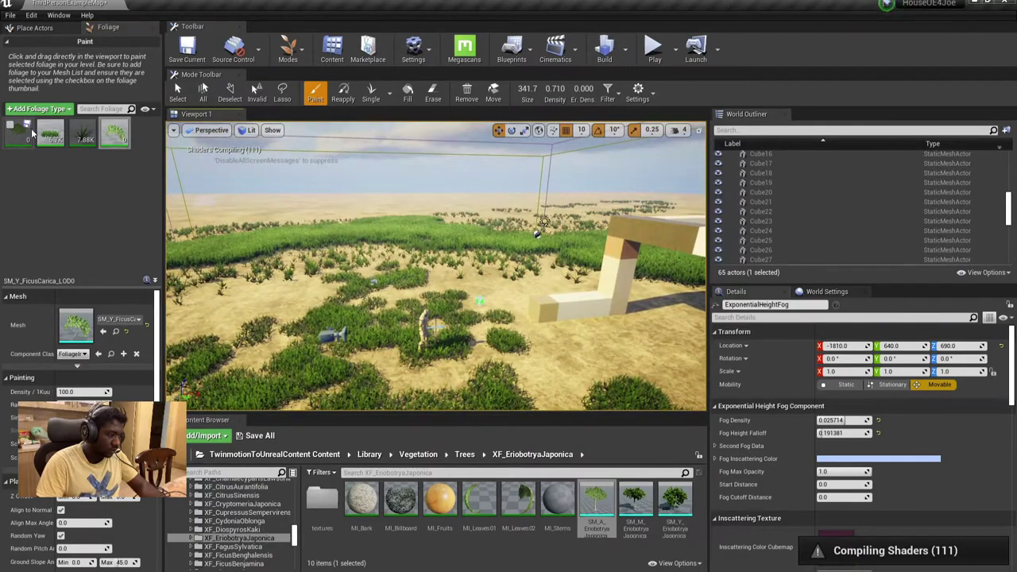
left_click(371, 94)
Fly around the sandy ground to inspect the individually placed fig trees among the grass
mouse_move(477, 238)
right_mouse_down()
mouse_move(587, 161)
mouse_move(549, 147)
mouse_move(492, 151)
mouse_move(492, 199)
right_mouse_up()
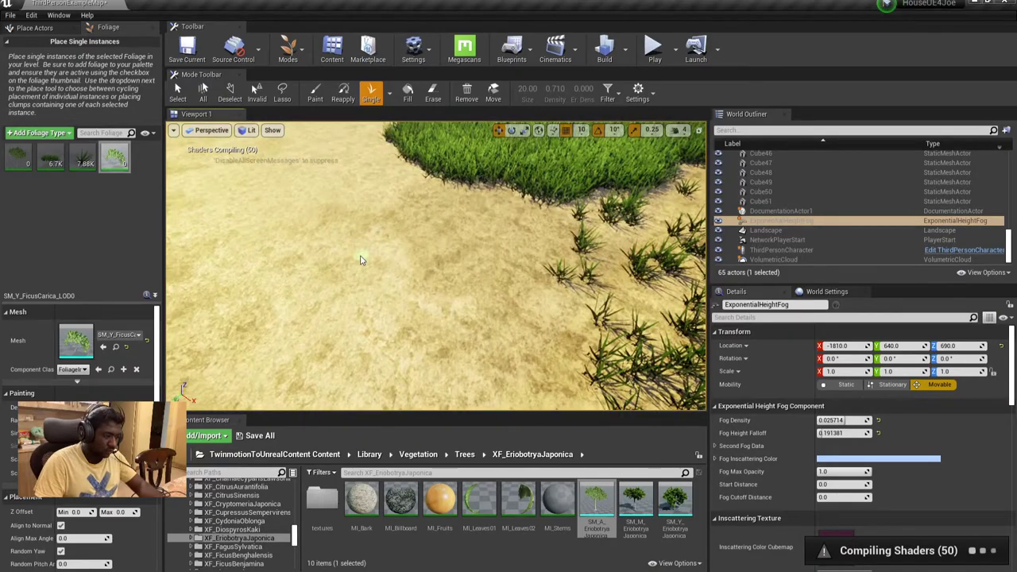
mouse_move(422, 267)
right_mouse_down()
mouse_move(422, 230)
mouse_move(469, 230)
mouse_move(492, 263)
mouse_move(493, 238)
right_mouse_up()
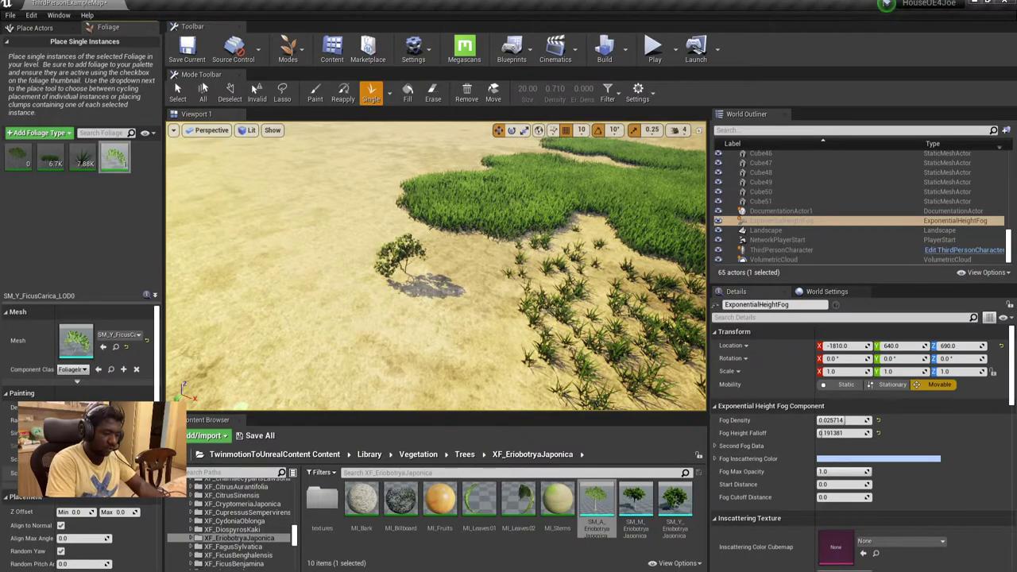
right_click_drag(259, 339, 286, 334)
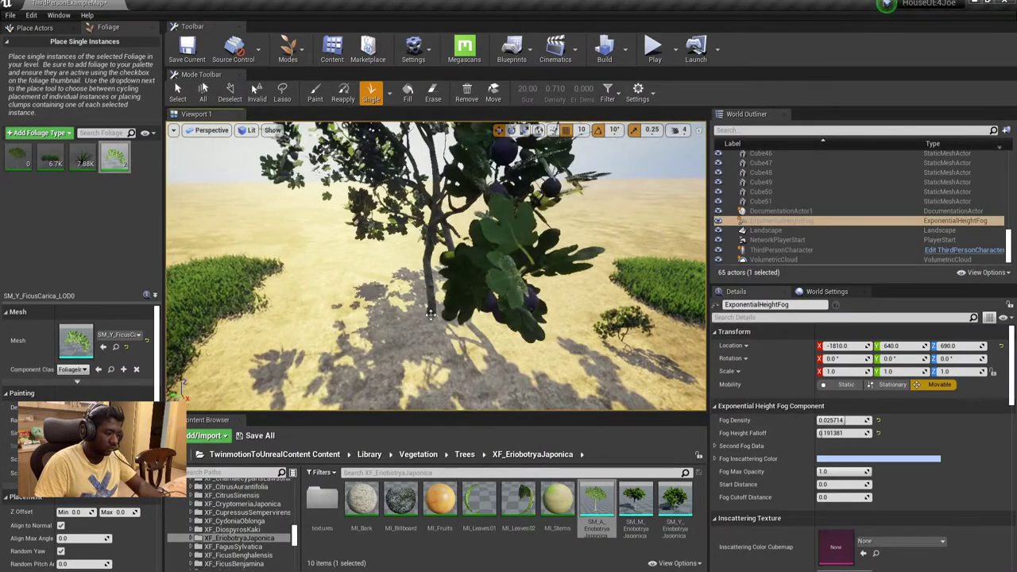
right_click_drag(472, 343, 472, 343)
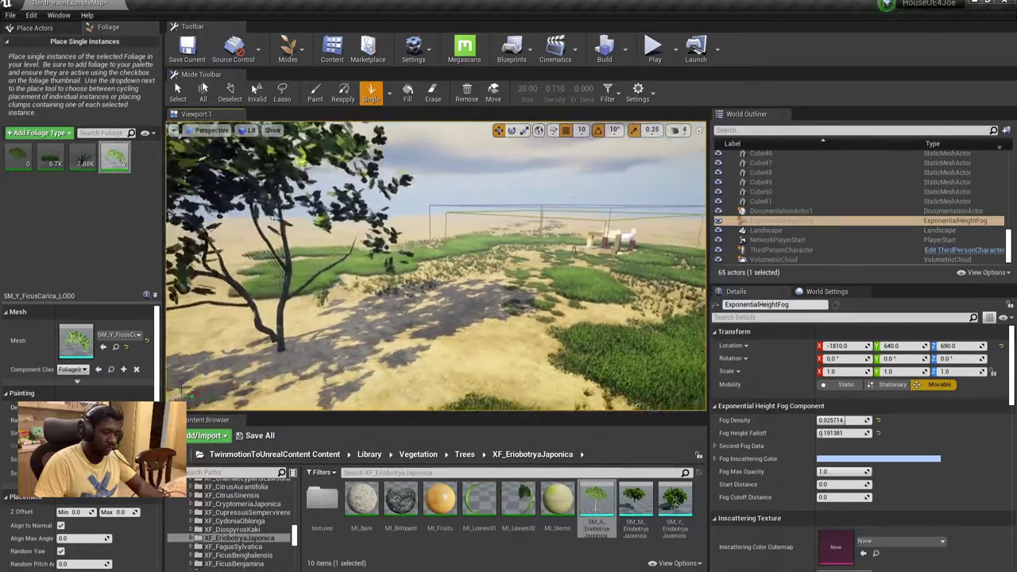
right_click_drag(507, 373, 506, 373)
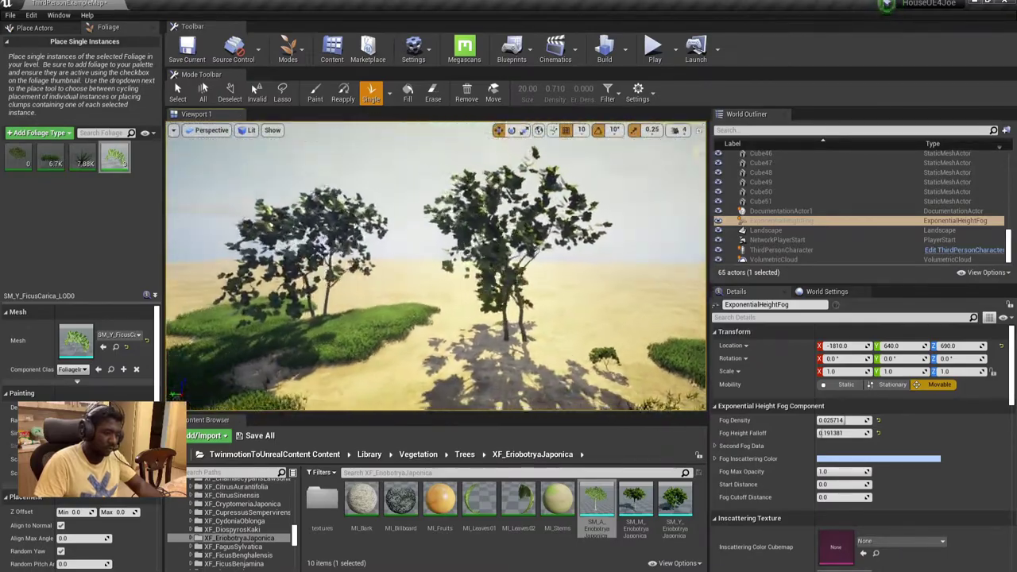
right_click_drag(506, 373, 506, 373)
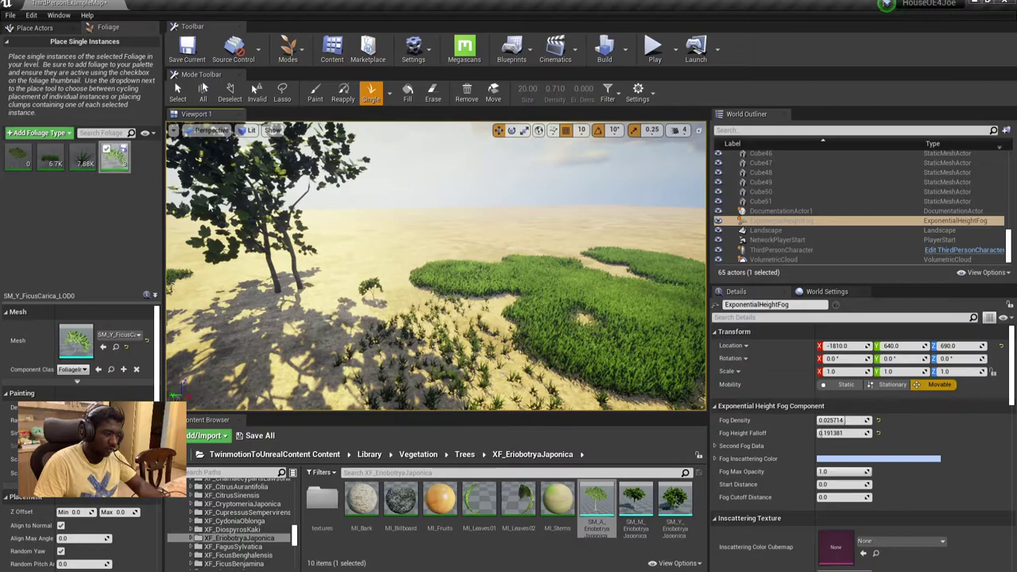
mouse_move(585, 317)
right_mouse_down()
mouse_move(581, 340)
mouse_move(594, 326)
right_mouse_up()
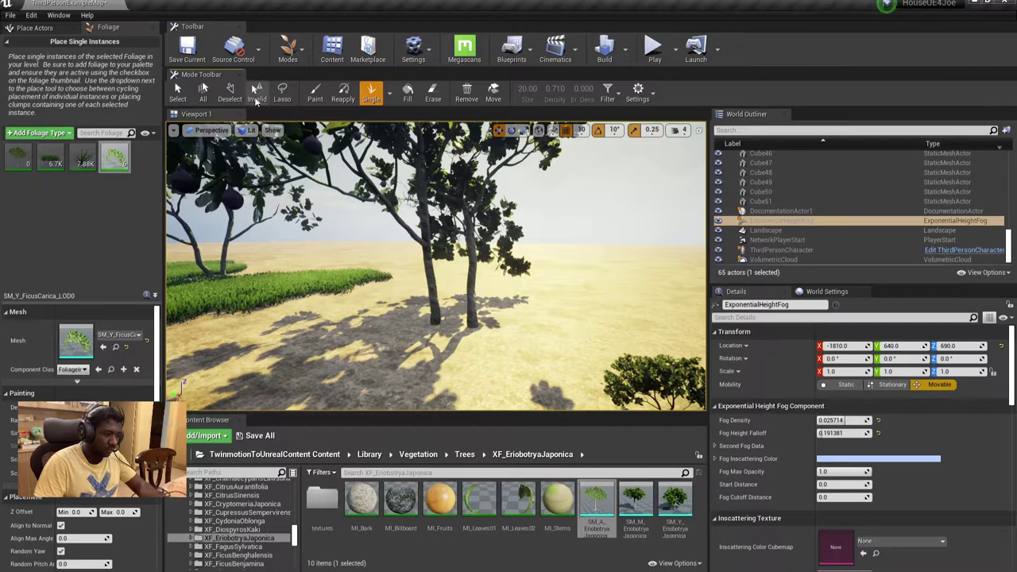
Select a placed fig tree with the Select tool and switch its gizmo to rotation
left_click(183, 94)
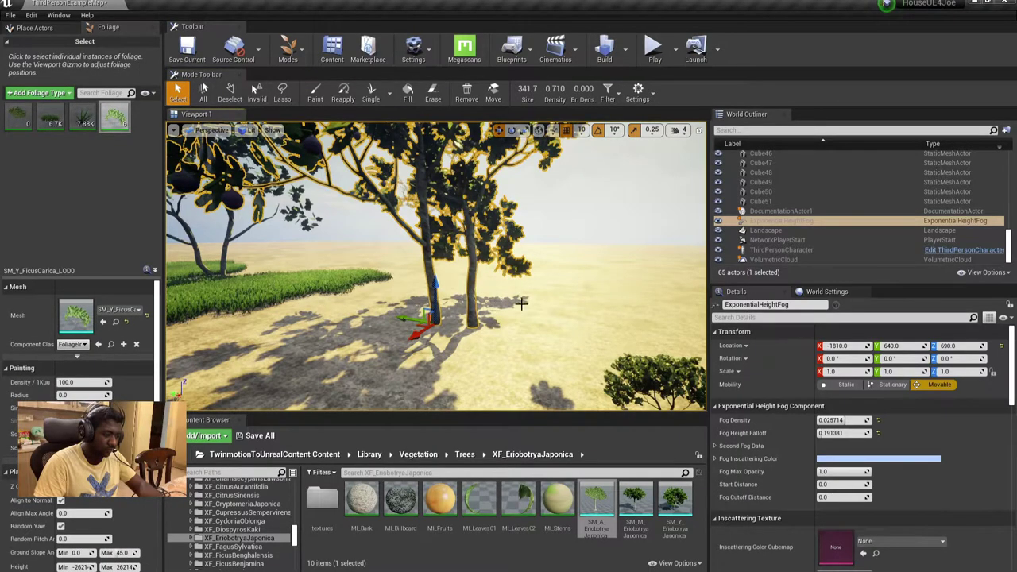
right_click_drag(521, 303, 521, 303)
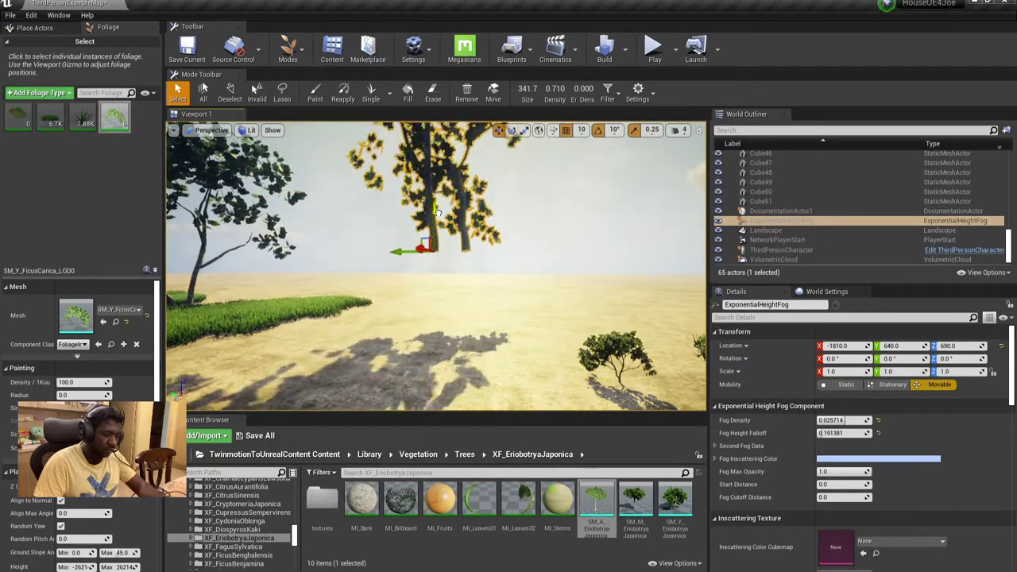
right_click_drag(437, 212, 437, 212)
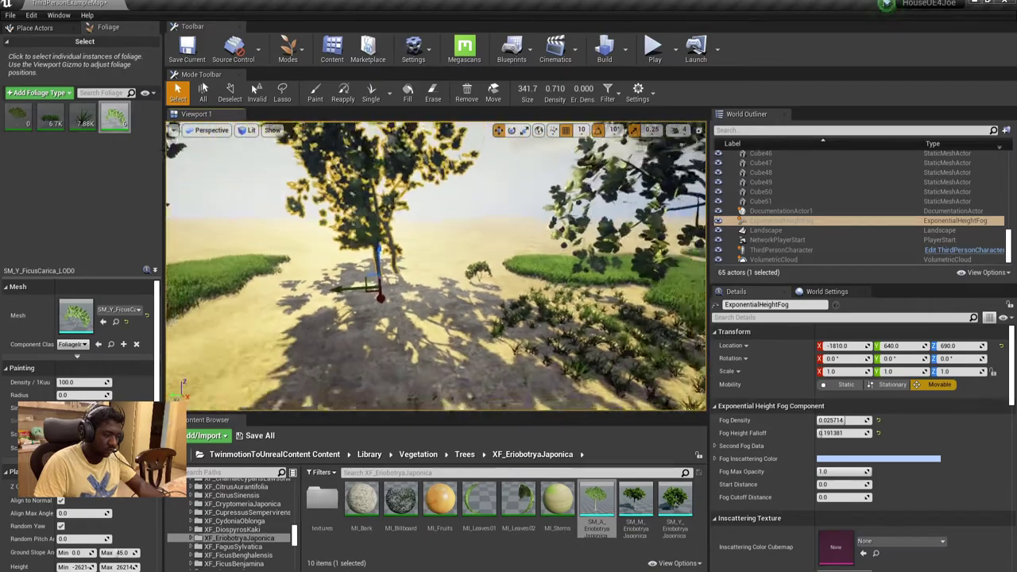
right_click_drag(414, 313, 414, 312)
key("e")
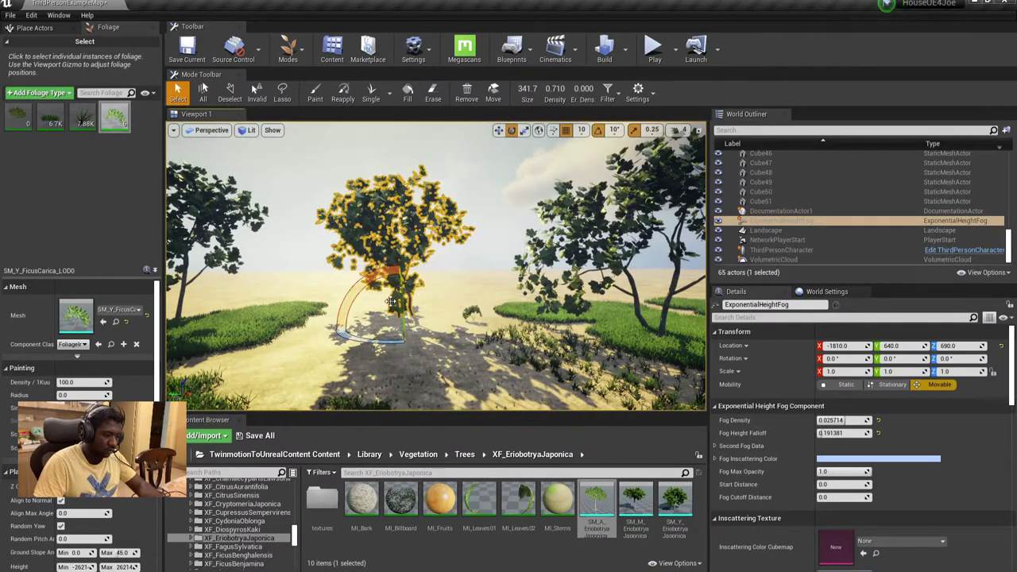
right_click_drag(391, 302, 392, 302)
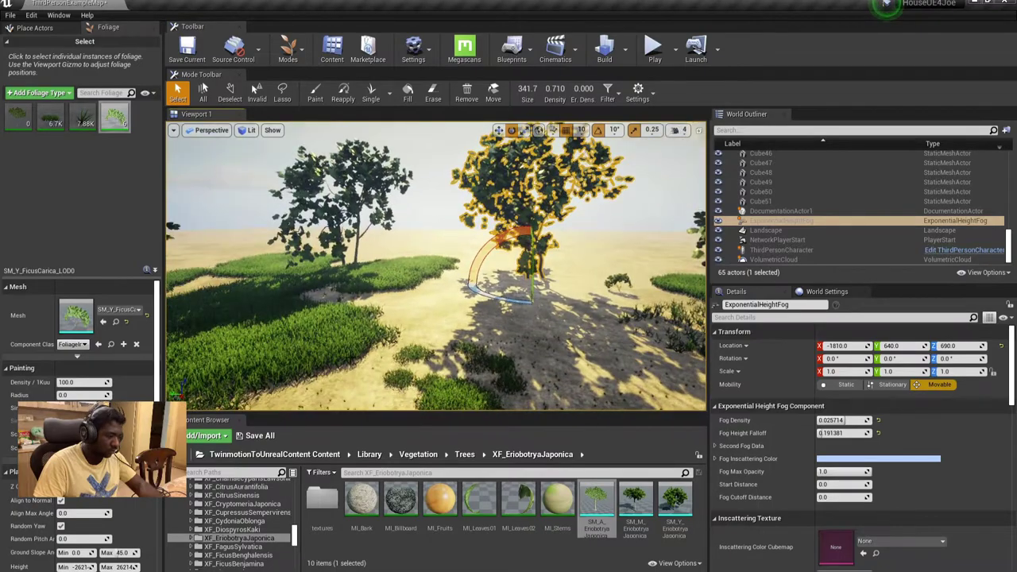
Turn off Align to Normal for the fig trees and return to Single placement
left_click(62, 502)
right_click_drag(551, 261, 553, 281)
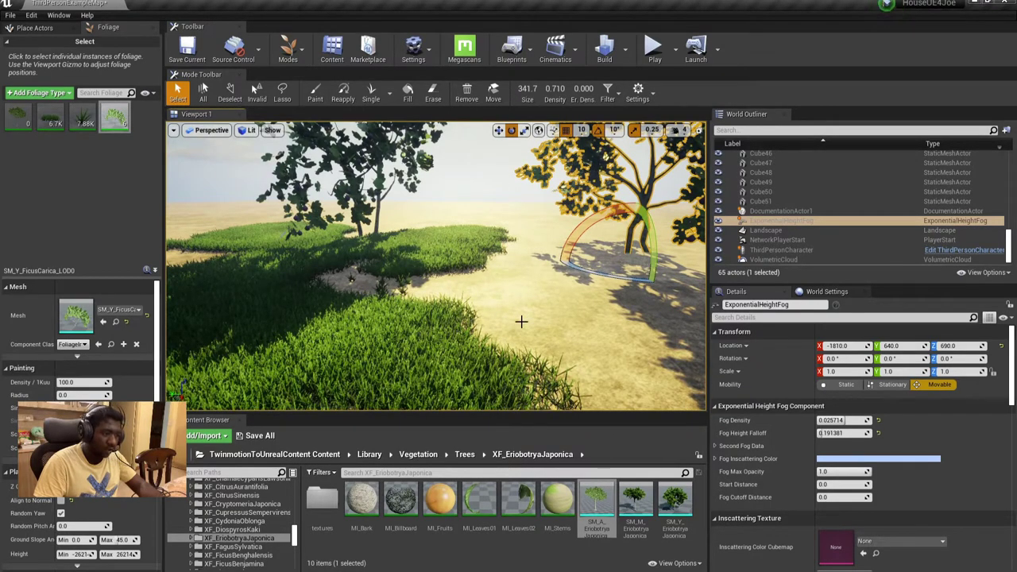
right_click_drag(552, 282, 553, 282)
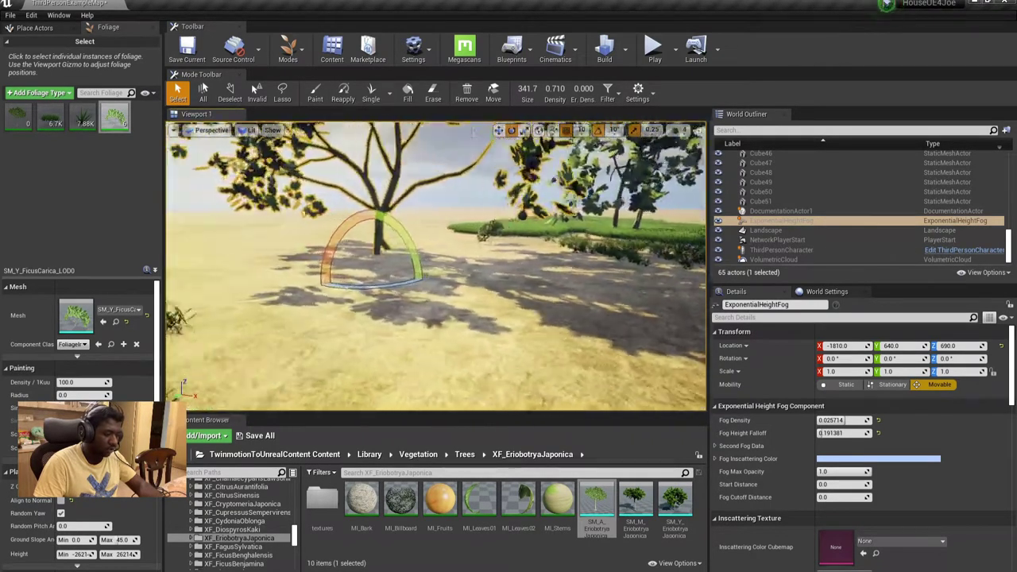
right_click_drag(366, 310, 366, 310)
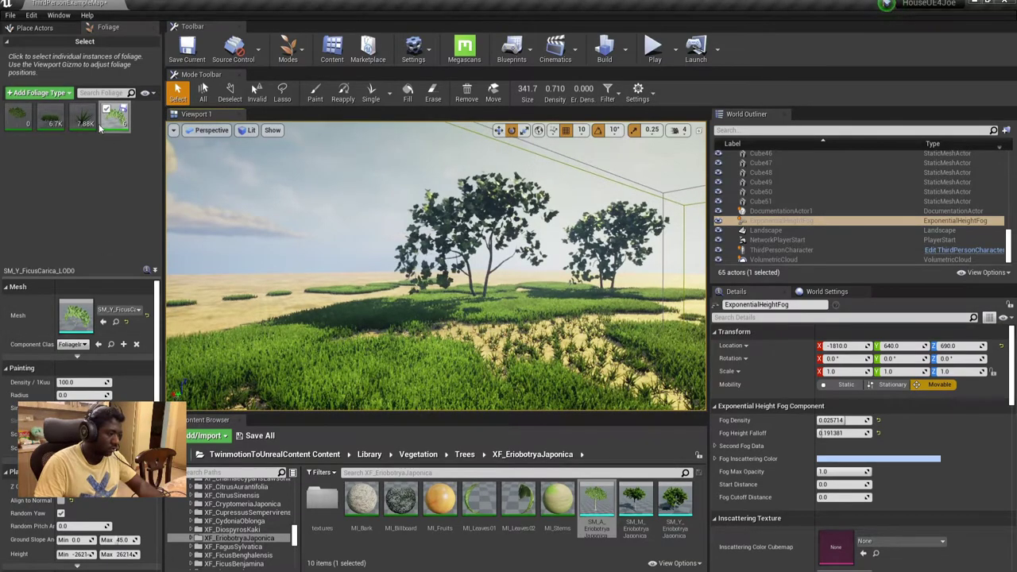
left_click(376, 102)
right_click_drag(437, 270, 437, 270)
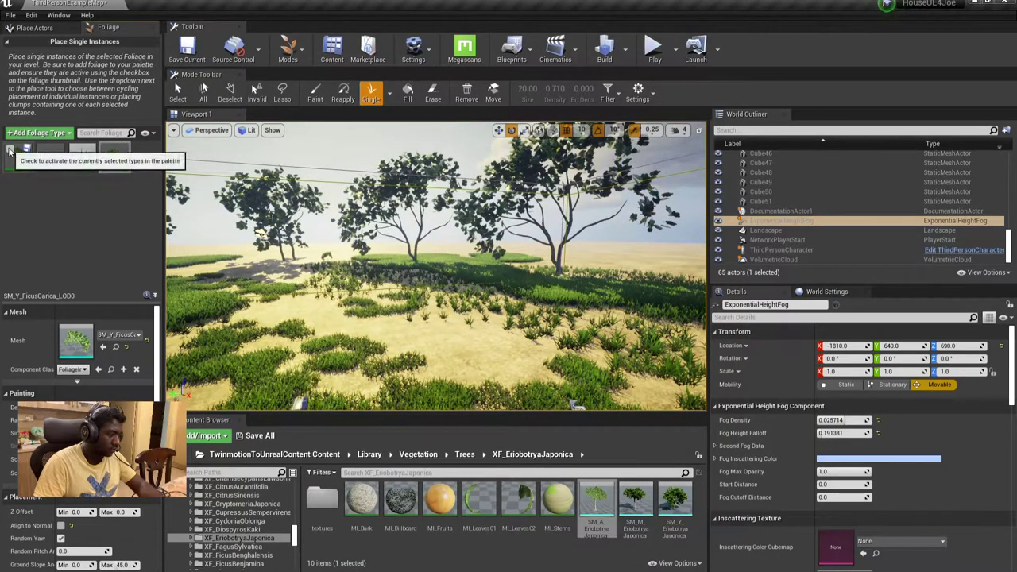
Make the Eriobotrya Japonica tree the active foliage and undo the last placed tree
right_click_drag(497, 335, 498, 335)
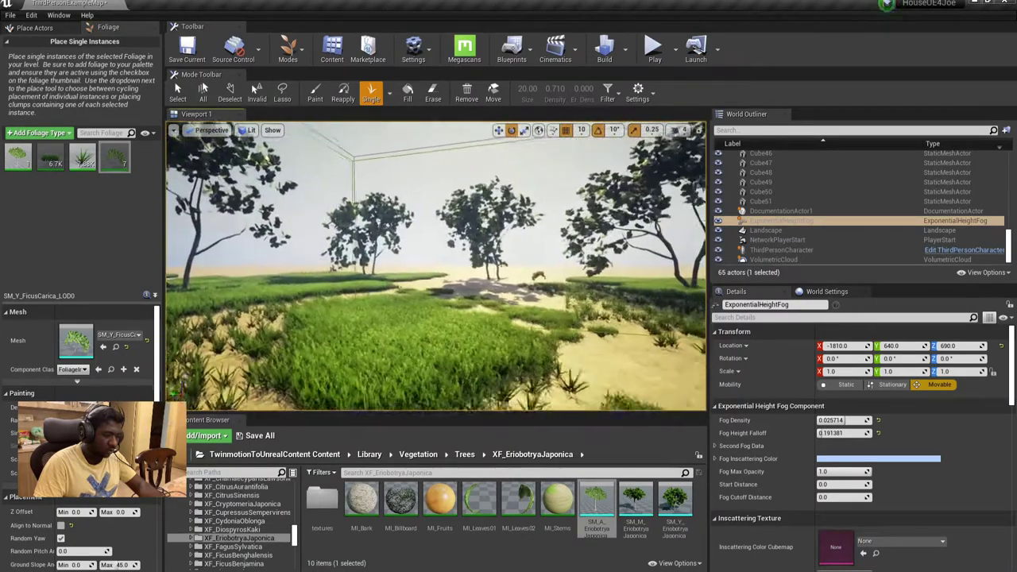
left_click(28, 167)
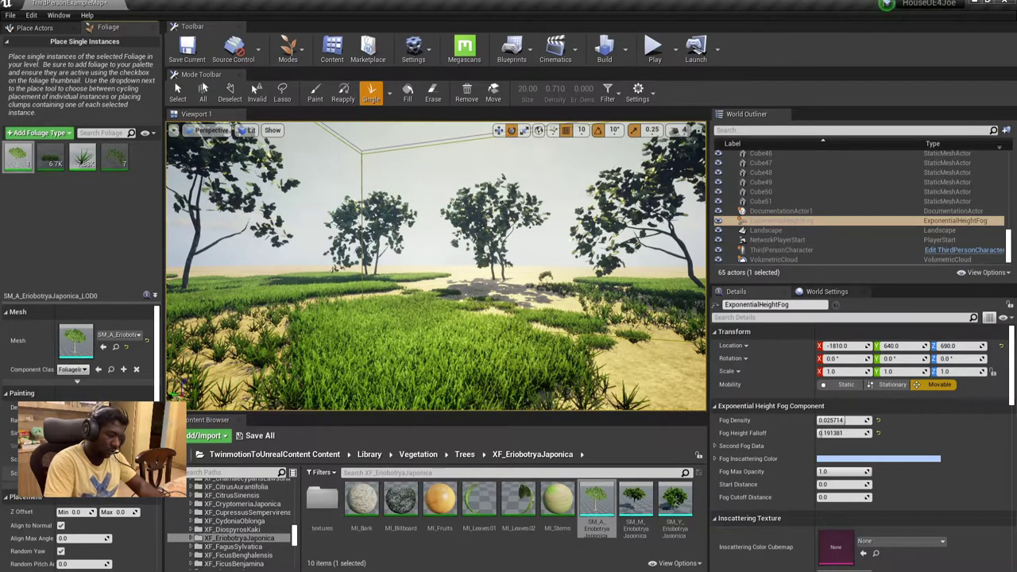
right_click_drag(498, 335, 502, 352)
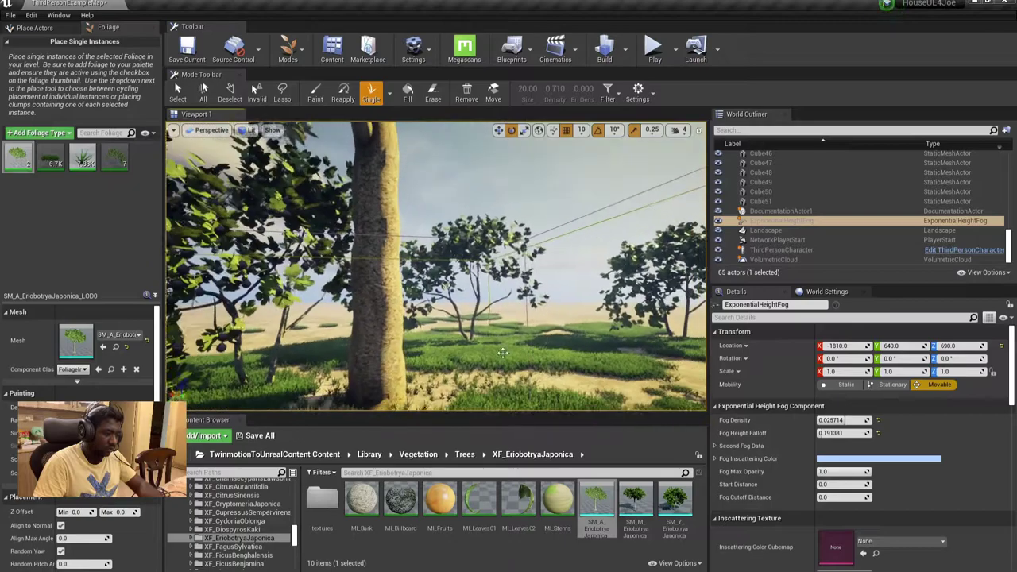
key("ctrl+z")
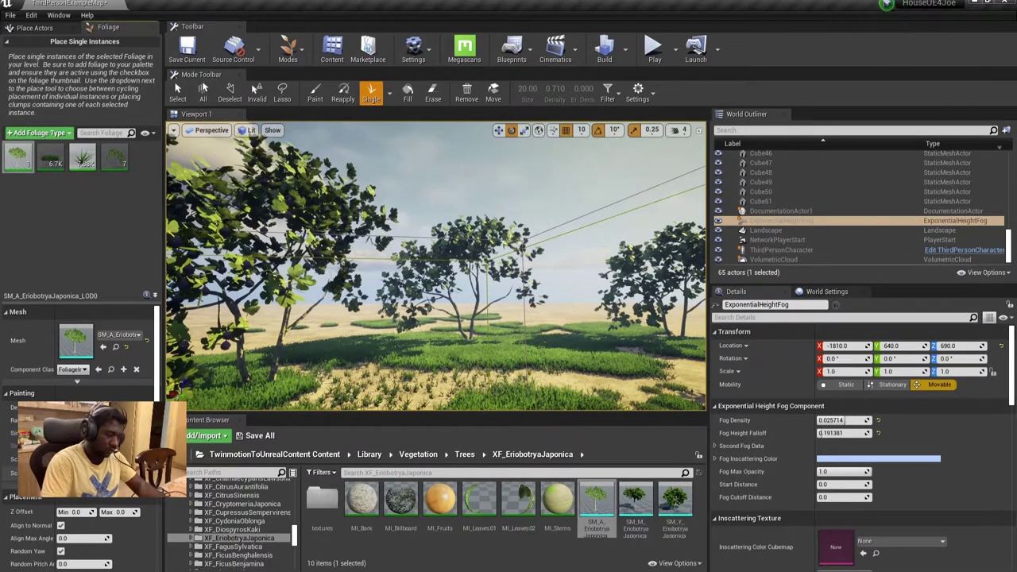
Fly across the landscape to inspect the trees and the white and red structure
right_click_drag(318, 316, 395, 348)
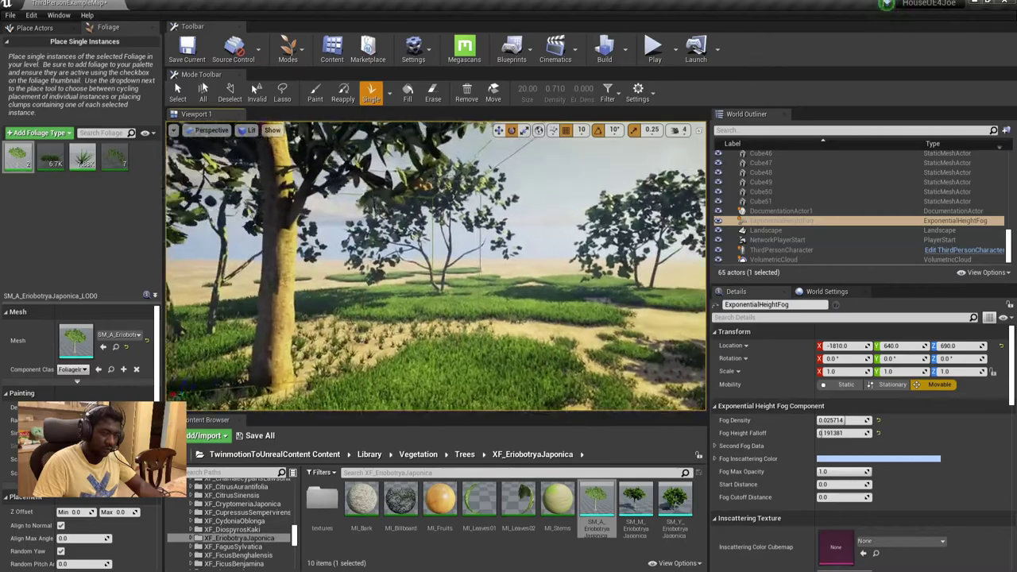
right_click_drag(458, 342, 458, 342)
right_click_drag(472, 272, 472, 273)
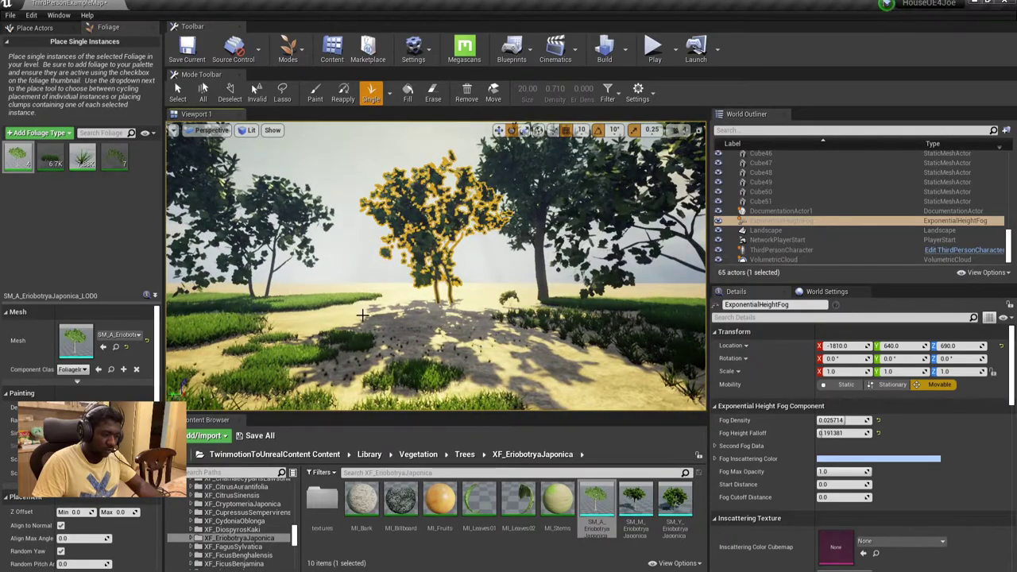
right_click_drag(436, 270, 436, 238)
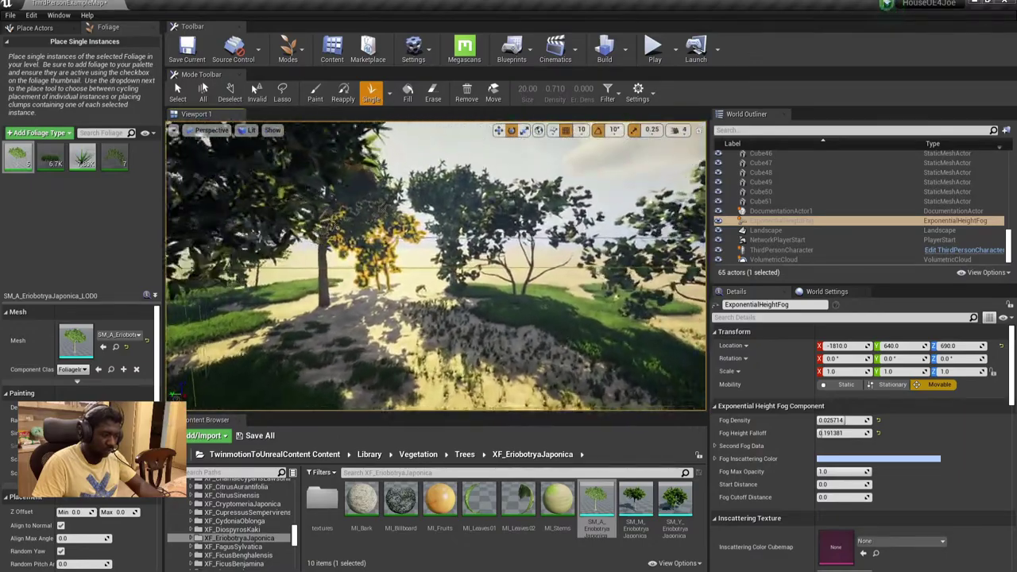
right_click_drag(506, 269, 548, 269)
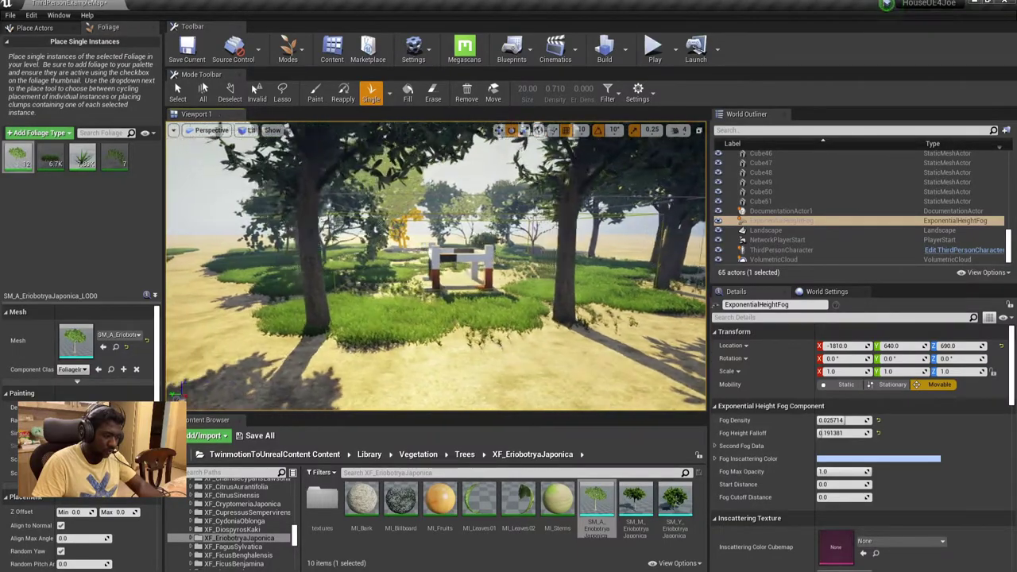
mouse_move(435, 267)
right_mouse_down()
mouse_move(453, 266)
mouse_move(414, 318)
mouse_move(373, 318)
right_mouse_up()
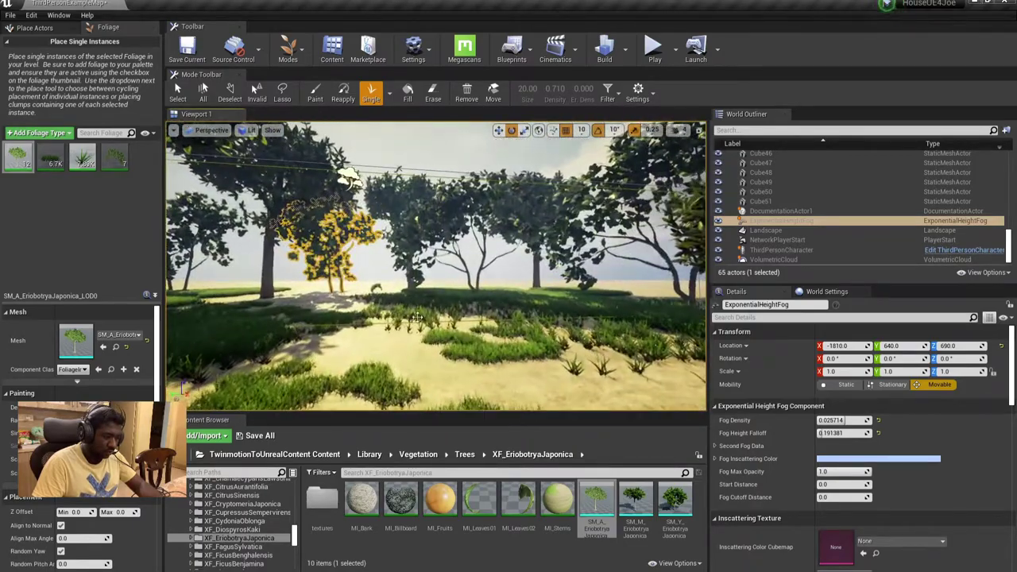
Save the map and tick a foliage type thumbnail to mark it active for painting
left_click(201, 53)
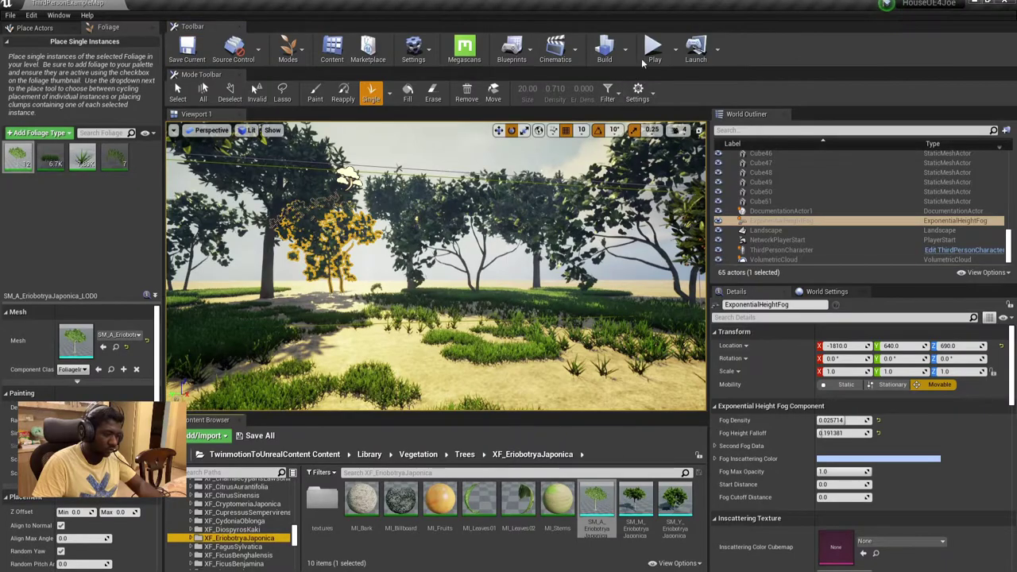
mouse_move(548, 365)
right_mouse_down()
mouse_move(610, 257)
mouse_move(660, 282)
right_mouse_up()
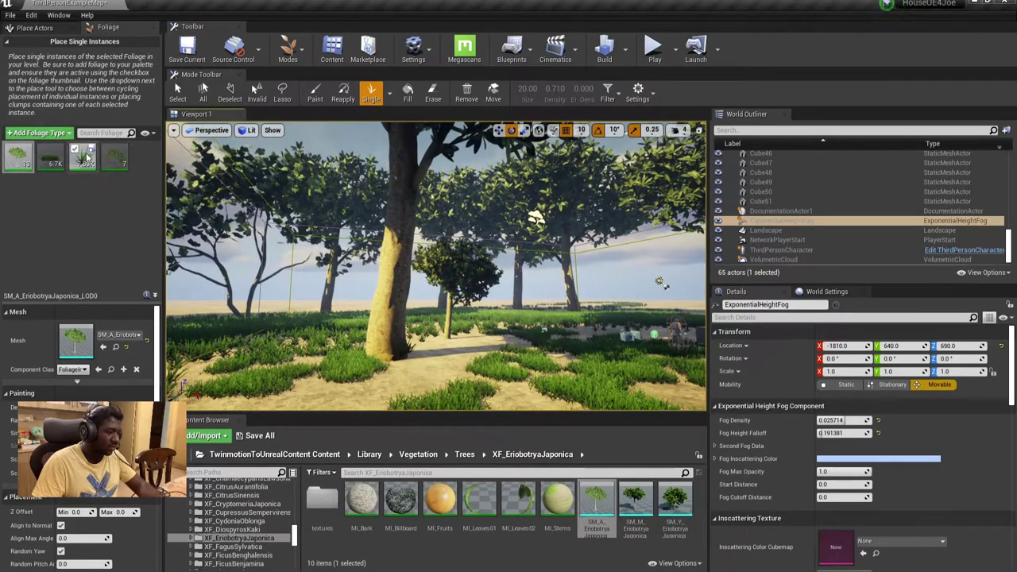
left_click(9, 149)
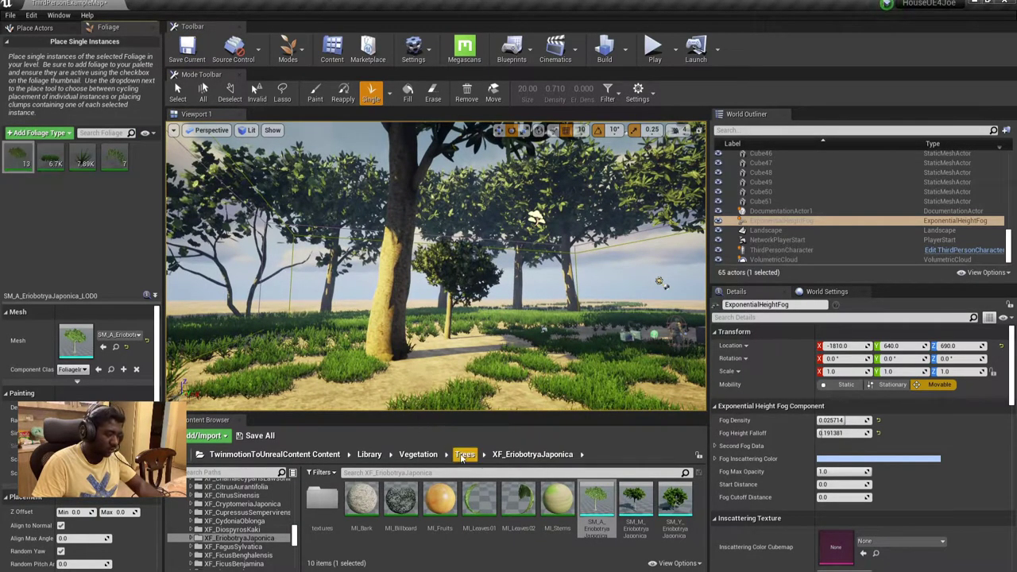
Browse from Library to Vegetation/Rocks/Rock_04 and select the SM_Rock04 mesh
left_click(419, 455)
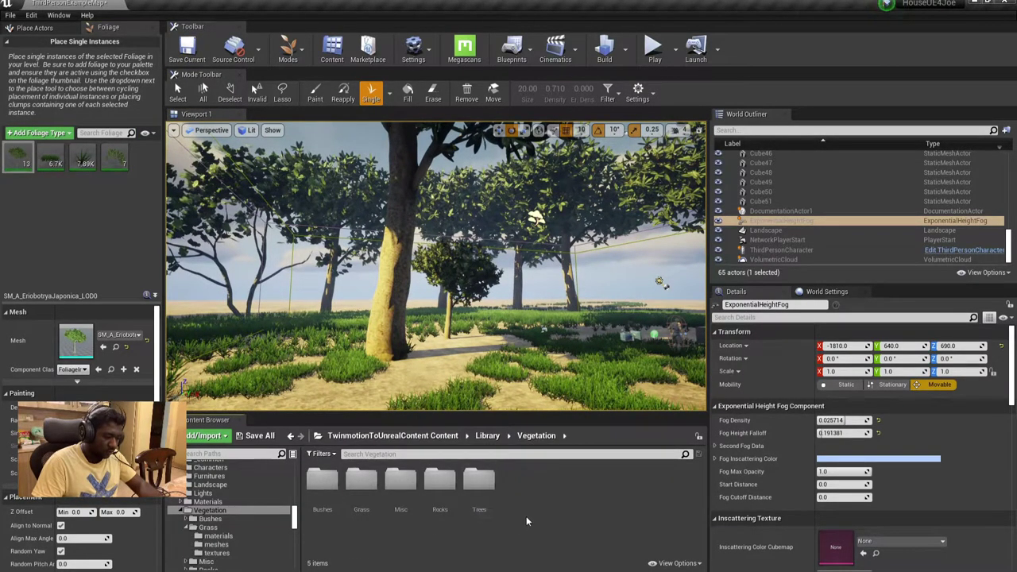
left_click(488, 436)
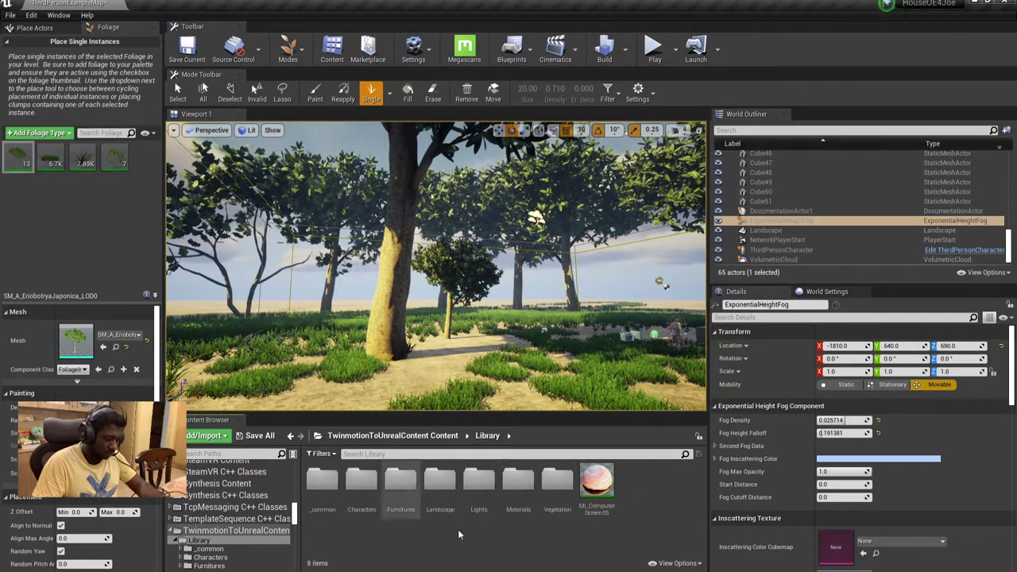
double_click(548, 503)
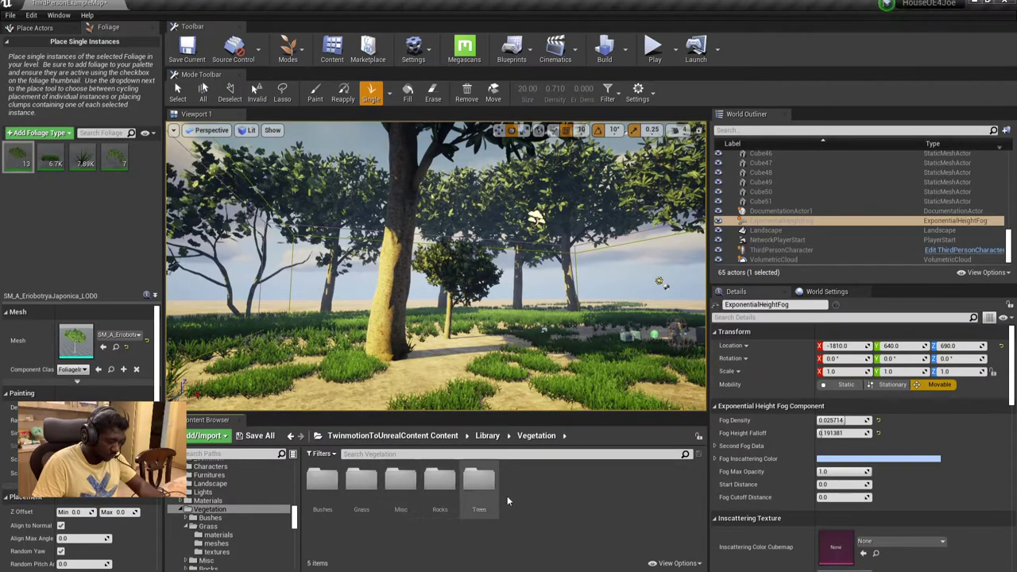
left_click(322, 489)
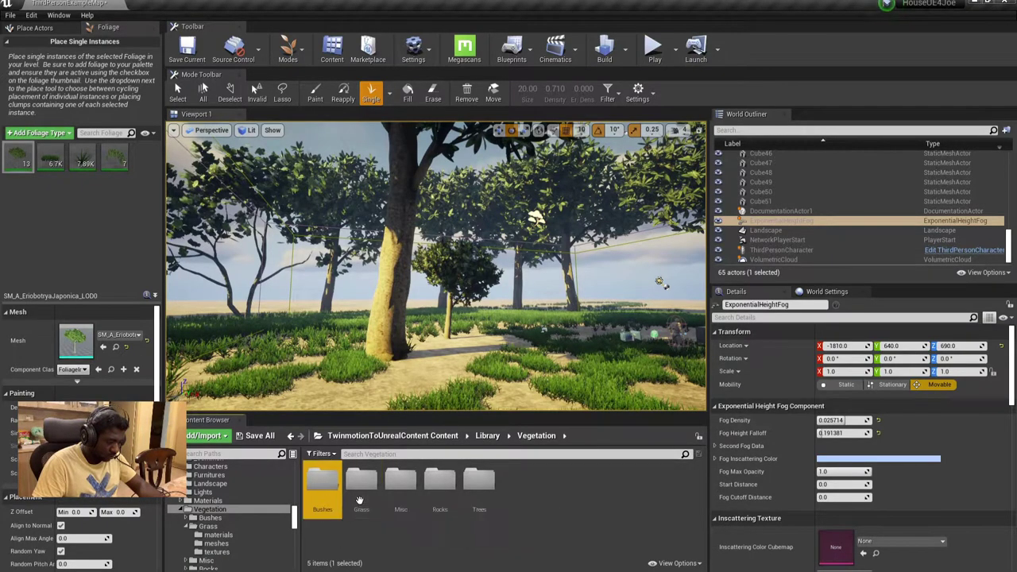
double_click(360, 489)
double_click(360, 481)
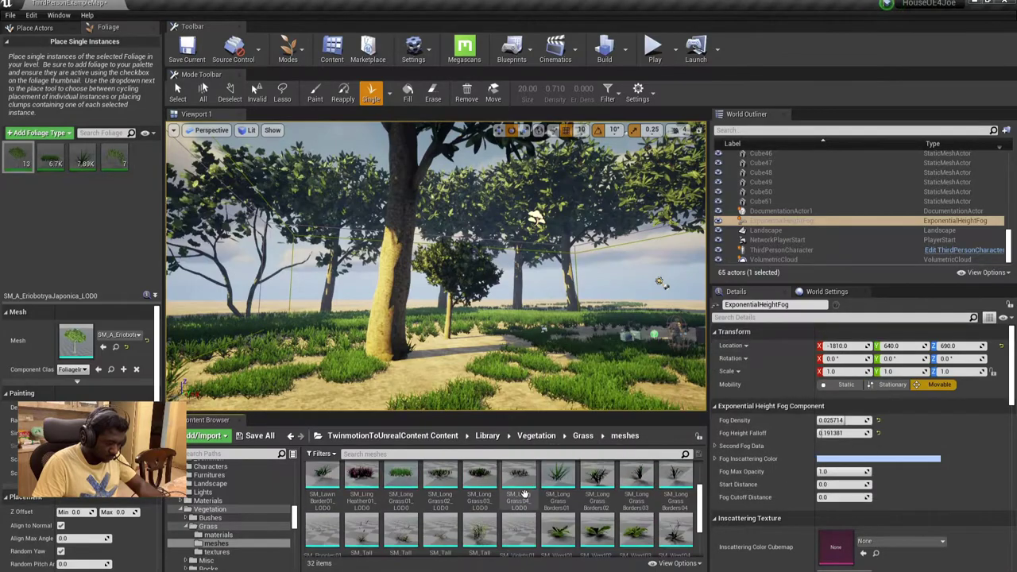
scroll(541, 485, "down", 1)
left_click(537, 435)
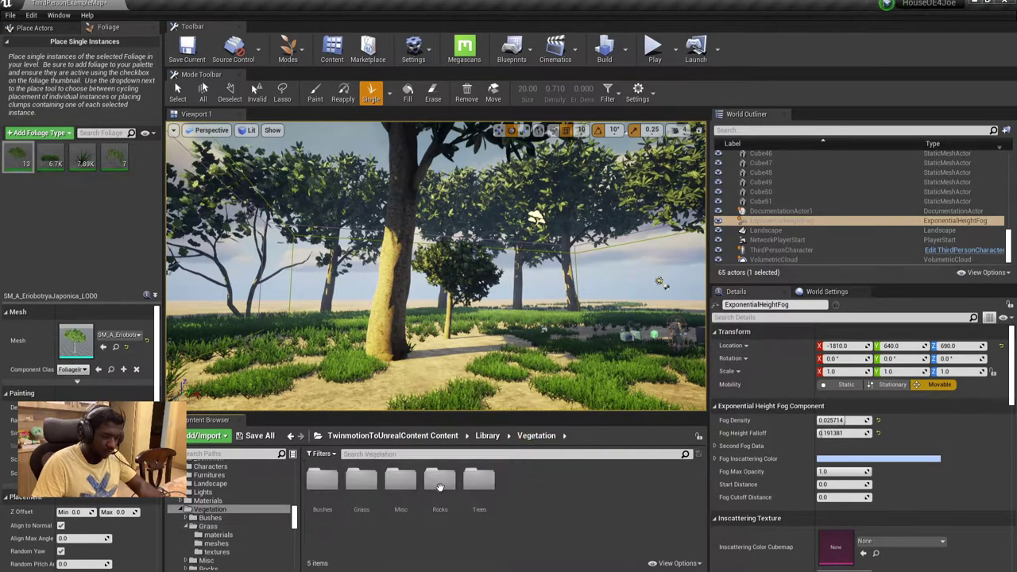
double_click(439, 485)
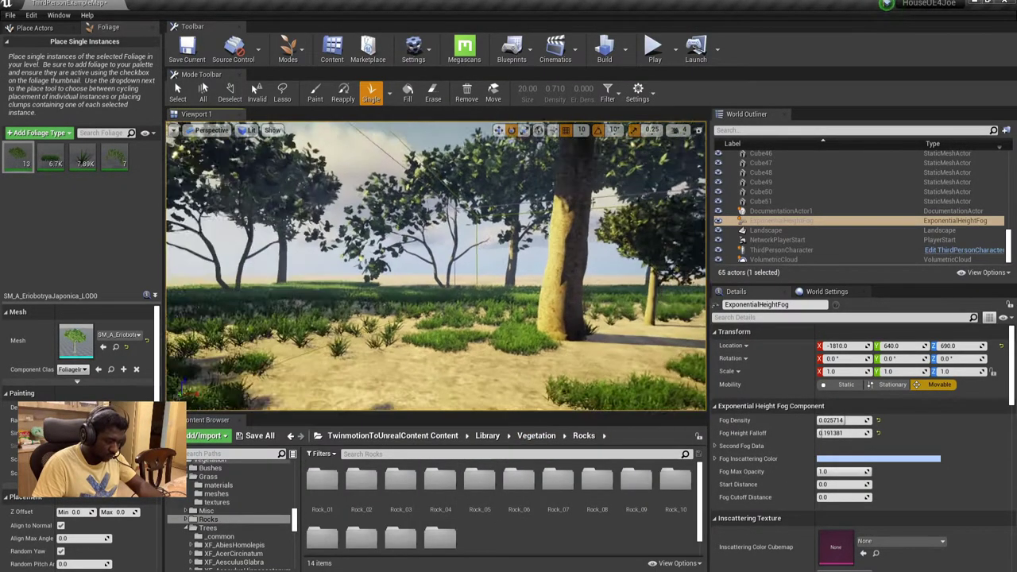
double_click(439, 481)
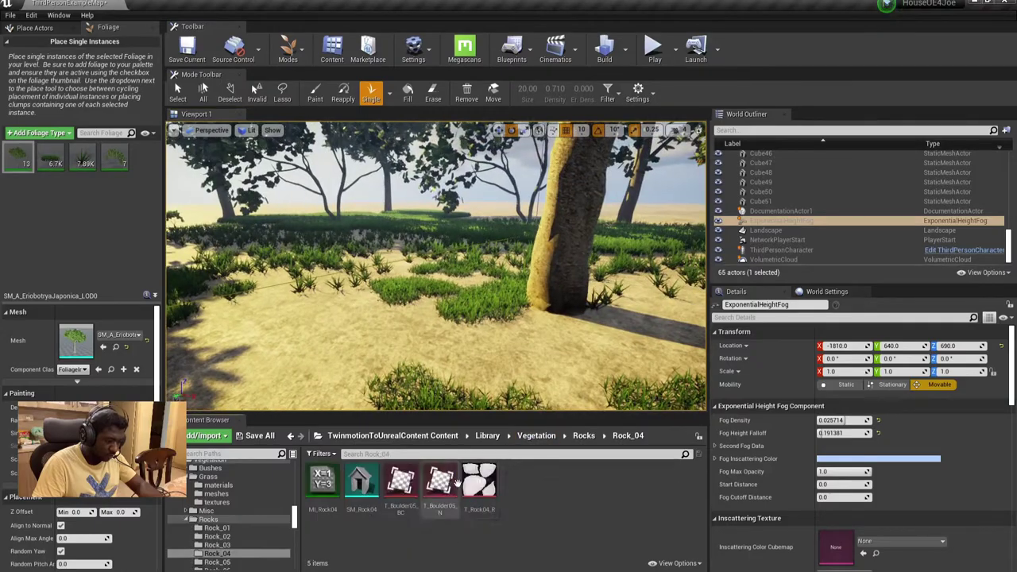
left_click(362, 480)
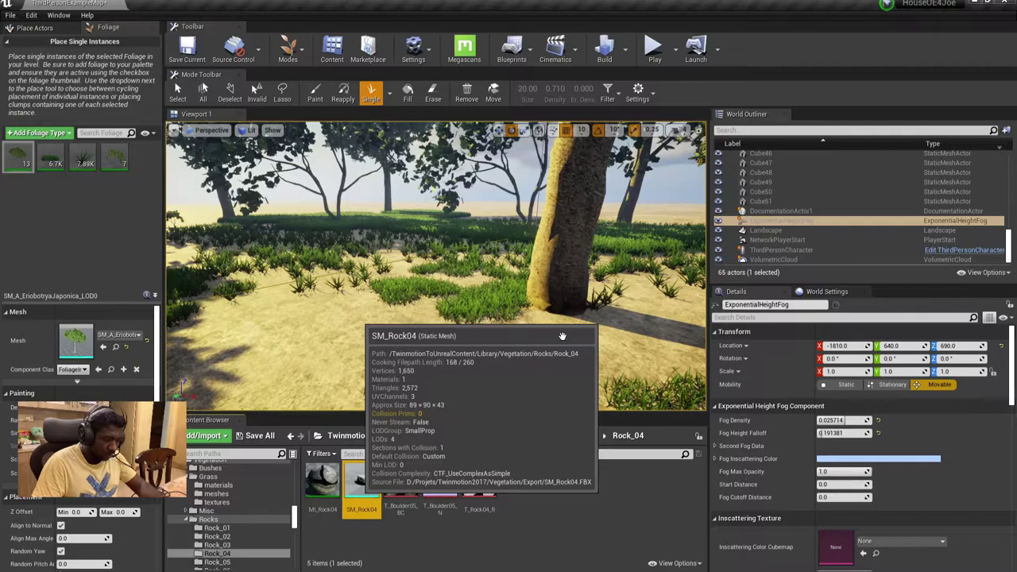
Drop SM_Rock04 rocks at several spots on the sand and grass
left_click_drag(561, 336, 548, 336)
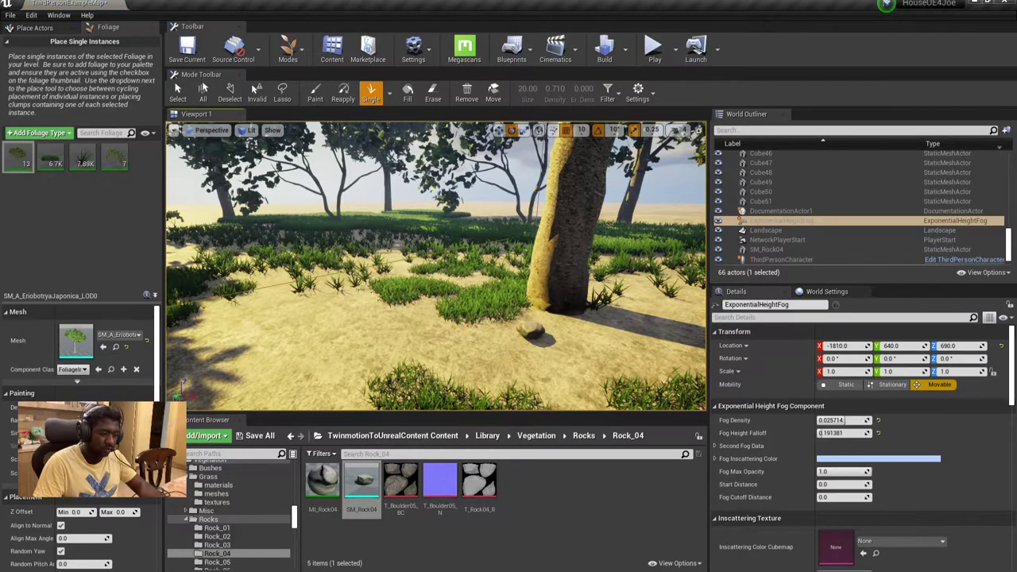
right_click_drag(548, 336, 529, 436)
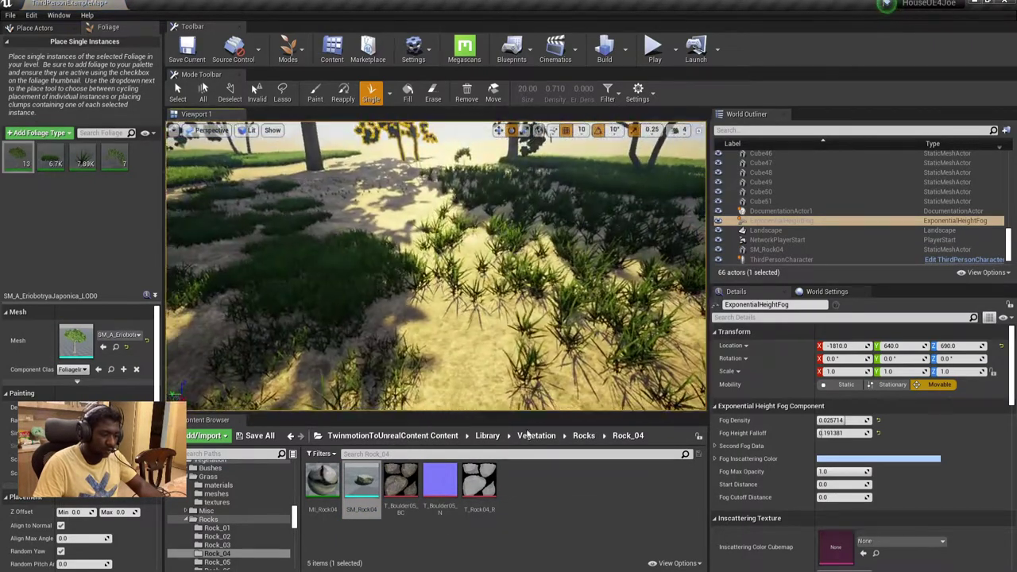
left_click_drag(362, 481, 403, 232)
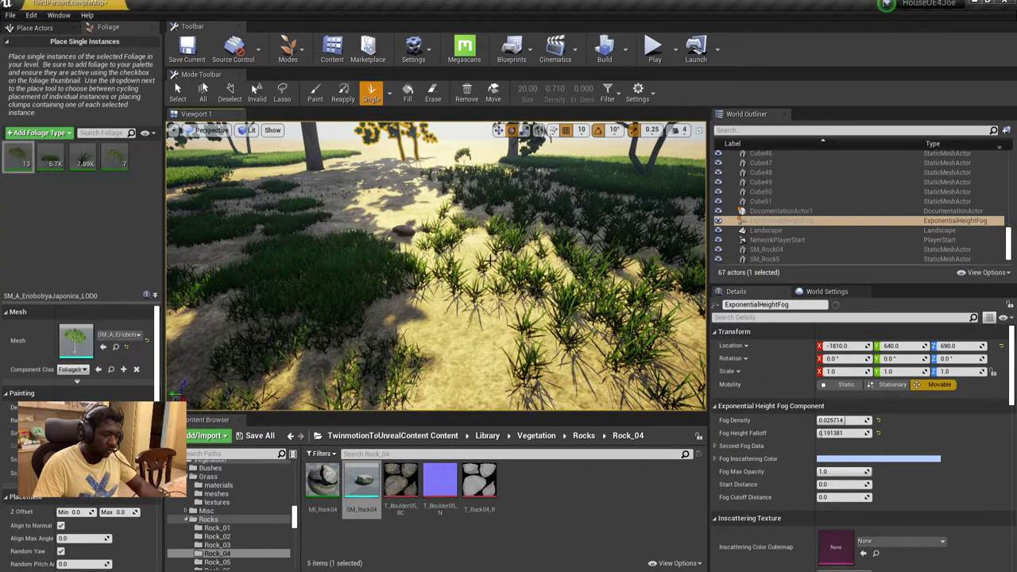
right_click_drag(491, 262, 445, 302)
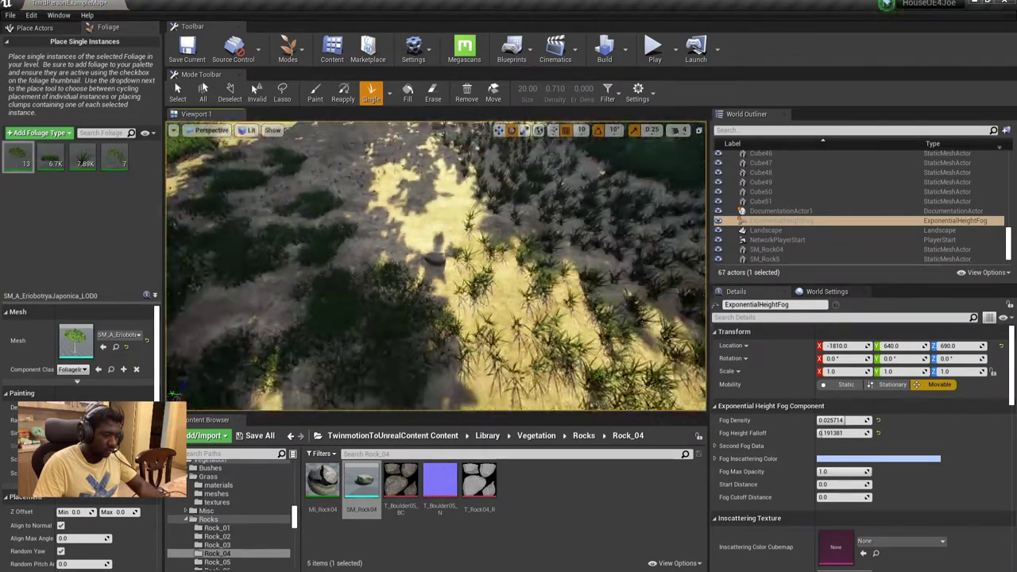
right_click_drag(445, 302, 445, 262)
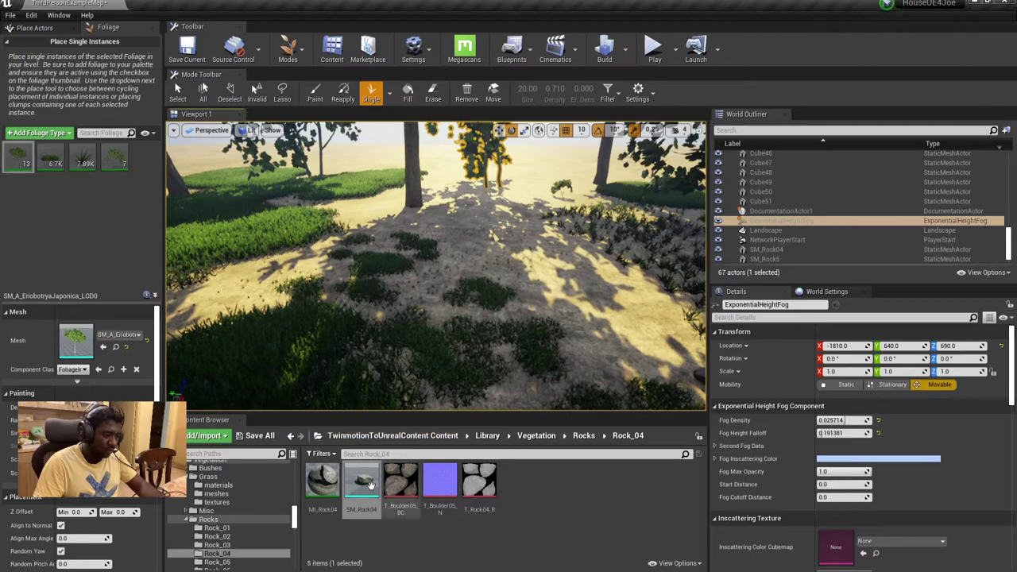
left_click_drag(369, 486, 425, 310)
mouse_move(425, 310)
right_mouse_down()
mouse_move(410, 306)
mouse_move(460, 423)
right_mouse_up()
Return the Content Browser to Library and save the map
left_click(487, 436)
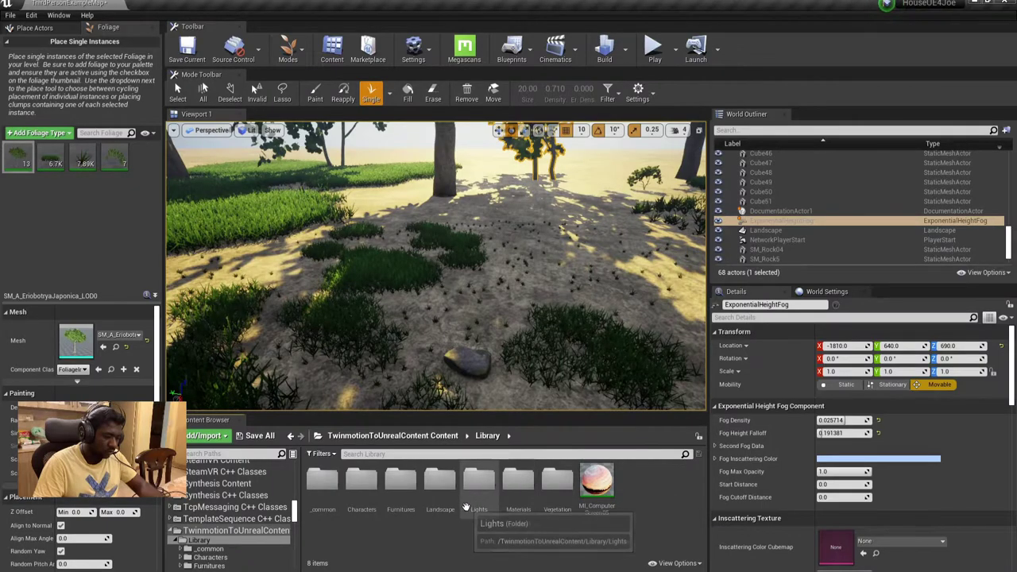
right_click_drag(445, 334, 445, 318)
right_click_drag(486, 343, 487, 334)
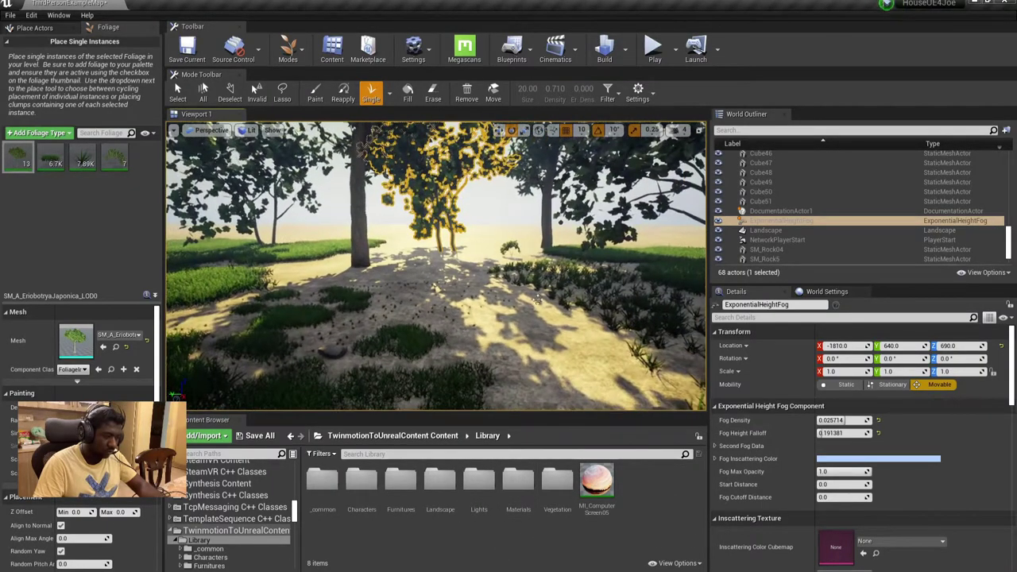
left_click(187, 49)
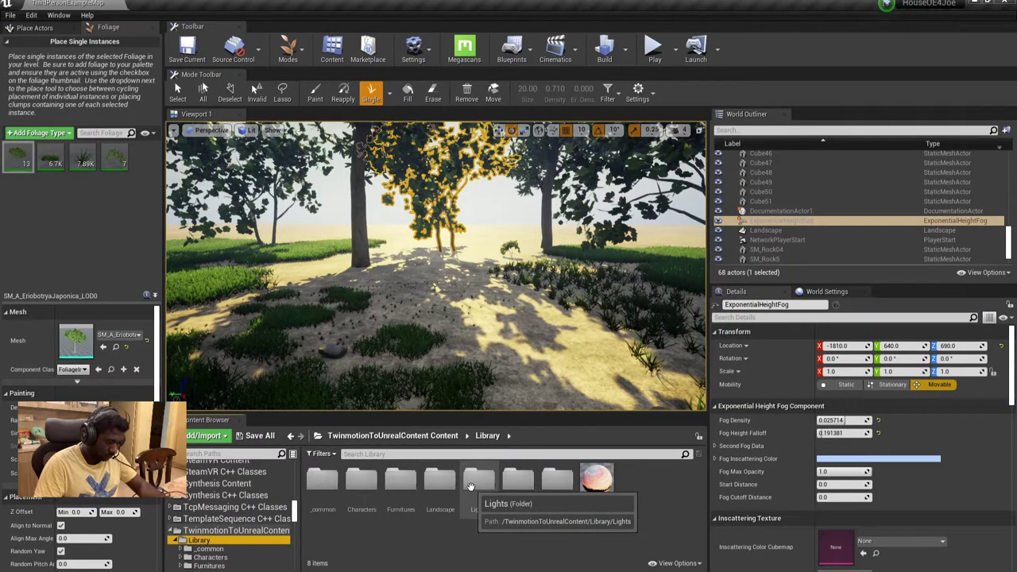
Browse to Vegetation/Rocks/Rock_06 and drop SM_Rock06 onto the sandy ground
left_click(557, 503)
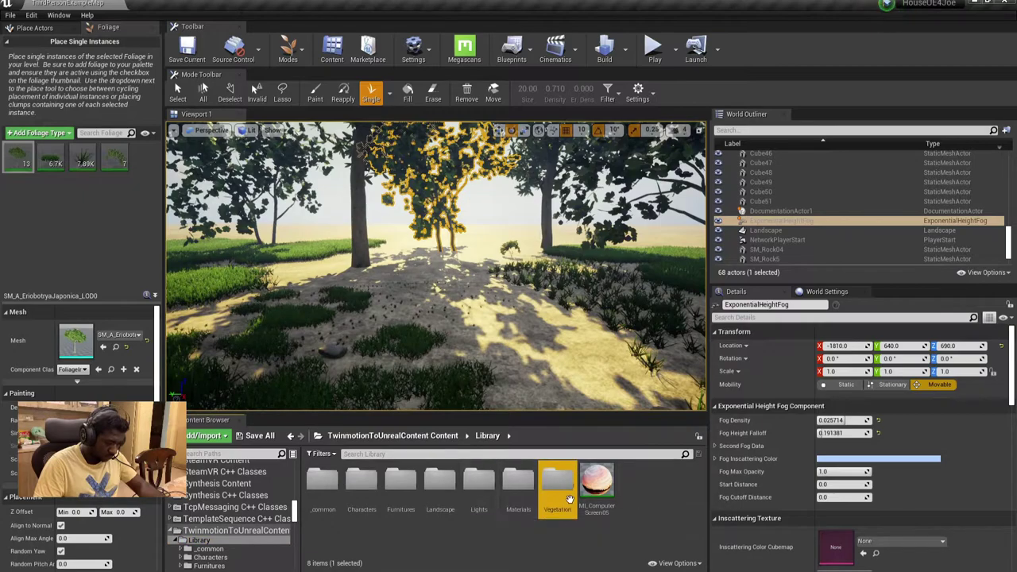
double_click(556, 503)
double_click(438, 481)
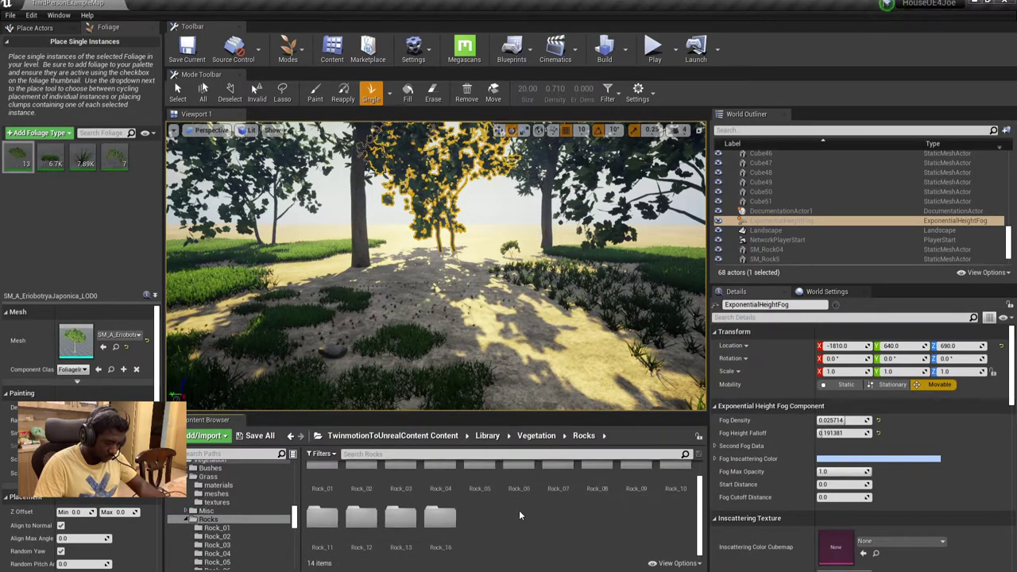
double_click(528, 481)
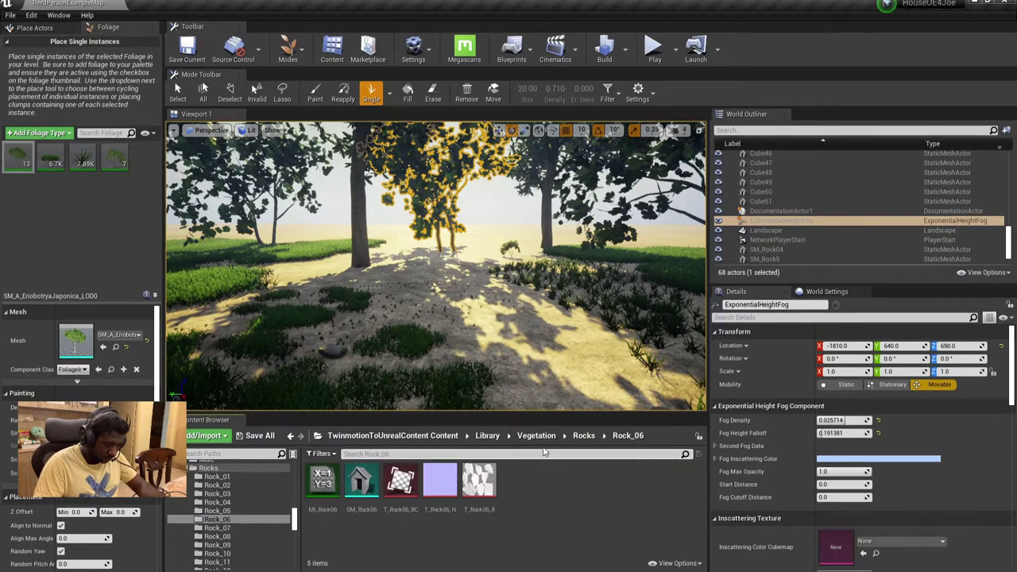
left_click(584, 435)
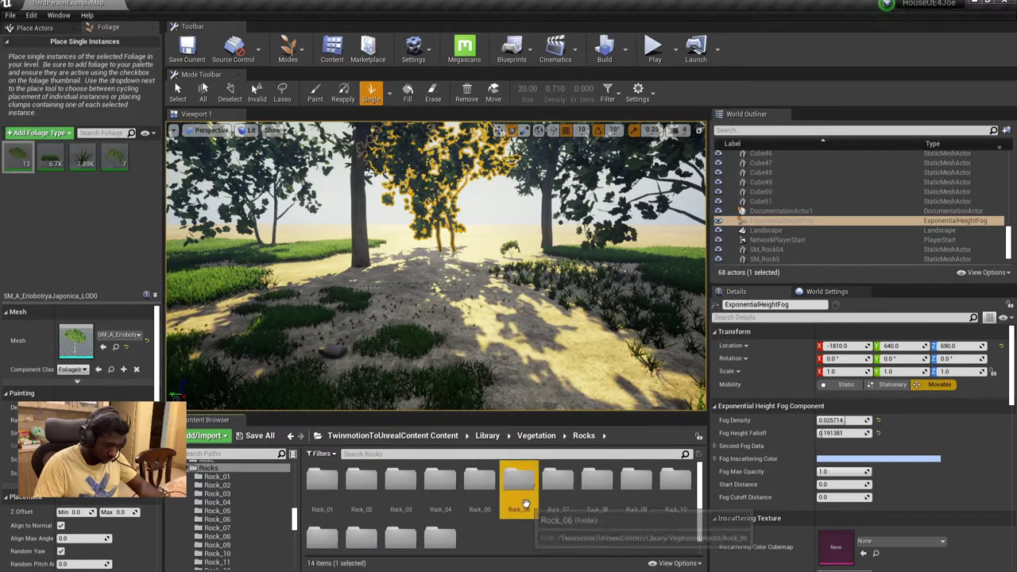
double_click(521, 481)
left_click(362, 479)
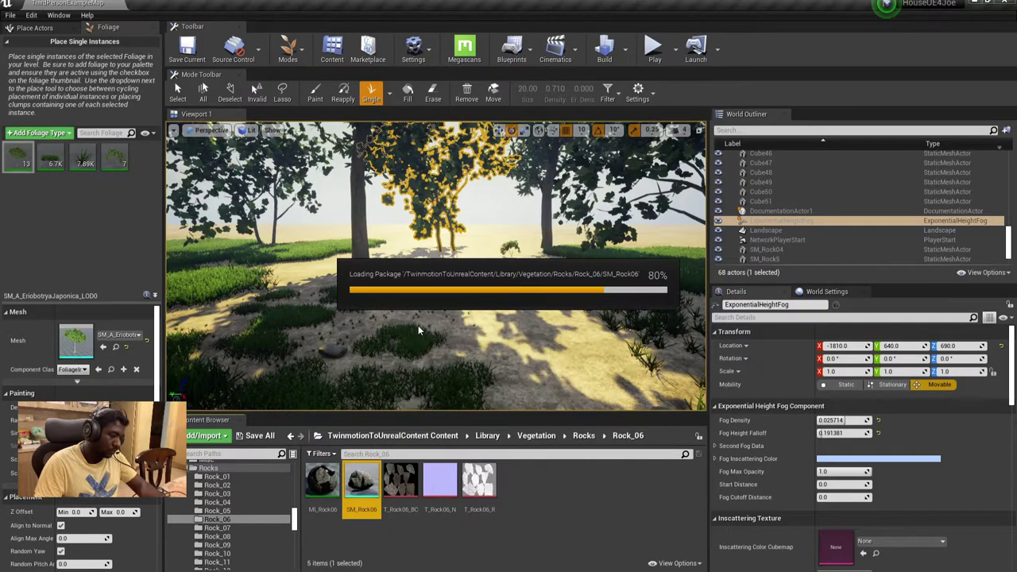
left_click_drag(418, 325, 419, 324)
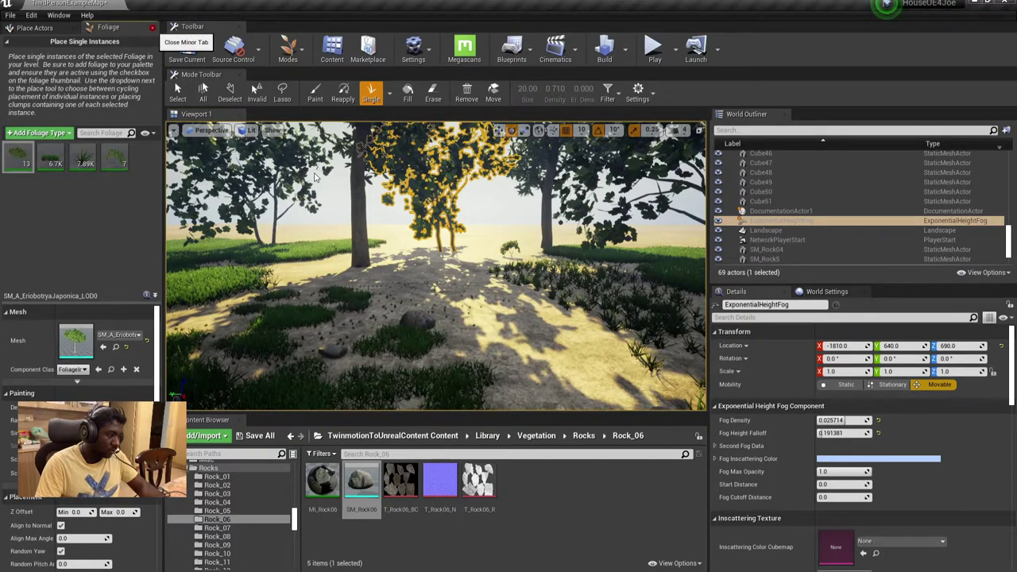
Leave Foliage mode, select the new SM_Rock06 rock, and stretch it taller and wider along Y
key("shift+1")
left_click(419, 292)
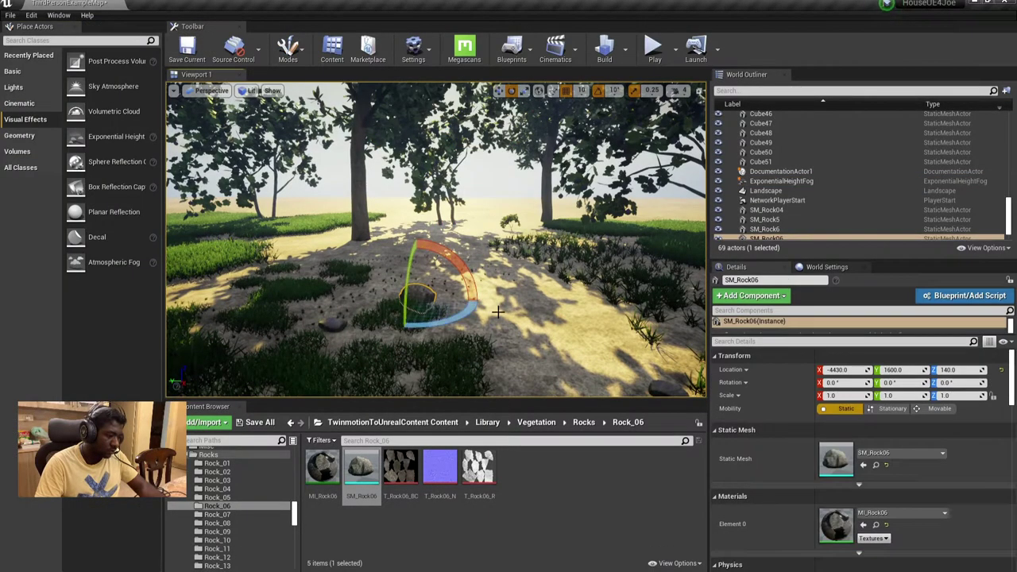
left_click_drag(962, 396, 994, 395)
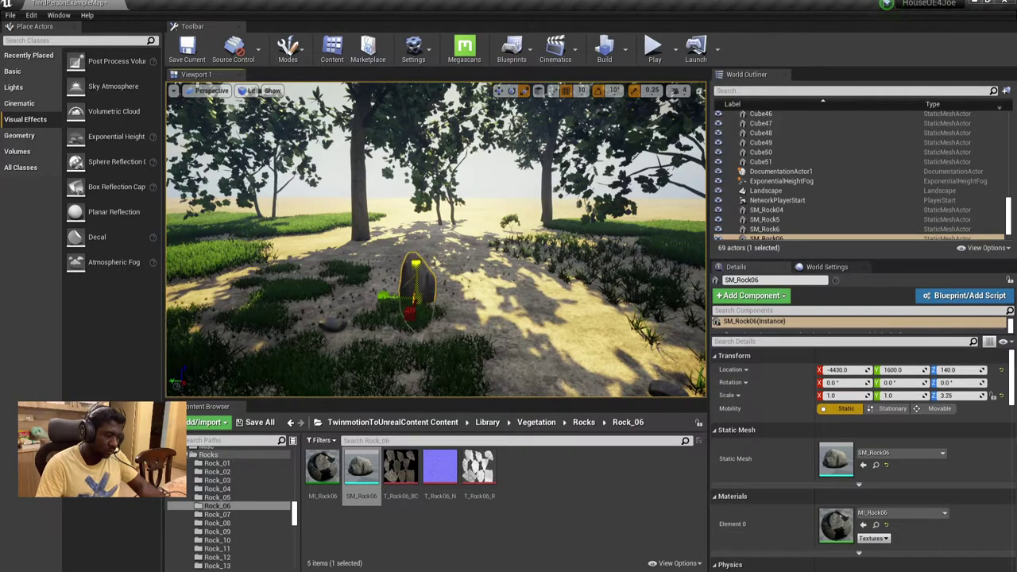
left_click_drag(890, 395, 923, 395)
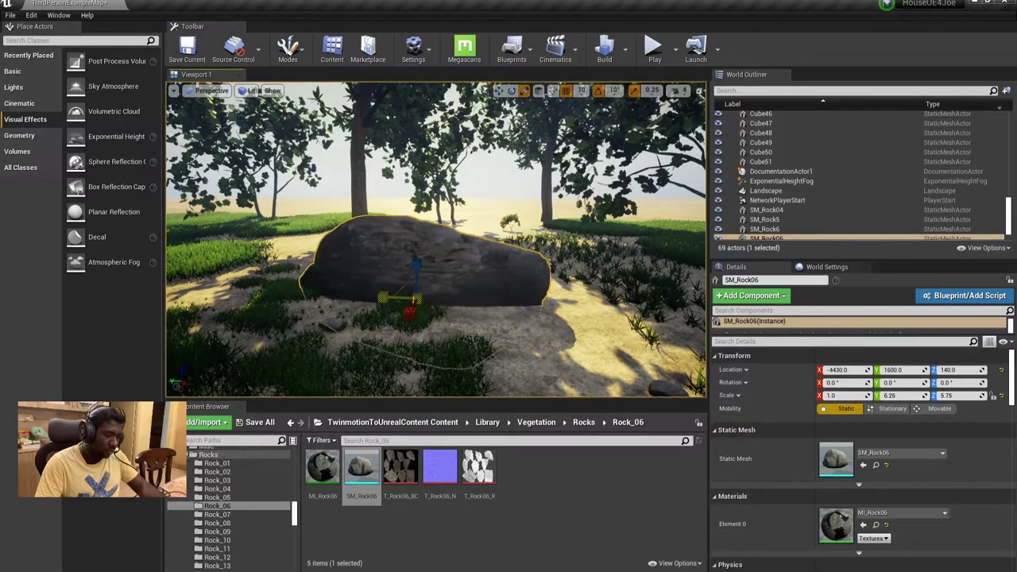
right_click_drag(436, 238, 477, 239)
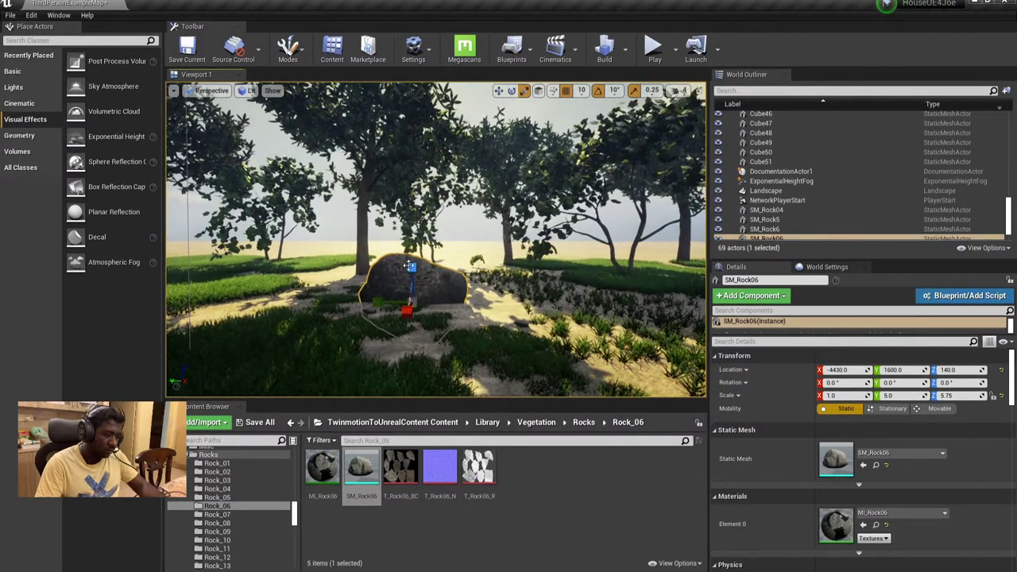
left_click_drag(410, 274, 412, 260)
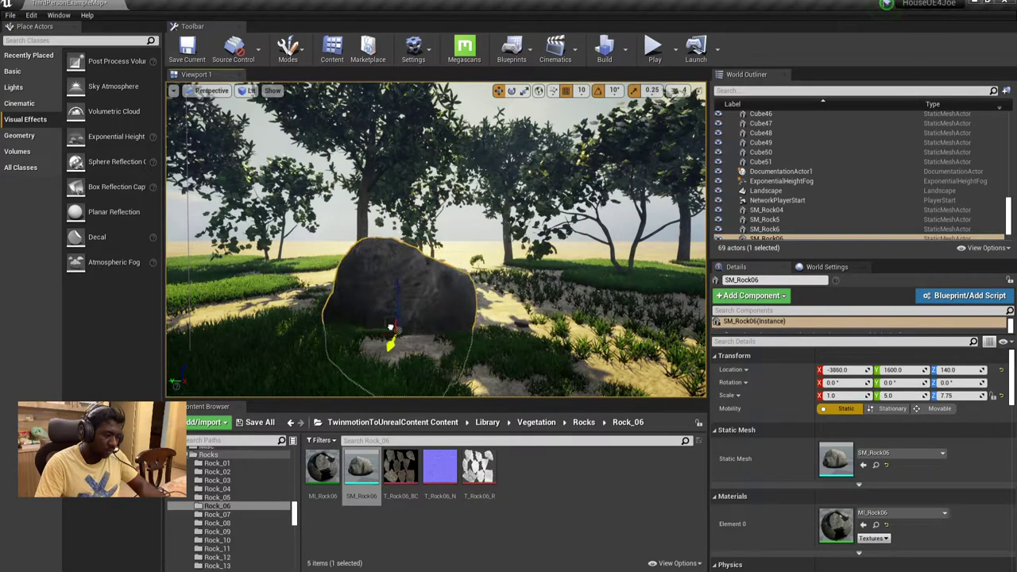
Broaden the rock to scale 8.25, 12.25, 7.75 and sink it to Z -90
left_click_drag(409, 316, 297, 371)
right_click_drag(297, 370, 422, 296)
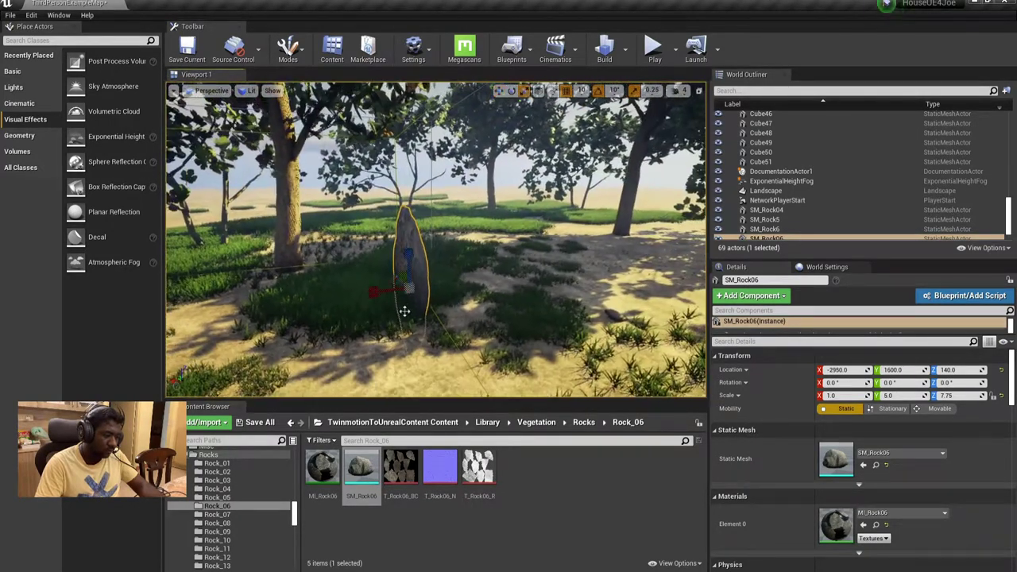
left_click_drag(390, 295, 357, 293)
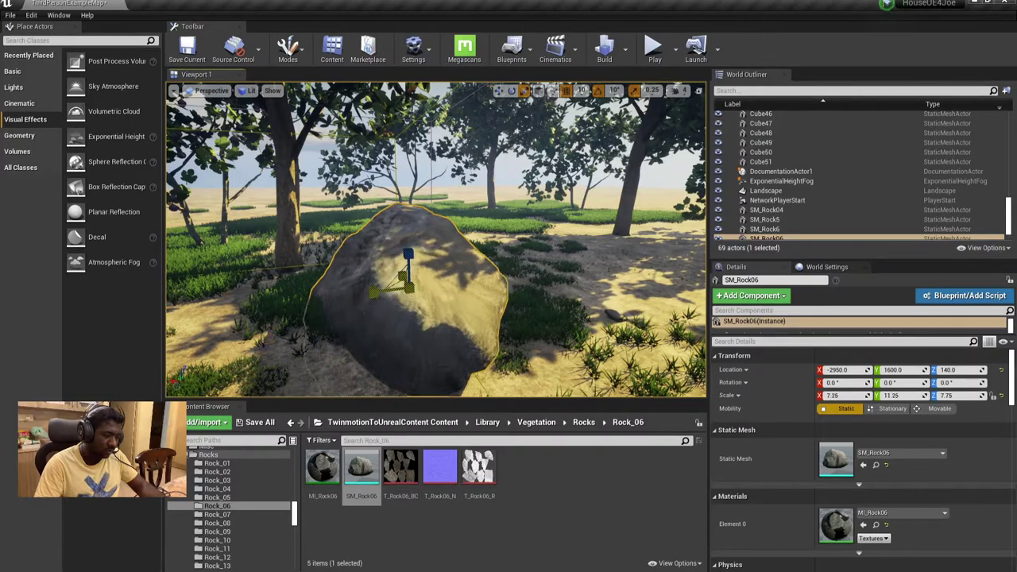
right_click_drag(545, 244, 525, 252)
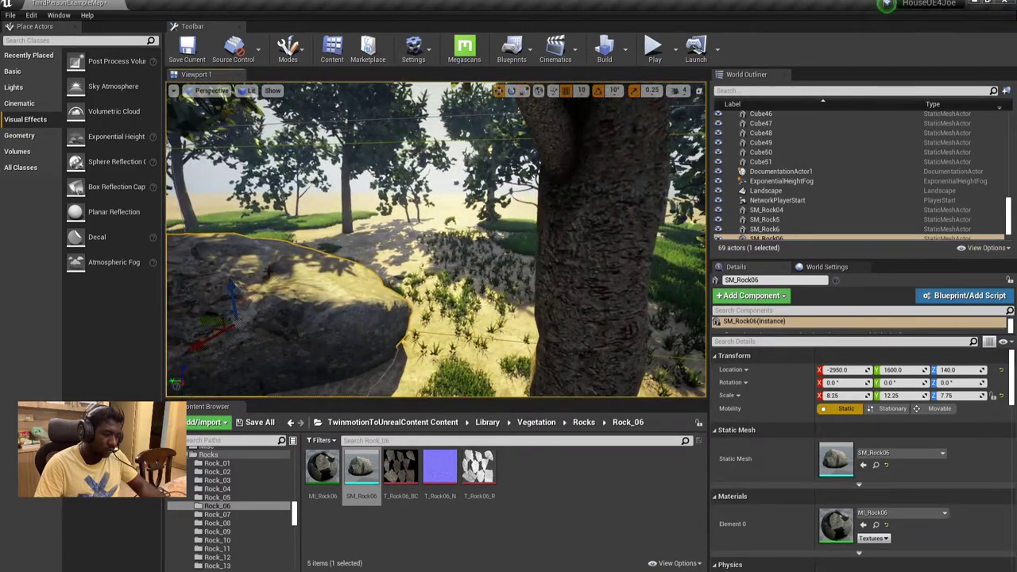
left_click_drag(233, 290, 233, 328)
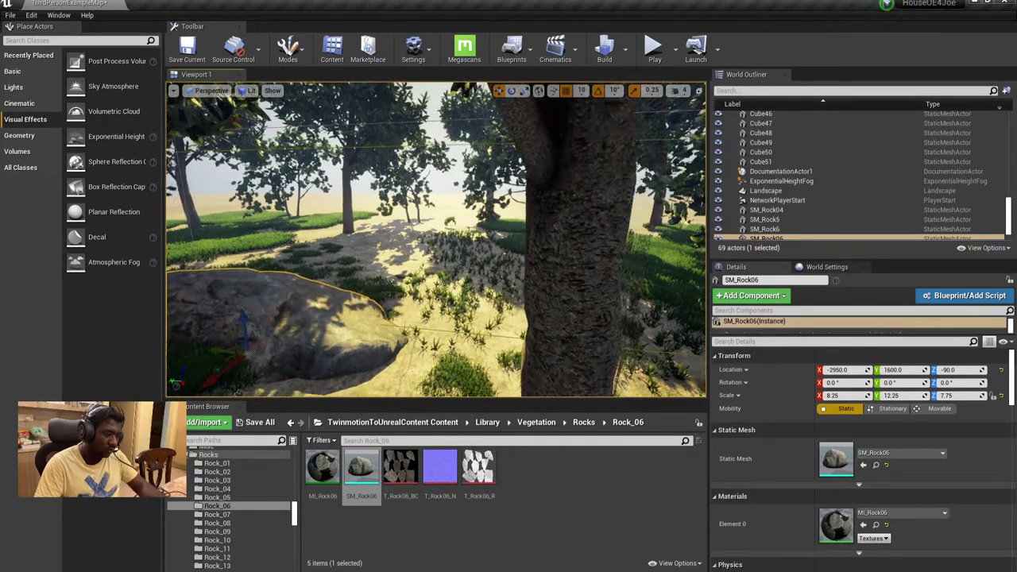
right_click_drag(233, 328, 262, 318)
key("Escape")
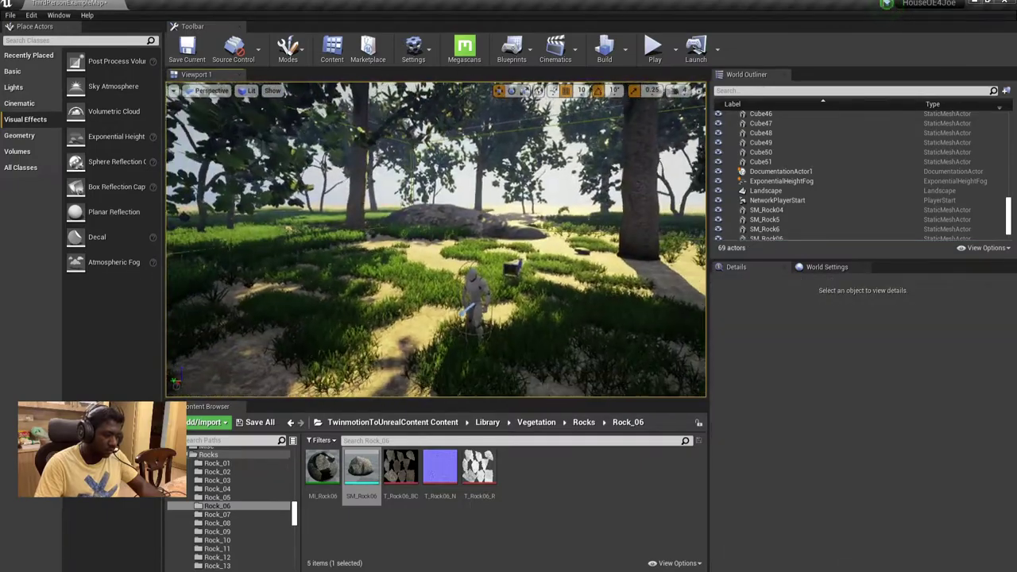
Save ThirdPersonExampleMap, then widen and heighten the level viewport over the trees and boulder
left_click(186, 47)
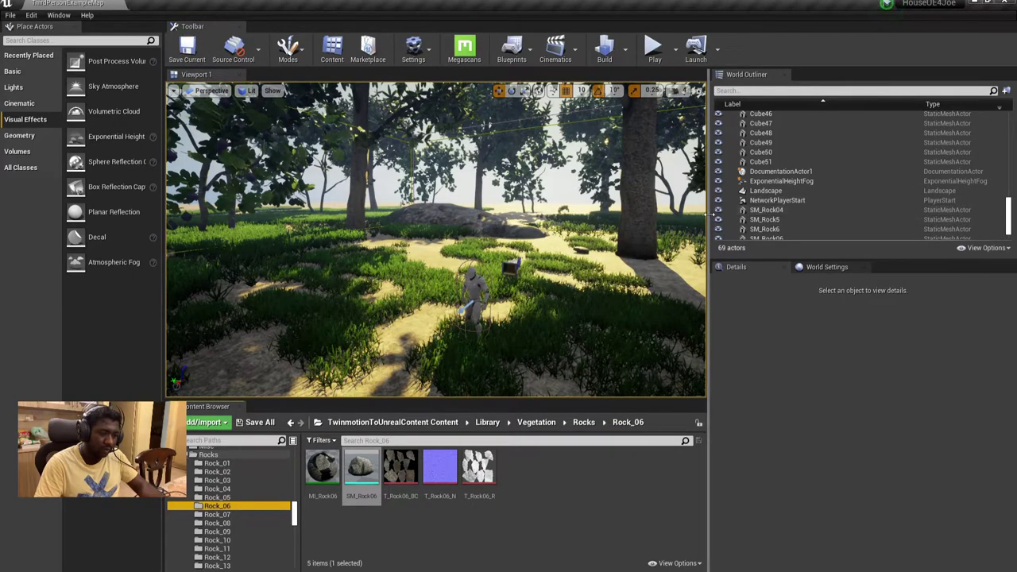
left_click_drag(711, 216, 829, 215)
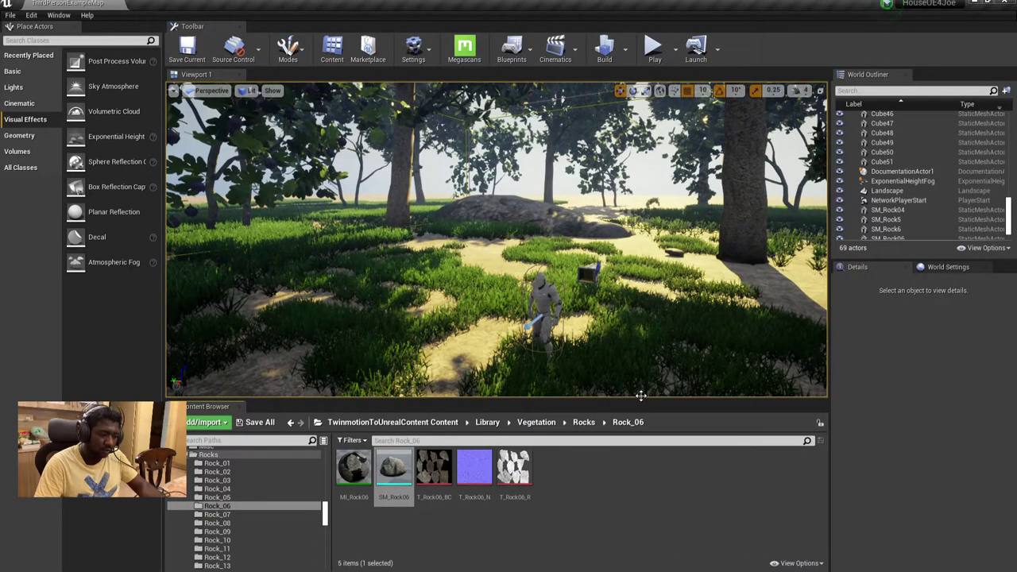
left_click_drag(641, 399, 644, 459)
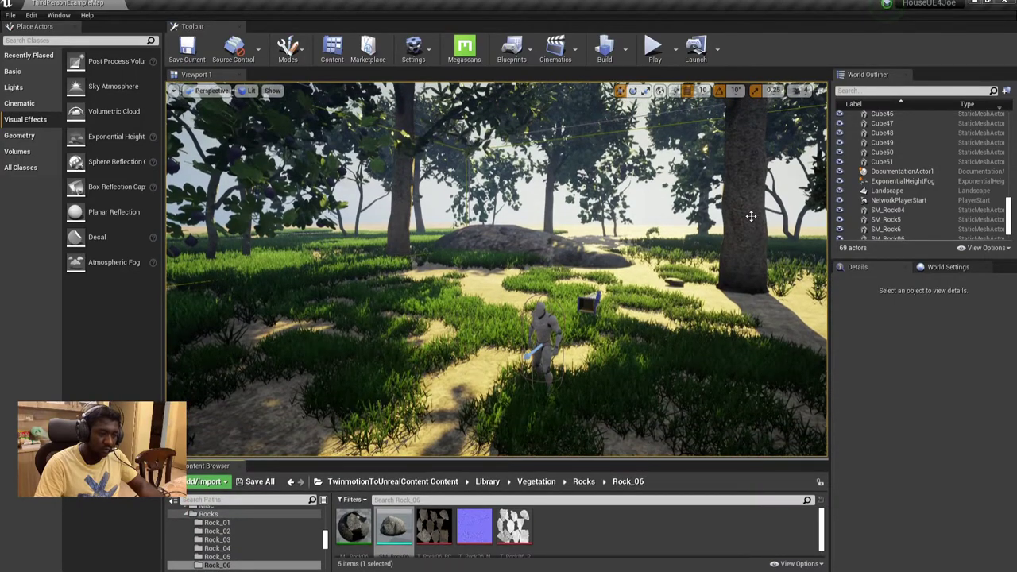
right_click_drag(751, 216, 727, 228)
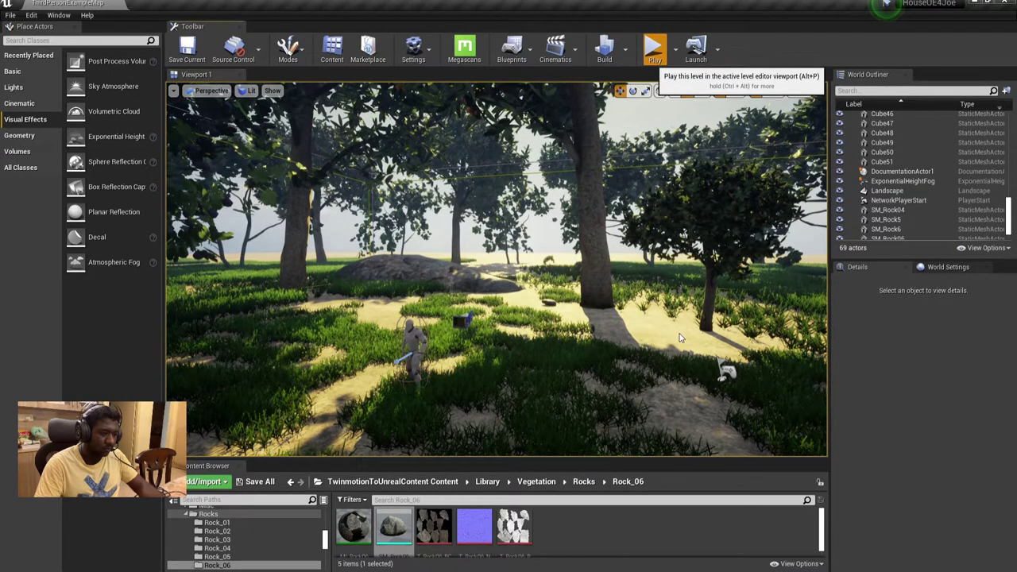
Play the level, running the character forward through grass and trees, jumping once, through the block structure
left_click(653, 57)
key("w")
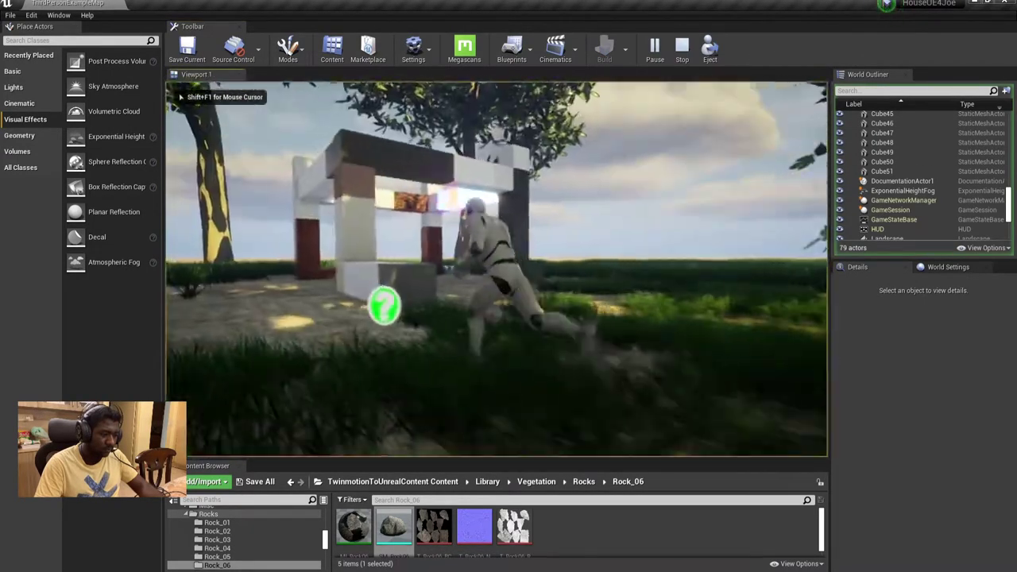
key("w")
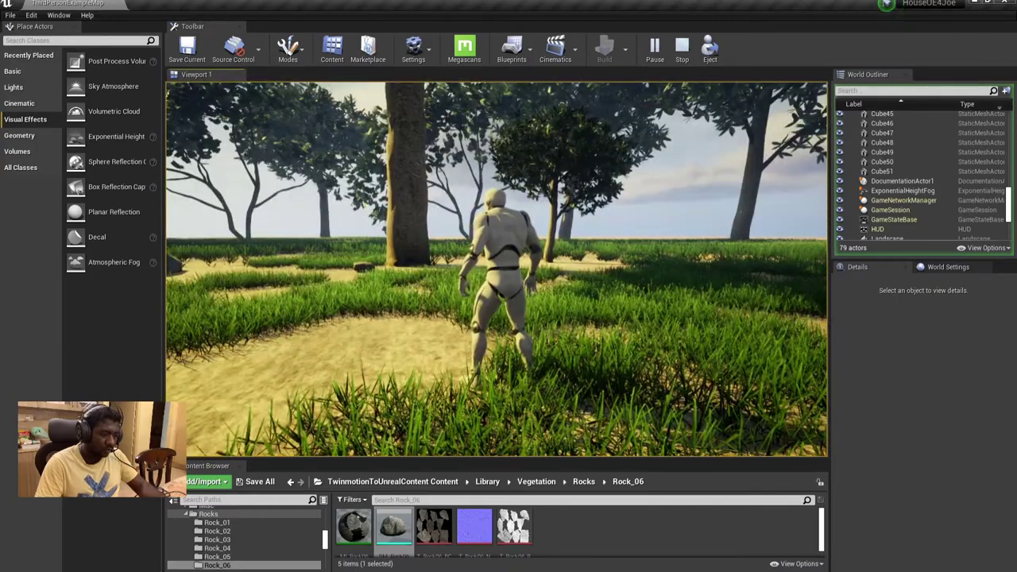
key("space")
key("w")
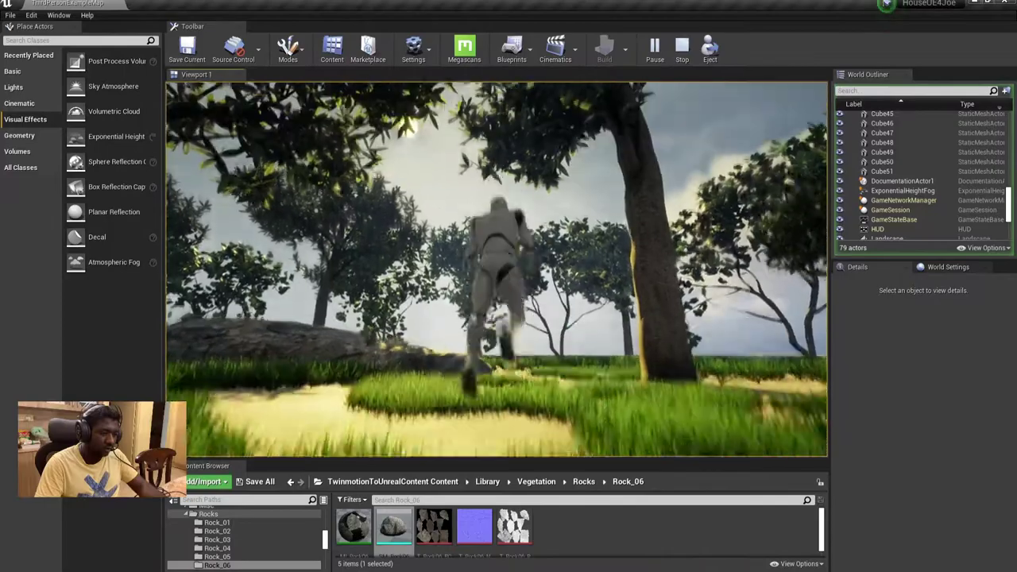
key("w")
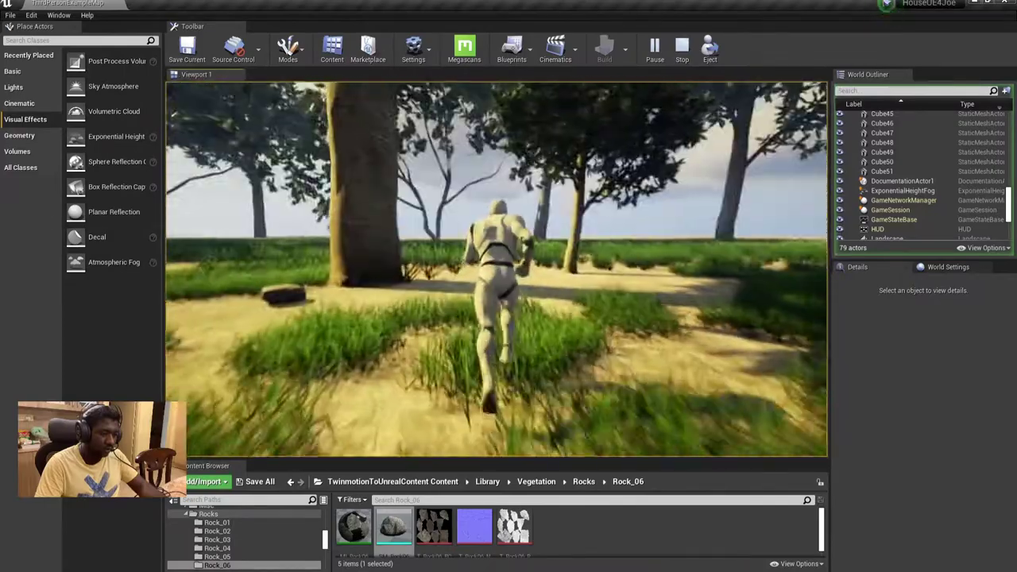
key("w")
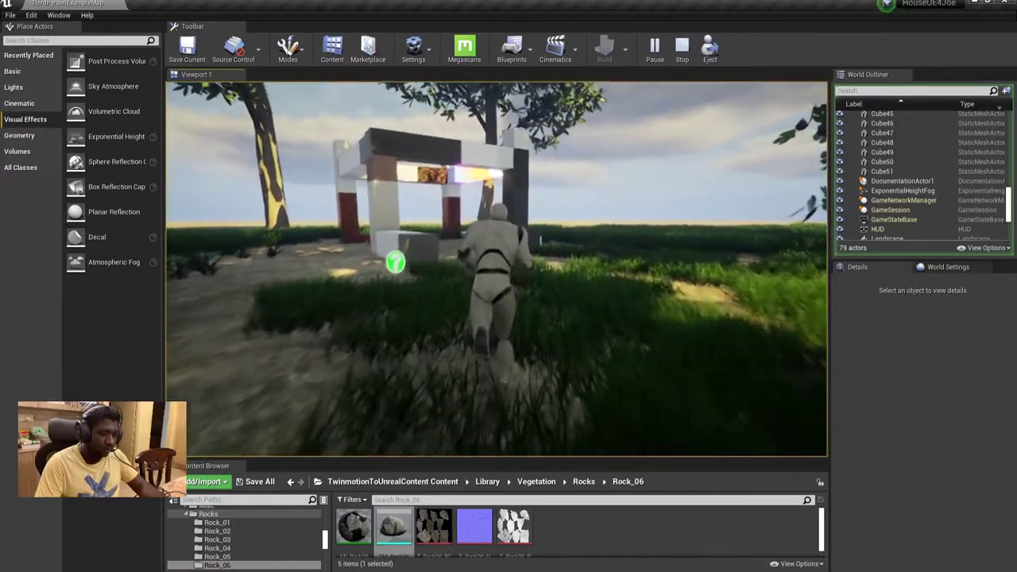
key("w")
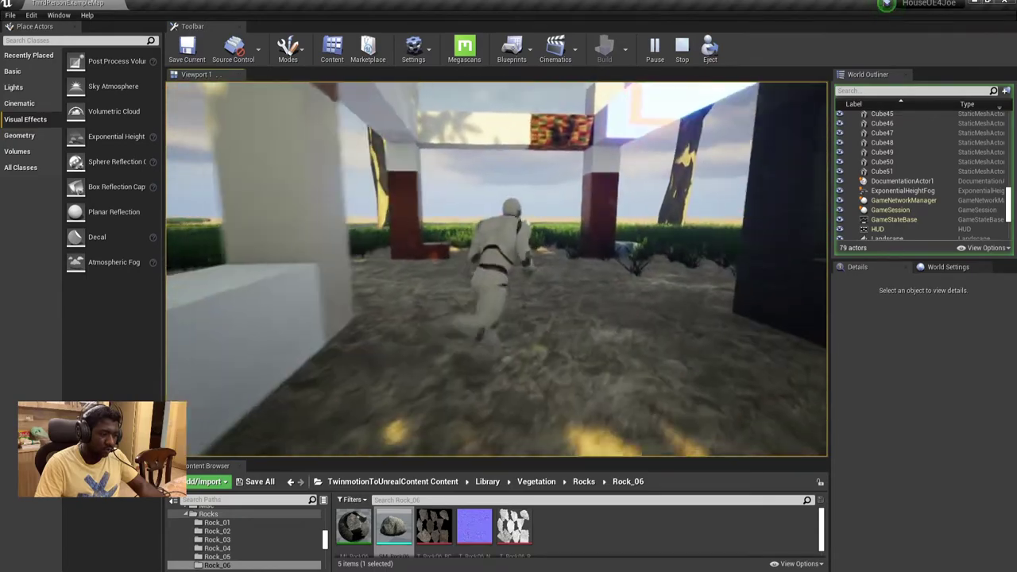
key("w")
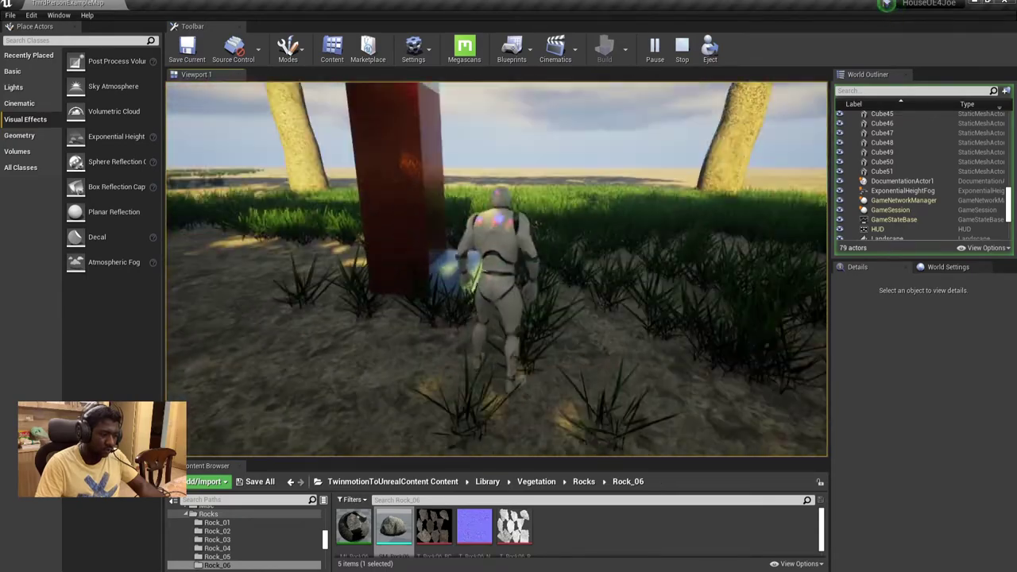